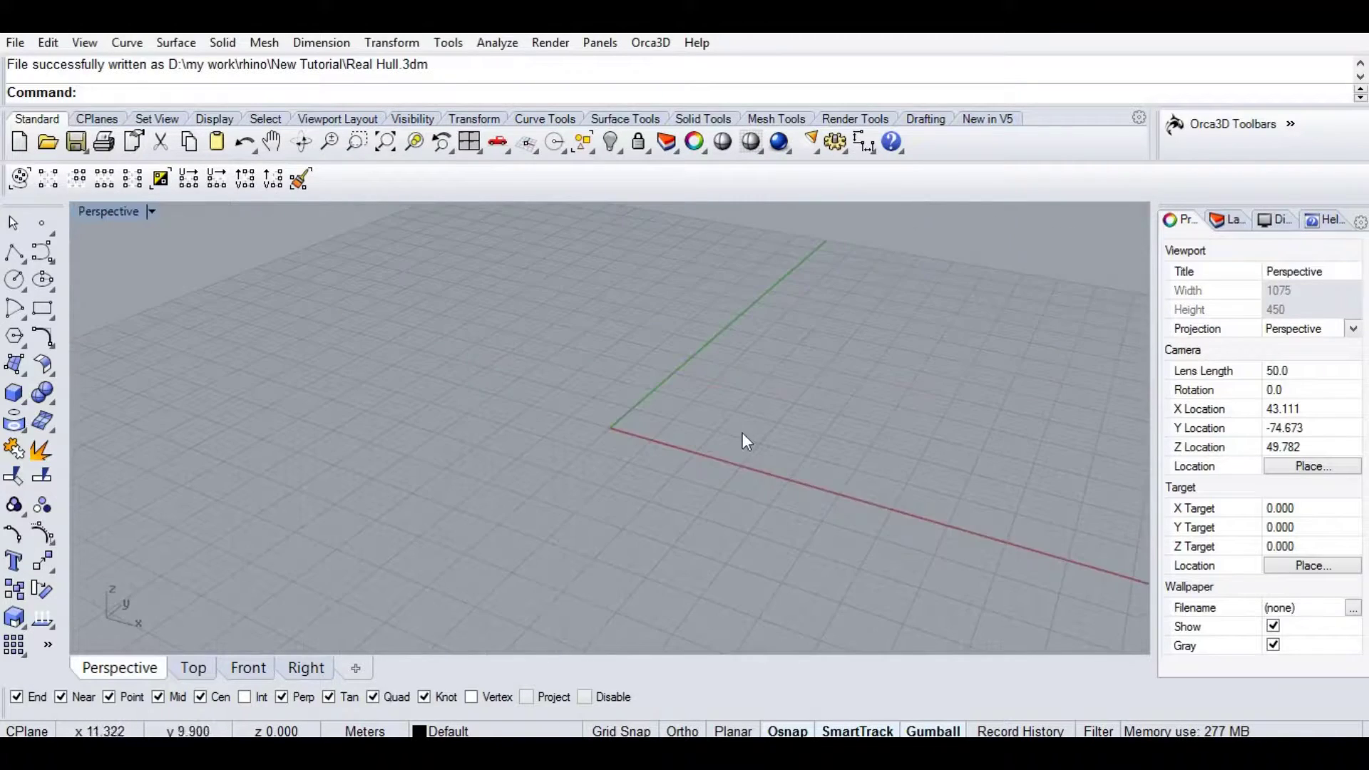
Rename Layer 01 as "Hull points" and Layer 02 as "bow points".
click(1228, 221)
double_click(1204, 308)
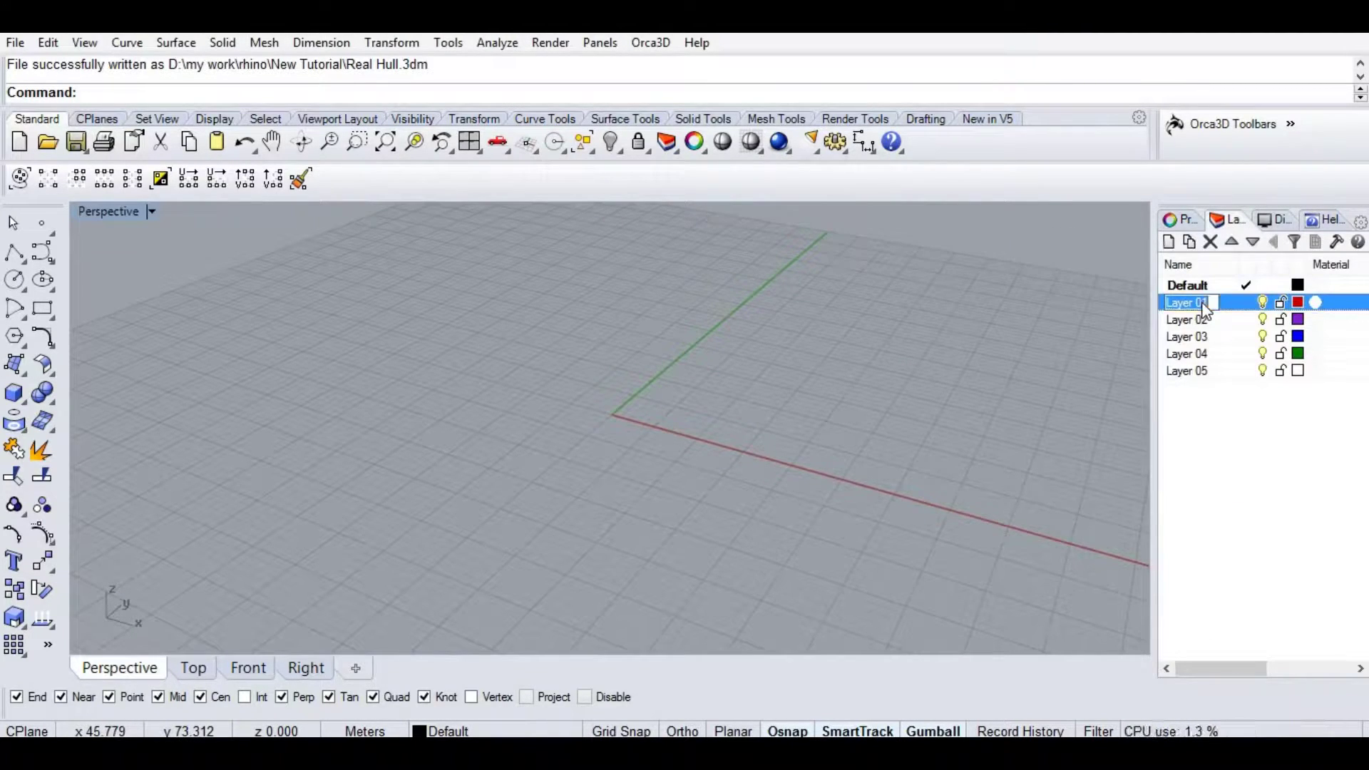
text(Hull points)
key(Return)
double_click(1197, 318)
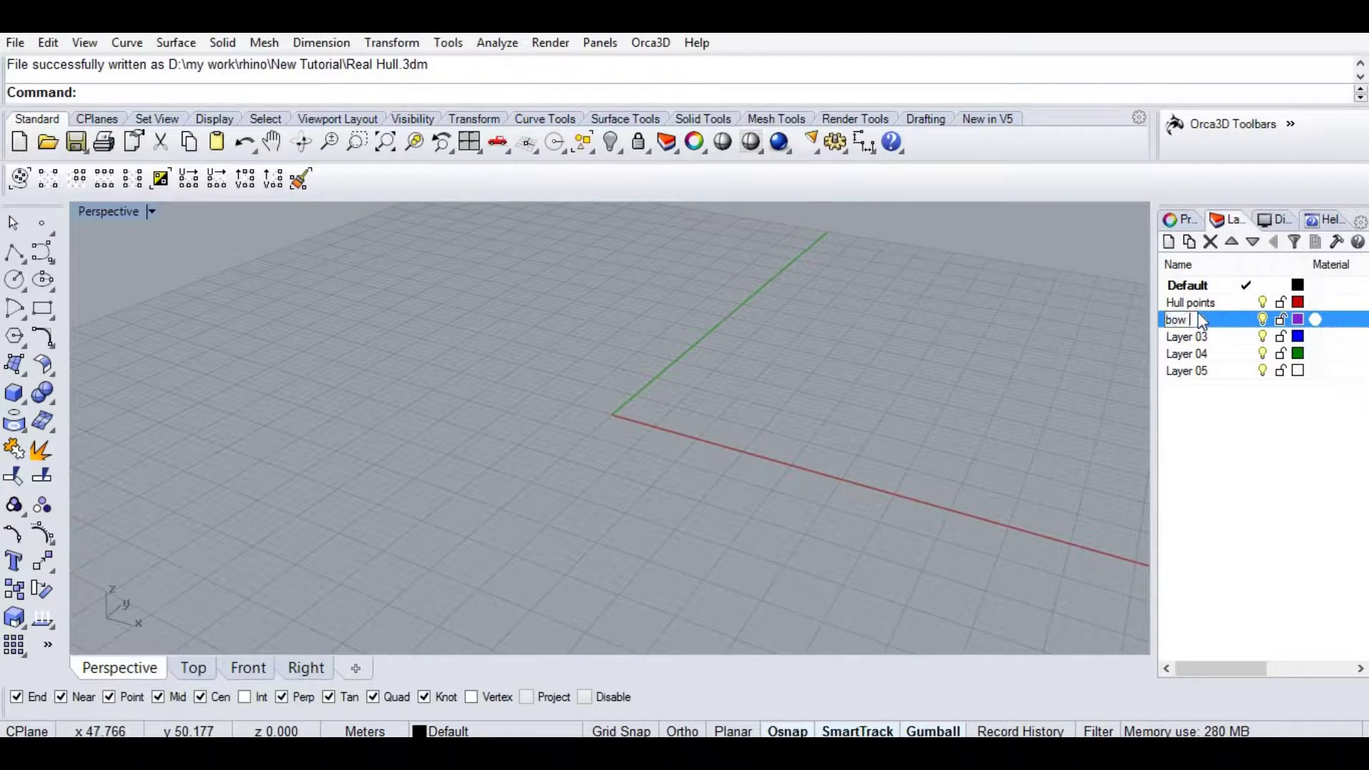
key(Return)
text(bow points)
key(Return)
Rename Layer 03 as "stern points".
click(1202, 336)
click(1191, 336)
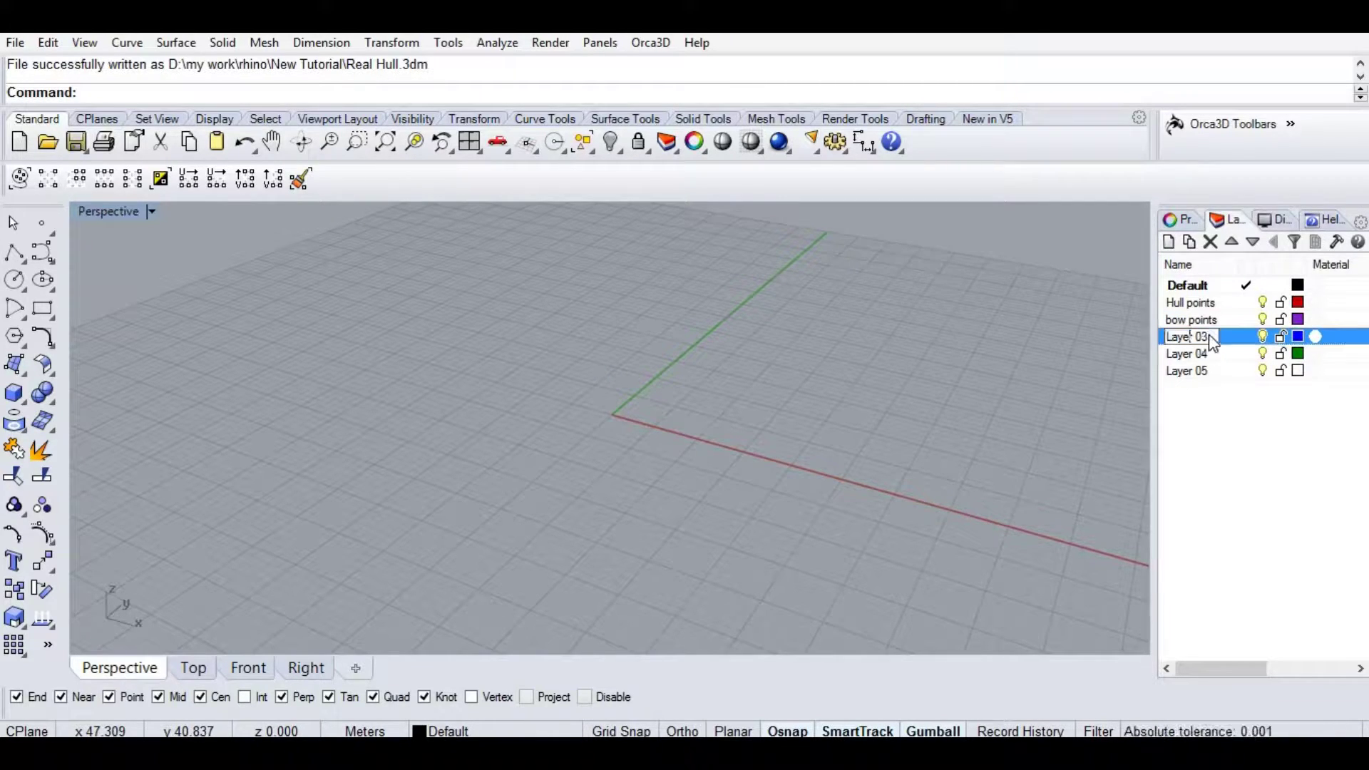
text(stem points)
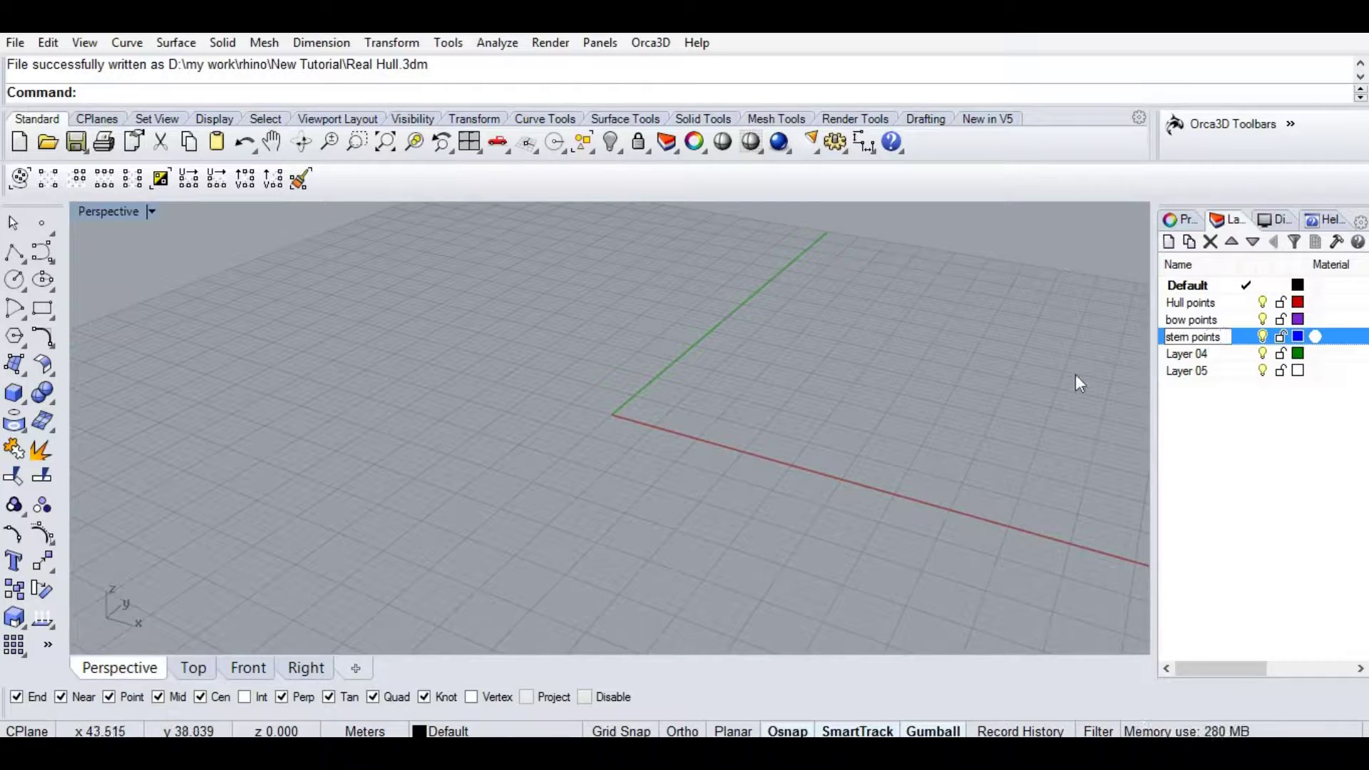
key(Return)
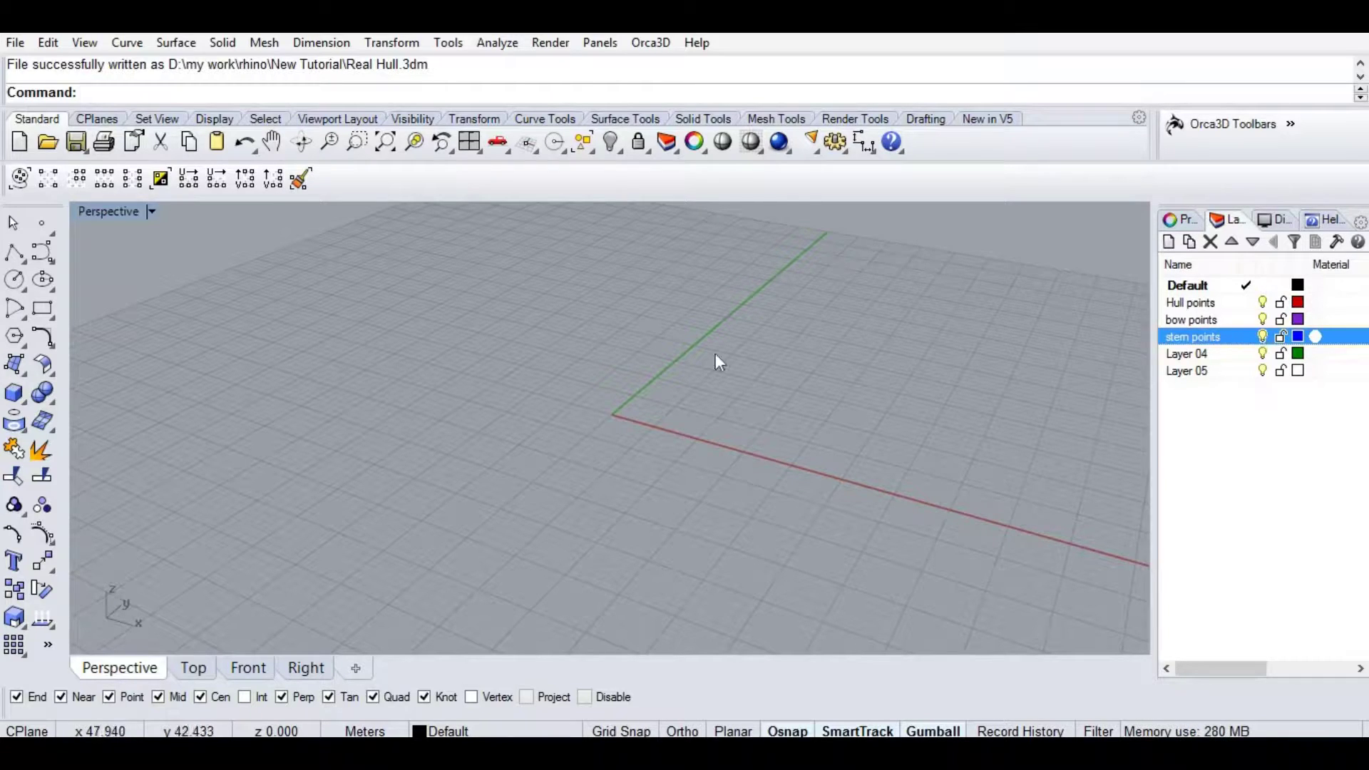
Open the document's model units settings to check the units and tolerances, and leave them as they are.
right_drag(649, 408, 678, 401)
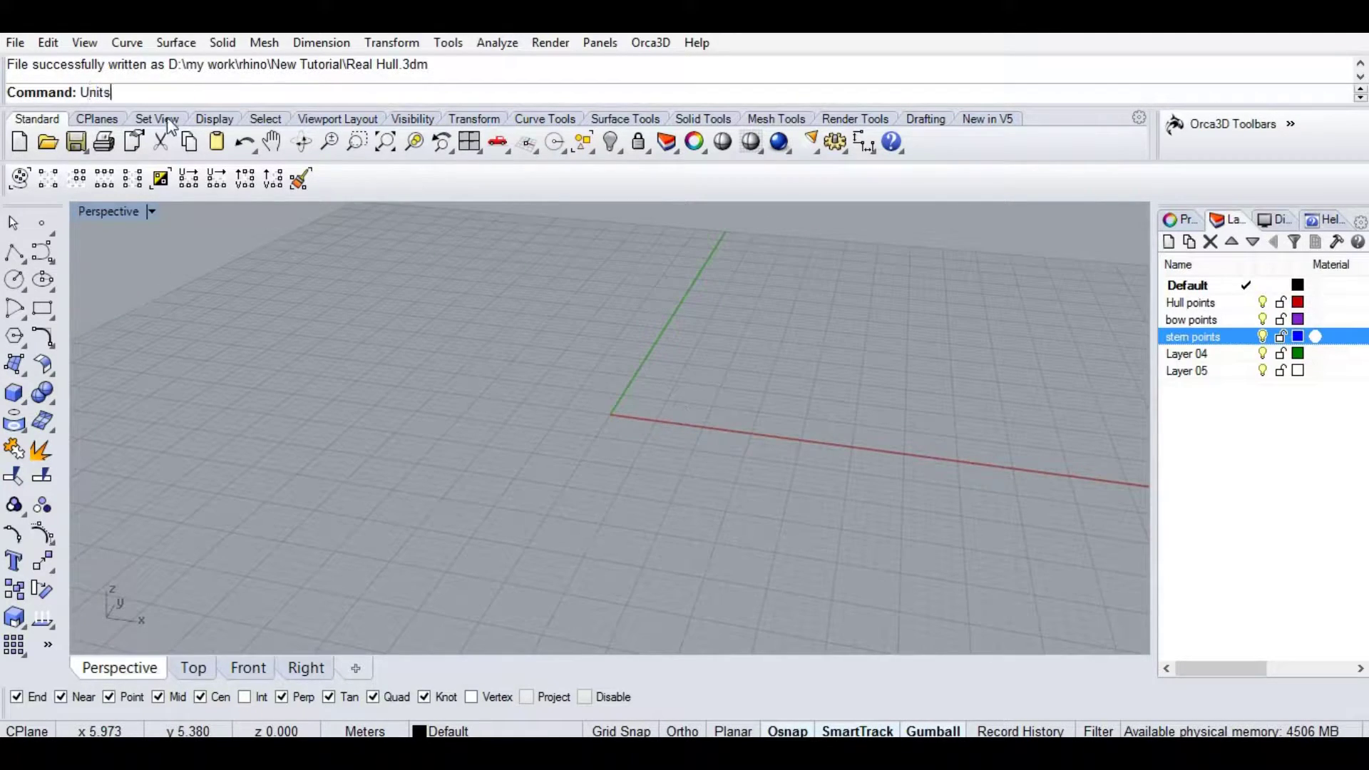
key(Return)
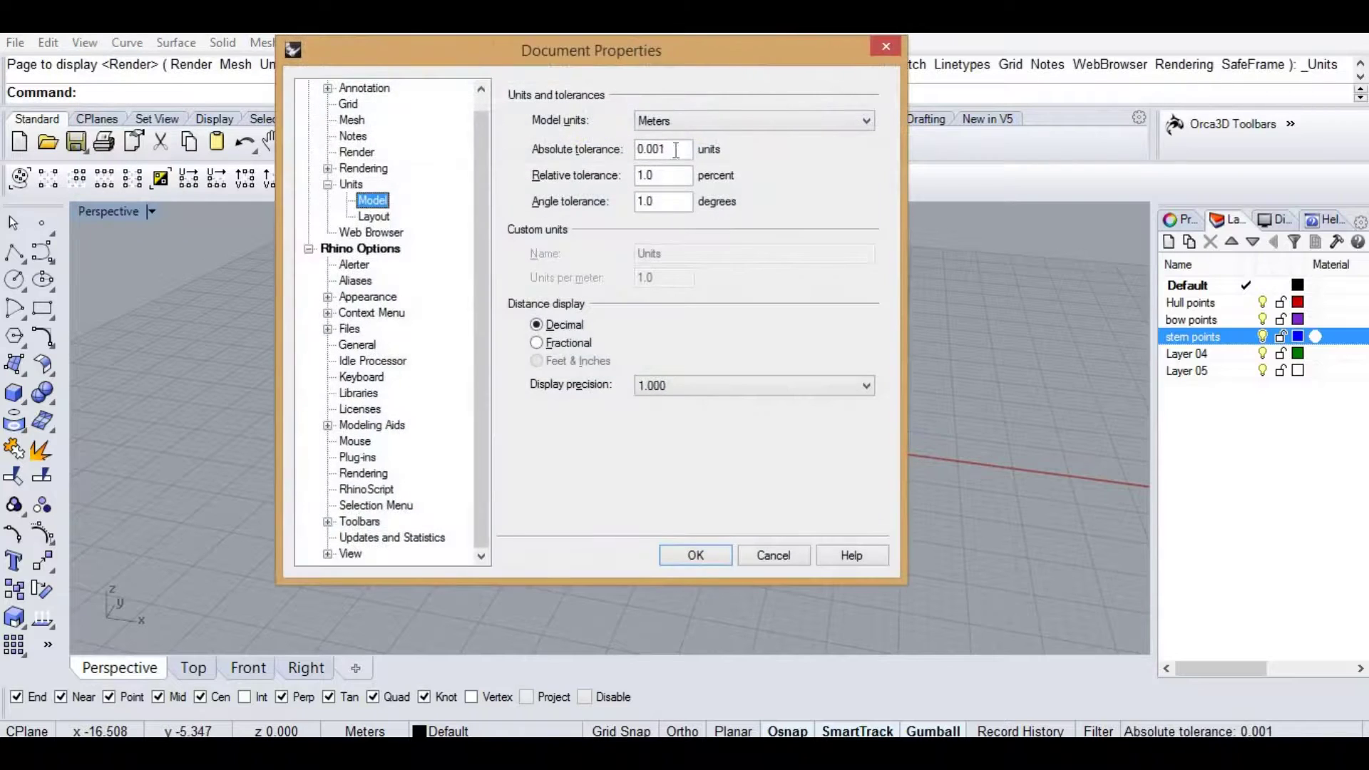
drag(725, 48, 742, 149)
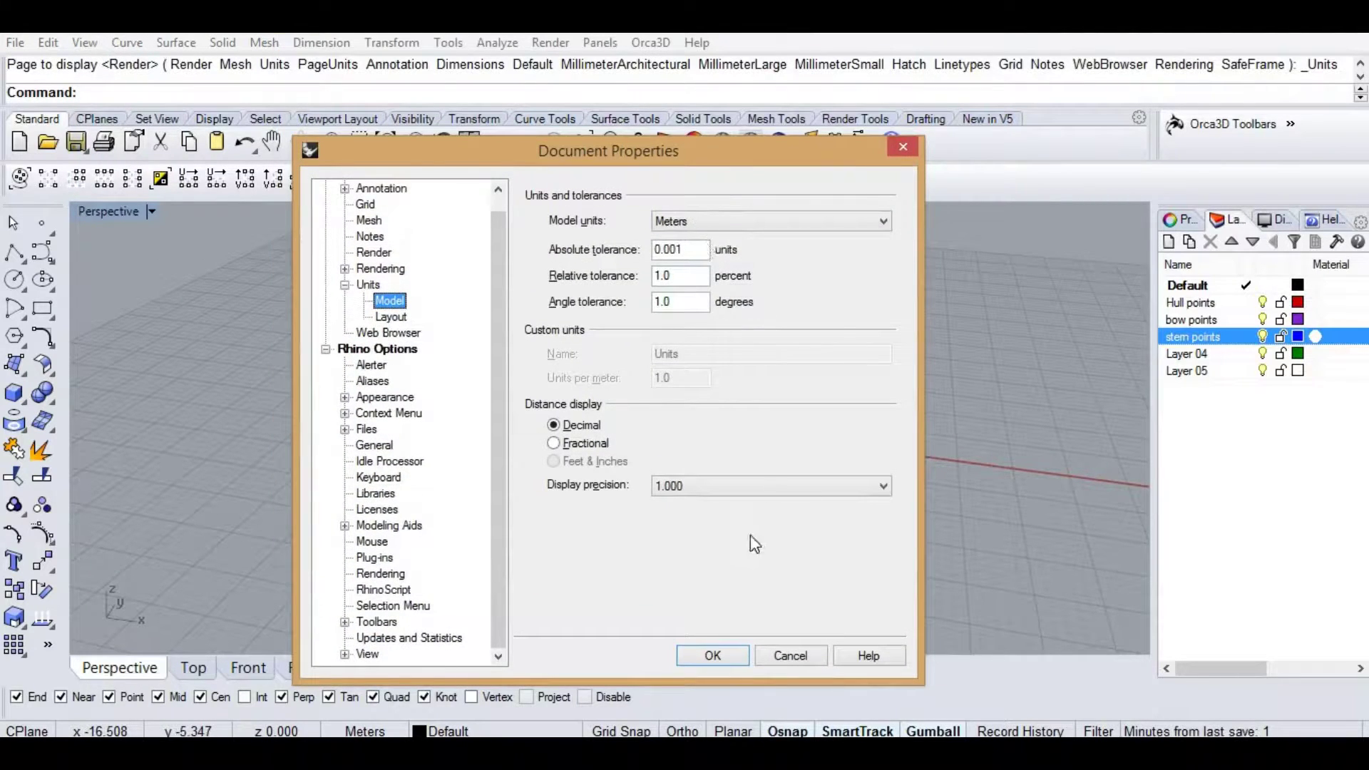
key(Return)
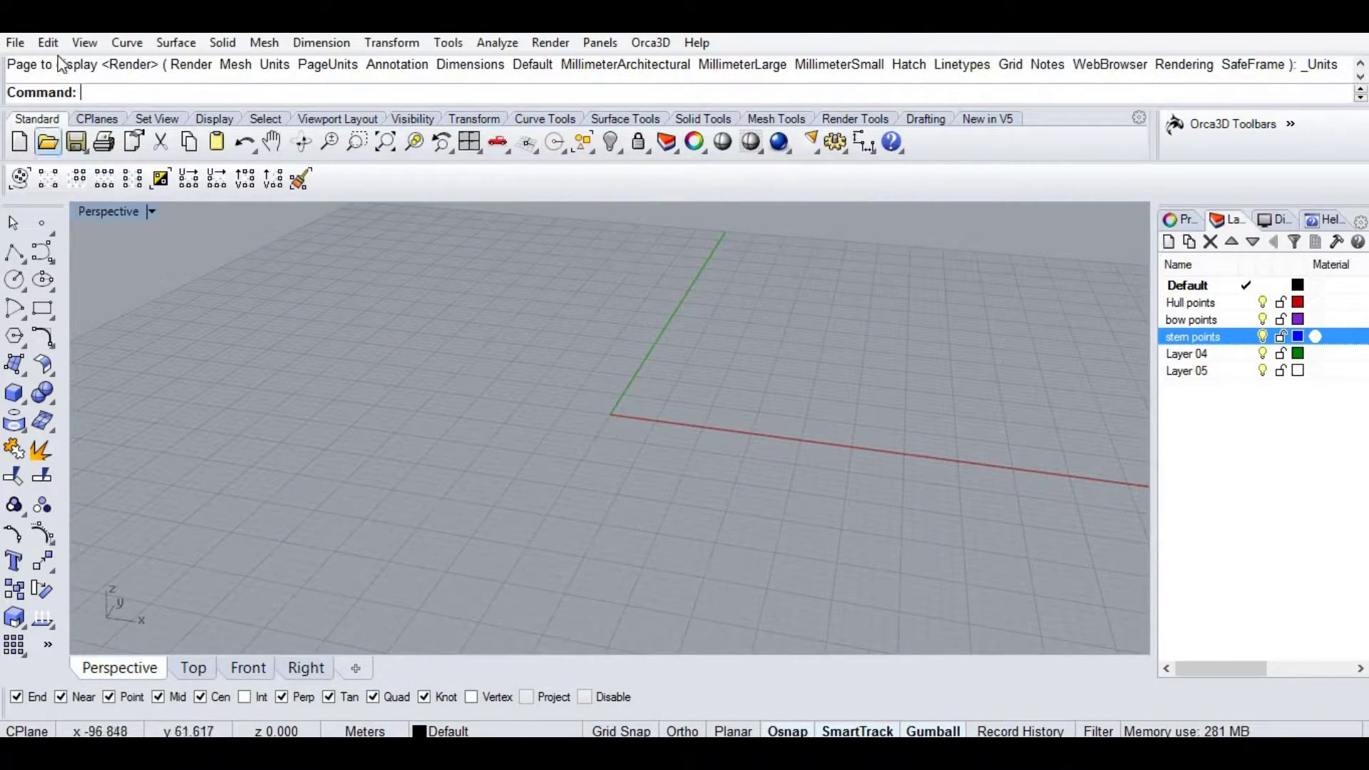
Import hull.txt from the New ship folder as a tab-delimited point cloud.
click(27, 45)
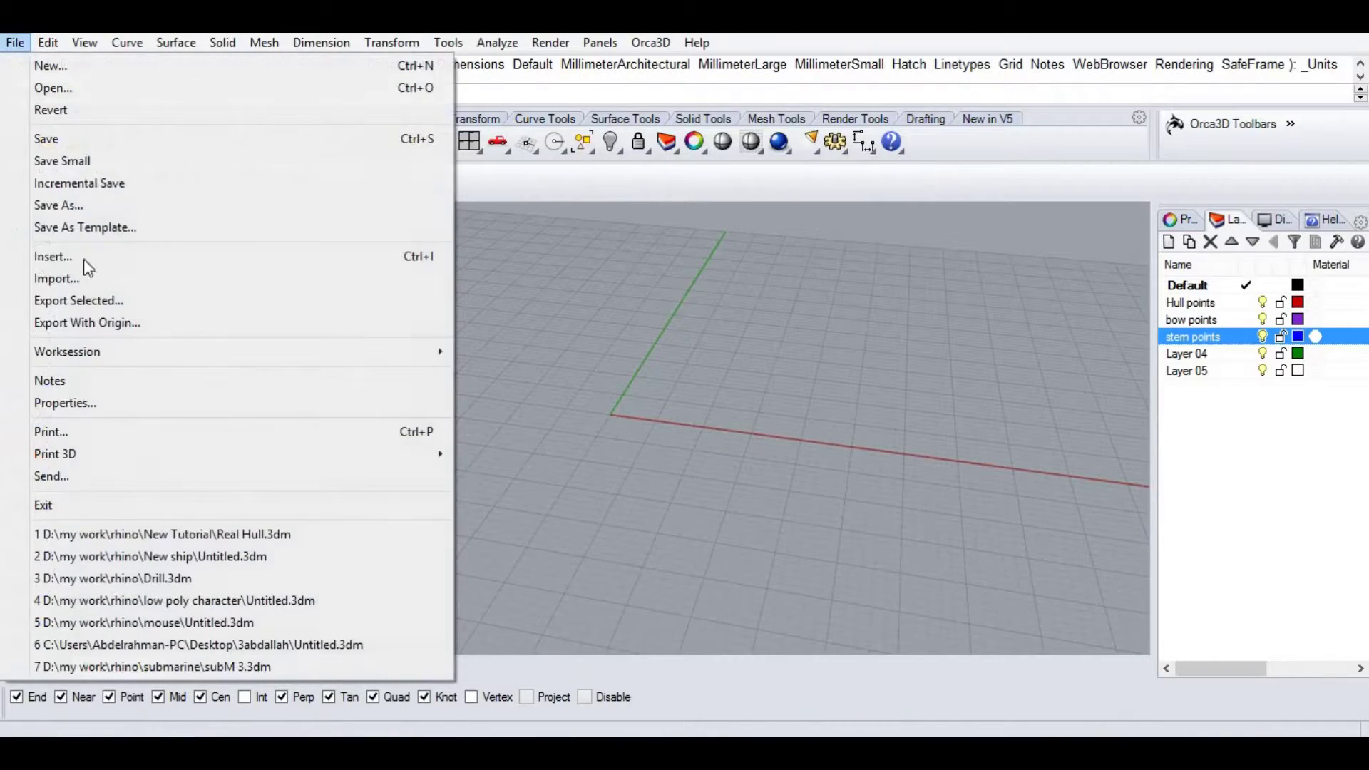
click(122, 281)
click(591, 245)
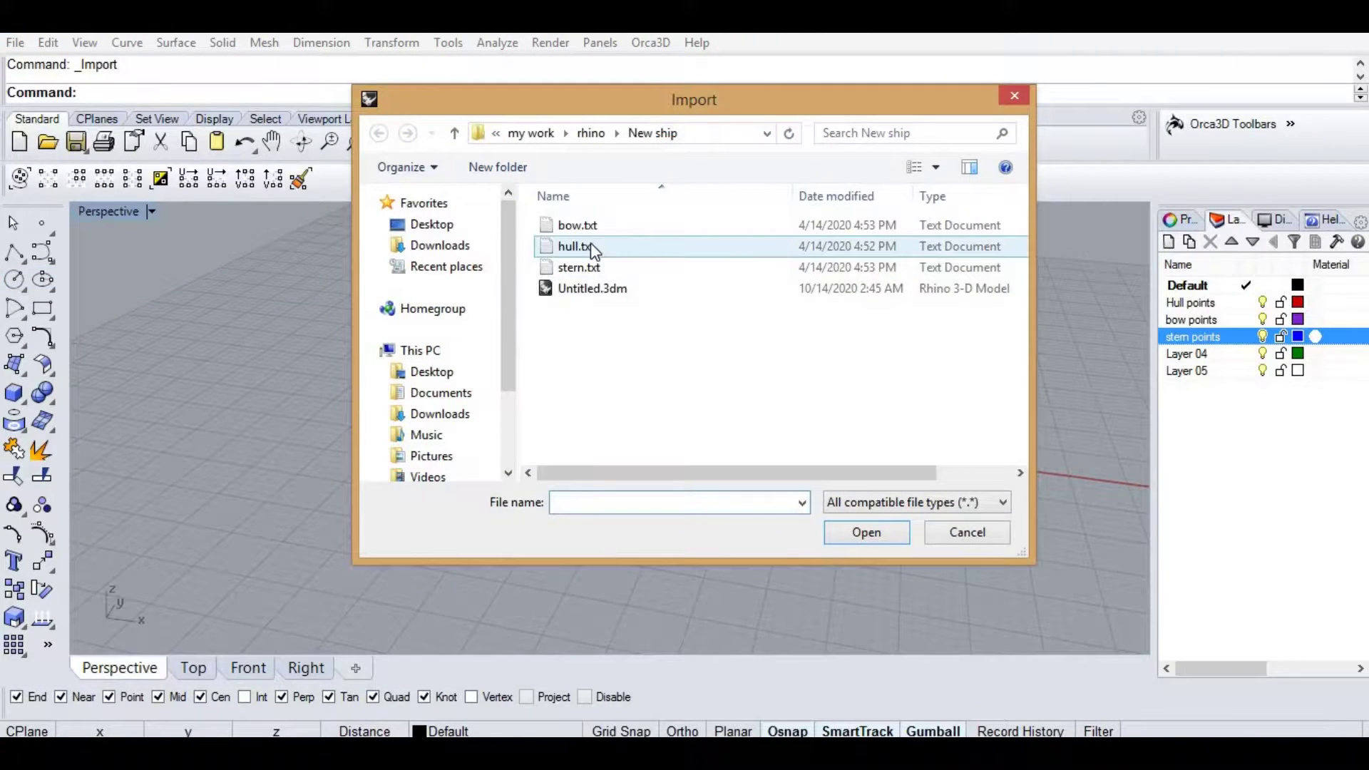
click(866, 534)
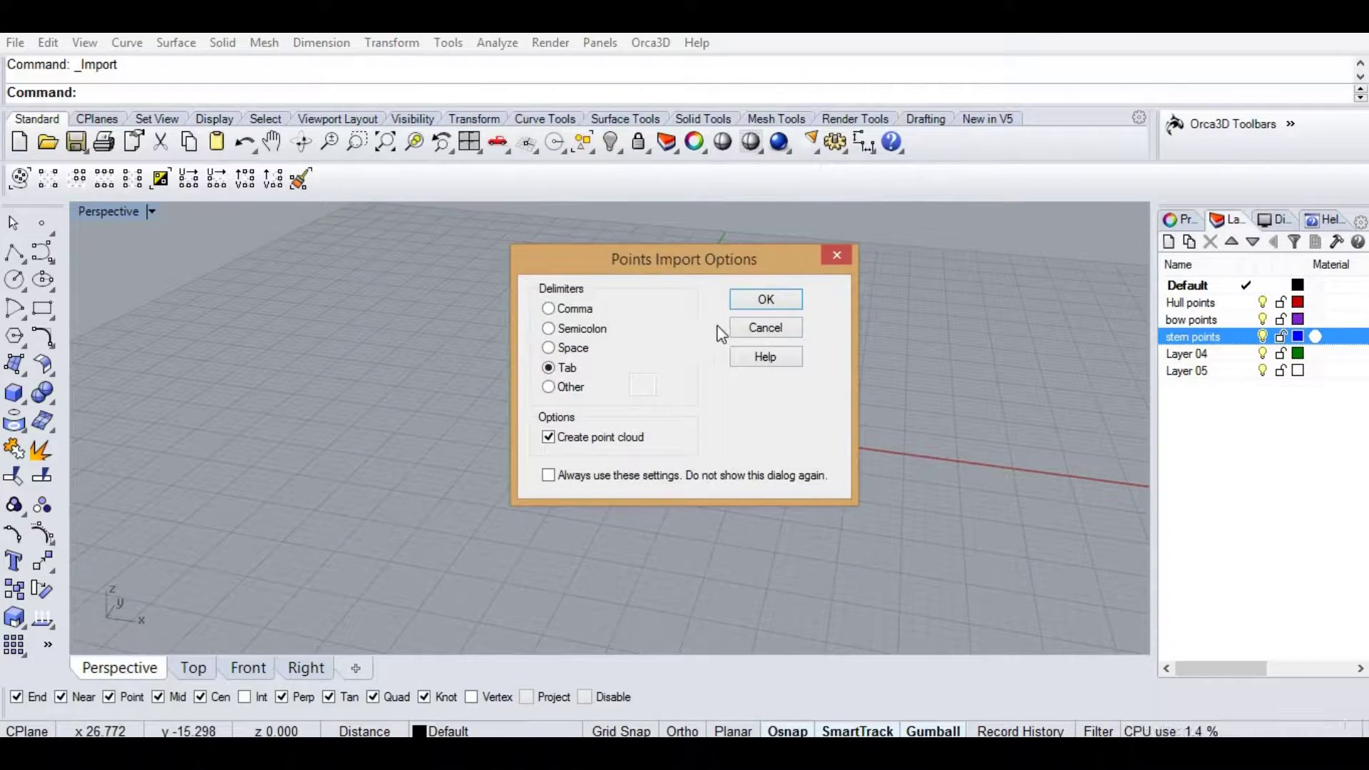
click(765, 299)
Move the imported hull point cloud onto the Hull points layer.
right_drag(825, 480, 721, 431)
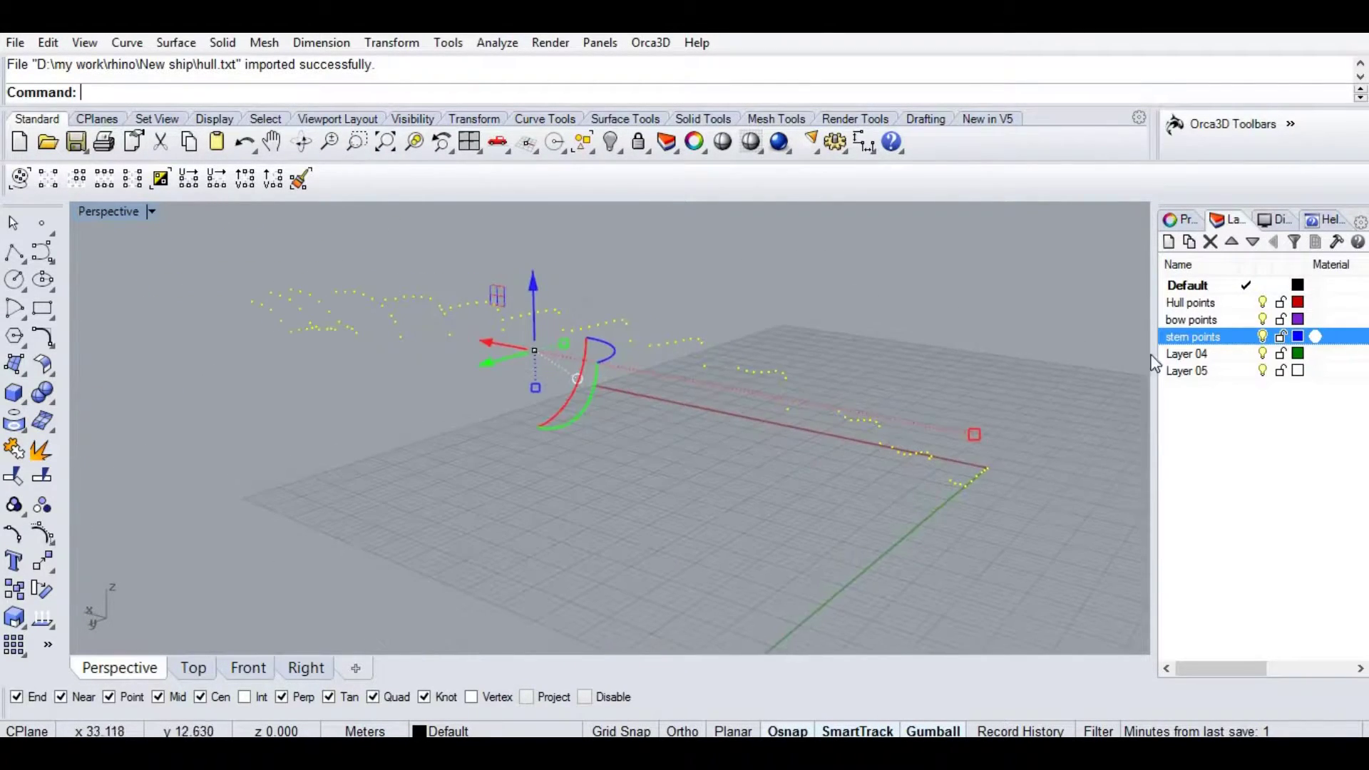
click(1205, 303)
right_click(1204, 301)
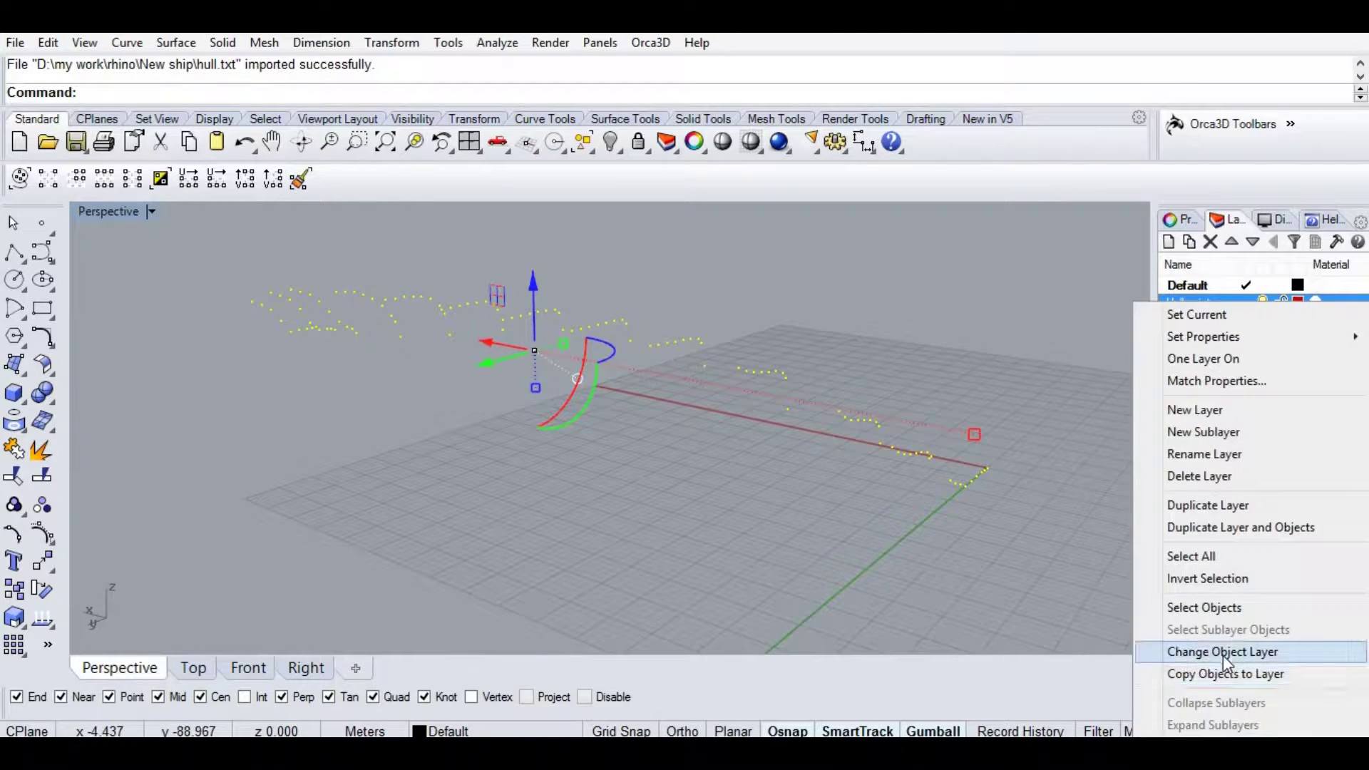
key(Return)
click(705, 472)
right_drag(705, 472, 713, 499)
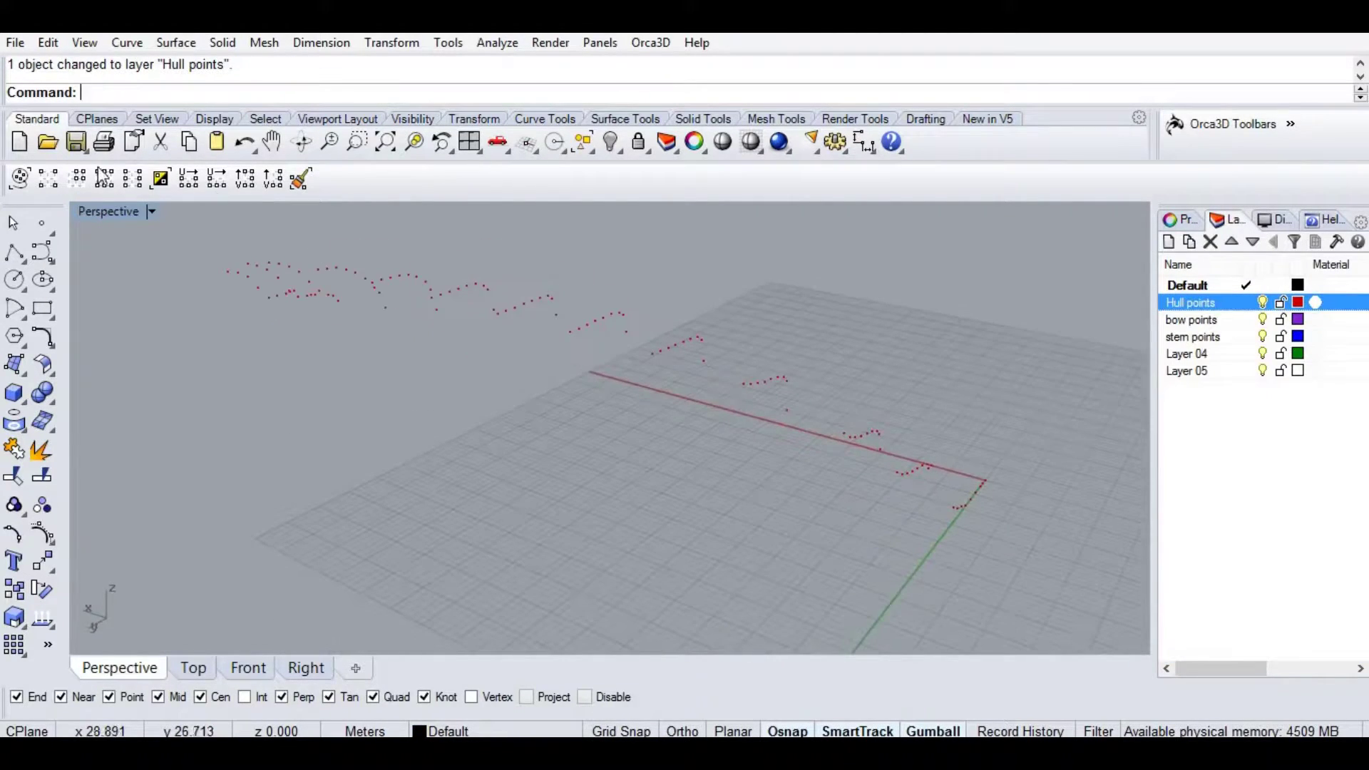
Import bow.txt from the New ship folder as a point cloud with the default import options.
click(14, 42)
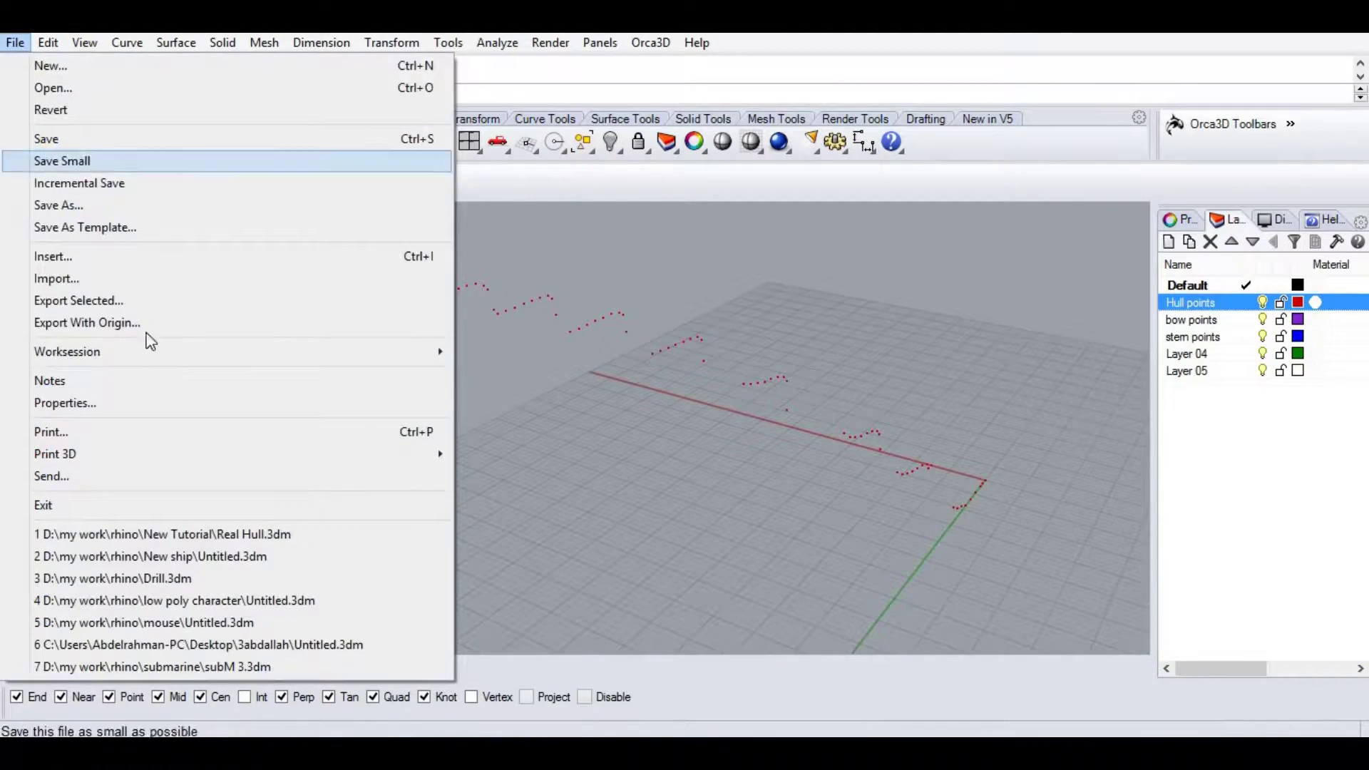
click(152, 279)
click(578, 226)
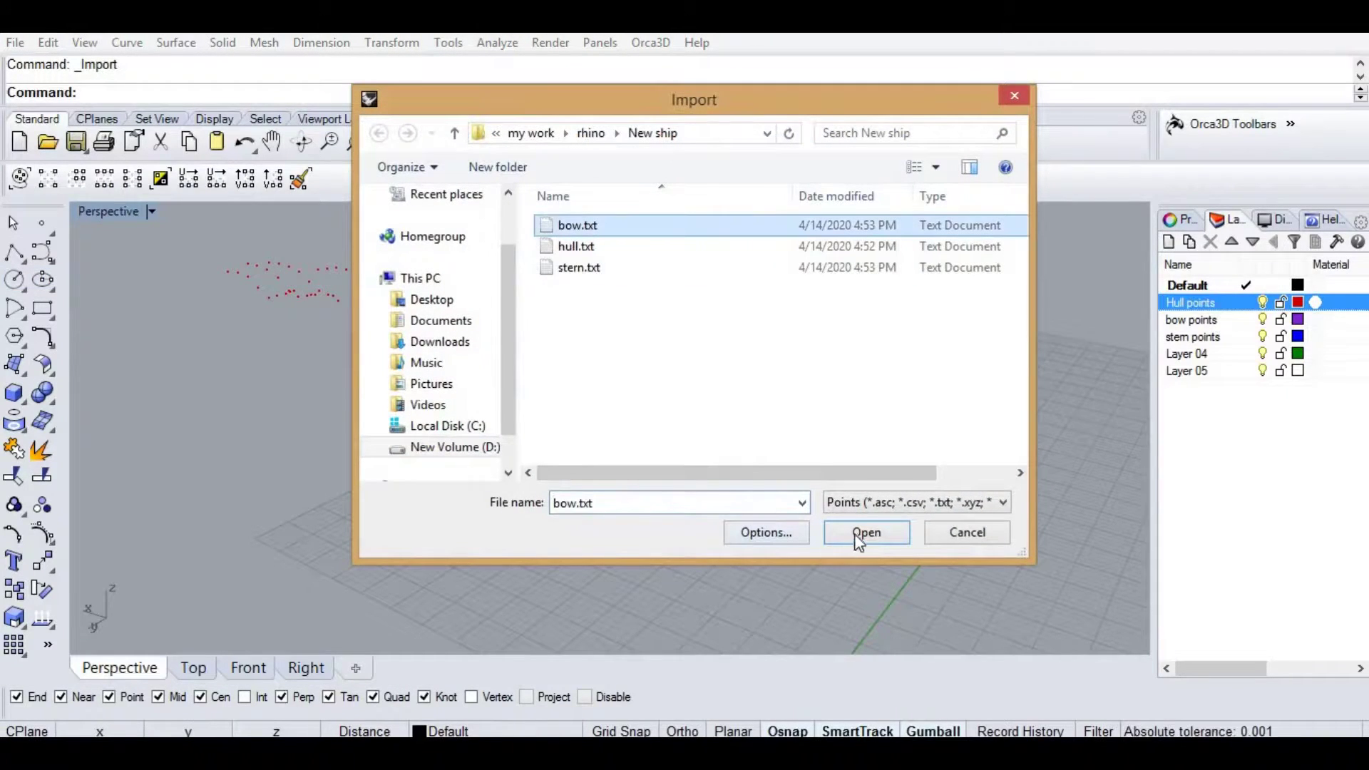
click(867, 532)
click(765, 303)
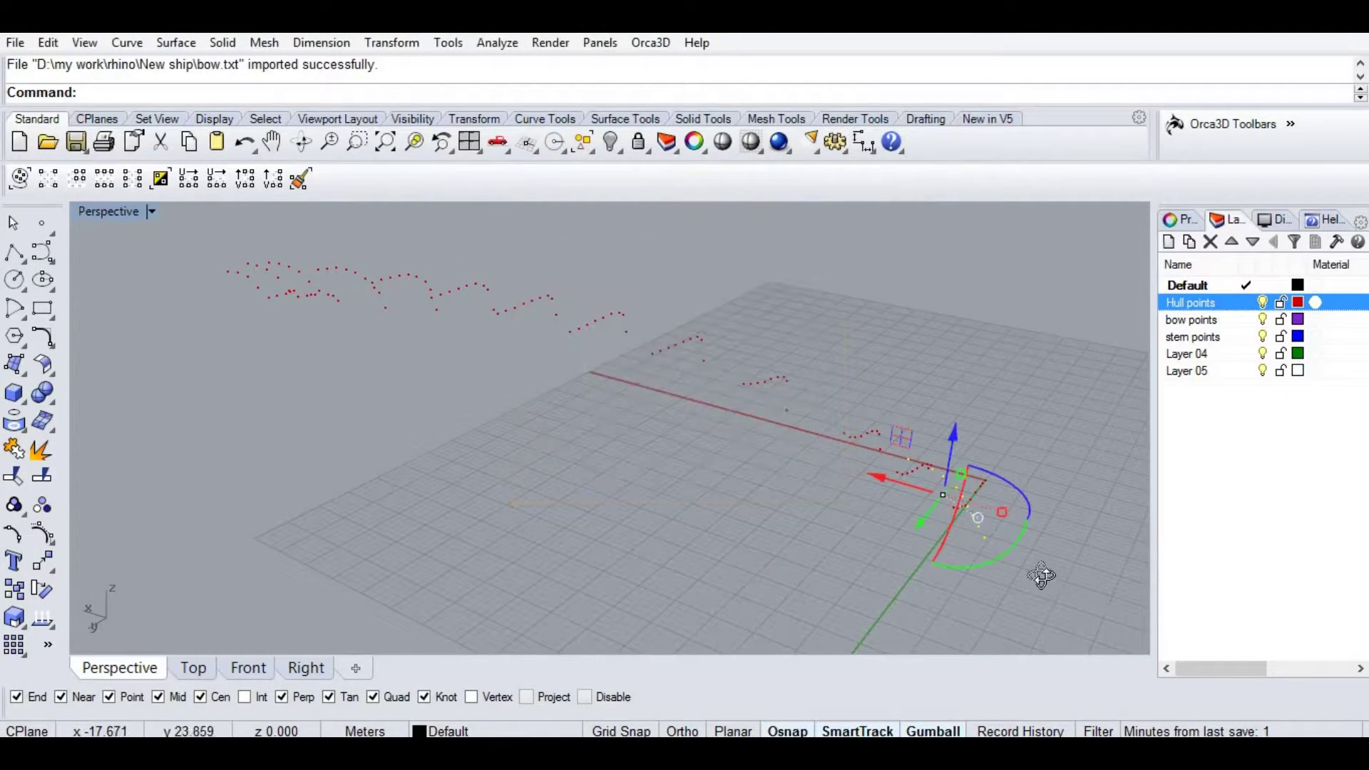
Move the imported bow point cloud onto the bow points layer.
right_click(1215, 328)
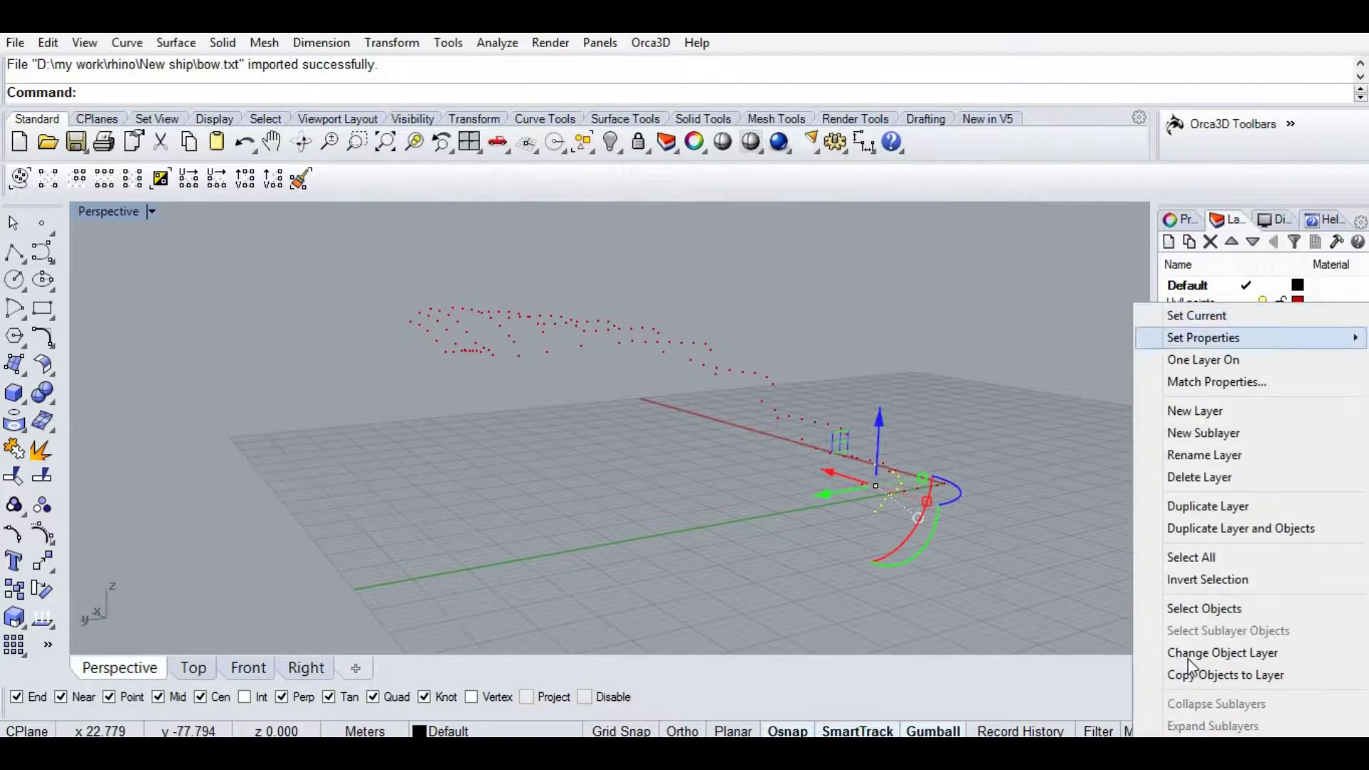
click(1184, 651)
right_drag(703, 559, 702, 512)
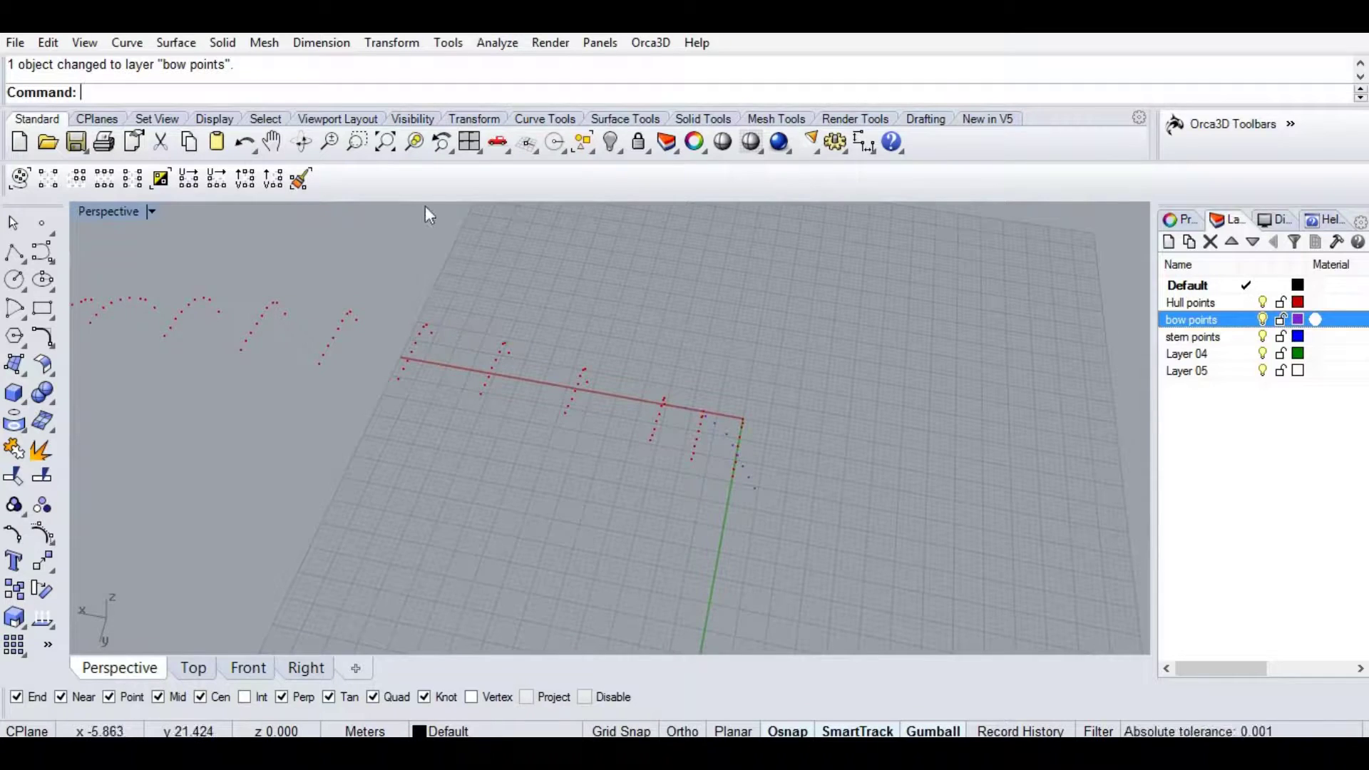
Import stern.txt from the New ship folder as a tab-delimited point cloud.
click(91, 281)
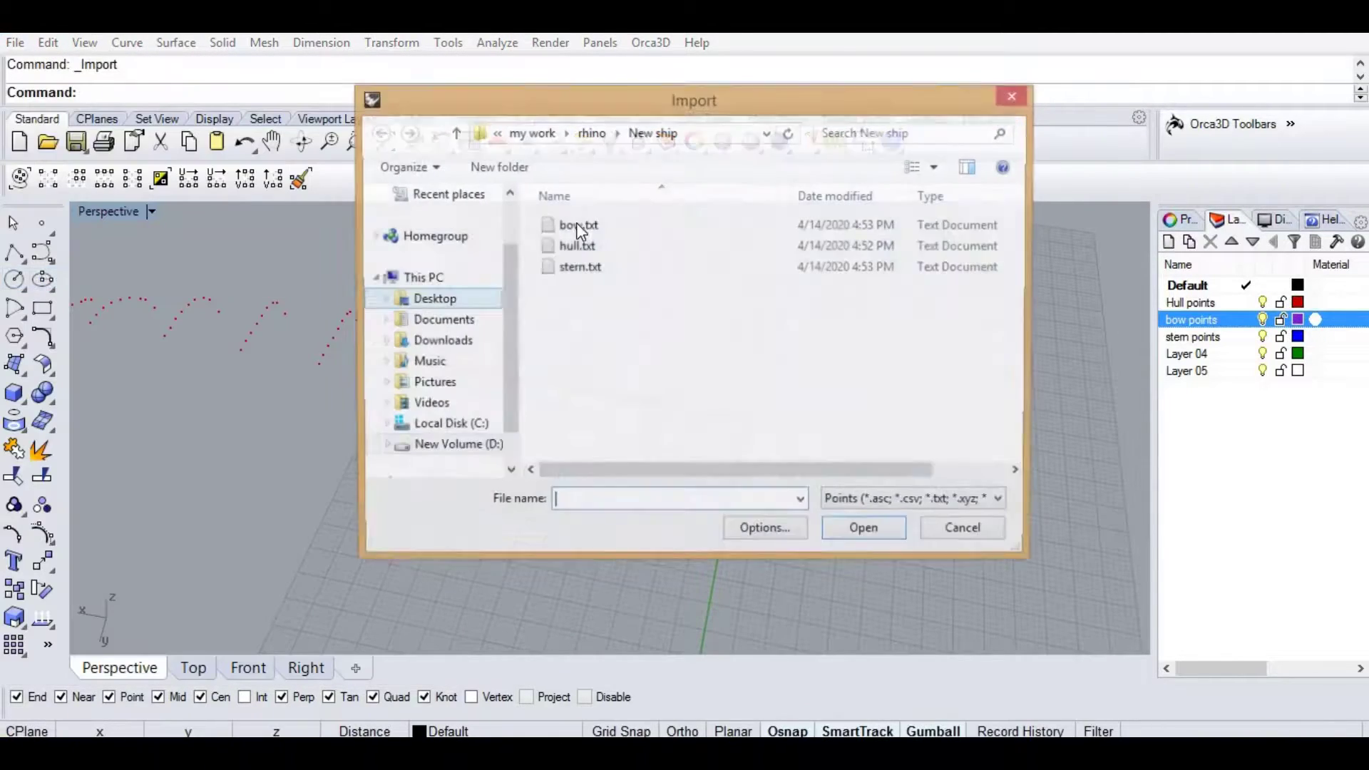
click(605, 269)
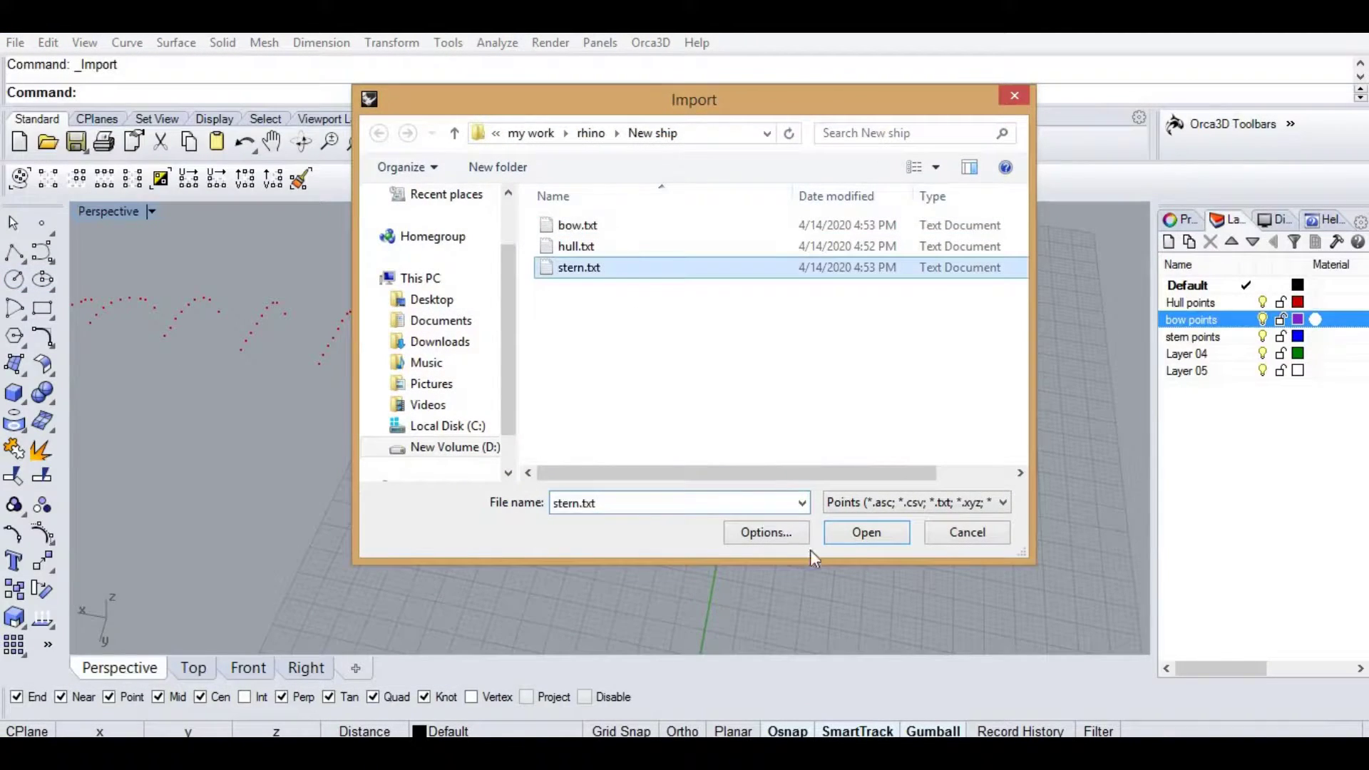
click(859, 532)
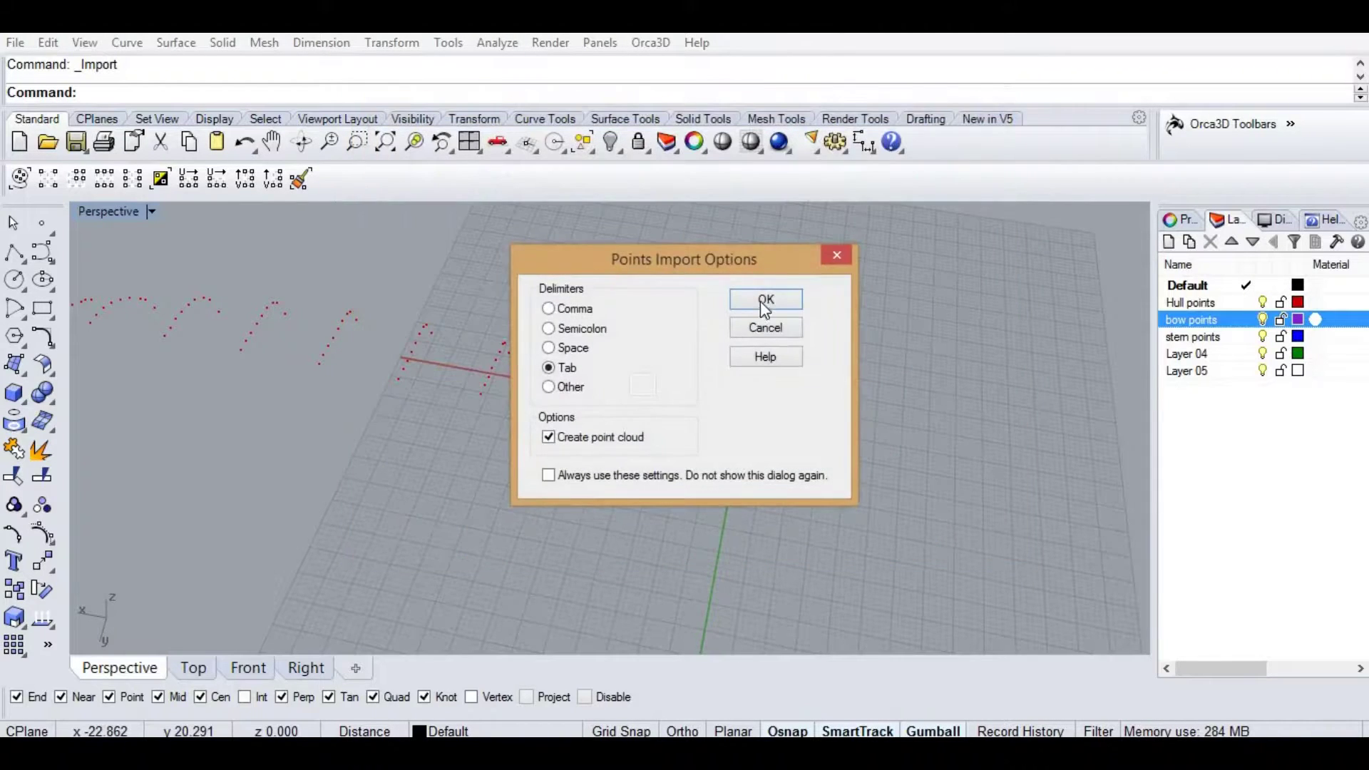
click(760, 306)
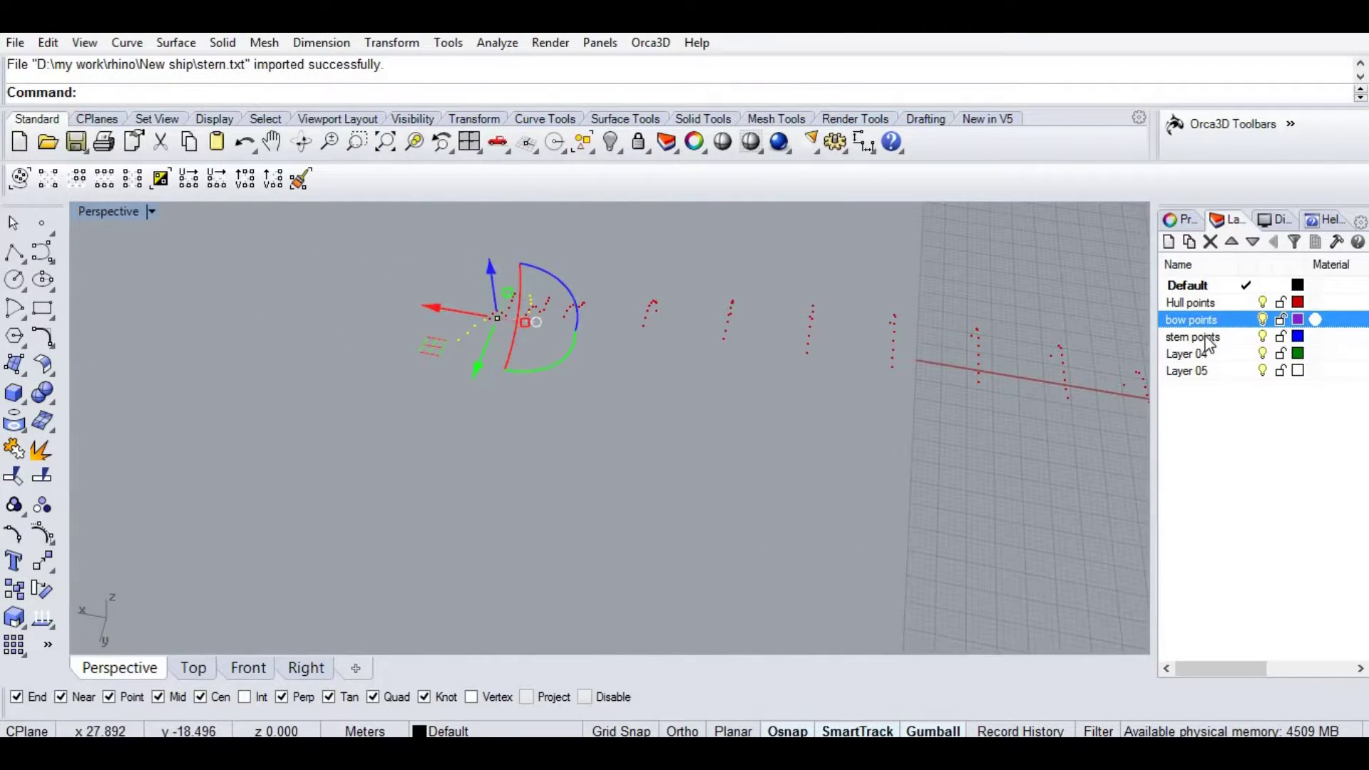
Move the imported stern point cloud onto the stern points layer.
right_click(1210, 343)
click(1243, 652)
click(1009, 527)
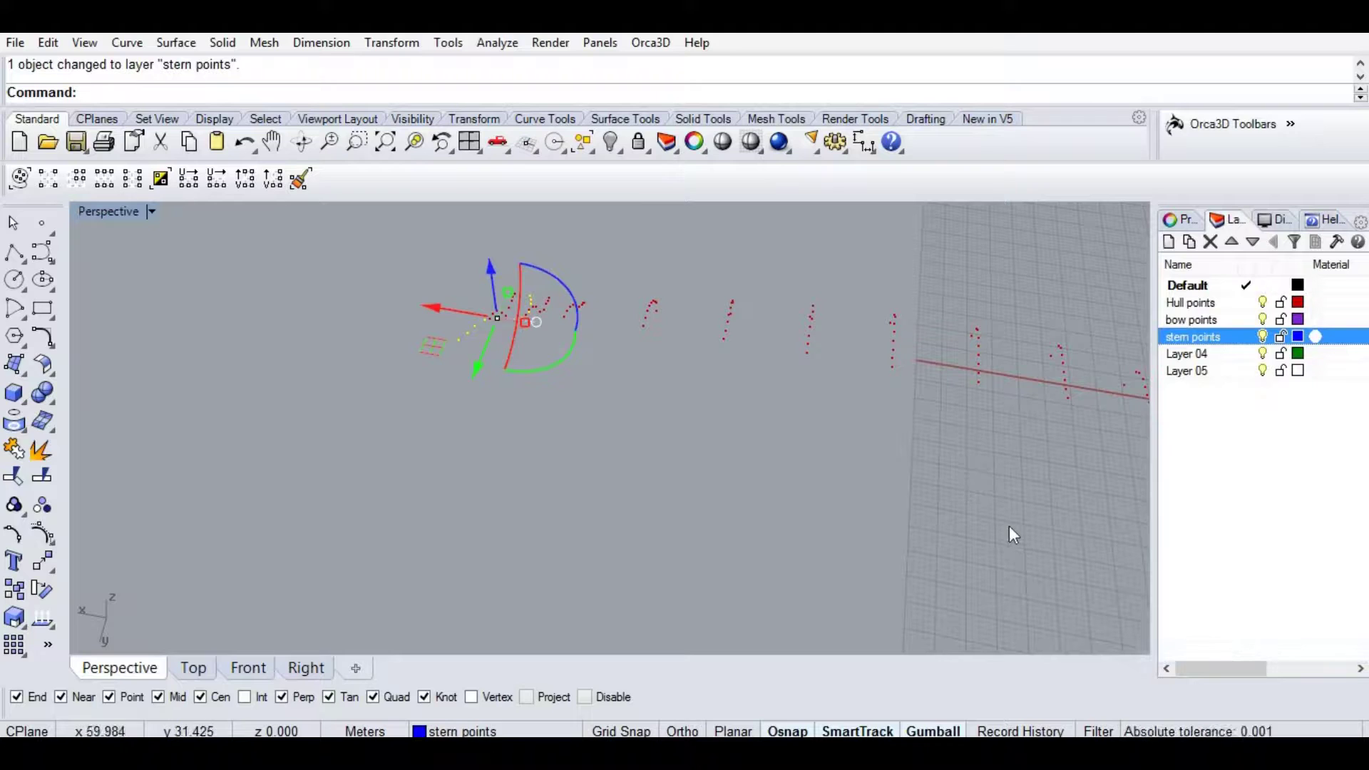
shift+right_drag(974, 522, 792, 449)
scroll(986, 273, down, 3)
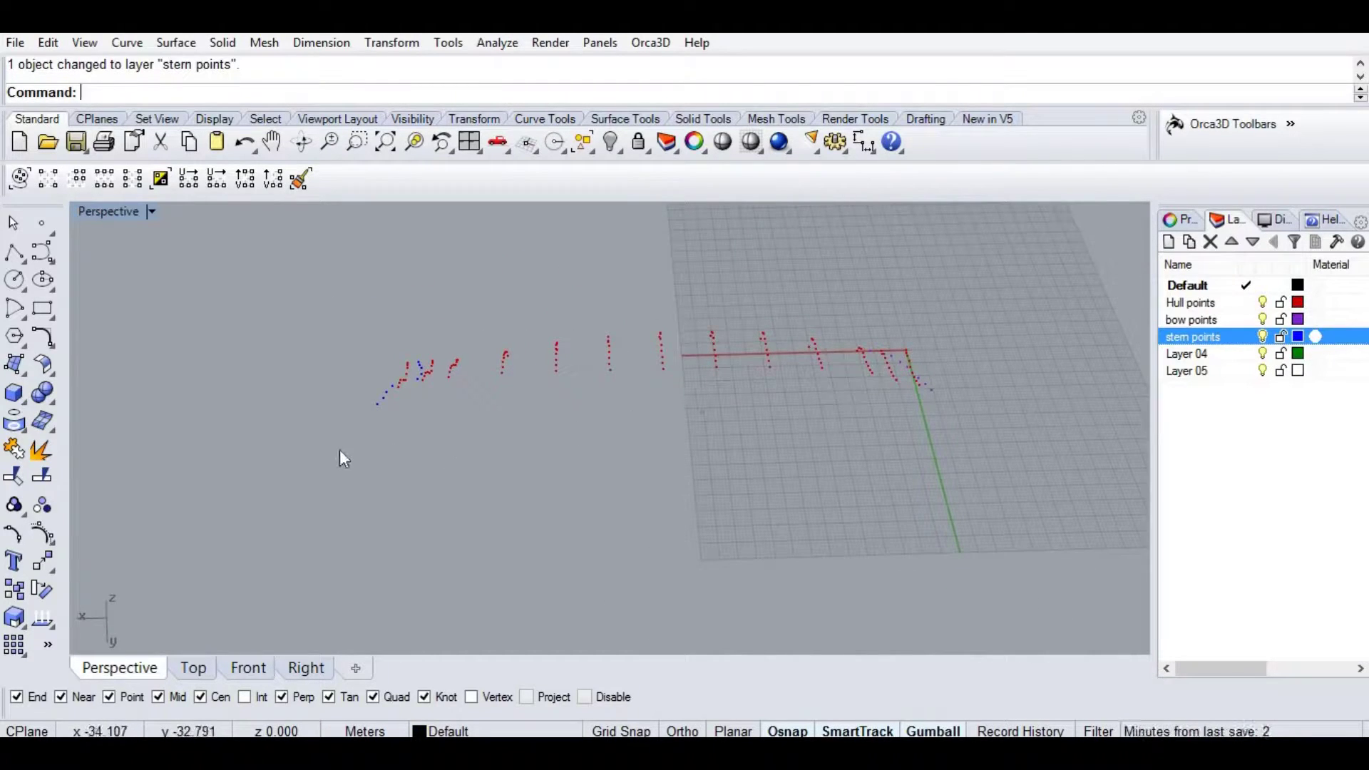
Rotate all the hull, bow and stern points 90 degrees so the sections stand upright.
key(ctrl+a)
right_drag(715, 411, 149, 565)
click(573, 417)
text(90)
key(Return)
Move the rotated points from a picked reference point to the origin (0).
click(44, 566)
click(744, 480)
text(0)
key(Return)
Shift all the hull, bow and stern points along the X axis relative to the origin.
right_drag(662, 430, 486, 367)
drag(486, 366, 905, 391)
shift+right_drag(709, 550, 456, 546)
right_click(657, 542)
click(657, 542)
click(906, 550)
right_drag(859, 550, 1122, 437)
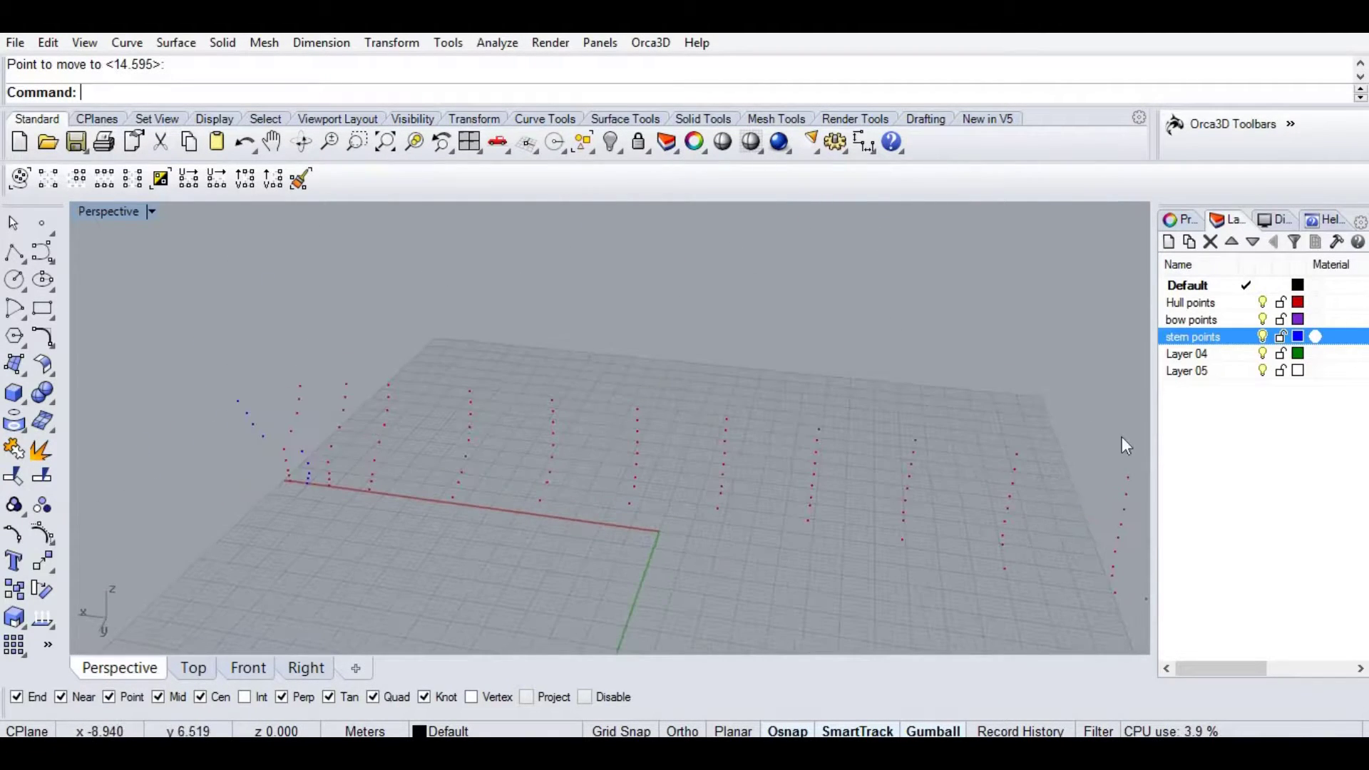
Rename Layer 04 as "Curves" and make it the current layer.
click(1205, 353)
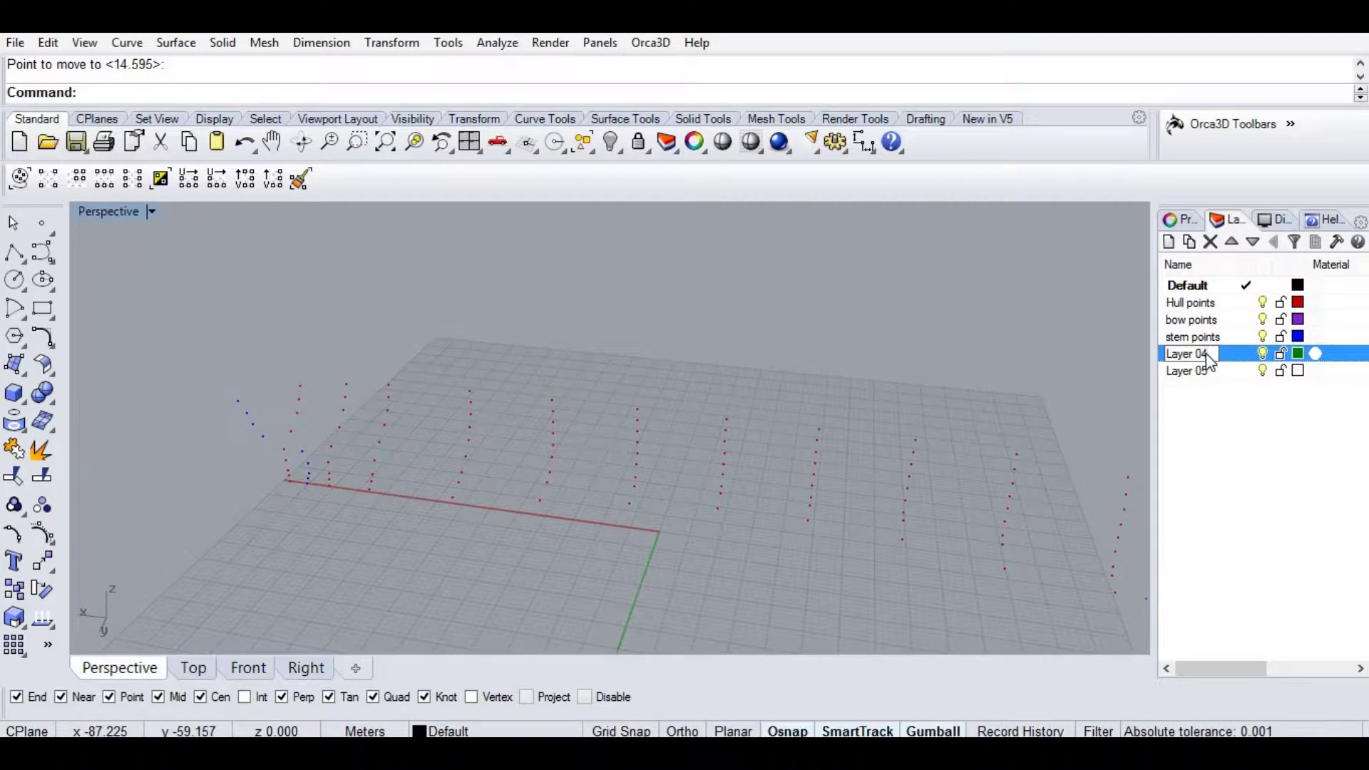
text(Curves)
key(Return)
right_drag(529, 478, 798, 521)
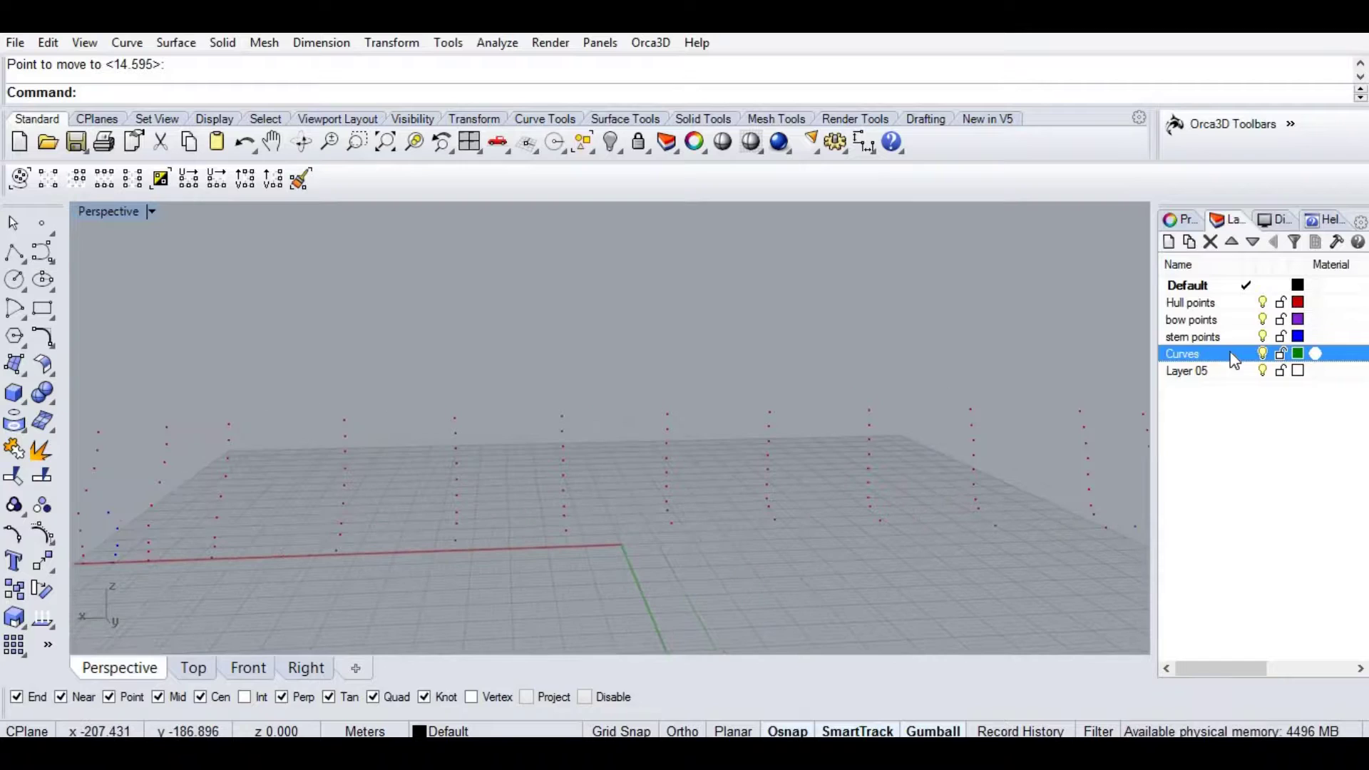
click(1247, 354)
right_drag(708, 491, 691, 525)
Build a degree 11 interpolated curve with SqrtChord knots through one section column of hull points near the origin.
click(51, 267)
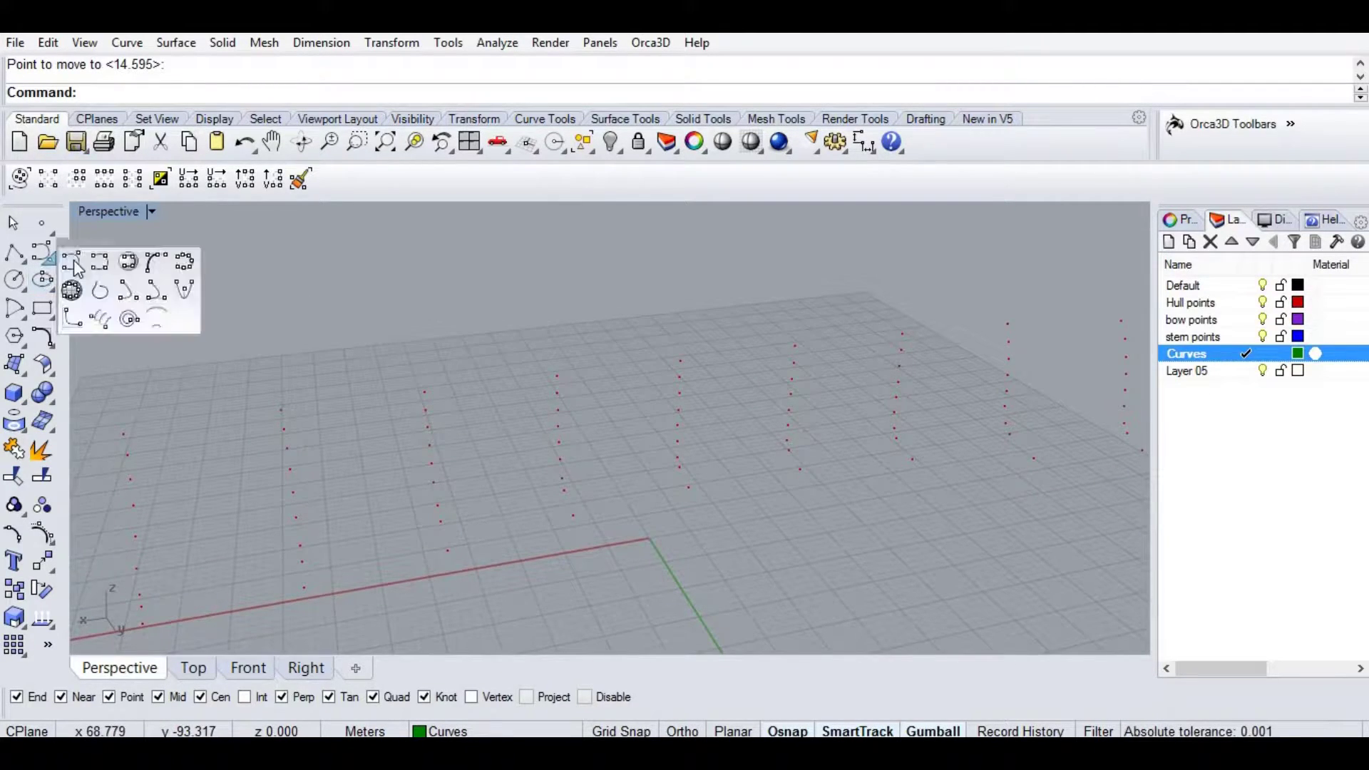
right_click(75, 265)
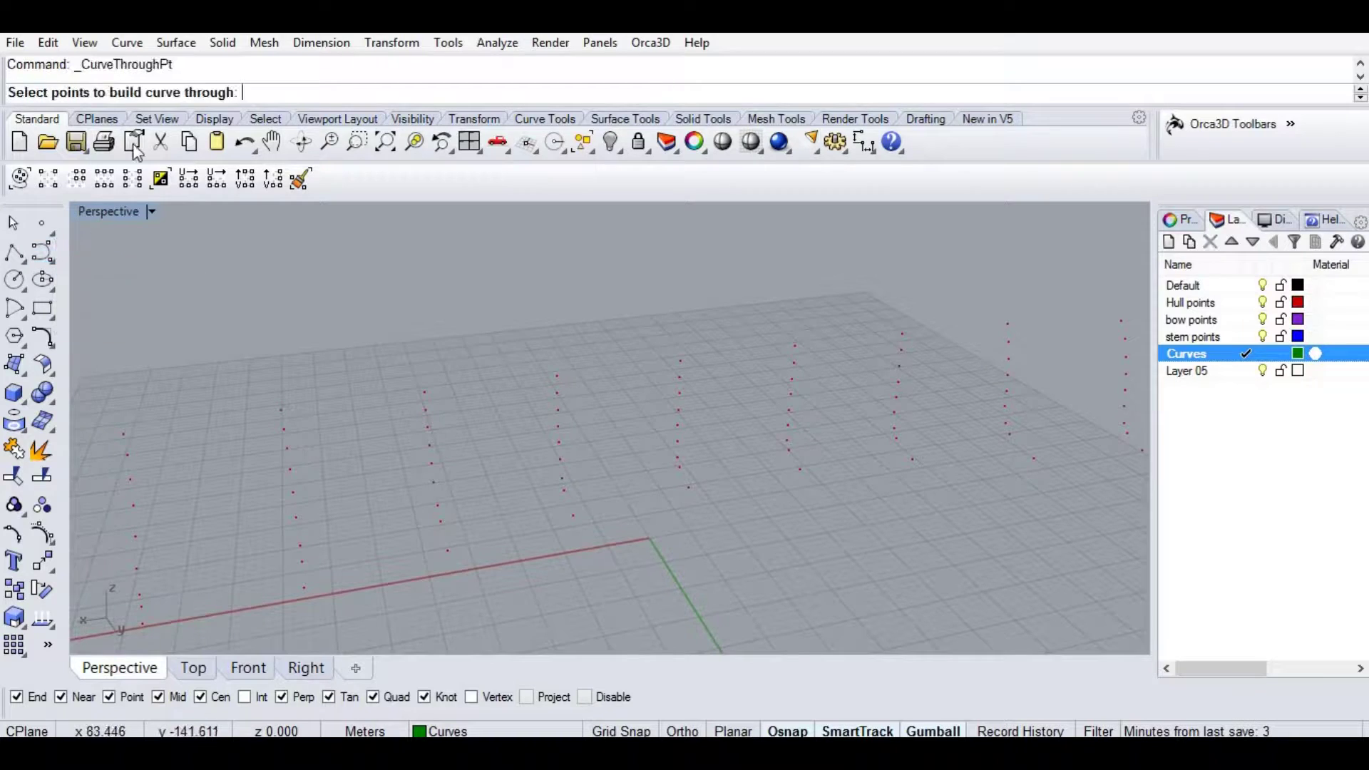
right_drag(670, 482, 542, 460)
drag(634, 335, 555, 546)
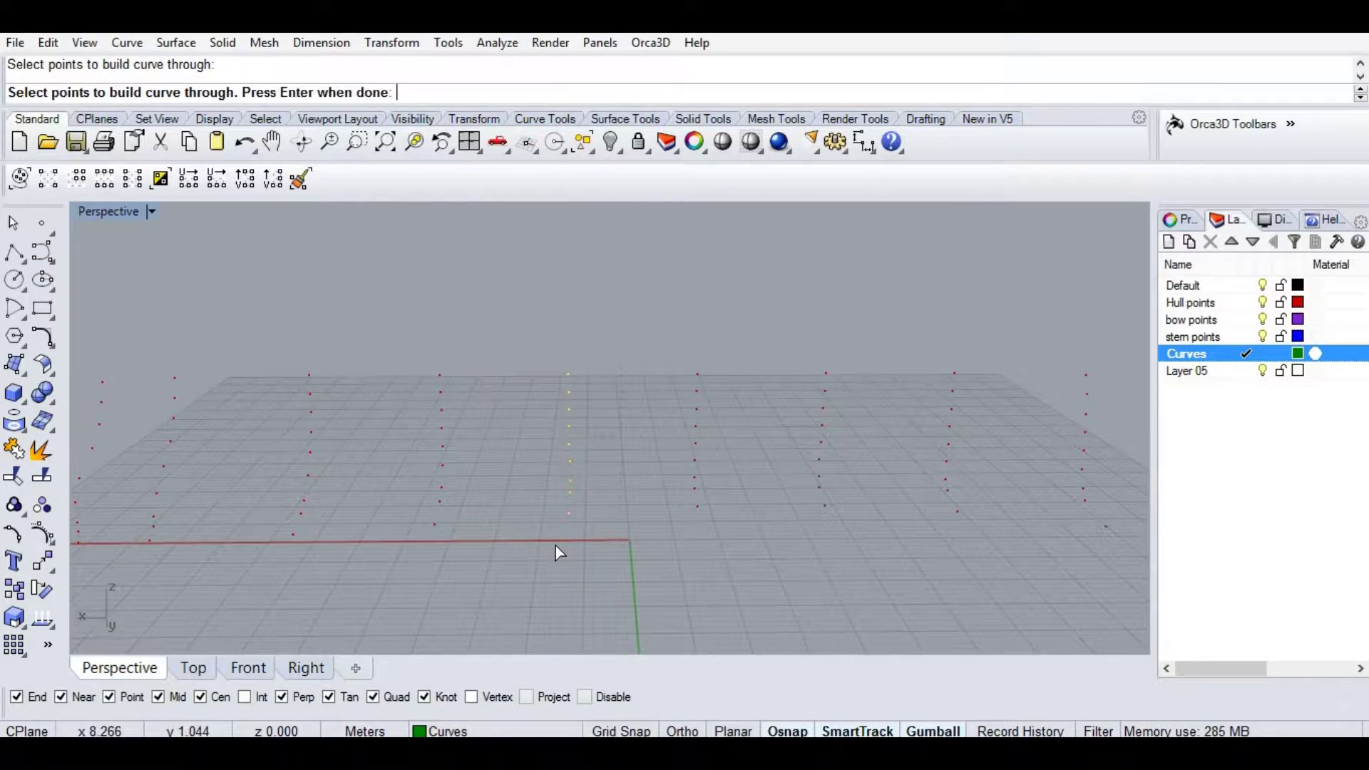
key(Return)
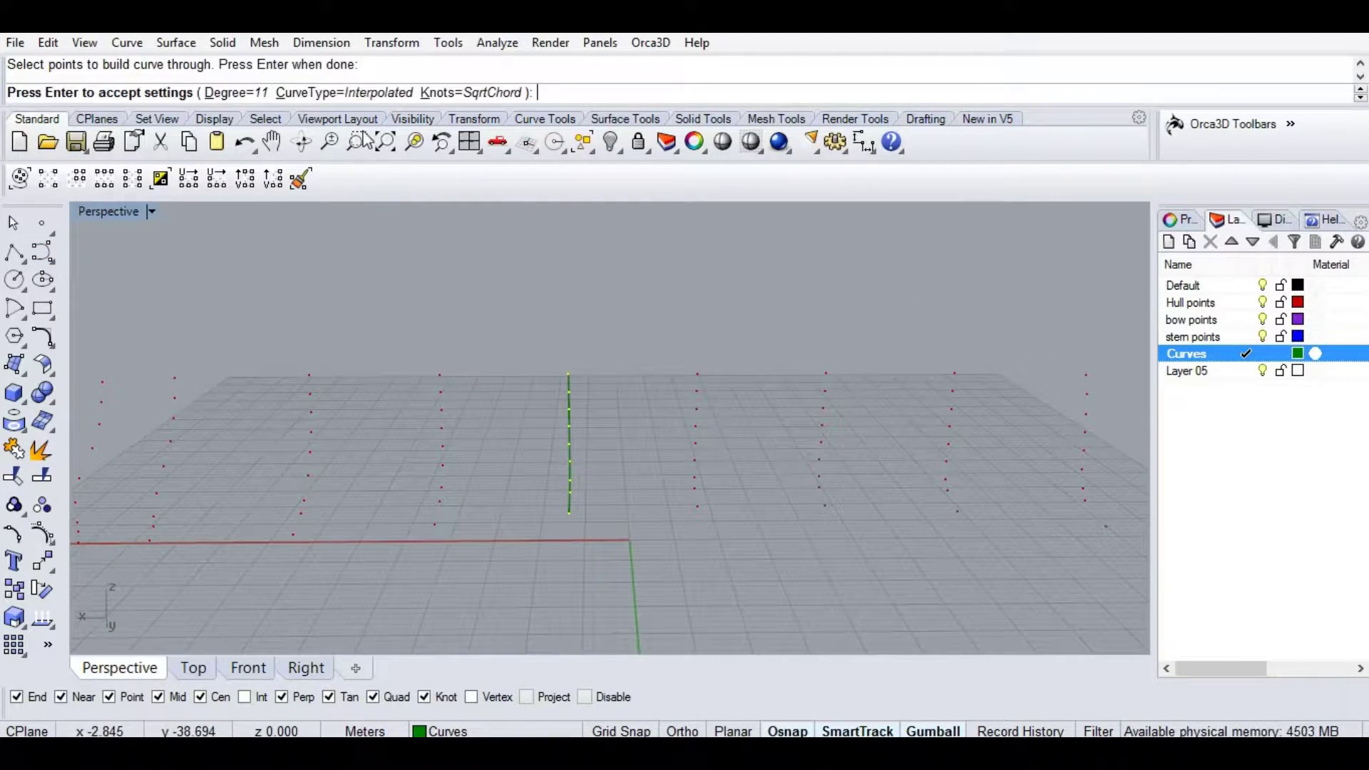
click(471, 93)
click(255, 92)
right_drag(579, 444, 627, 538)
key(Return)
Build a second curve through a neighbouring section column of hull points with the same degree 11 interpolated settings.
key(Return)
key(Return)
key(Return)
Examine the shape of the two section curves up close and in the Front and Right views.
scroll(628, 538, up, 6)
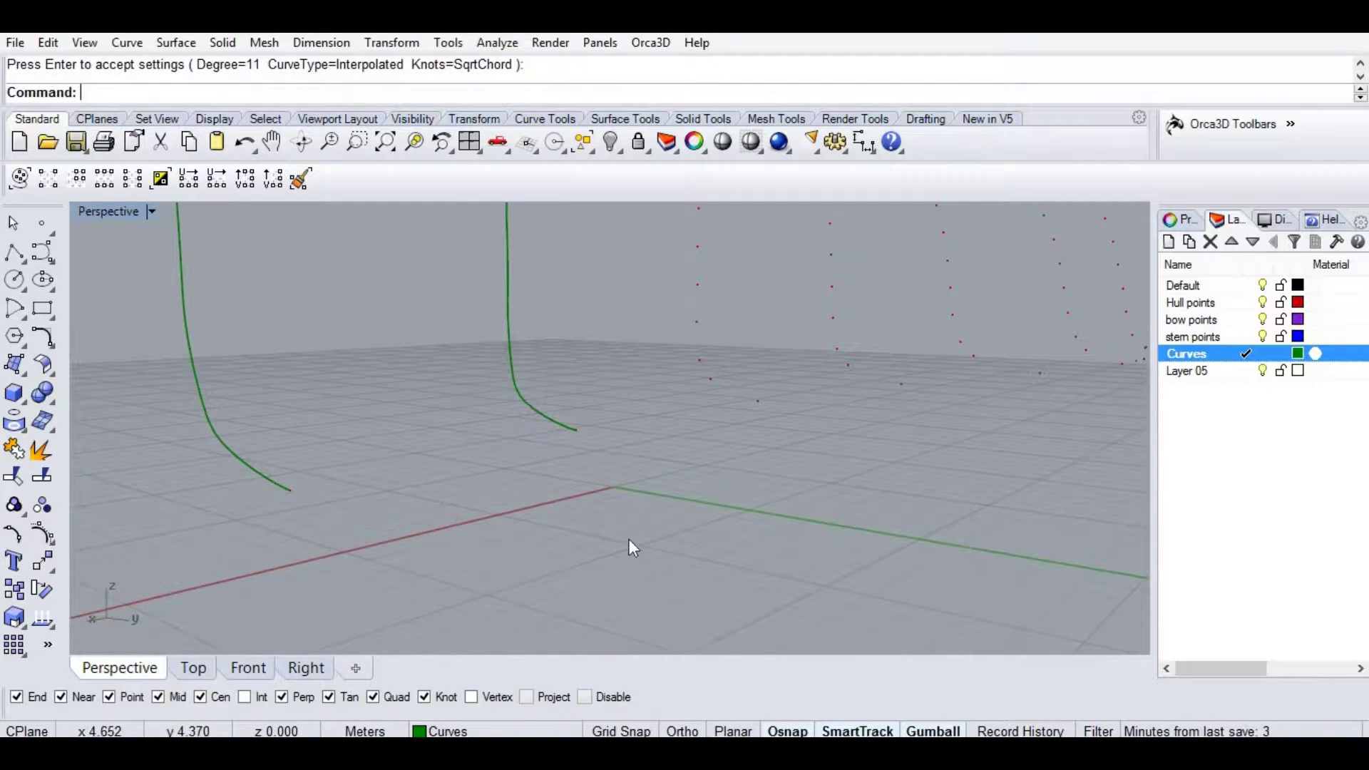
key(ctrl+F2)
scroll(708, 461, down, 5)
right_drag(707, 460, 700, 494)
key(ctrl+F3)
scroll(627, 508, up, 3)
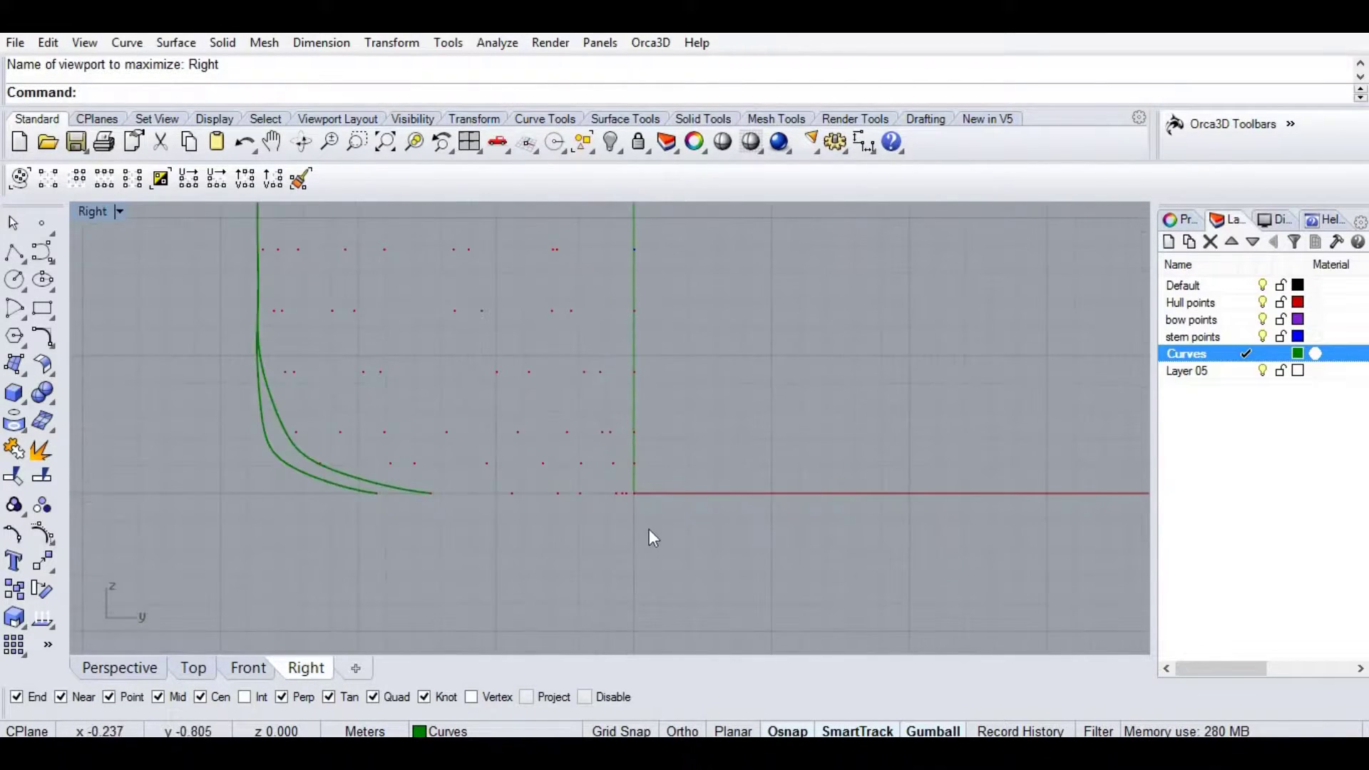
Draw a horizontal baseline in the Right view from the origin outward past the lower ends of both section curves.
text(Line)
key(Return)
click(633, 492)
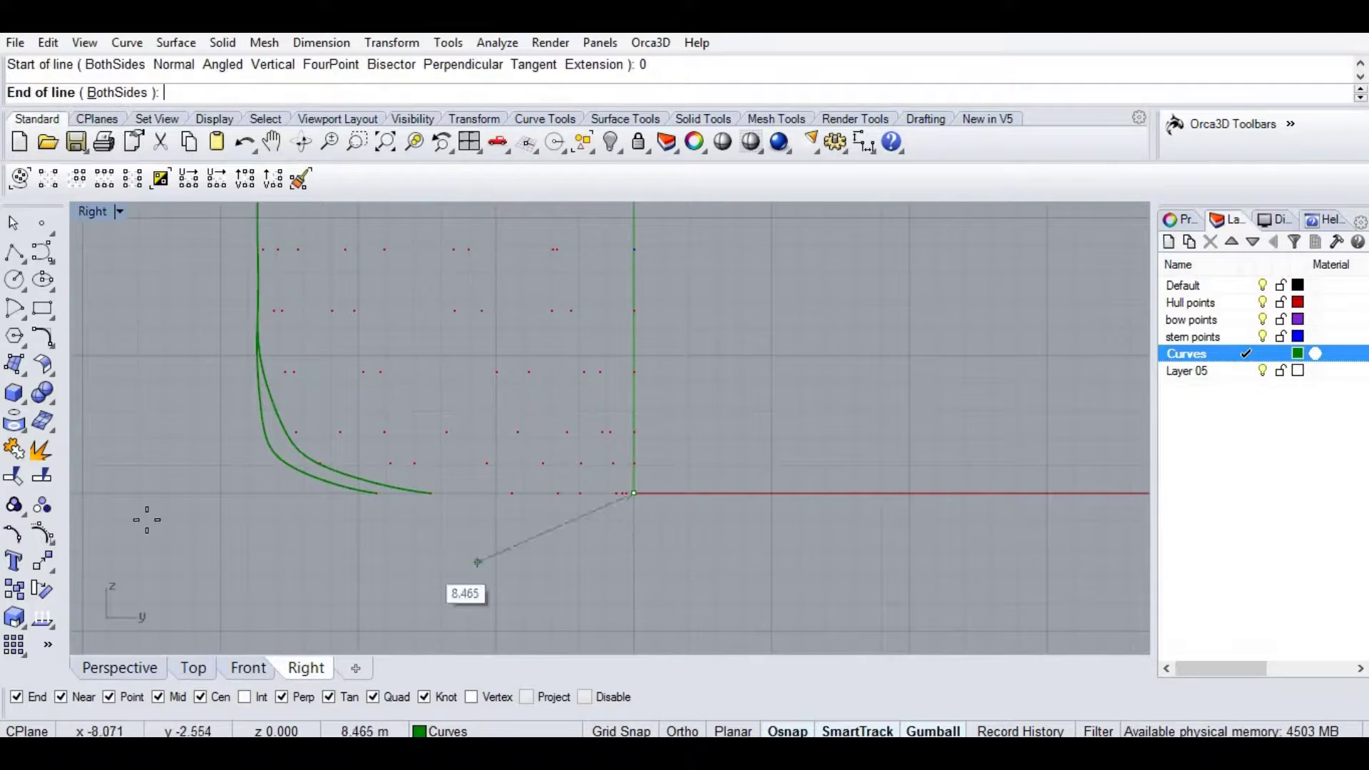
click(156, 493)
scroll(434, 470, up, 5)
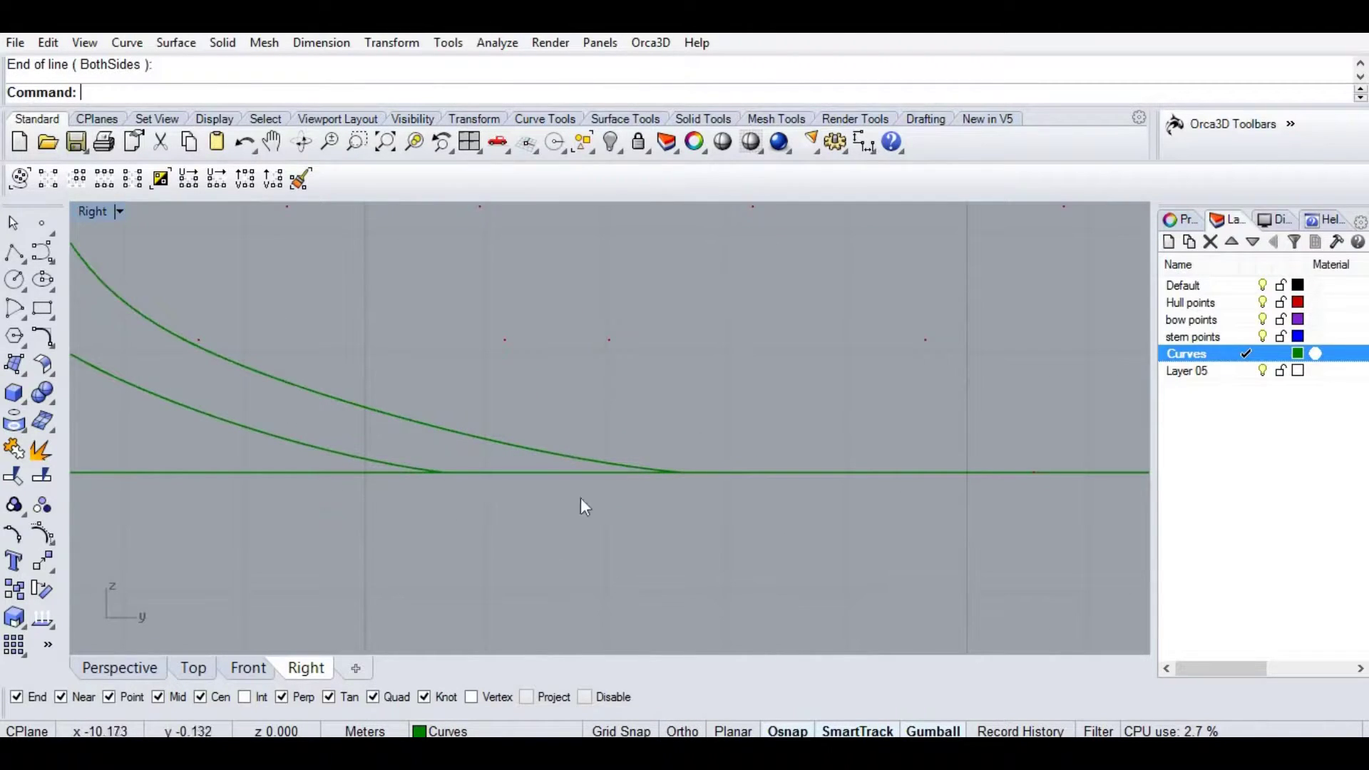
Delete the section curve whose lower end lies nearer the centreline.
scroll(653, 499, down, 3)
scroll(550, 499, down, 2)
scroll(453, 536, up, 4)
click(453, 536)
key(Delete)
Build a degree 11 interpolated curve with Chord knots through the column of hull points next to the remaining section curve.
click(120, 669)
right_drag(482, 506, 532, 525)
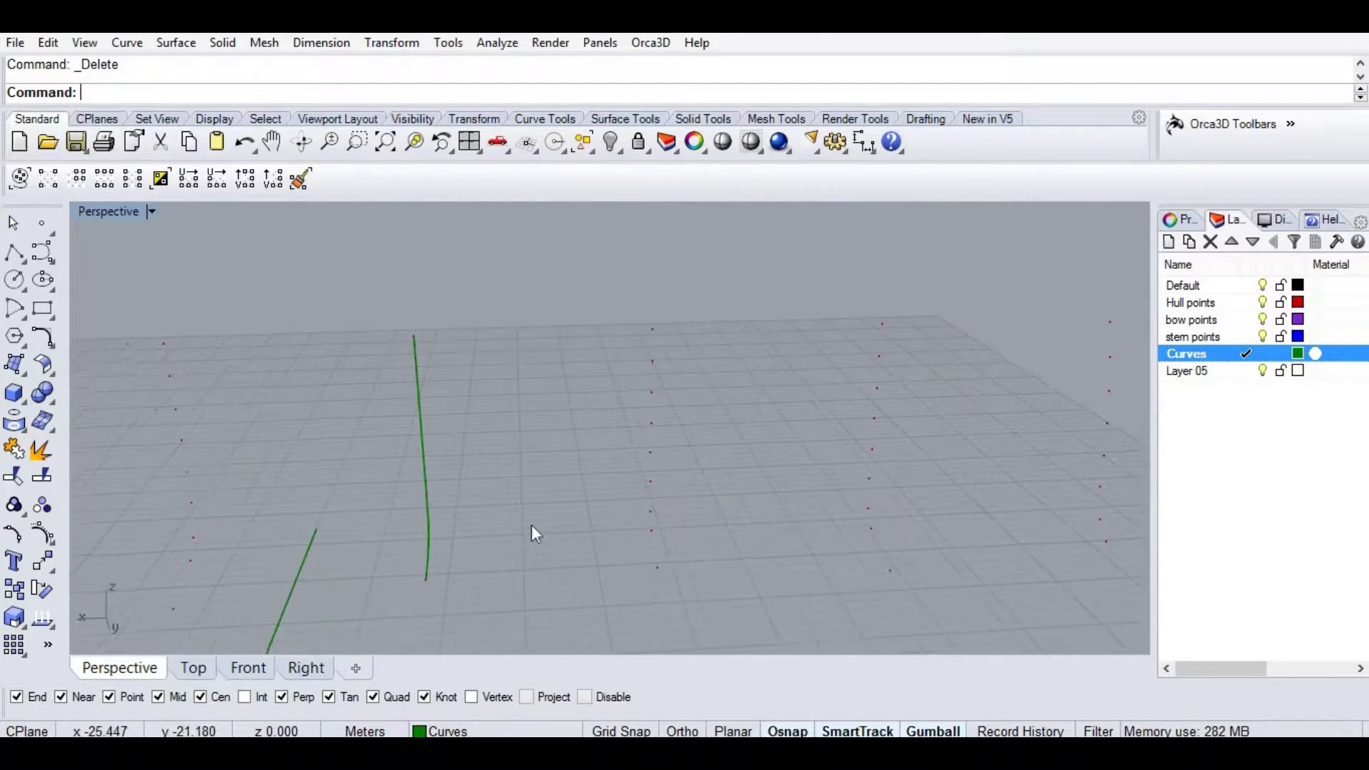
click(45, 253)
drag(619, 592, 688, 310)
right_drag(583, 552, 586, 542)
right_click(587, 490)
click(466, 95)
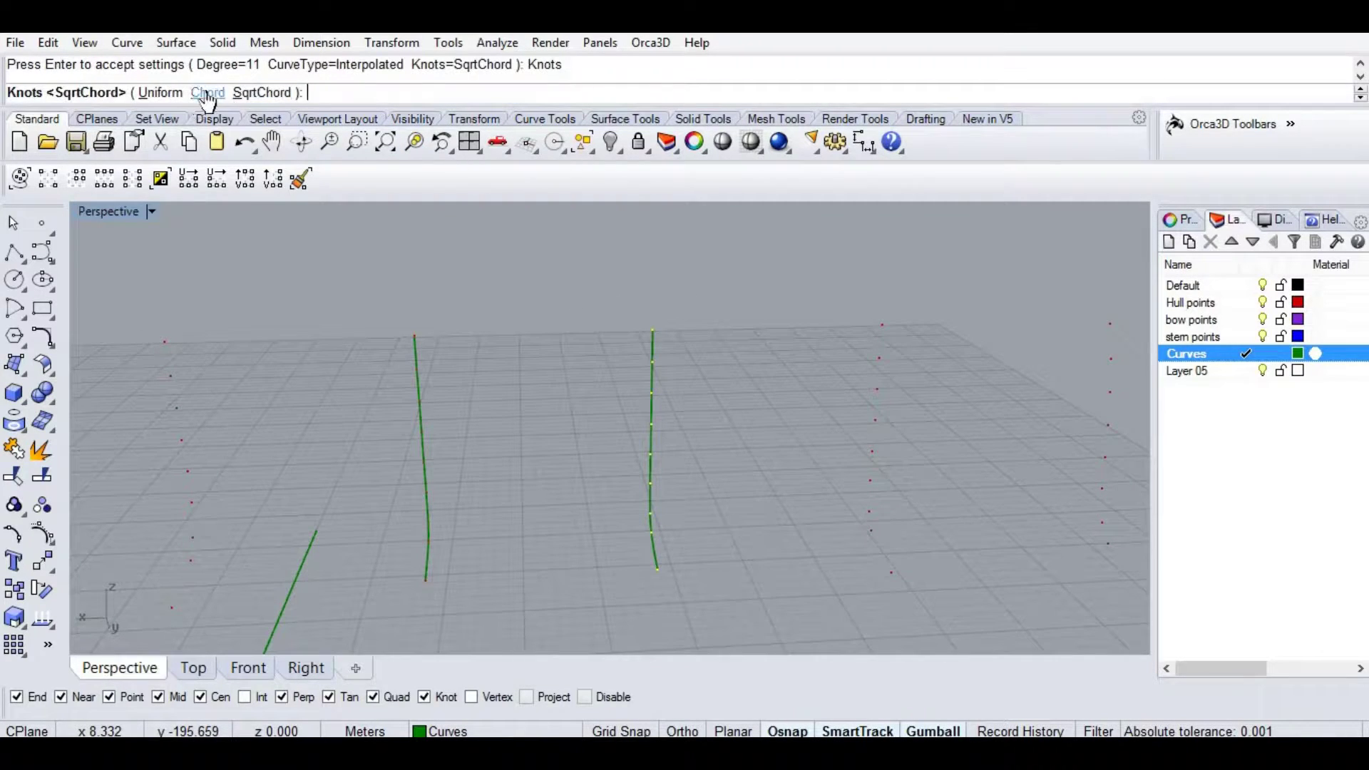
click(205, 94)
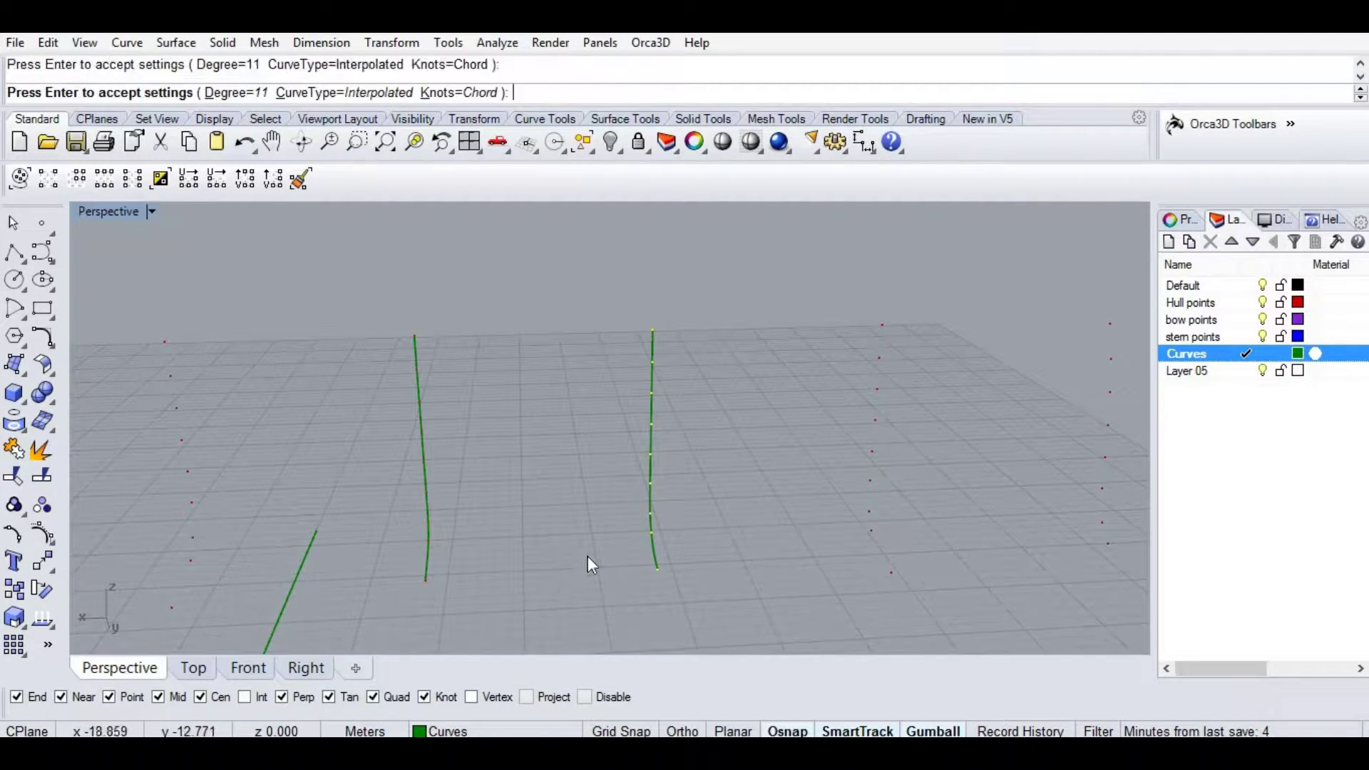
key(Return)
Compare the Chord-knot curve with the neighbouring section curve and the baseline in the Right view.
key(ctrl+F3)
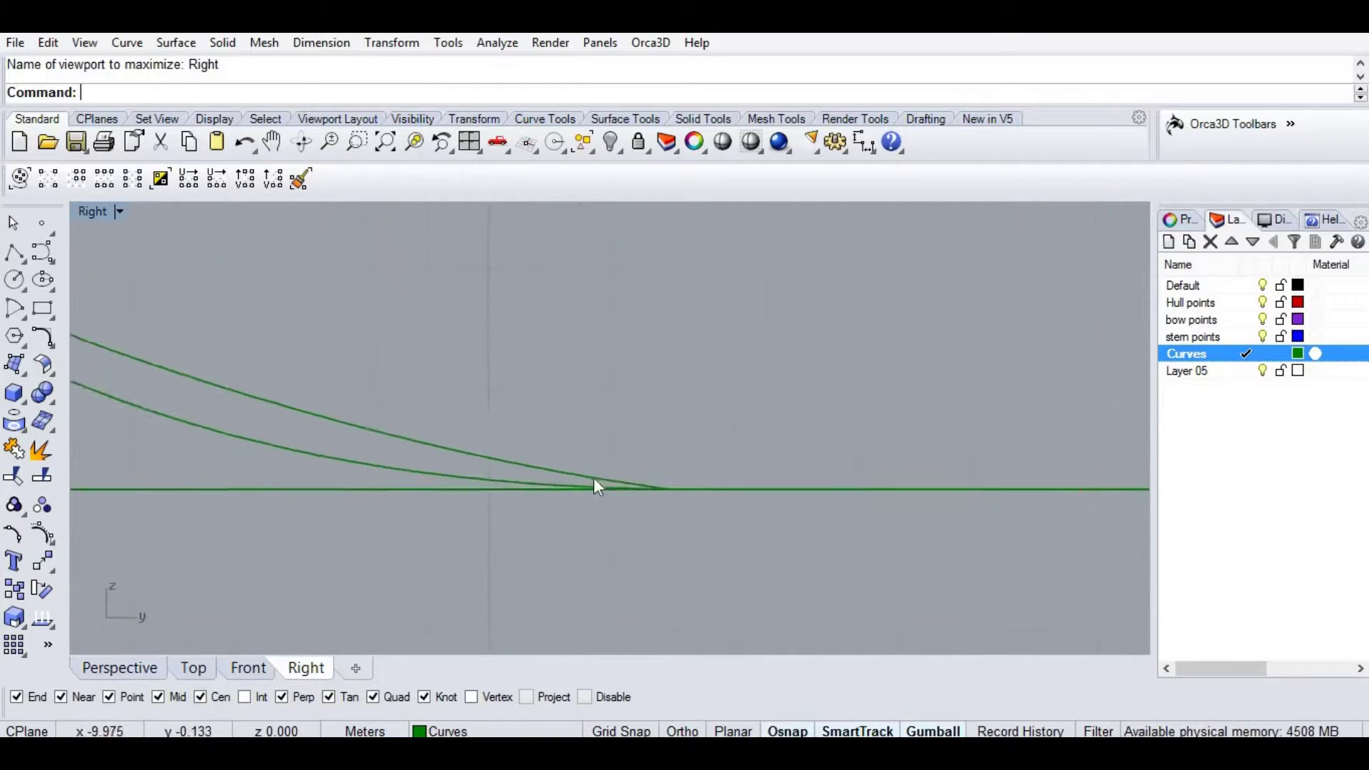
scroll(572, 496, up, 5)
click(635, 462)
scroll(622, 545, down, 6)
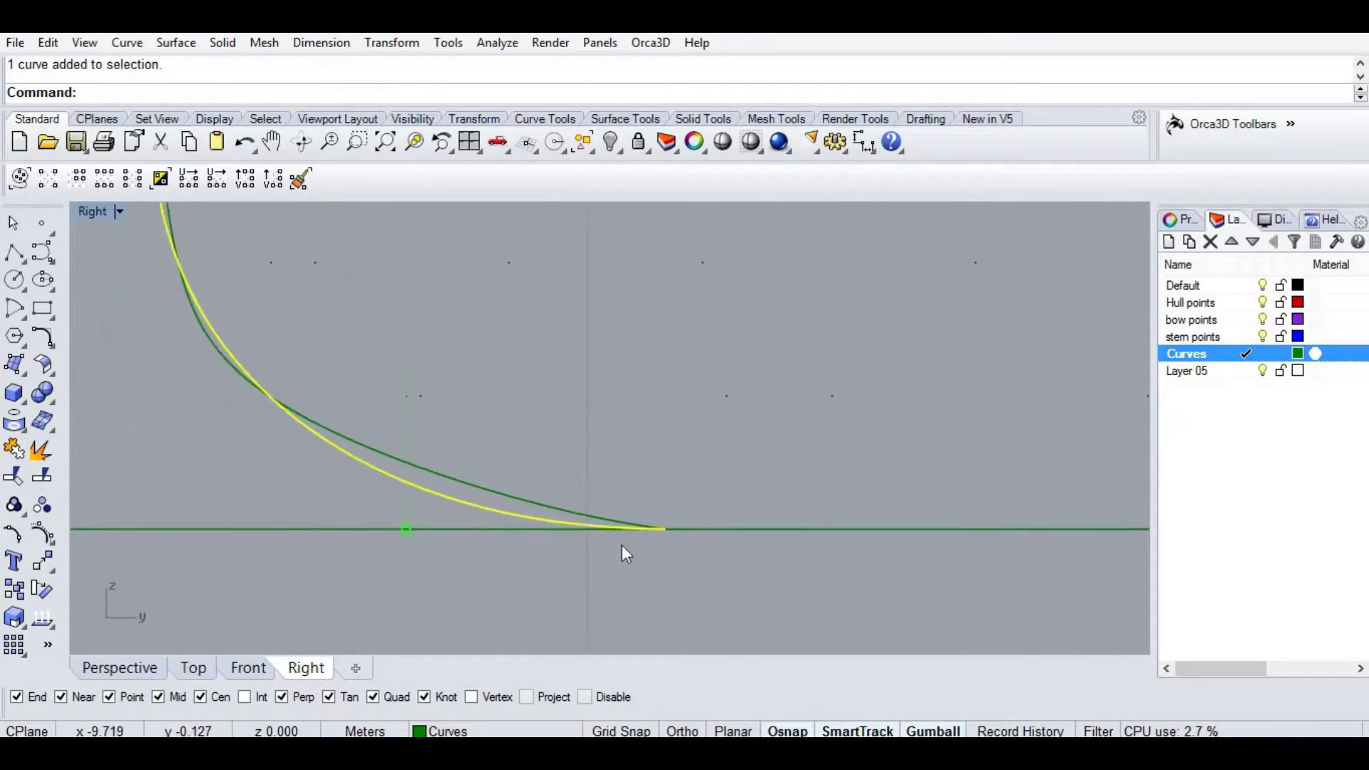
scroll(563, 474, up, 2)
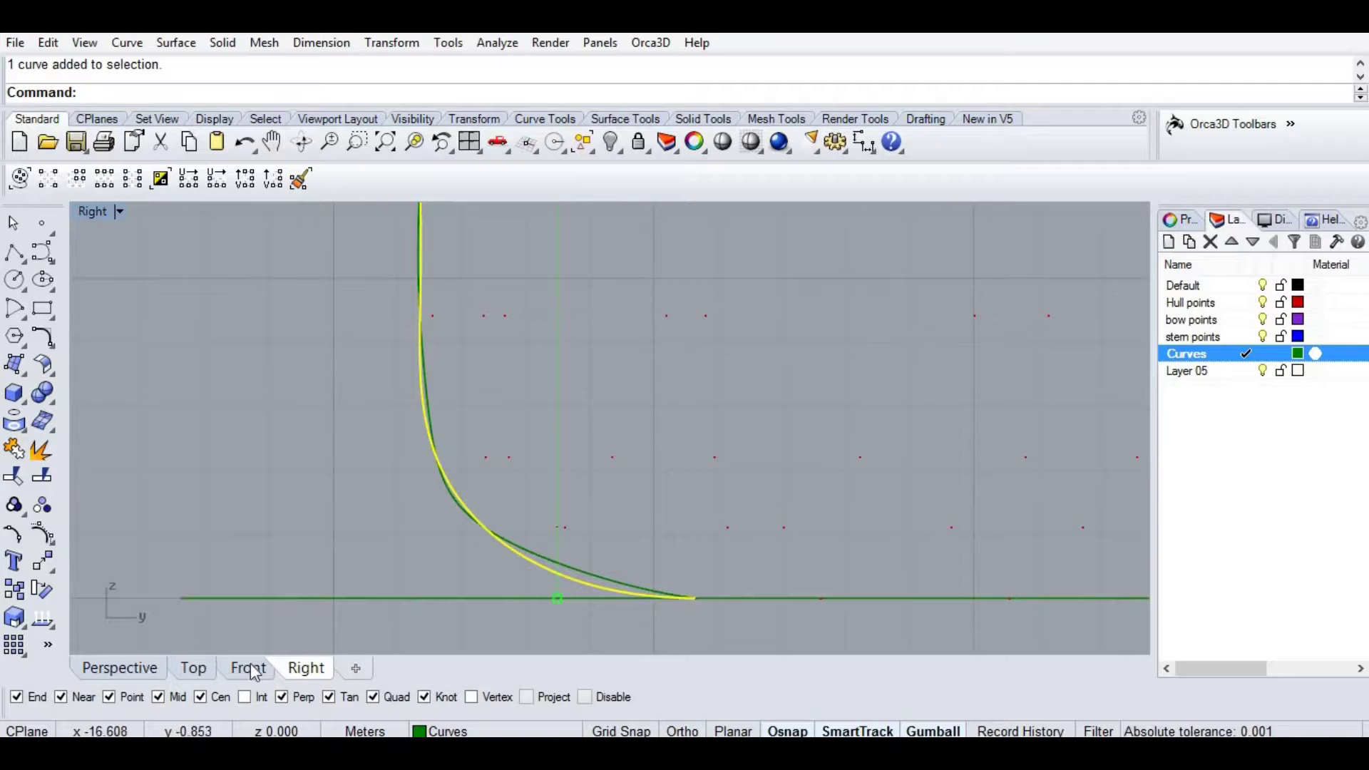
click(146, 670)
shift+right_drag(896, 563, 707, 514)
key(Escape)
key(ctrl+F3)
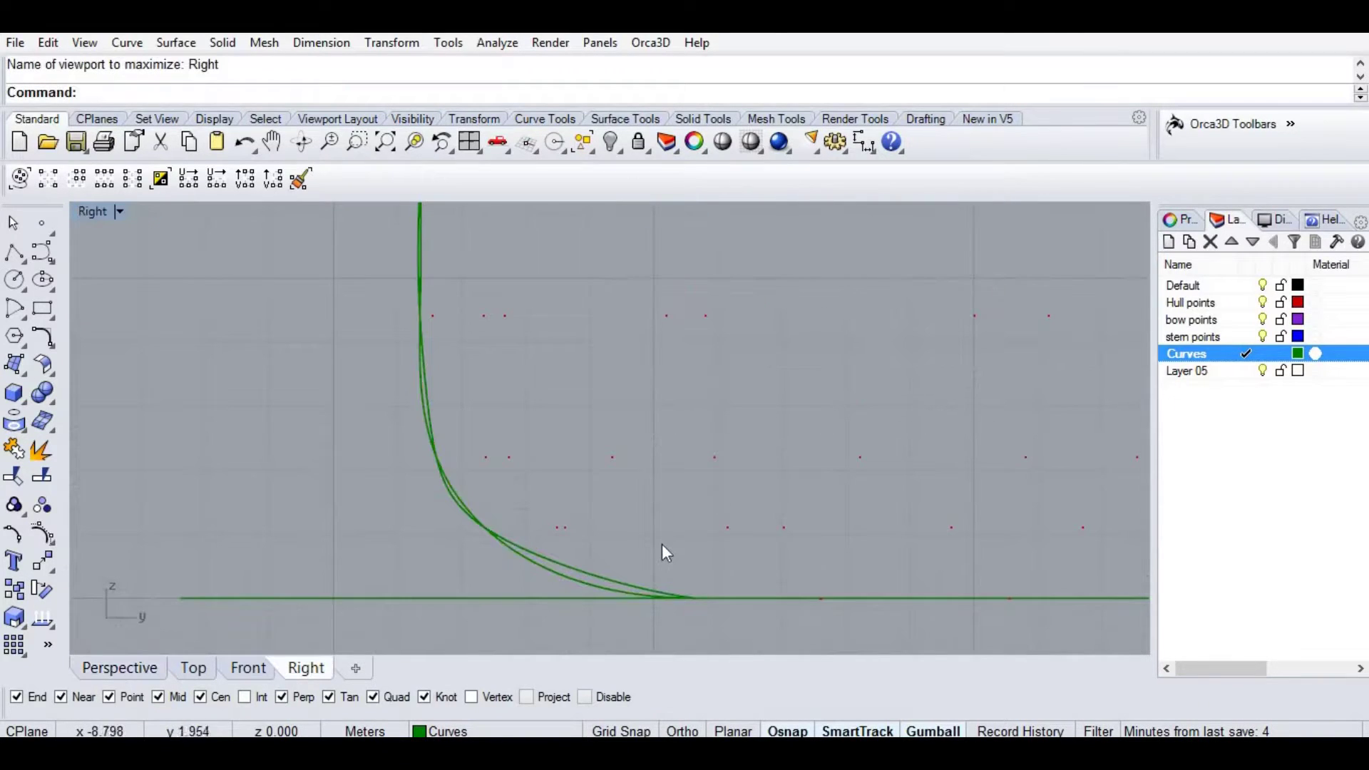
Build a degree 11 interpolated curve with Chord knots through the next column of hull points toward the bow.
key(ctrl+F4)
scroll(283, 370, down, 3)
scroll(728, 406, up, 4)
right_click(42, 251)
drag(741, 305, 619, 568)
right_click(664, 529)
right_drag(670, 529, 686, 572)
key(Return)
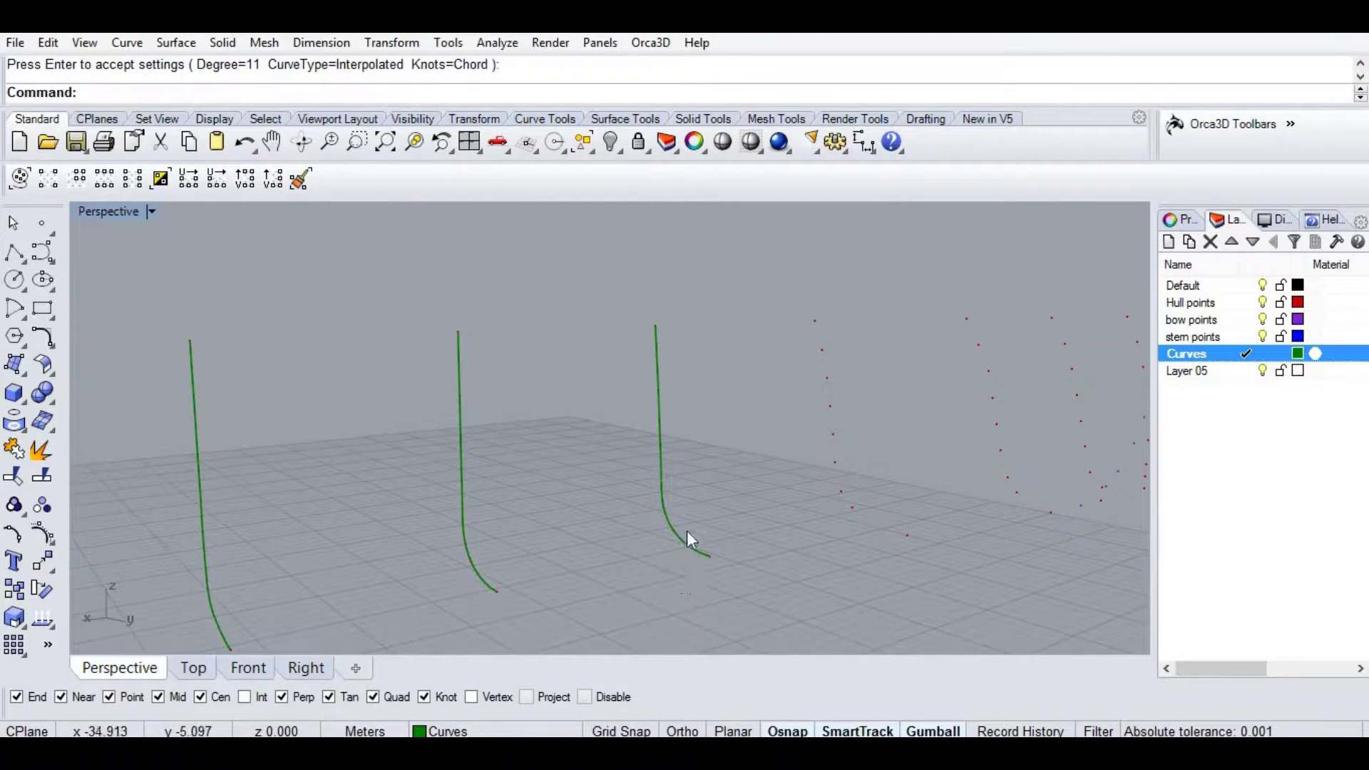
Check the newest curve's lower end against the baseline in the Right view and delete that curve.
click(685, 540)
key(ctrl+F3)
scroll(874, 599, up, 10)
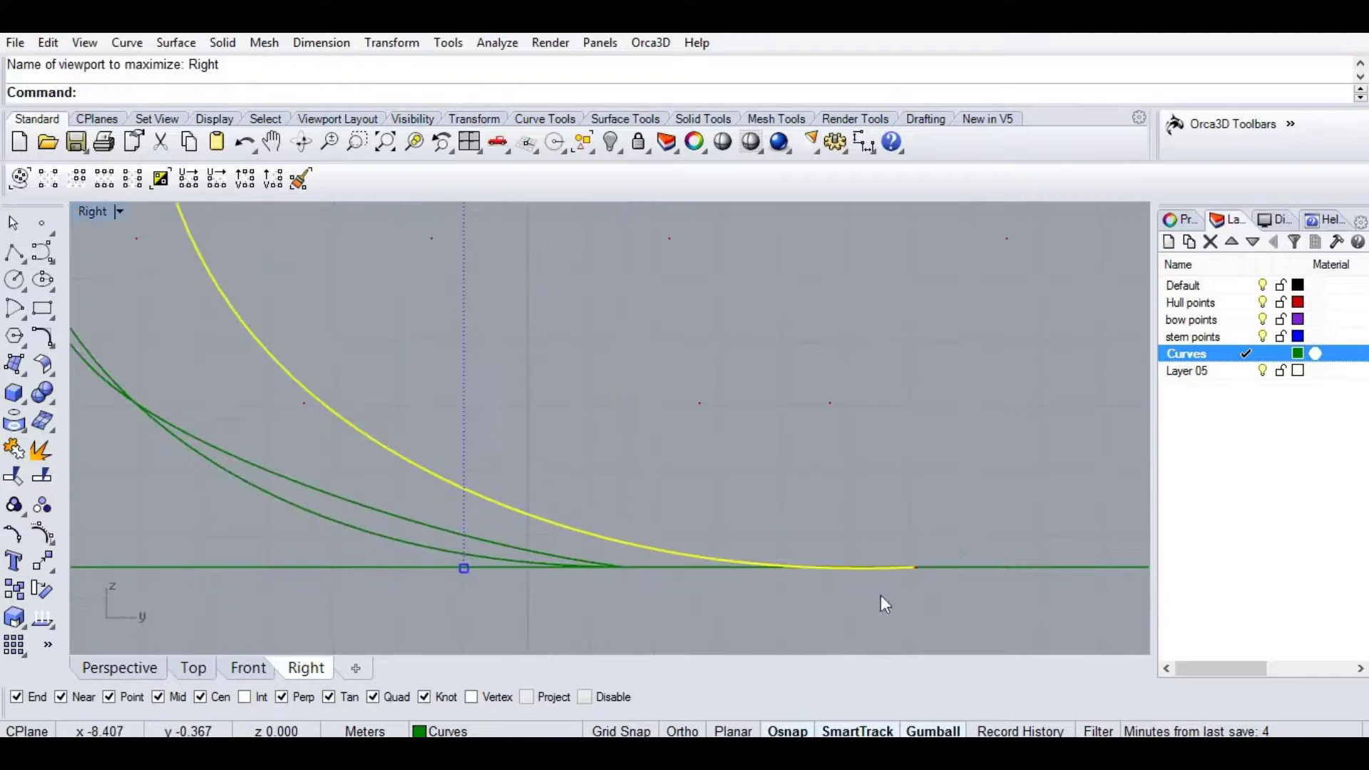
scroll(785, 492, up, 2)
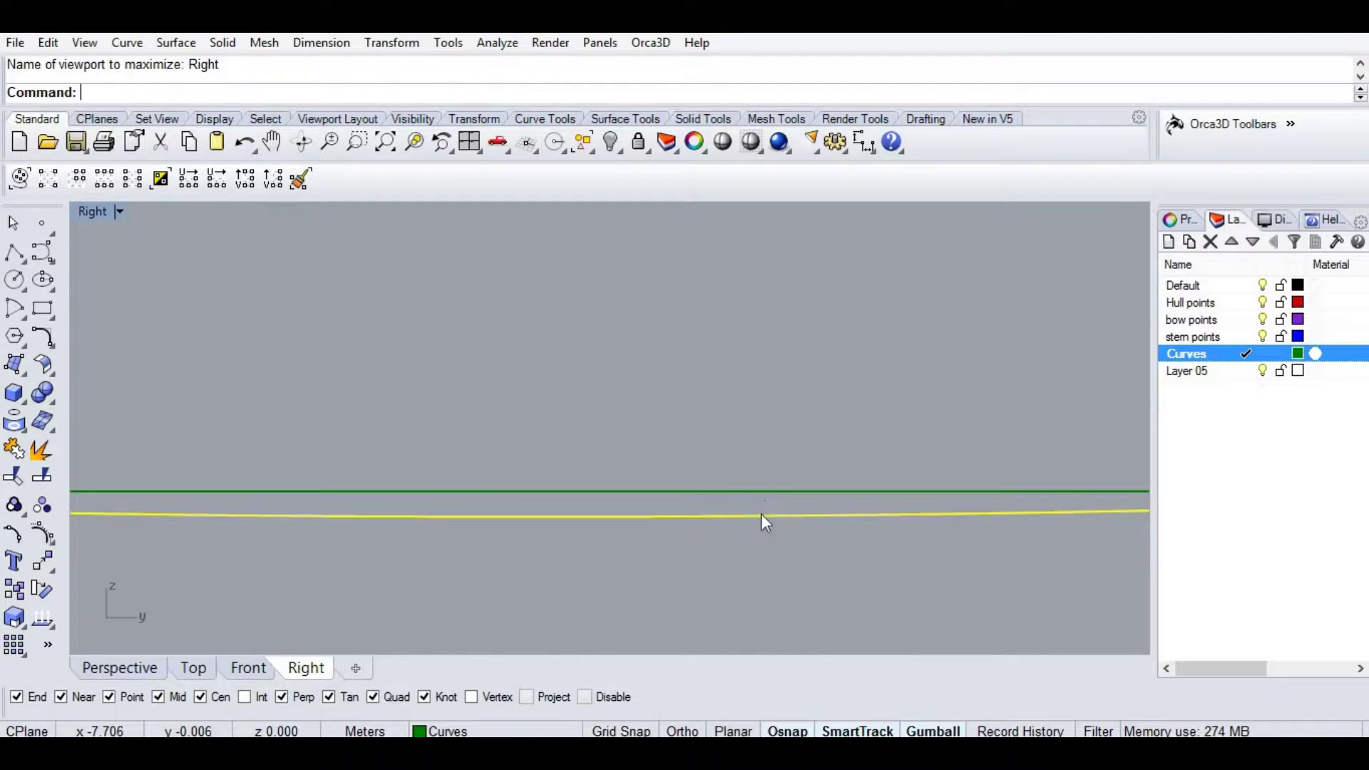
scroll(762, 512, down, 5)
scroll(649, 549, down, 3)
key(ctrl+F4)
scroll(720, 528, up, 3)
key(Delete)
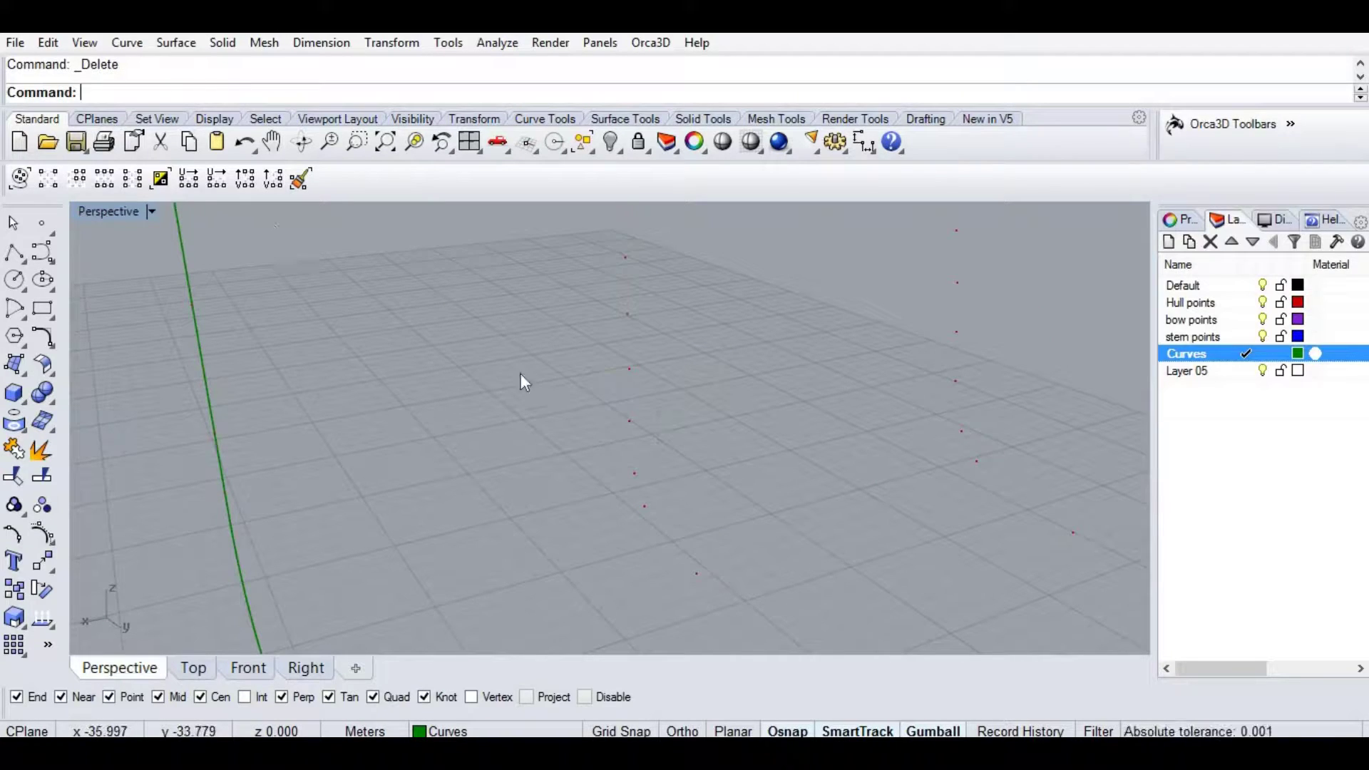
Rebuild the curve through the same hull points as a degree 5 interpolated curve with SqrtChord knots.
right_drag(746, 438, 716, 345)
scroll(706, 378, down, 4)
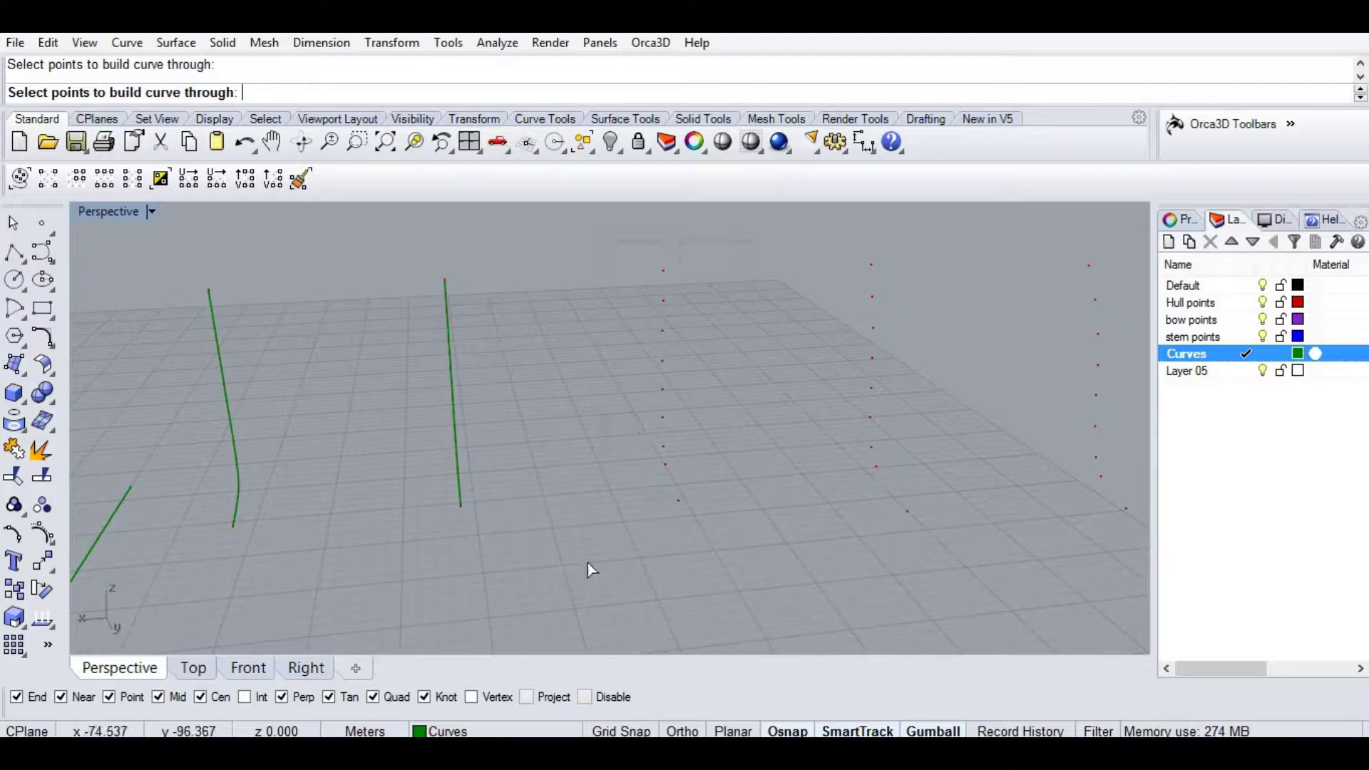
key(Return)
click(460, 93)
click(253, 93)
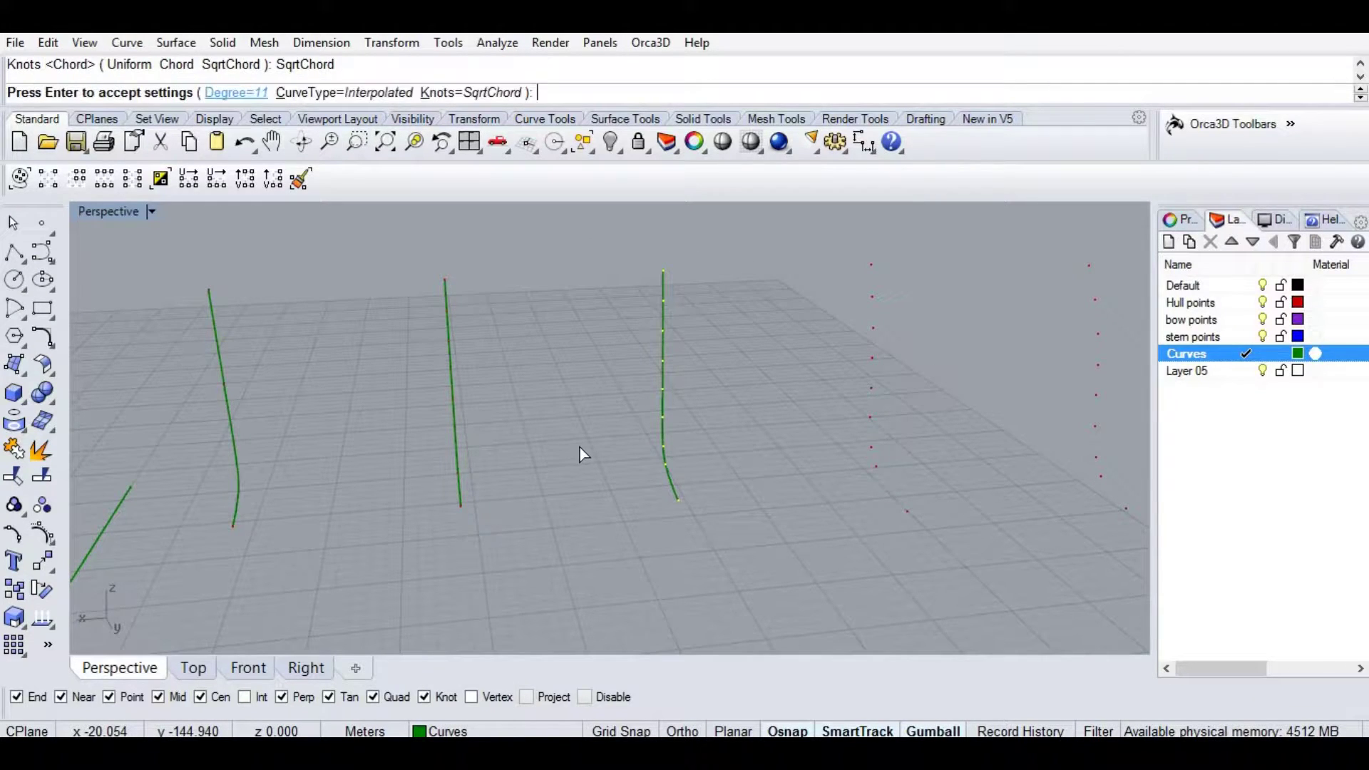
click(258, 93)
key(Return)
key(Return)
Examine the rebuilt section curve against the baseline and the other curves in the Right view.
click(663, 456)
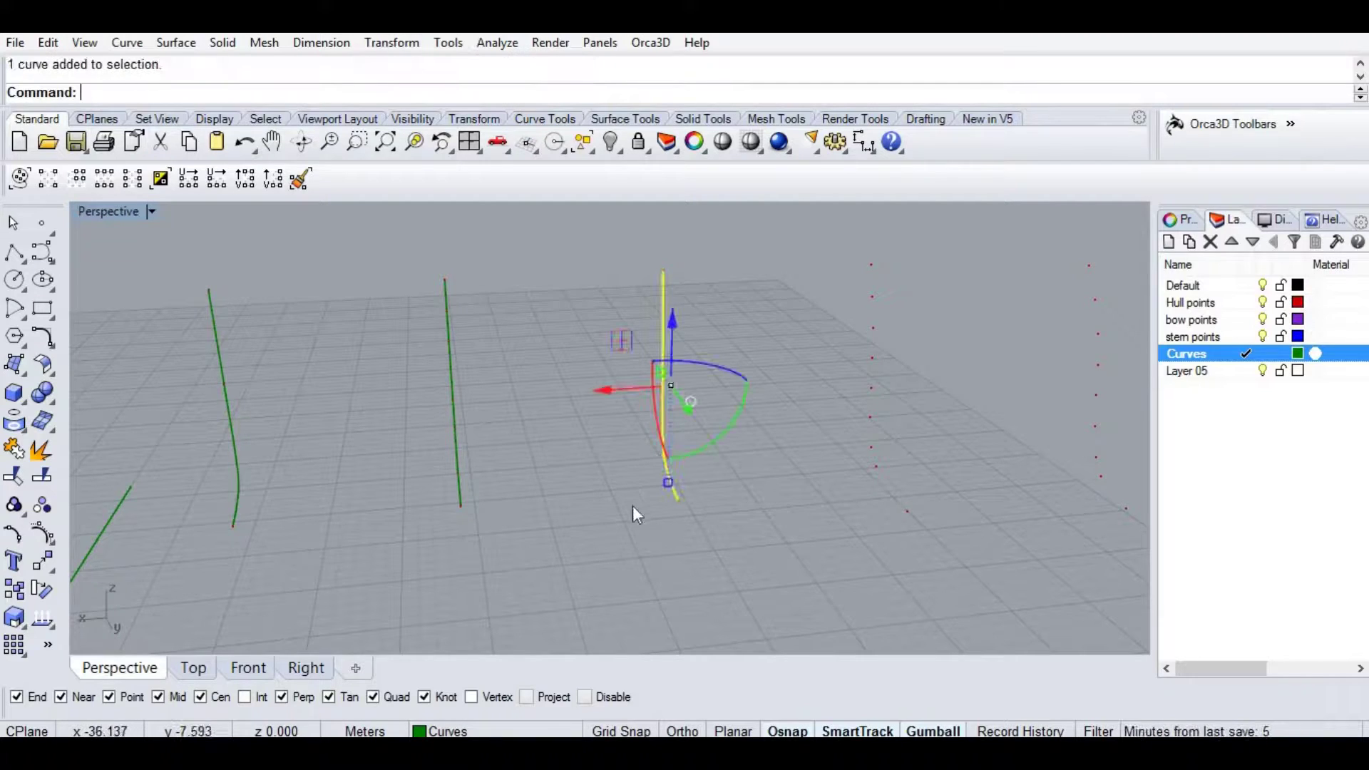
key(ctrl+F3)
scroll(742, 517, up, 8)
scroll(352, 523, down, 6)
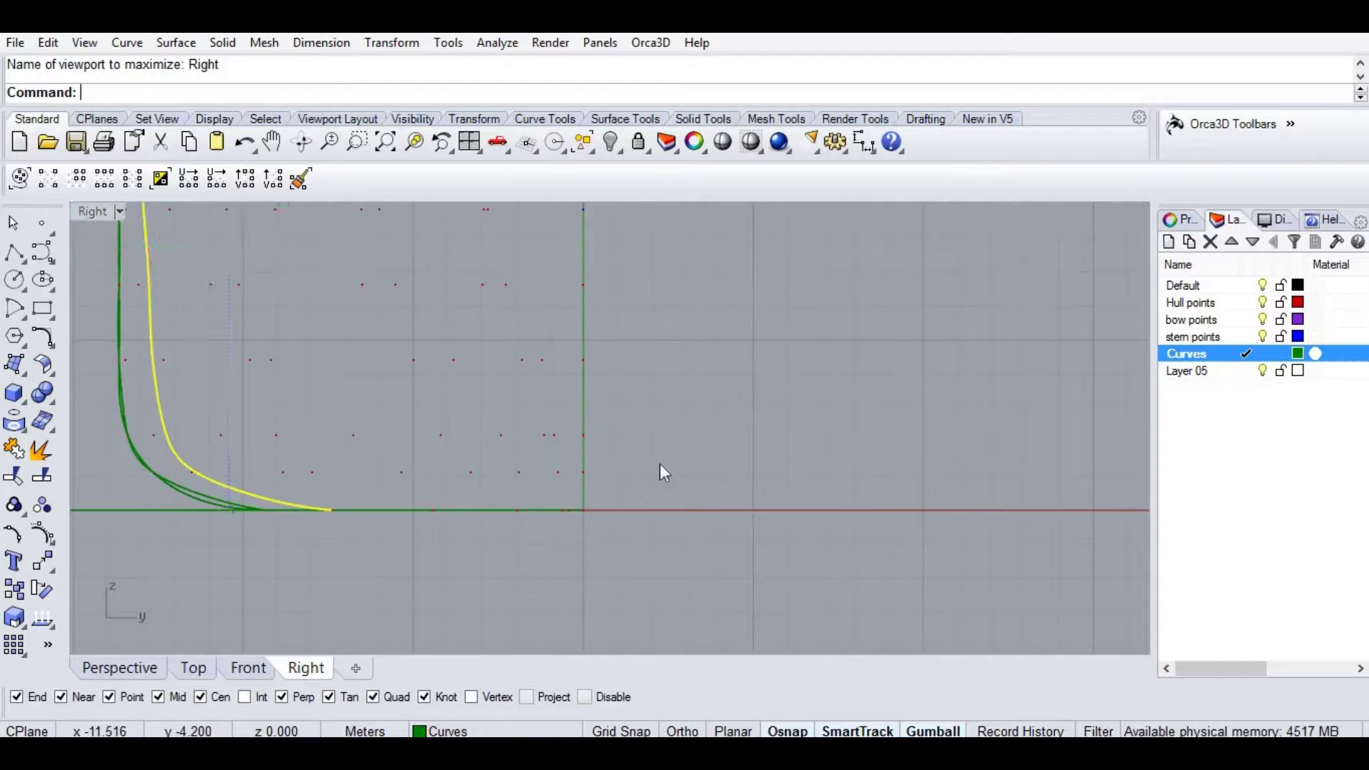
key(ctrl+Tab)
scroll(790, 538, up, 5)
key(Escape)
Build curves through the next two columns of hull points toward the bow with the same degree 5 SqrtChord settings.
shift+right_drag(597, 533, 389, 545)
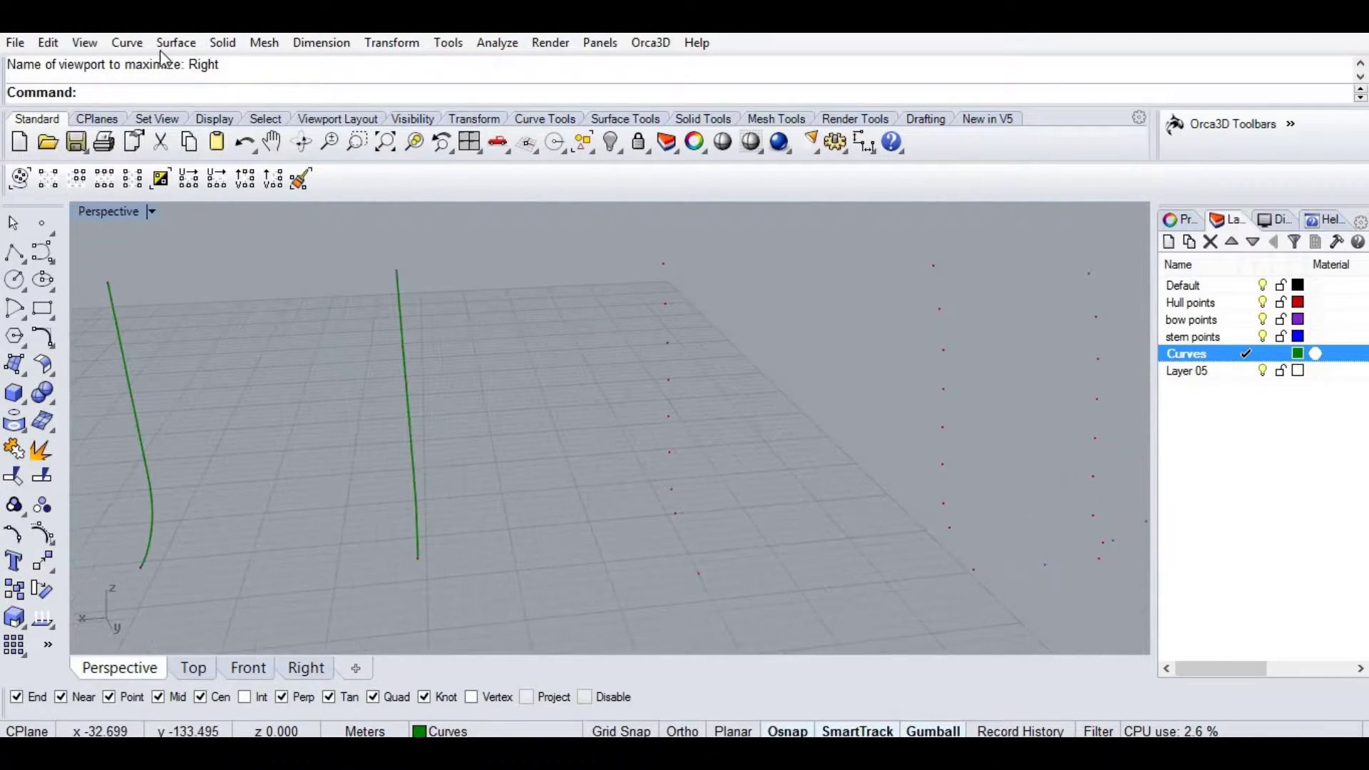
right_drag(575, 485, 484, 495)
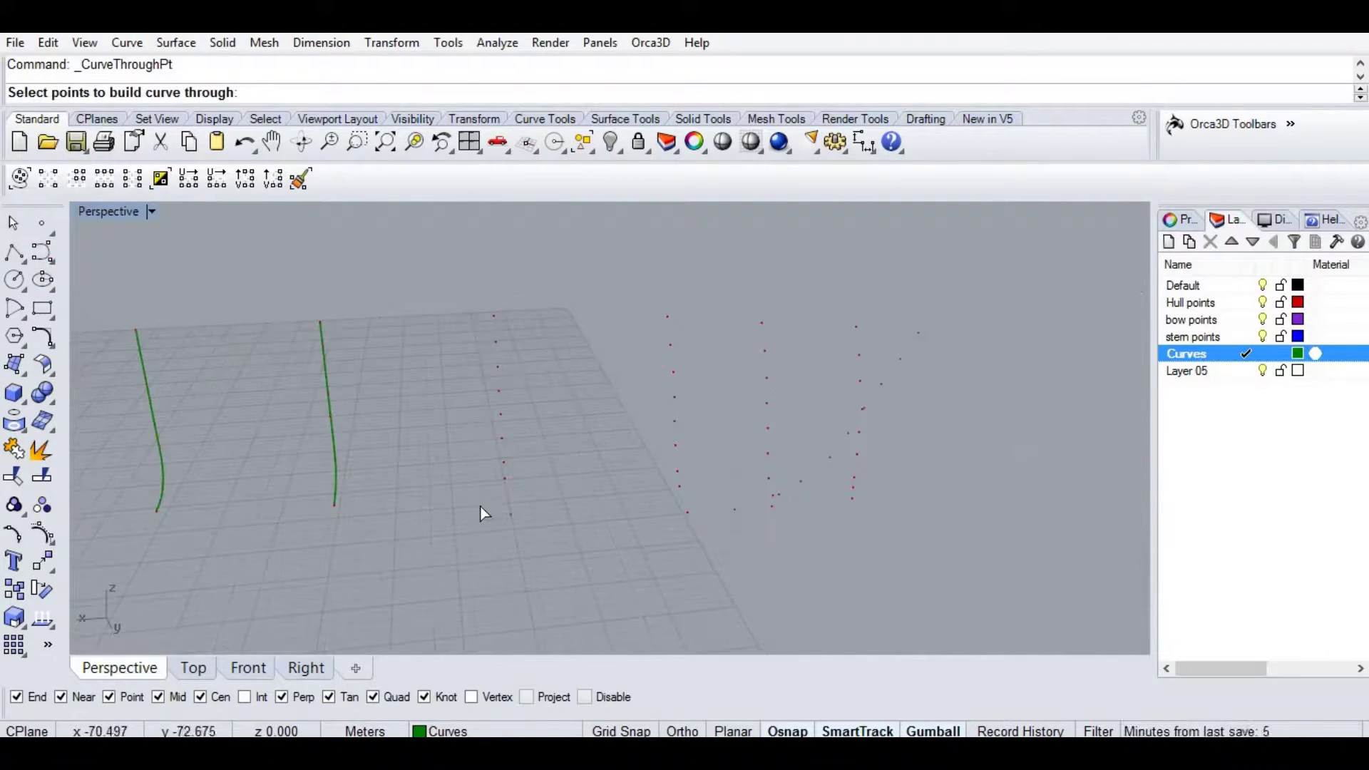
key(Return)
key(Return)
key(Return)
drag(704, 298, 617, 536)
key(Return)
key(Return)
Build curves with the same settings through the first two open columns of hull points on the stern side of midship.
right_drag(618, 536, 630, 305)
key(Return)
drag(536, 540, 532, 542)
key(Return)
key(Return)
key(Return)
drag(450, 281, 351, 561)
key(Return)
key(Return)
Build two more section curves through the following columns of hull points toward the stern.
right_drag(603, 499, 682, 392)
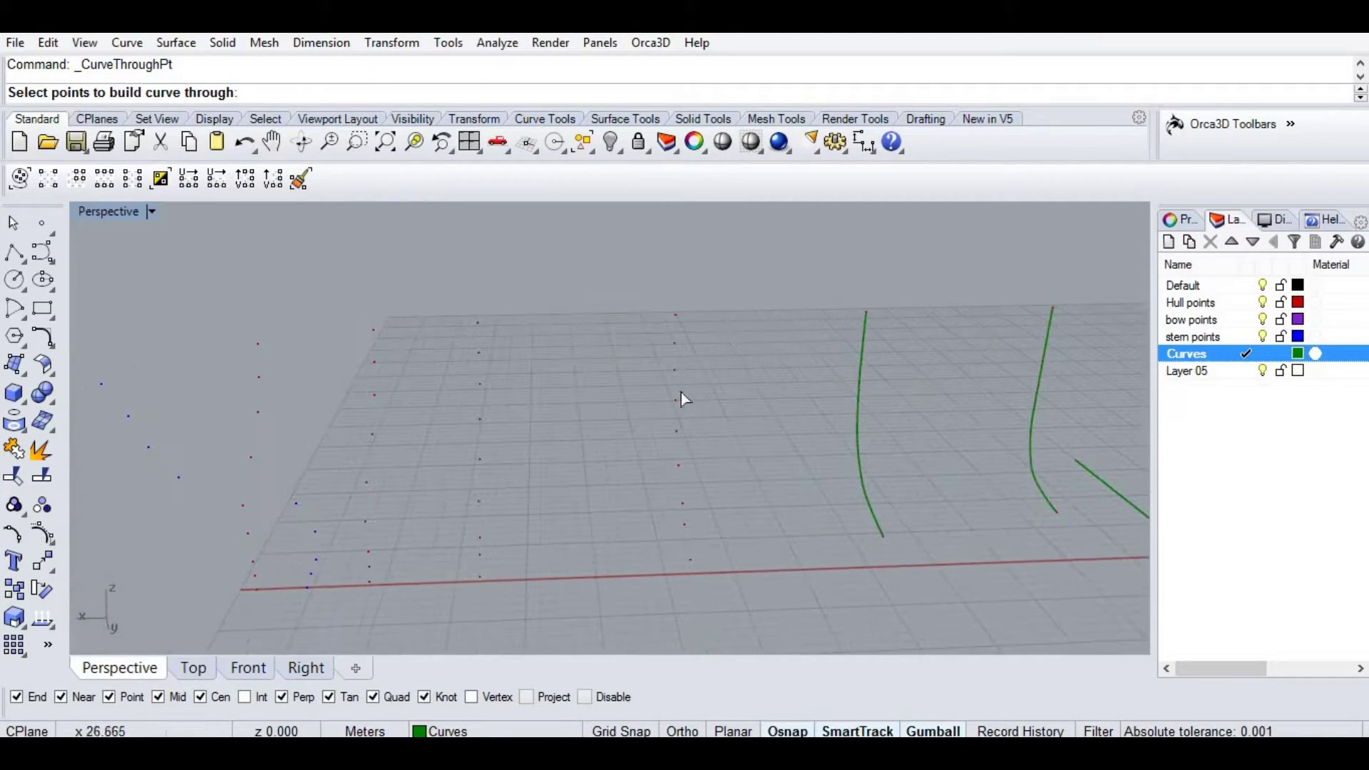
drag(622, 596, 619, 591)
key(Return)
key(Return)
drag(460, 605, 453, 606)
key(Return)
key(Return)
Build a degree 5 interpolated SqrtChord curve through the second-to-last column of hull points at the stern.
right_drag(562, 506, 635, 492)
key(Return)
drag(597, 254, 532, 600)
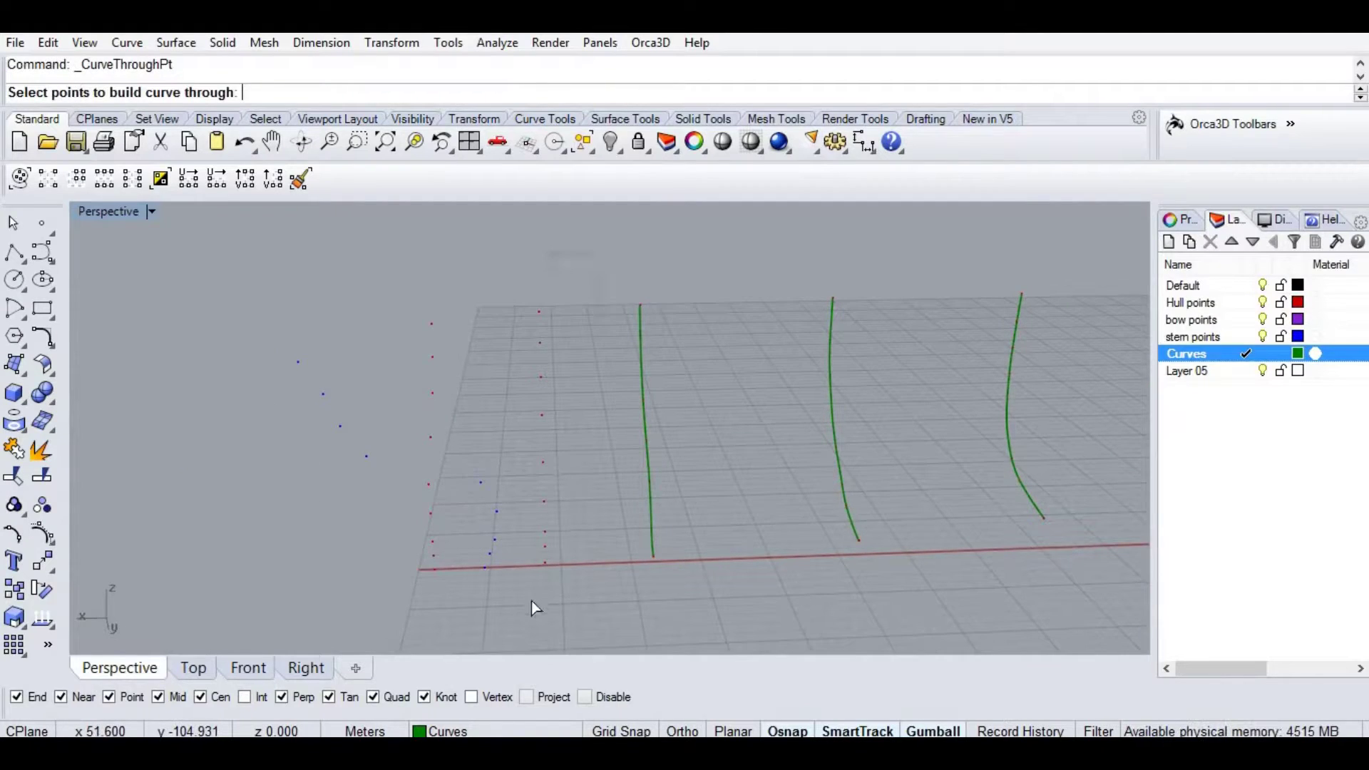
key(Return)
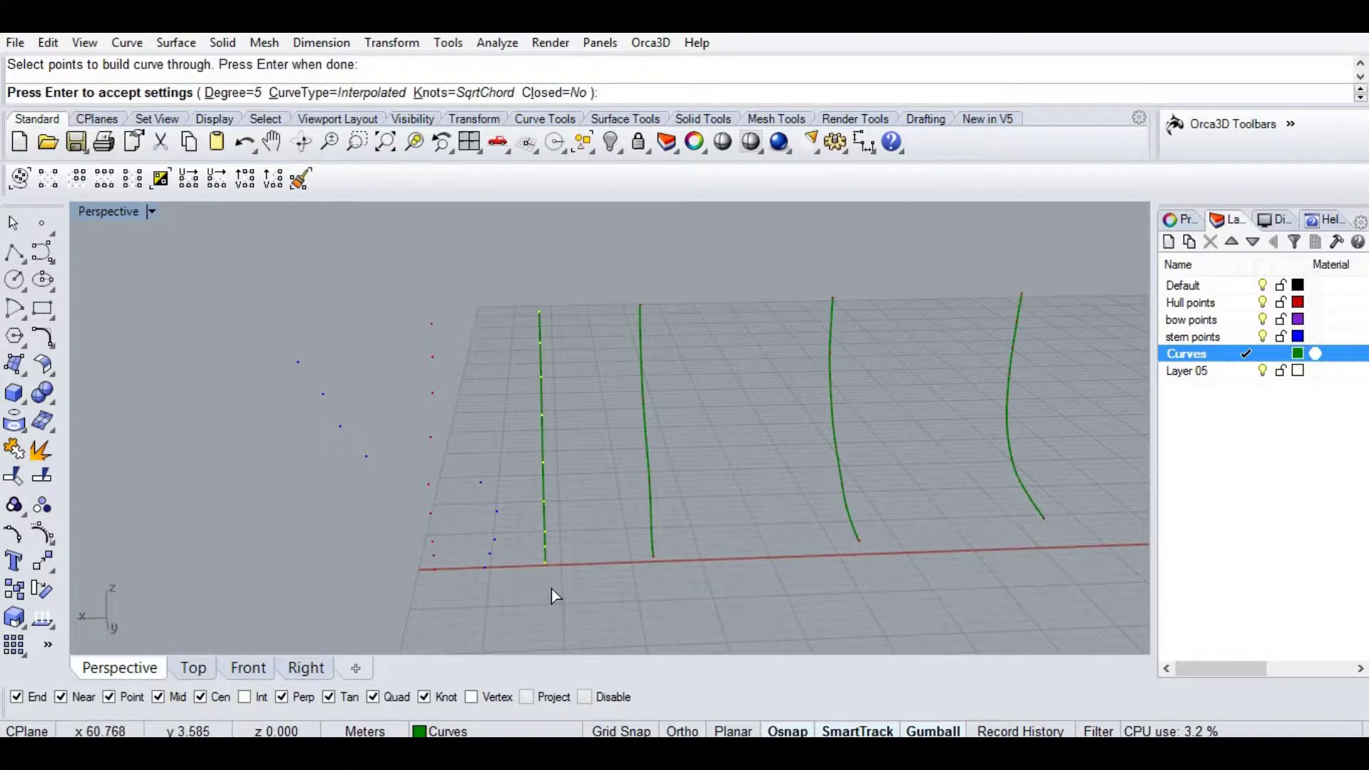
key(Return)
Hide the stern points layer and build a section curve through the last column of hull points at the stern.
right_drag(773, 544, 1268, 350)
click(1262, 336)
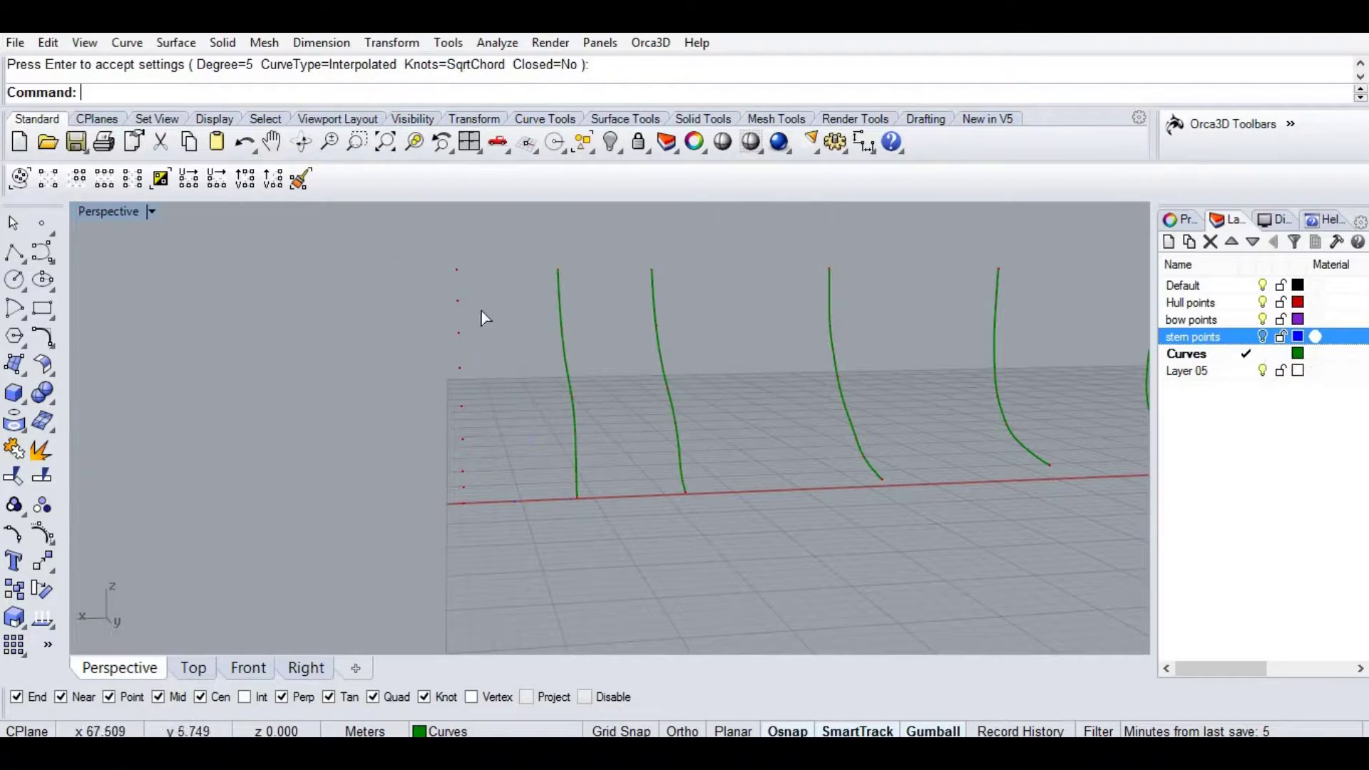
key(Return)
drag(499, 258, 415, 515)
key(Return)
key(Return)
Show the stern points layer again and hide the bow points layer.
right_drag(550, 504, 1266, 331)
click(1262, 336)
shift+right_drag(618, 513, 531, 539)
click(1264, 320)
Build section curves through the last two columns of hull points at the bow.
right_drag(784, 519, 757, 385)
key(Return)
drag(764, 330, 671, 632)
key(Return)
key(Return)
key(Return)
drag(867, 313, 767, 591)
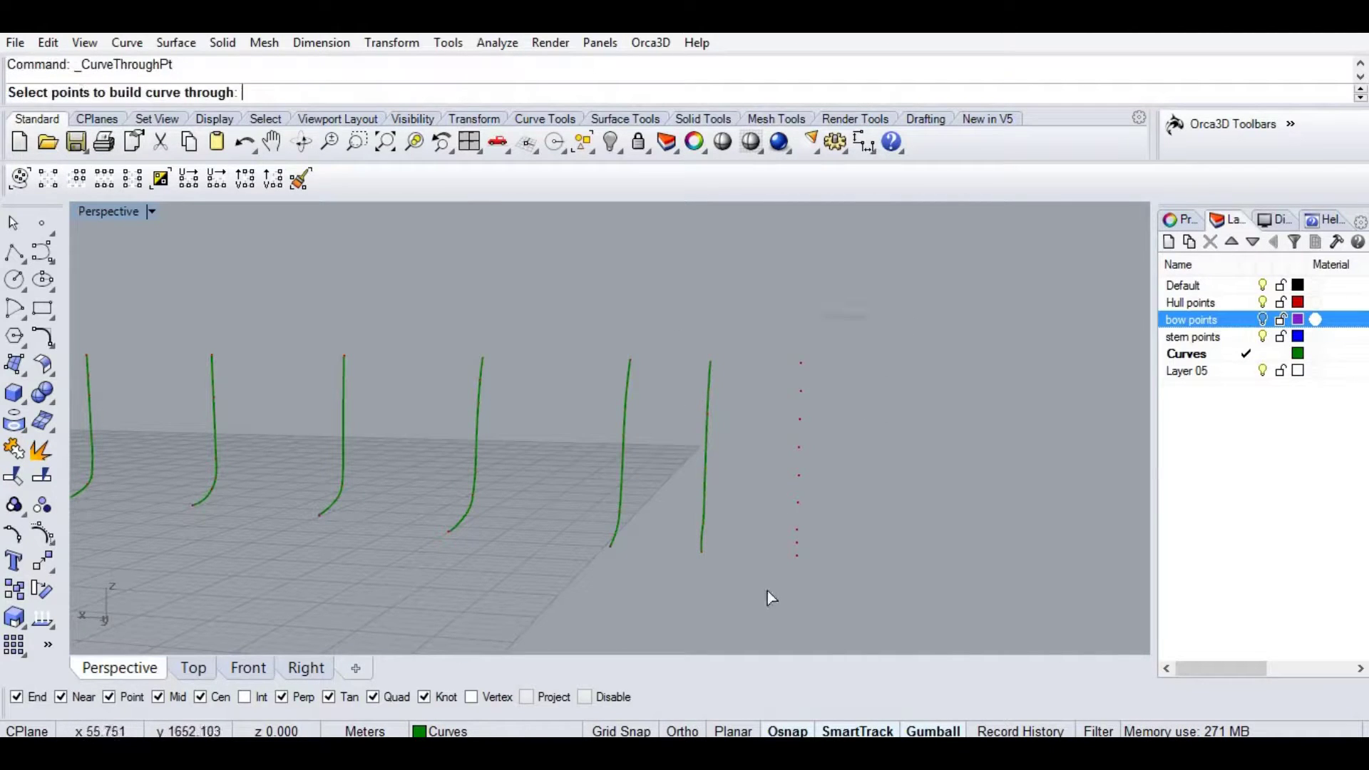
key(Return)
key(Return)
Examine the lower ends of all section curves along the baseline up close in the Right view.
right_drag(860, 535, 763, 483)
right_drag(678, 518, 447, 535)
key(ctrl+F3)
scroll(374, 521, up, 6)
click(527, 497)
scroll(557, 497, up, 4)
scroll(848, 503, up, 6)
scroll(676, 533, down, 12)
right_drag(606, 543, 824, 541)
right_drag(313, 549, 1066, 540)
scroll(806, 510, up, 10)
right_drag(544, 494, 442, 494)
scroll(315, 544, down, 10)
right_drag(186, 541, 529, 537)
scroll(510, 536, up, 16)
scroll(711, 585, down, 20)
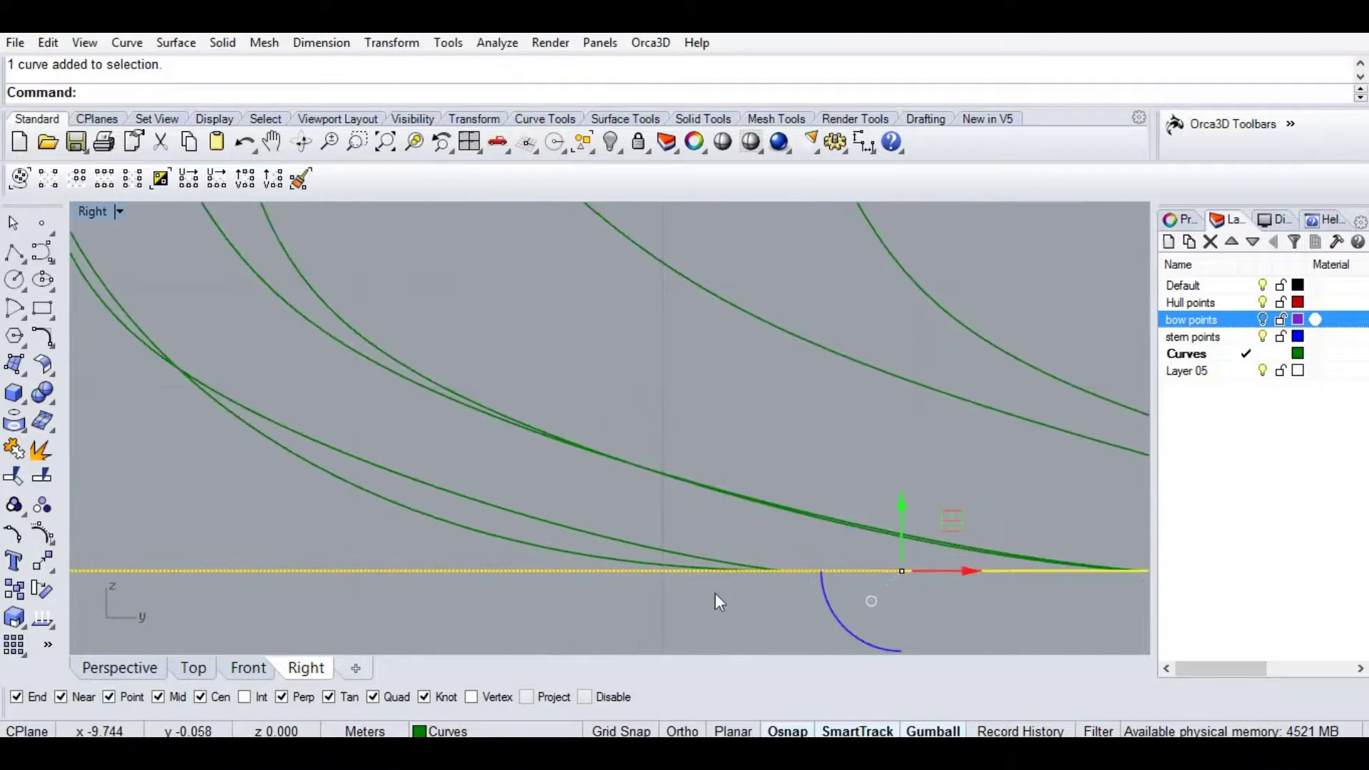
key(Escape)
right_drag(969, 473, 859, 440)
Show the bow points layer again and hide the Hull points layer.
click(119, 667)
right_drag(584, 510, 834, 535)
scroll(835, 535, down, 4)
shift+right_drag(1092, 421, 748, 421)
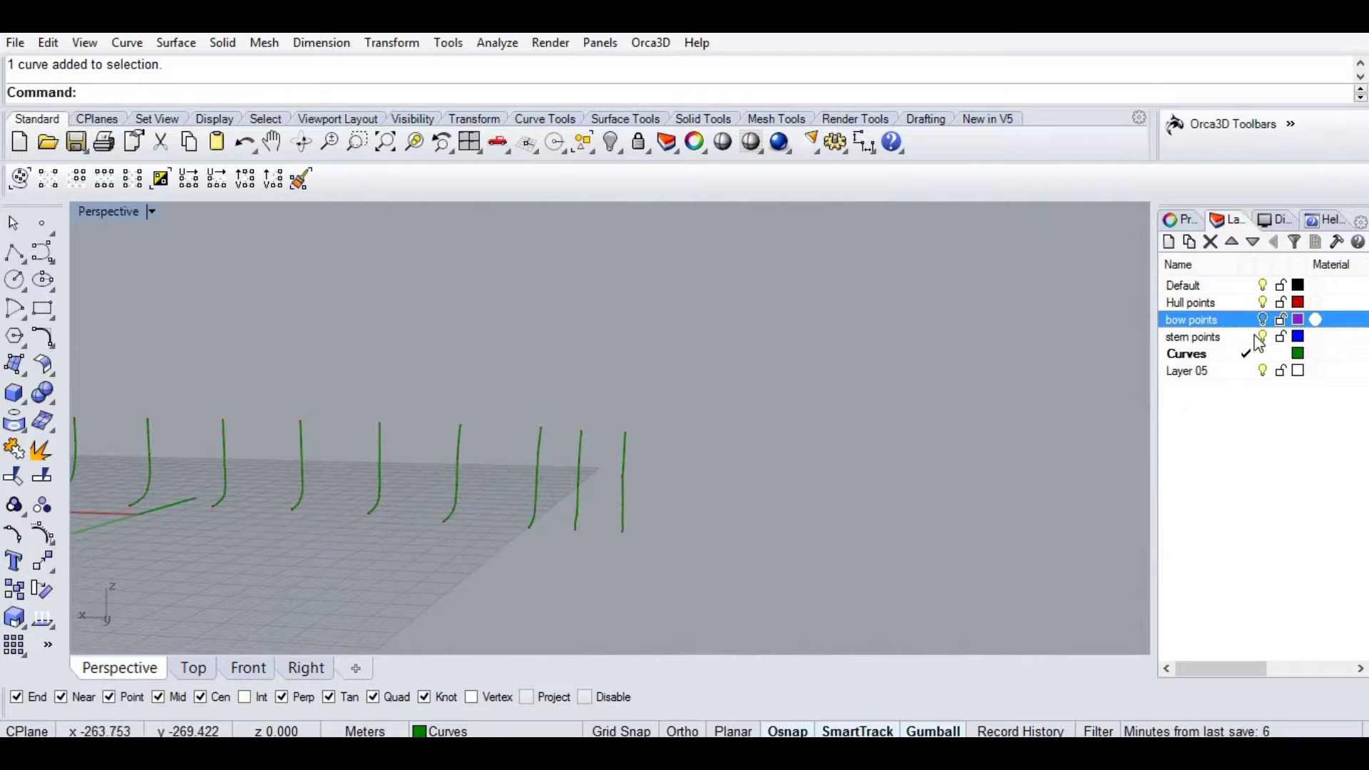
right_drag(678, 503, 827, 503)
right_drag(899, 476, 910, 472)
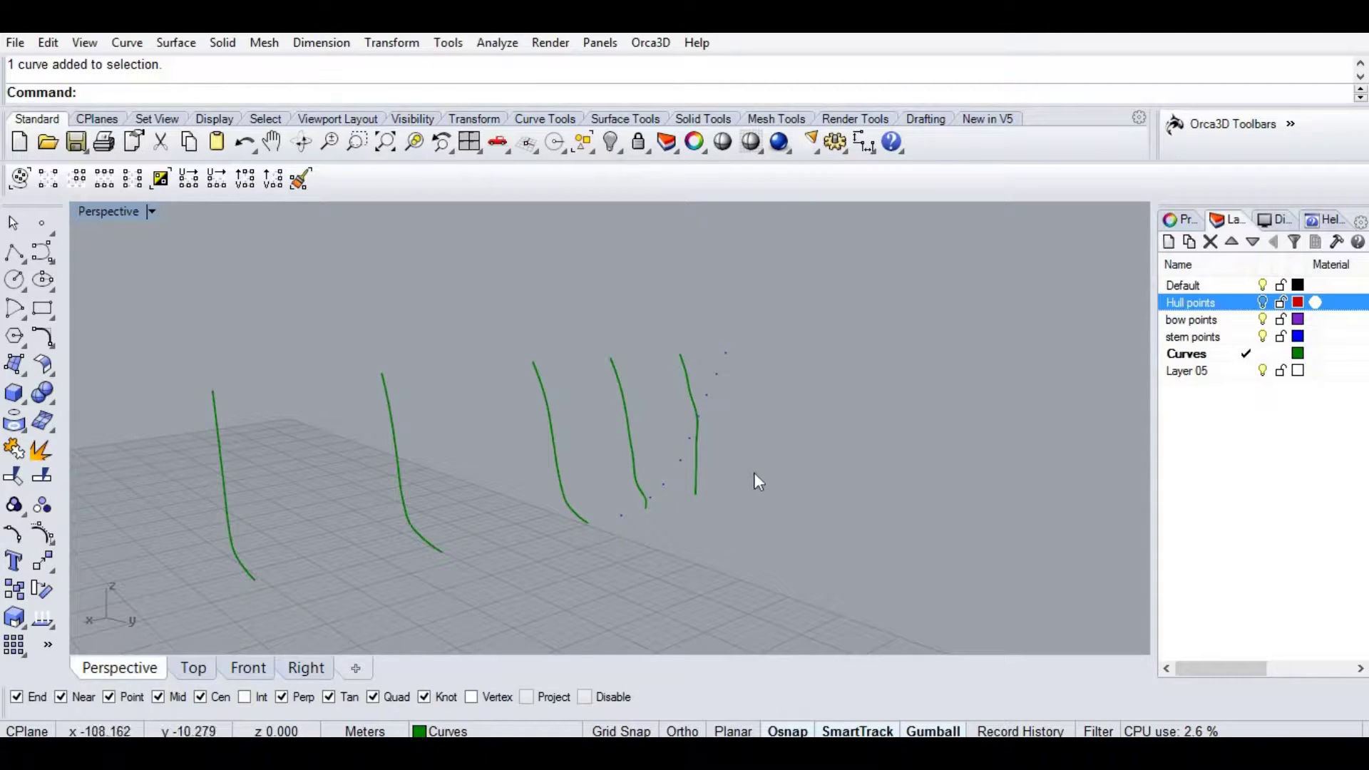
Build the bow profile as a degree 5 interpolated curve with SqrtChord knots through the bow points.
key(ctrl+F4)
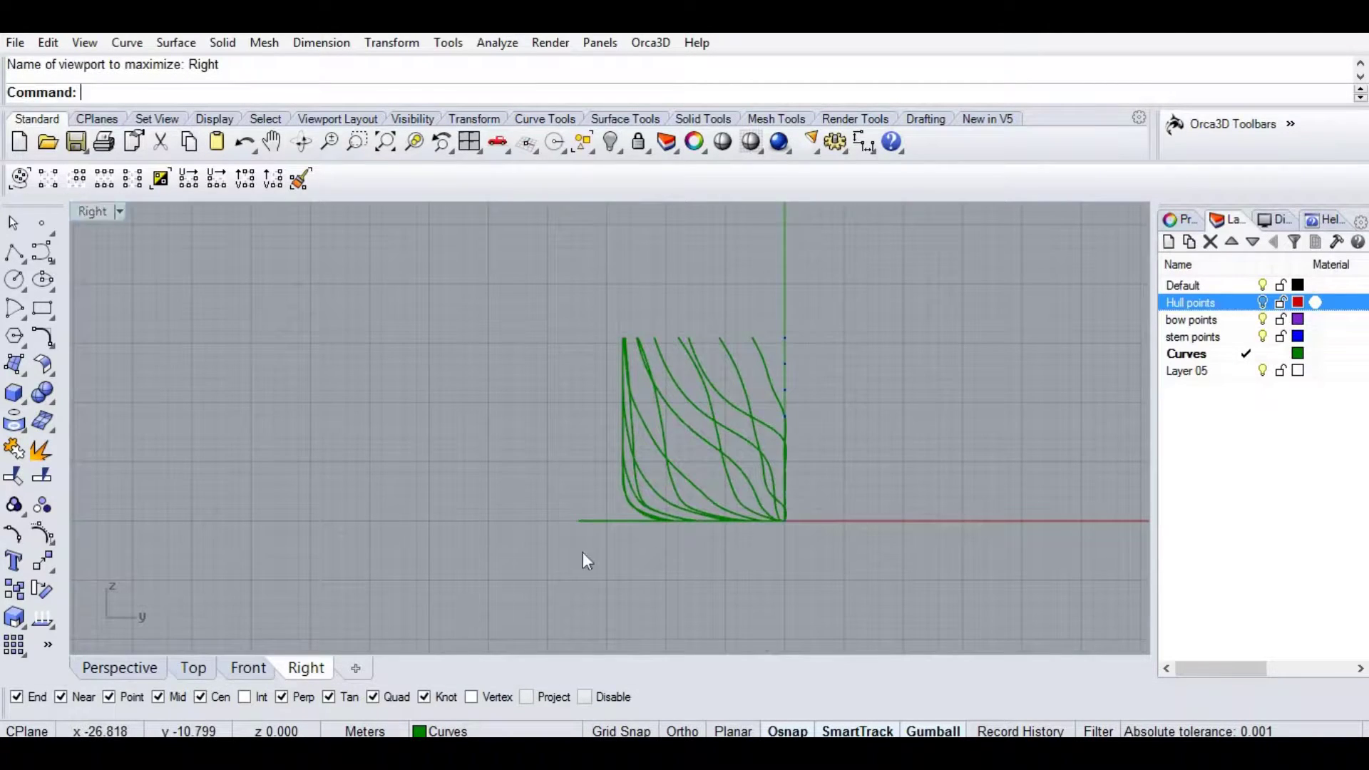
click(119, 668)
right_drag(780, 507, 693, 456)
key(Return)
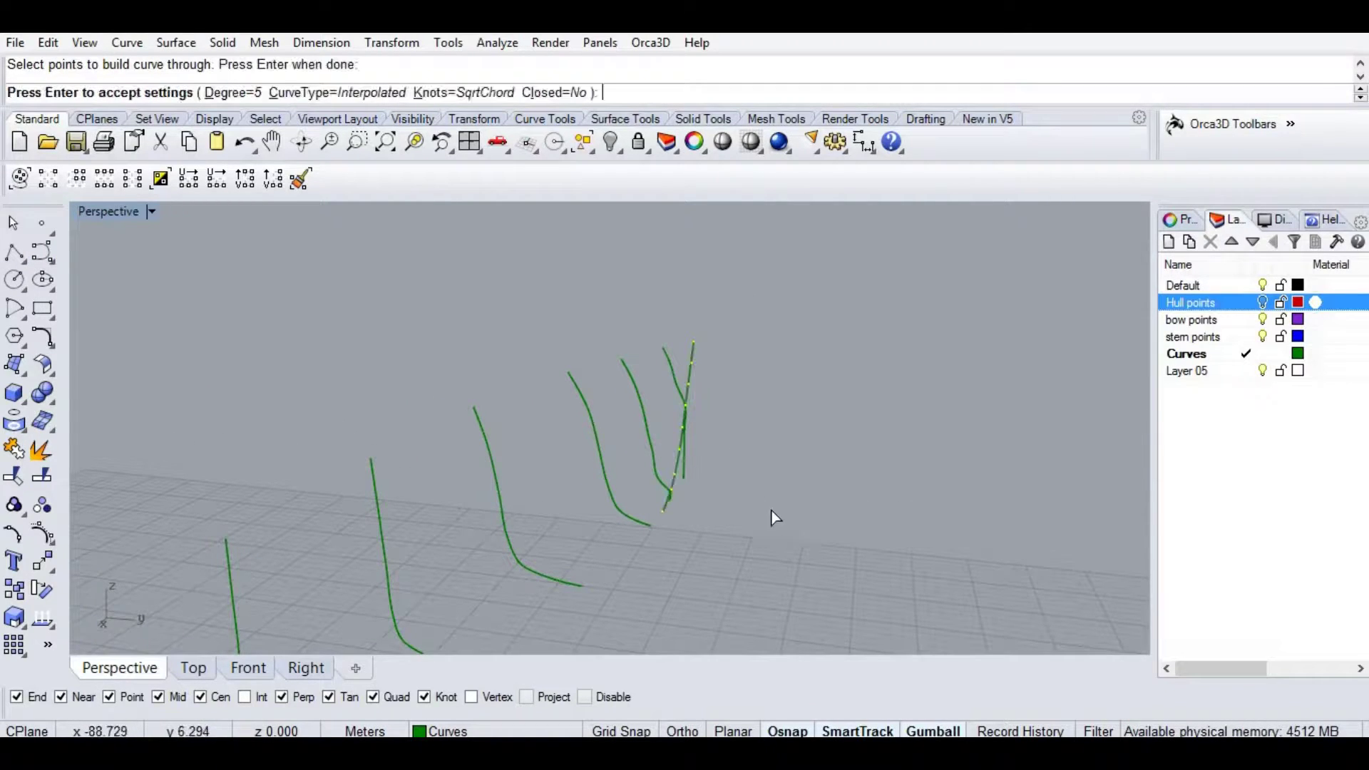
key(Return)
Build the stern profile curve through the stern points with the same degree 5 SqrtChord settings.
right_drag(638, 512, 254, 358)
key(Return)
drag(449, 525, 439, 526)
key(Return)
key(Return)
Draw a straight polyline connecting the upper end of the stern profile curve to the upper end of the bow profile curve.
right_drag(422, 468, 213, 421)
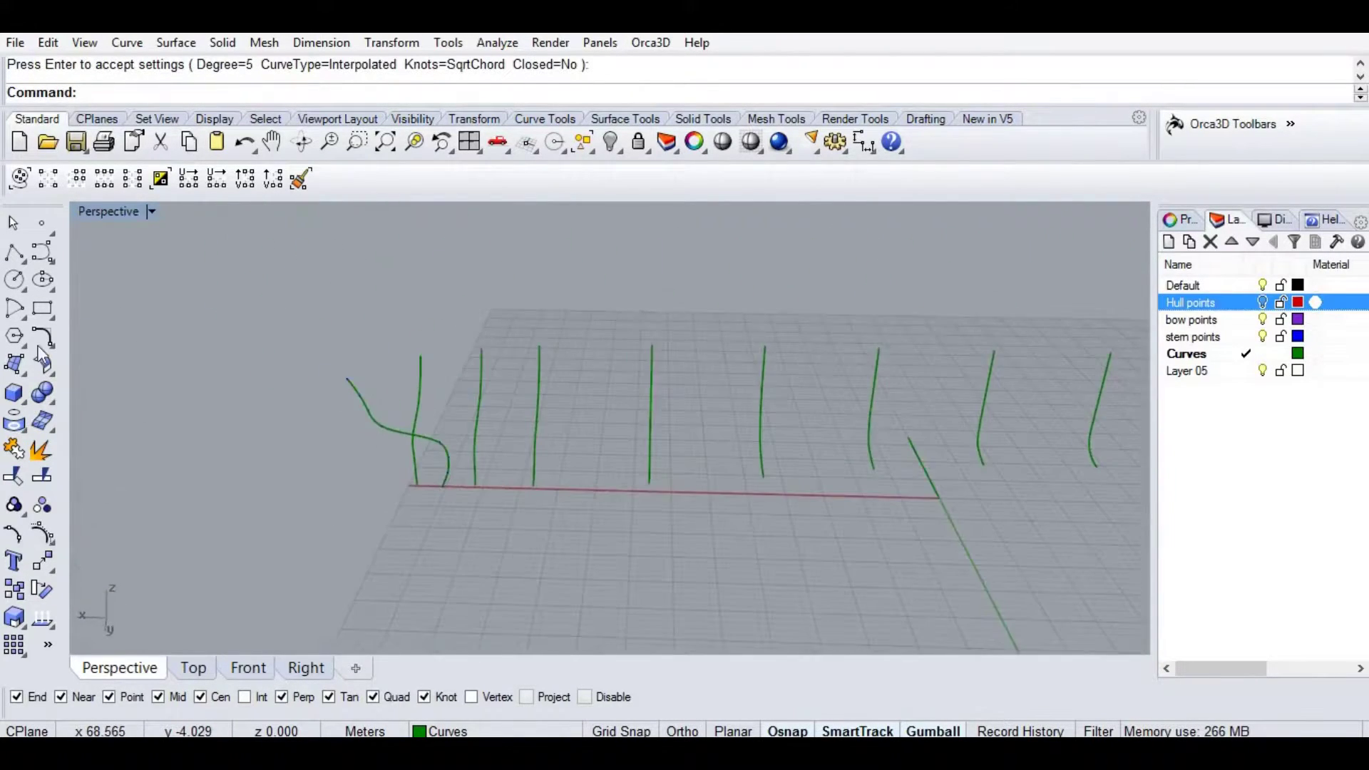
click(14, 253)
click(345, 377)
scroll(492, 486, down, 10)
shift+right_drag(934, 460, 620, 464)
scroll(618, 467, up, 10)
click(614, 432)
right_click(614, 433)
scroll(614, 432, down, 3)
shift+right_drag(706, 451, 882, 378)
scroll(882, 378, down, 4)
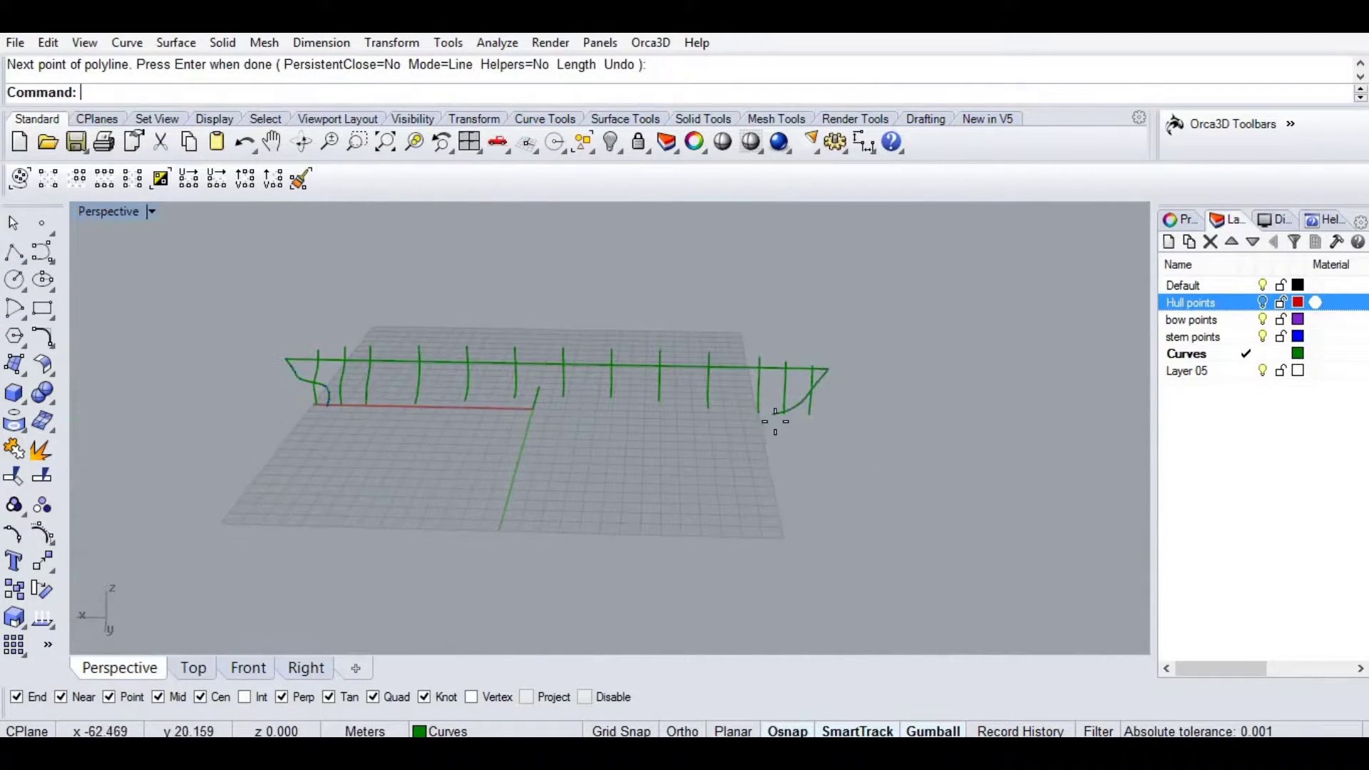
Draw a straight polyline from the lower end of the stern profile curve to the lower end of the bow profile curve.
right_click(772, 420)
scroll(771, 420, up, 15)
scroll(541, 463, down, 12)
shift+right_drag(492, 448, 785, 444)
scroll(670, 438, up, 15)
shift+right_drag(242, 385, 597, 498)
click(633, 464)
key(Return)
key(Return)
click(635, 464)
scroll(954, 554, down, 2)
scroll(725, 510, down, 2)
scroll(799, 380, up, 5)
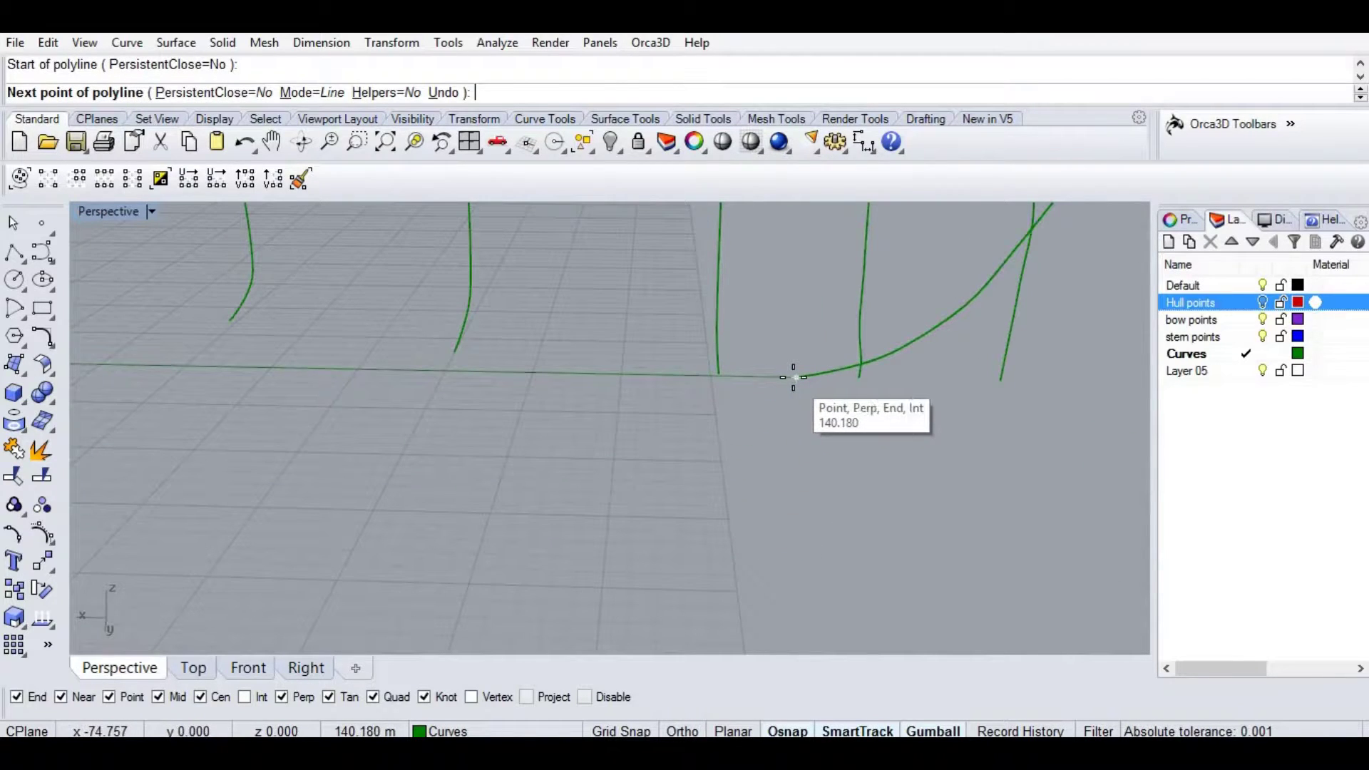
click(793, 377)
key(Return)
Hide the bow points and stern points layers.
scroll(719, 427, down, 7)
right_drag(797, 482, 1268, 398)
right_drag(976, 414, 480, 550)
scroll(370, 446, up, 4)
scroll(370, 446, up, 3)
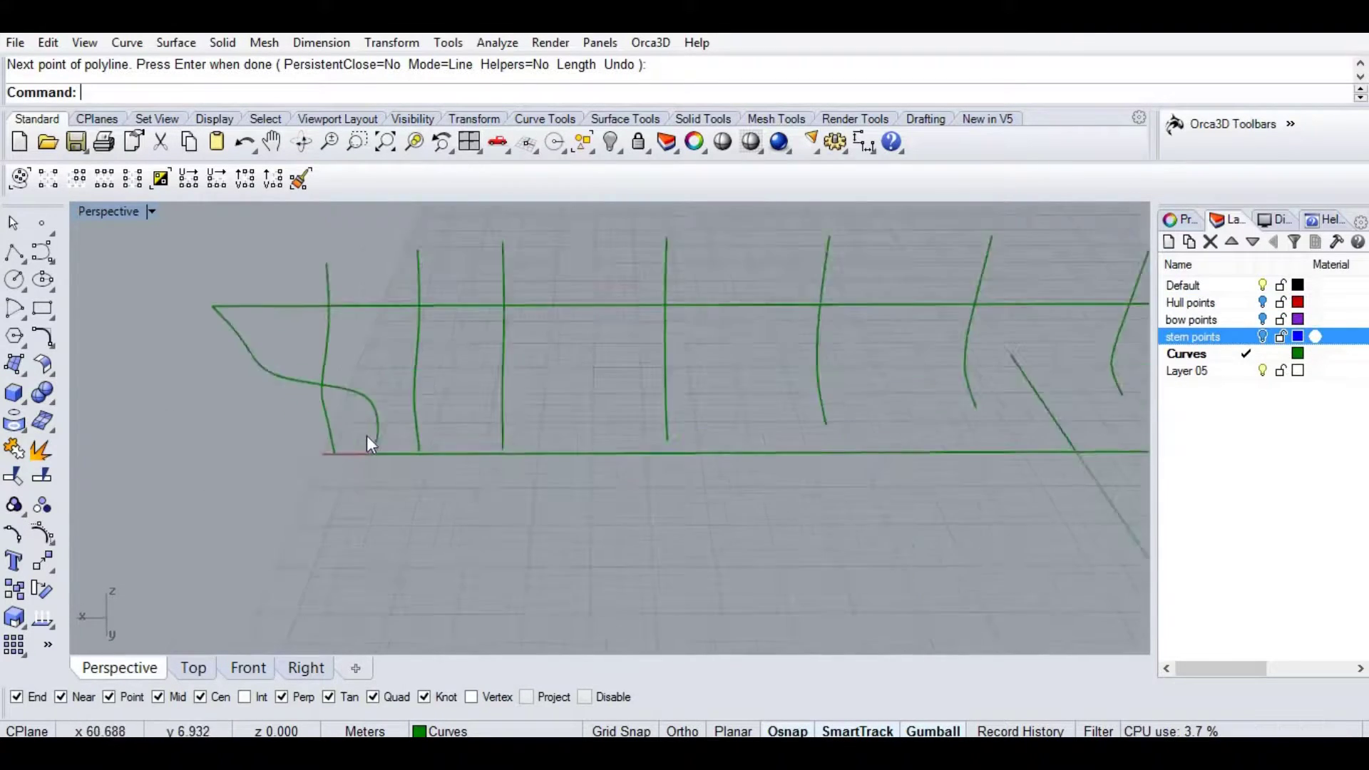
scroll(651, 489, down, 3)
scroll(422, 430, up, 2)
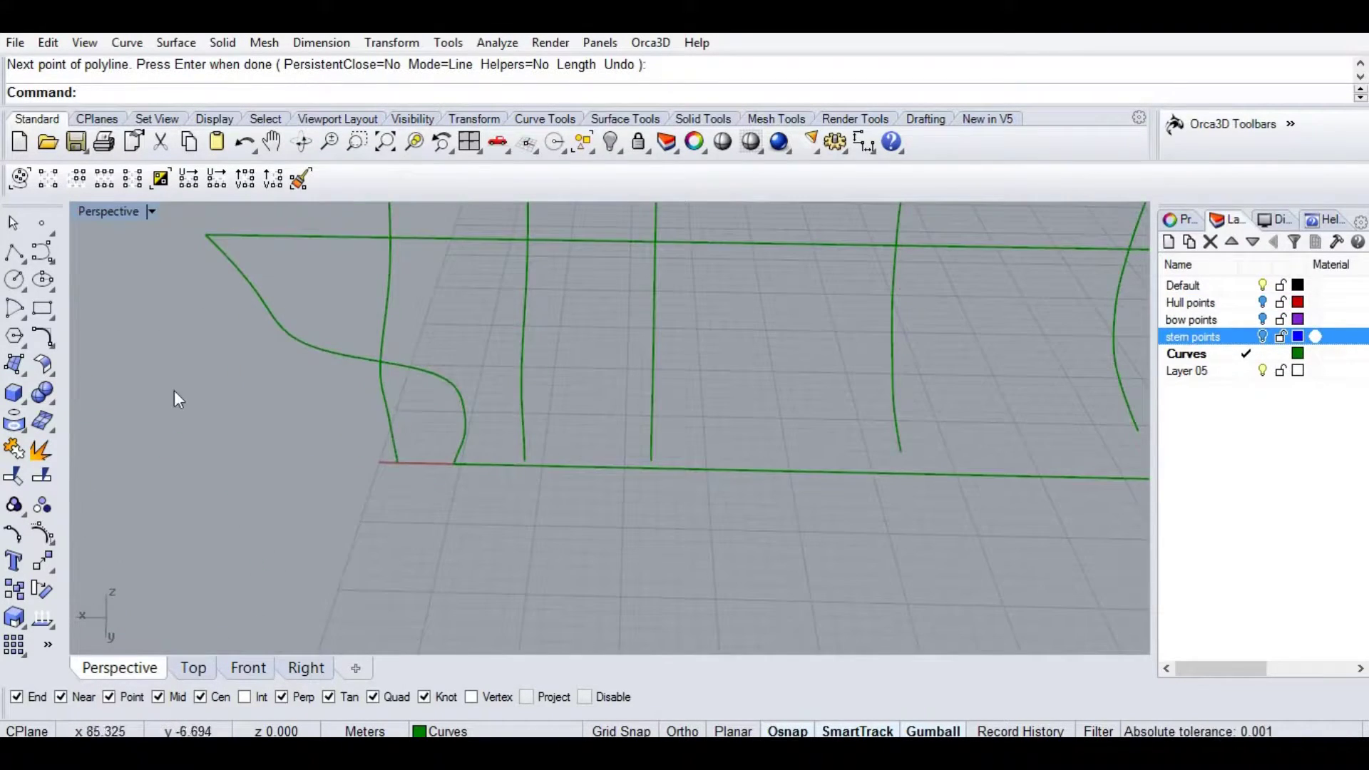
Draw a degree 3 interpolated curve from the stern profile's lower end through the sections' lower ends to the bow profile's lower end.
right_click(44, 256)
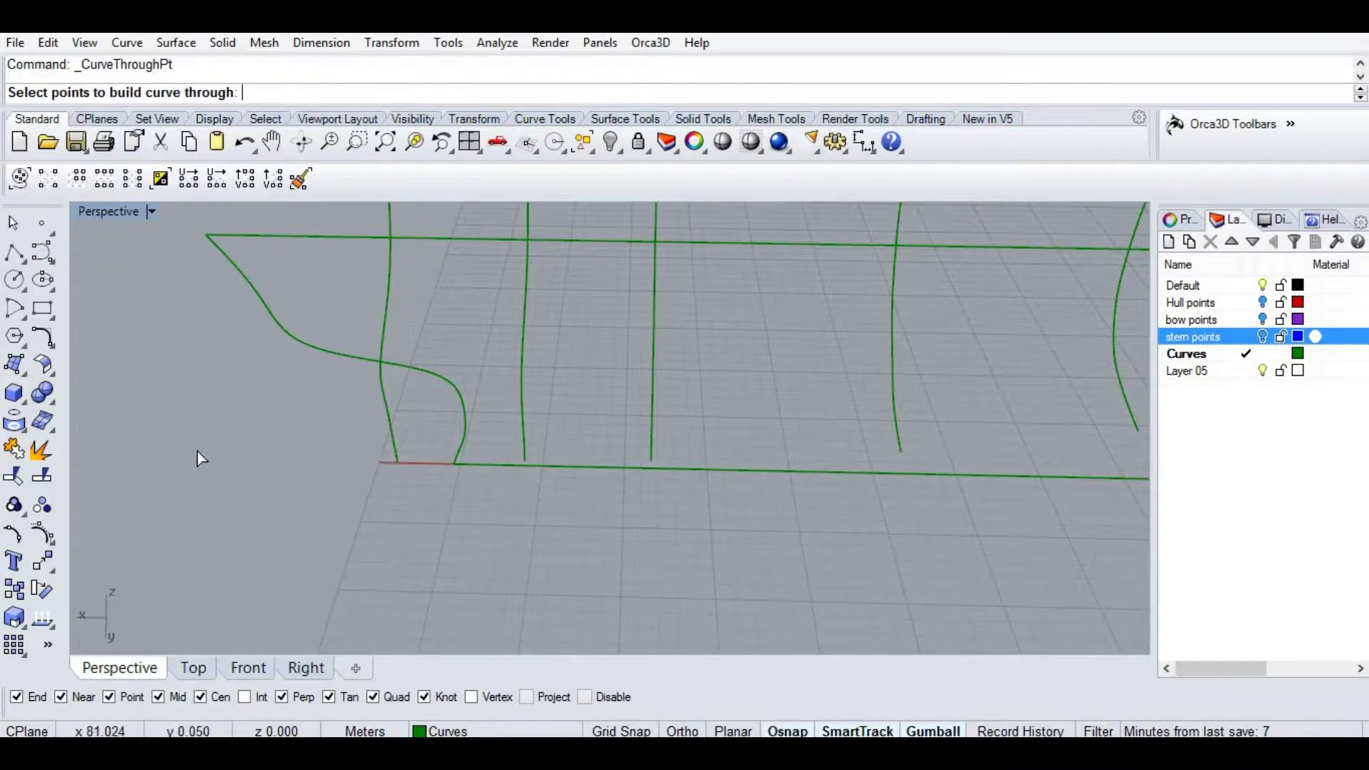
click(47, 256)
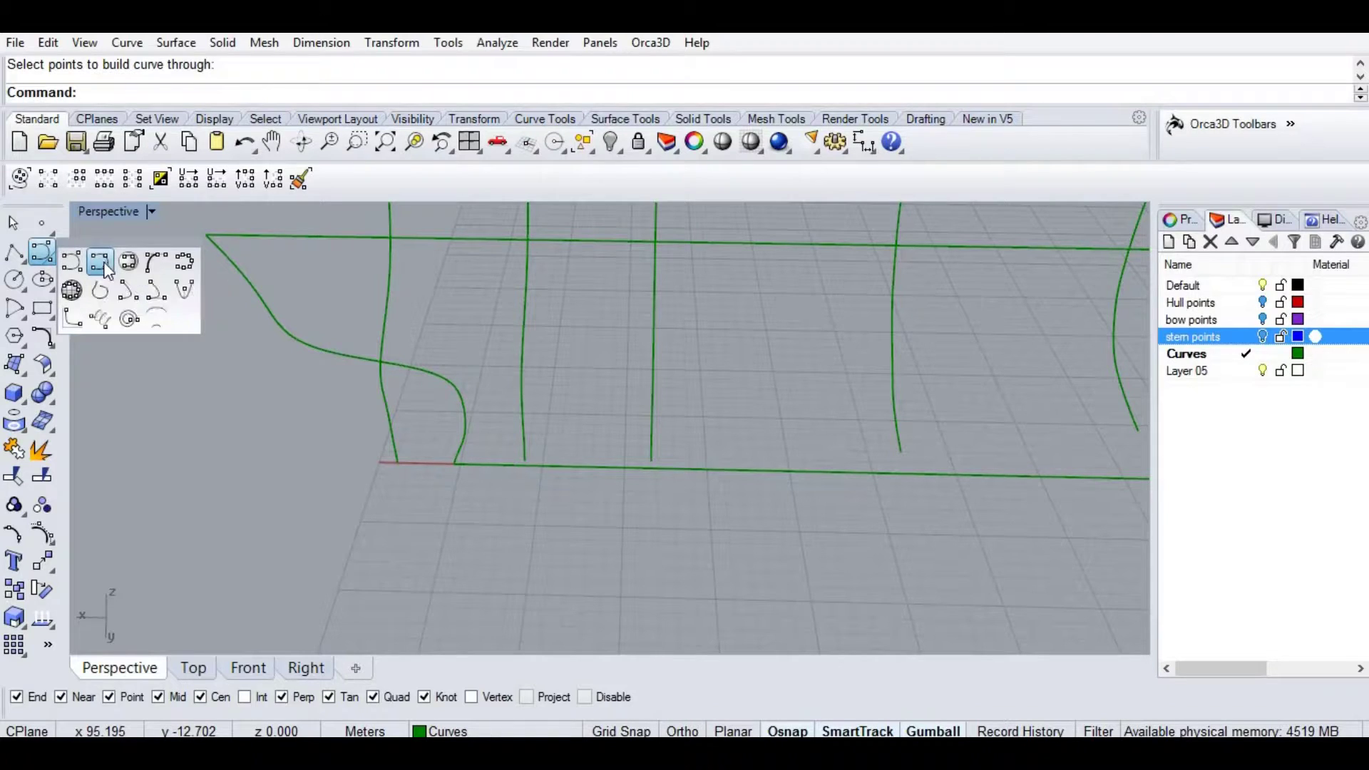
click(100, 264)
click(454, 465)
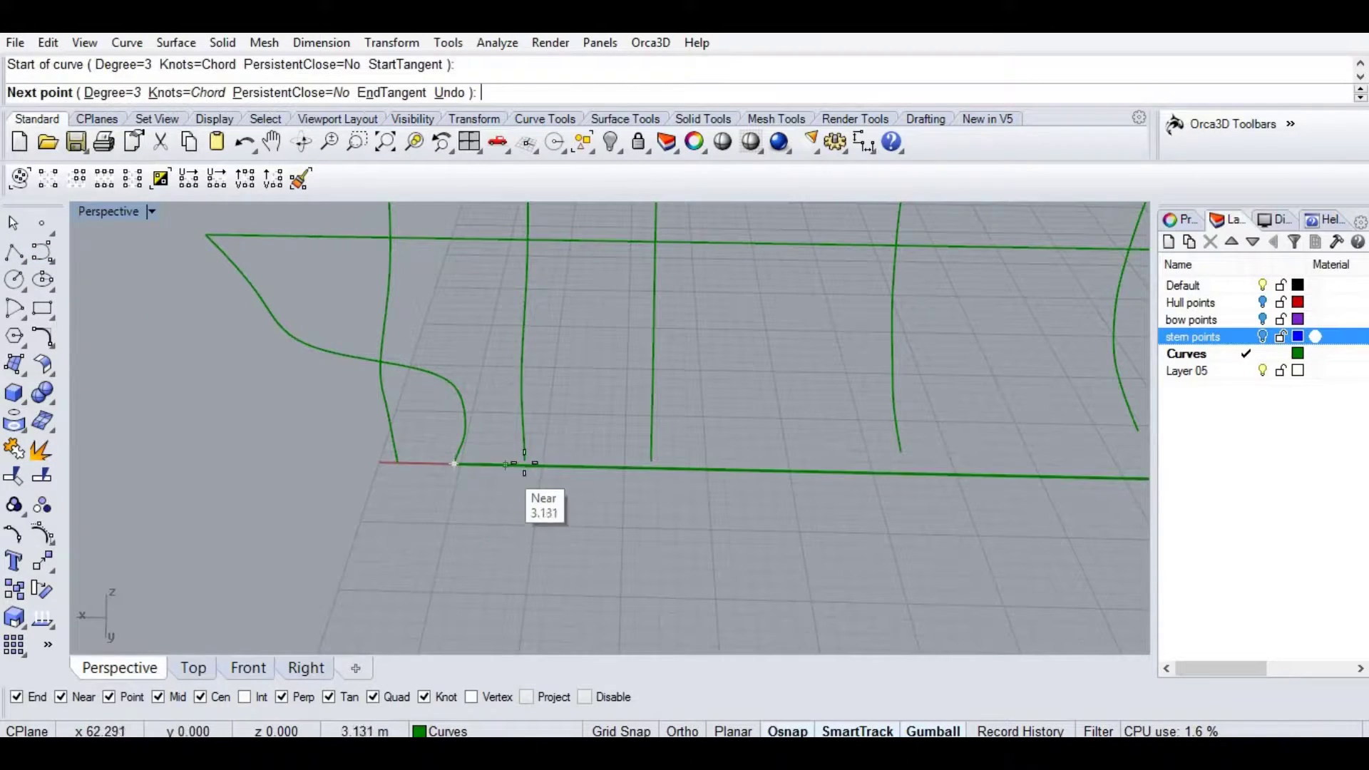
click(527, 462)
click(654, 460)
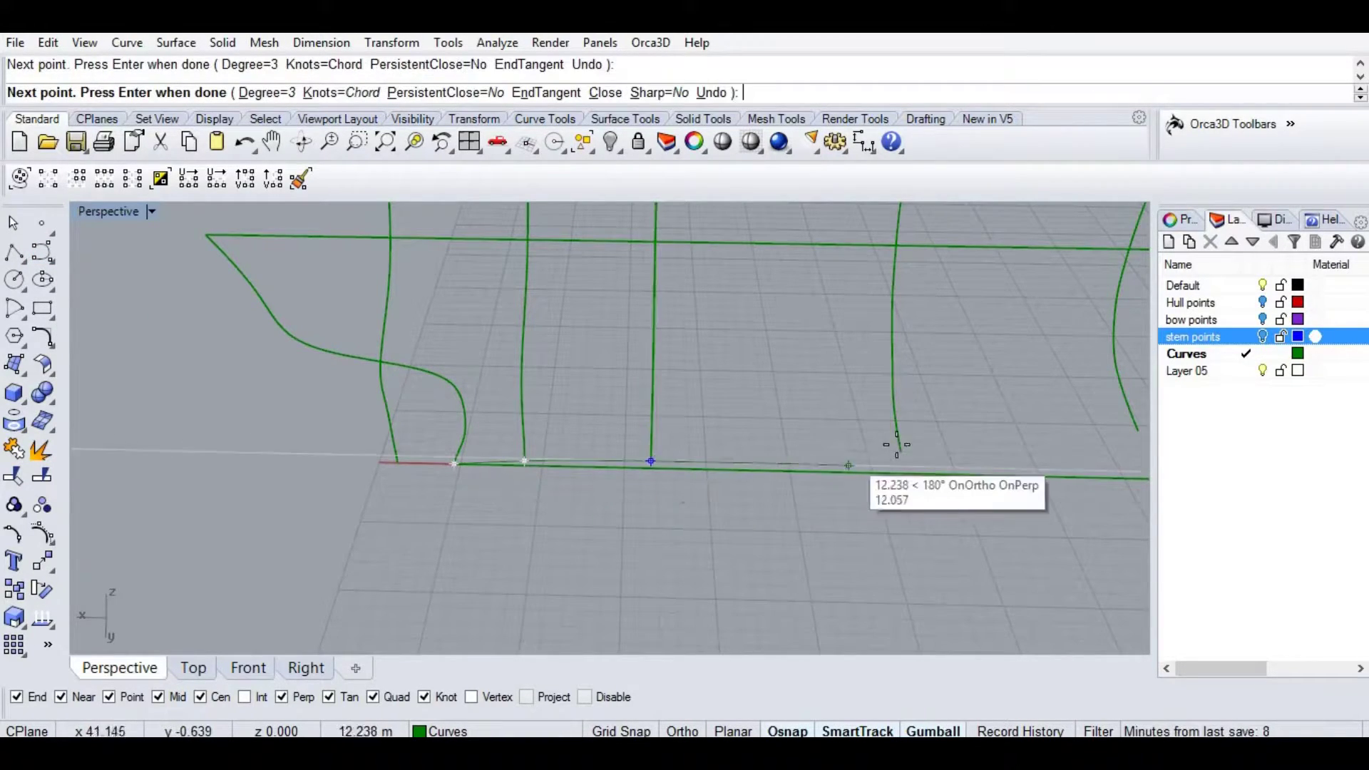
shift+right_drag(871, 457, 547, 506)
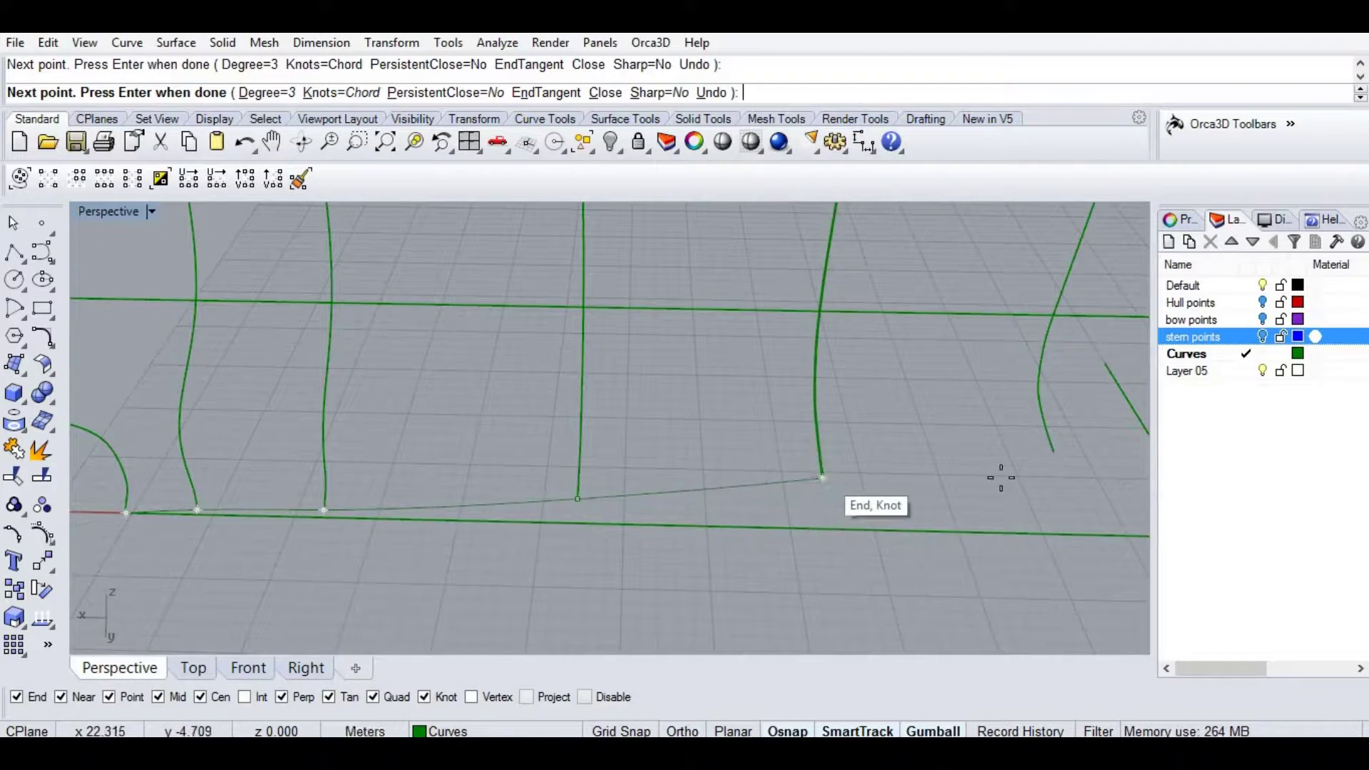
right_drag(1027, 485, 365, 471)
click(754, 447)
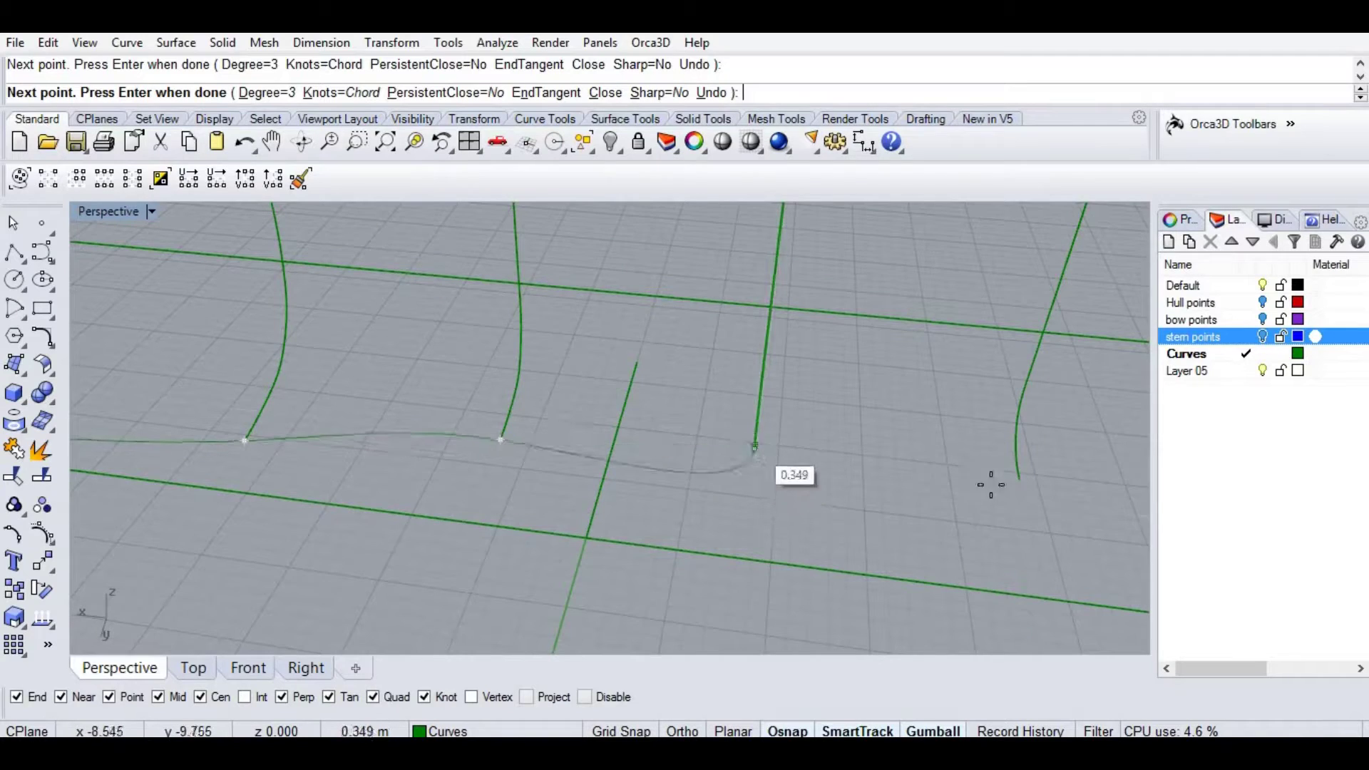
click(1020, 480)
shift+right_drag(1039, 499, 371, 408)
click(595, 434)
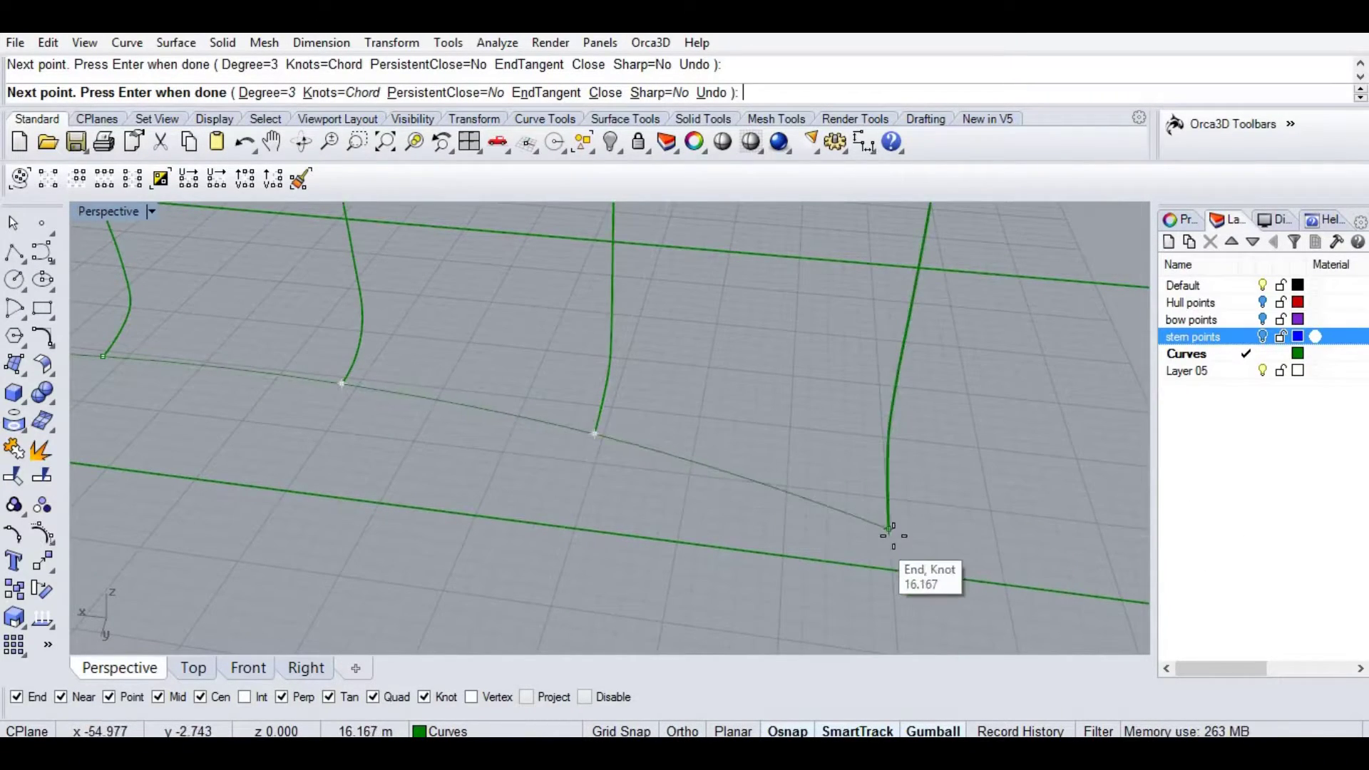
click(889, 528)
shift+right_drag(952, 536, 286, 392)
scroll(500, 460, up, 6)
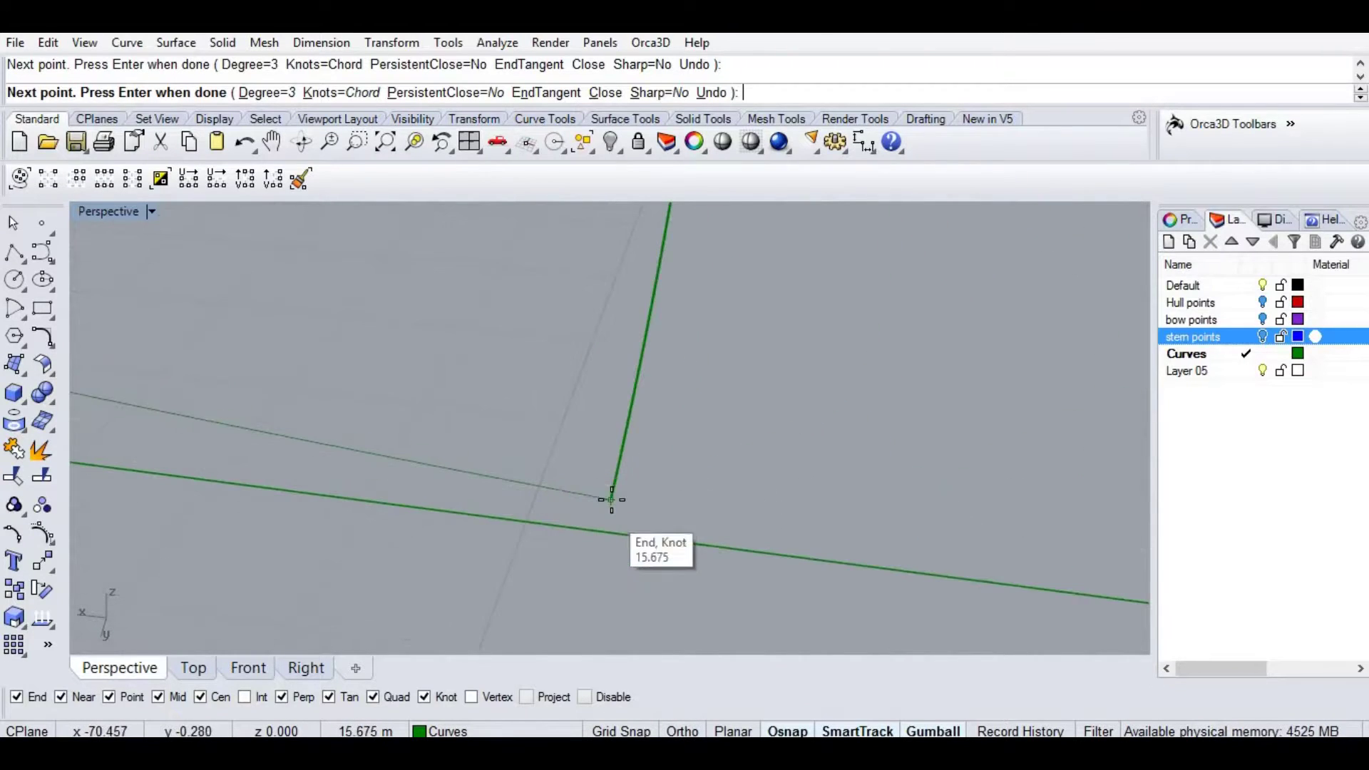
click(611, 499)
shift+right_drag(949, 527, 791, 485)
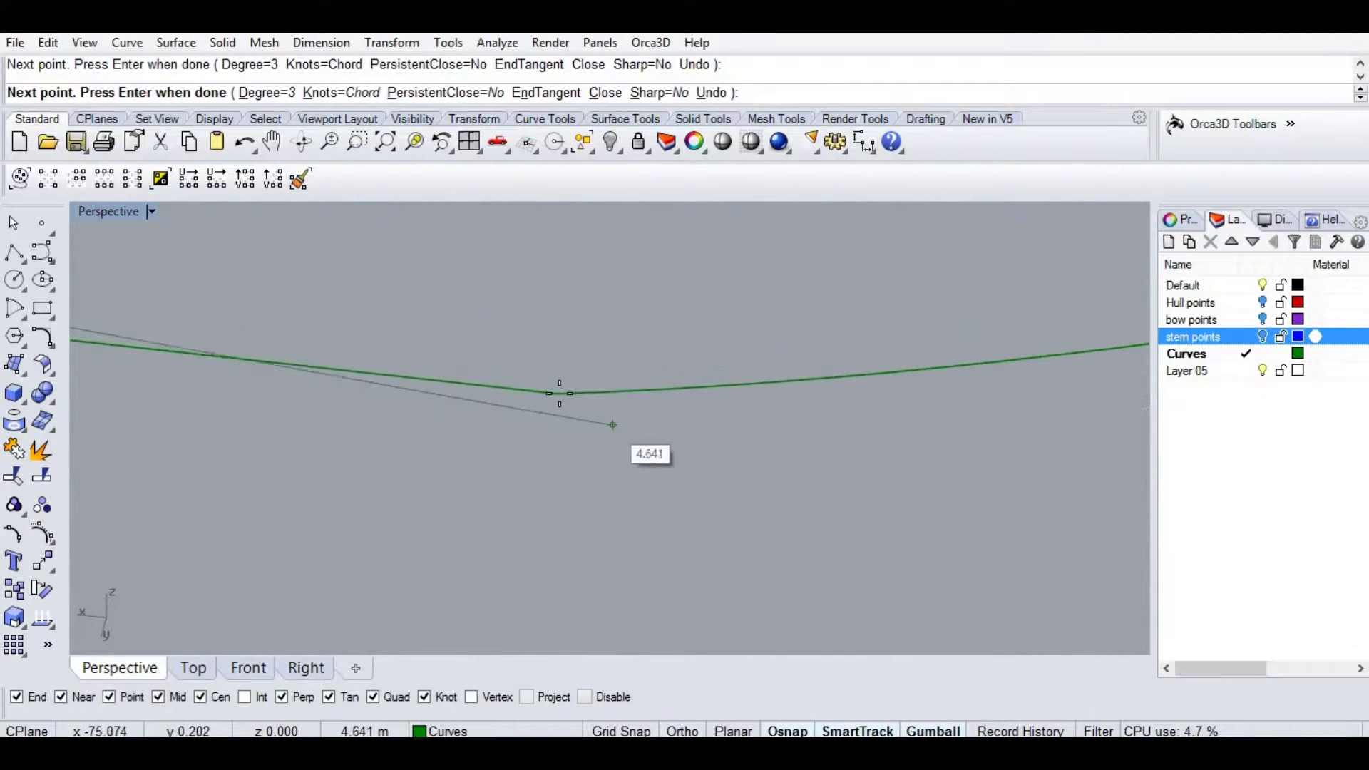
scroll(526, 450, down, 2)
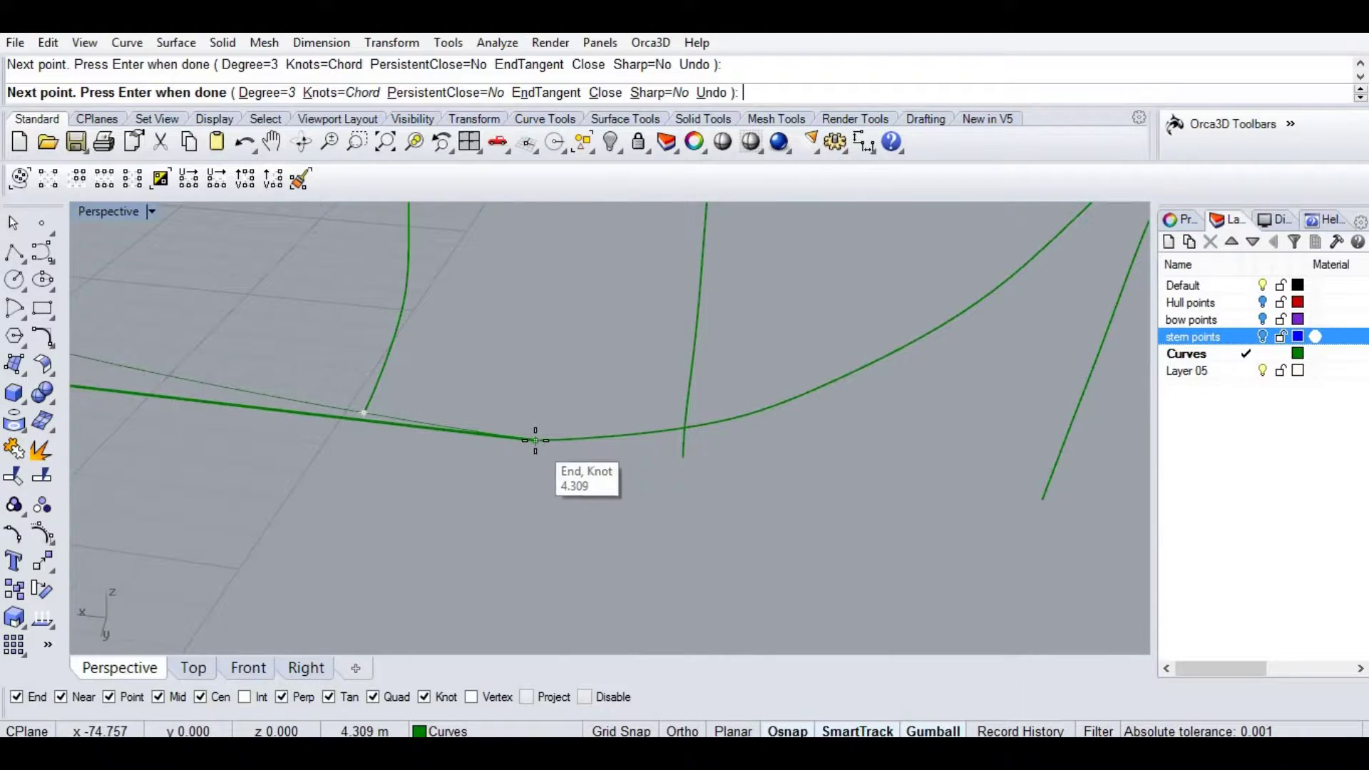
key(Return)
Hide the interpolated curve running along the lower ends of the sections.
scroll(517, 460, down, 10)
shift+right_drag(657, 465, 1019, 499)
shift+right_drag(264, 447, 1070, 506)
scroll(551, 403, up, 3)
key(Escape)
click(571, 423)
key(ctrl+h)
right_drag(571, 537, 235, 492)
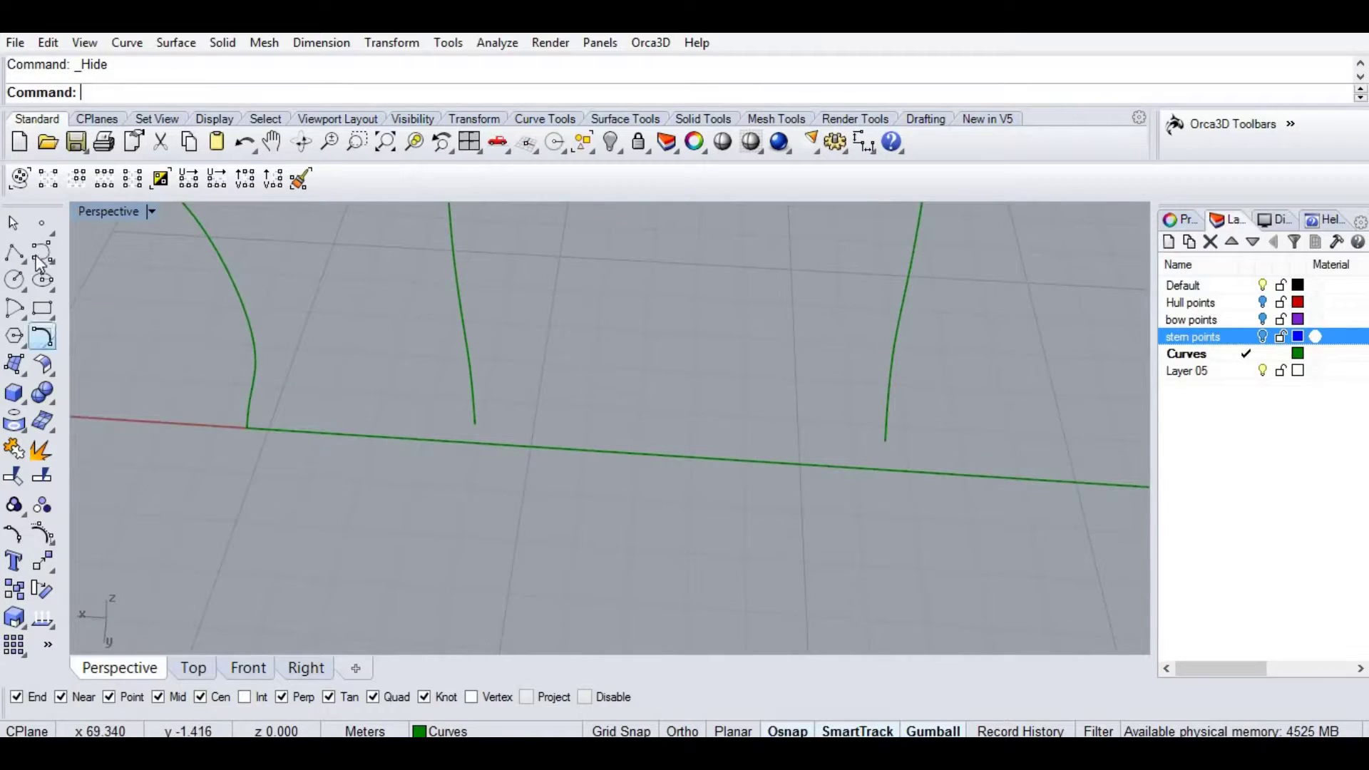
Draw a trial degree 3 control point curve from the stern profile's lower end past the lower ends of the nearest sections.
click(247, 428)
click(476, 423)
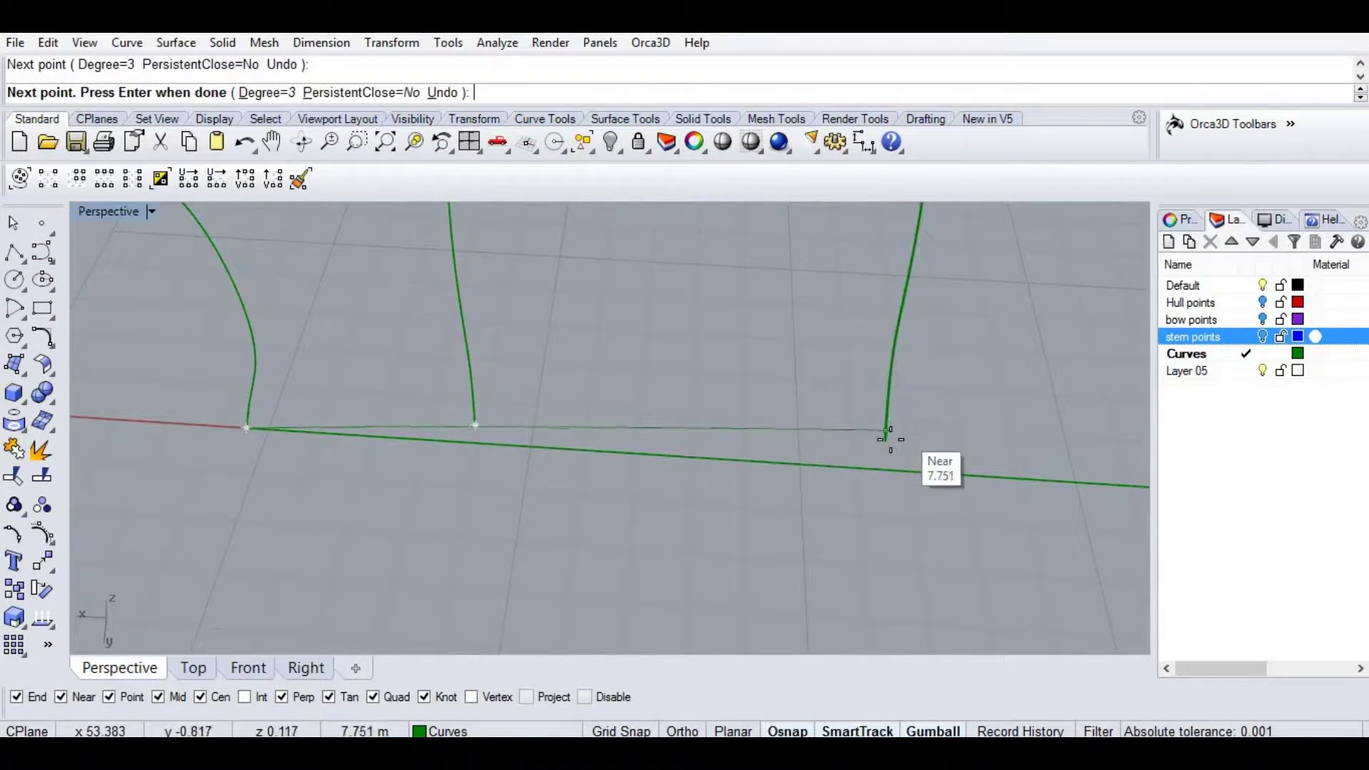
click(967, 428)
right_drag(967, 429, 848, 489)
key(Return)
Delete the trial control point curve and show the hidden lower edge curve again.
right_drag(569, 452, 465, 378)
right_drag(330, 389, 430, 394)
click(613, 454)
right_drag(614, 453, 435, 357)
key(Delete)
scroll(778, 432, down, 10)
scroll(798, 383, down, 6)
right_drag(991, 481, 678, 424)
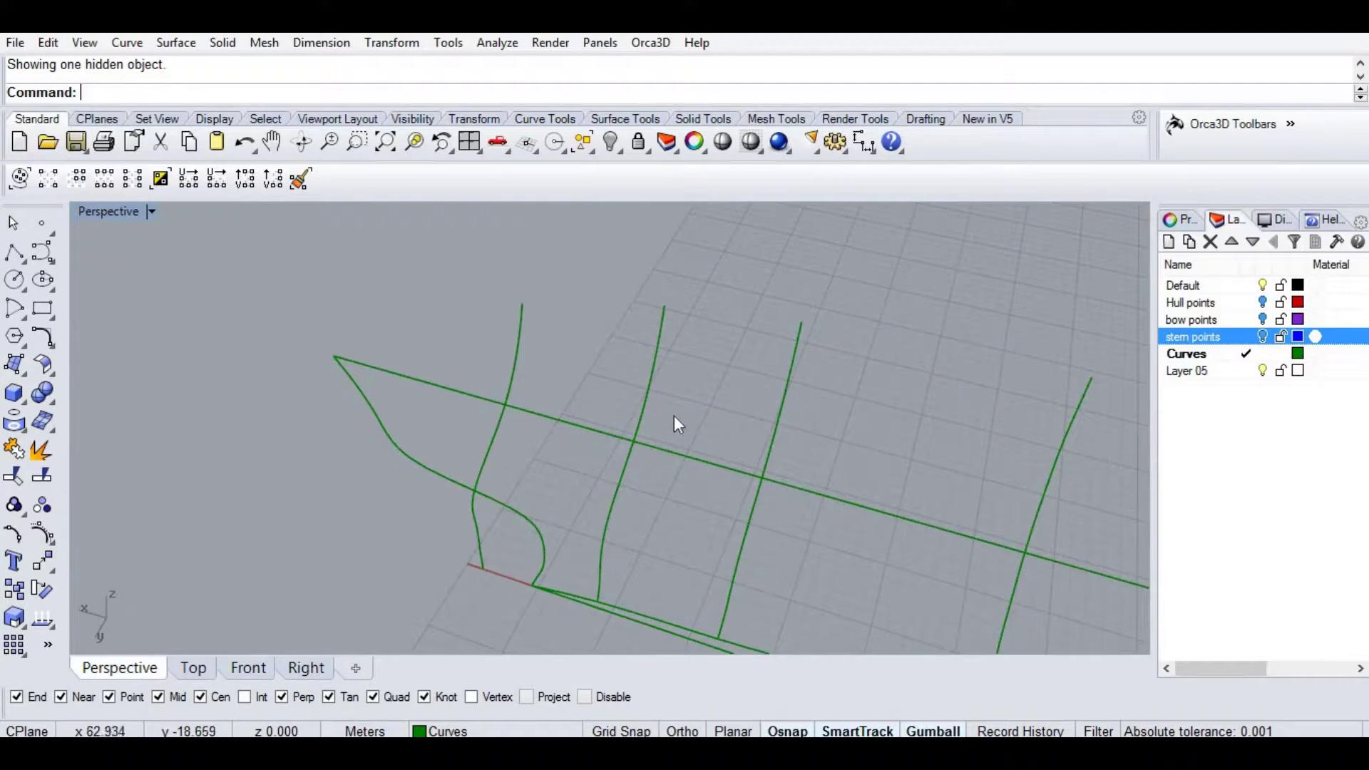
Draw a degree 3 interpolated curve from the stern profile's upper end through the sections' upper ends to the bow profile's upper end.
click(54, 261)
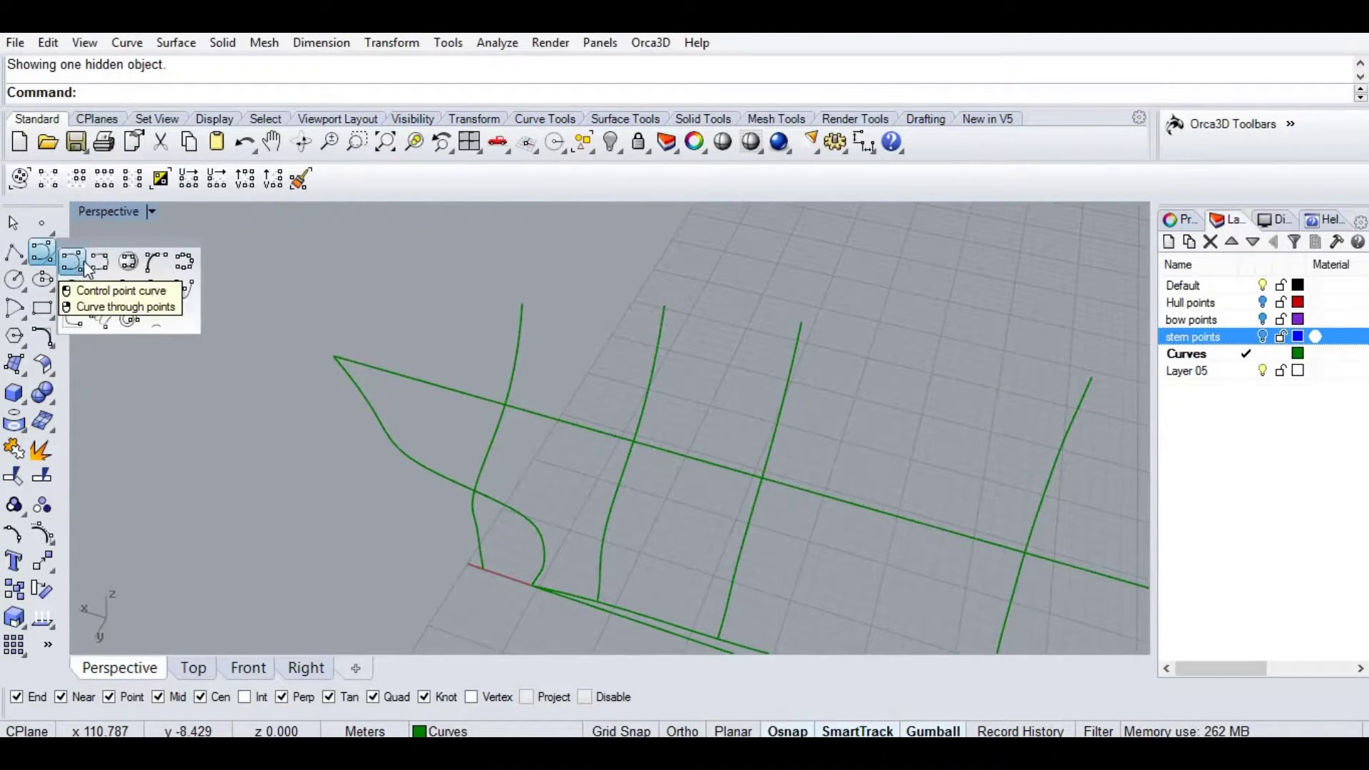
click(100, 264)
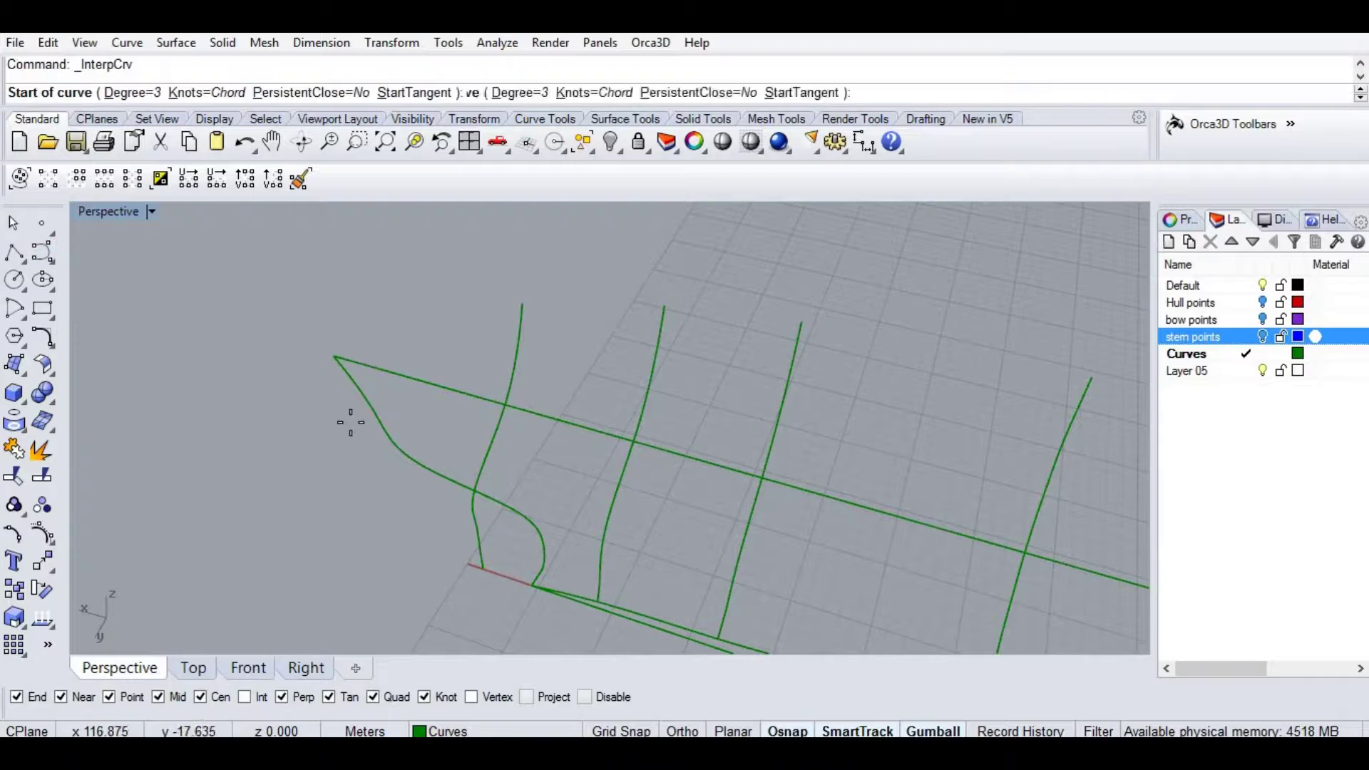
click(333, 355)
click(522, 305)
click(664, 307)
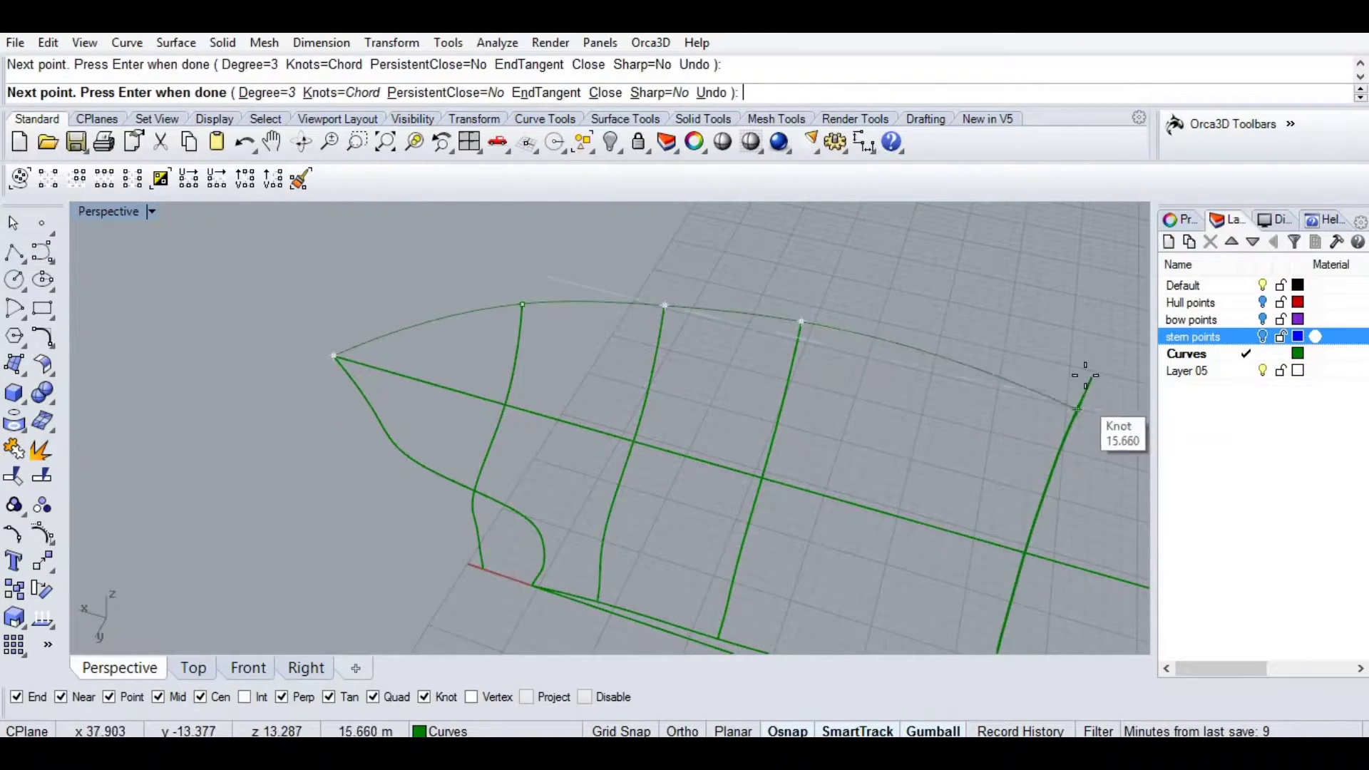
shift+right_drag(691, 356, 406, 323)
click(751, 323)
shift+right_drag(1052, 471, 421, 314)
click(625, 297)
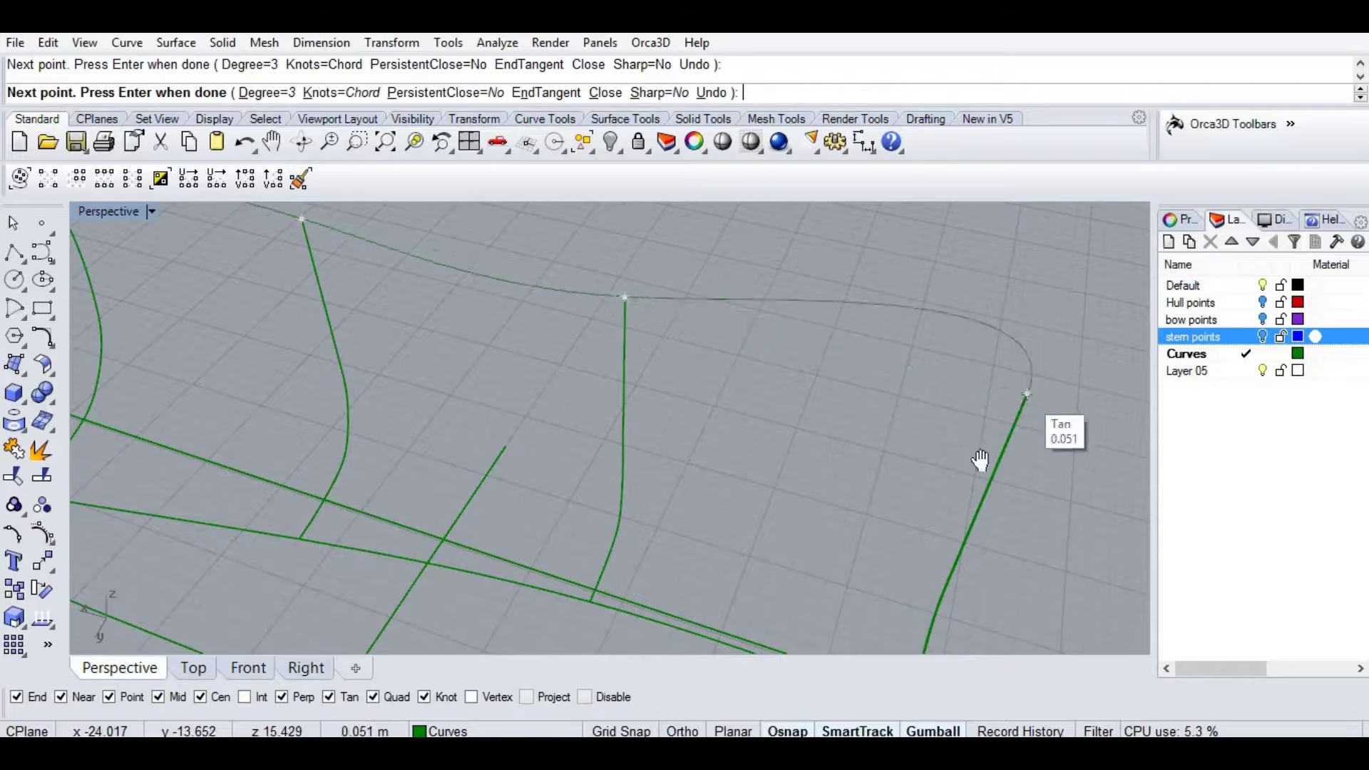
shift+right_drag(980, 460, 694, 360)
shift+right_drag(794, 361, 775, 393)
click(783, 345)
scroll(944, 475, down, 7)
shift+right_drag(944, 475, 694, 409)
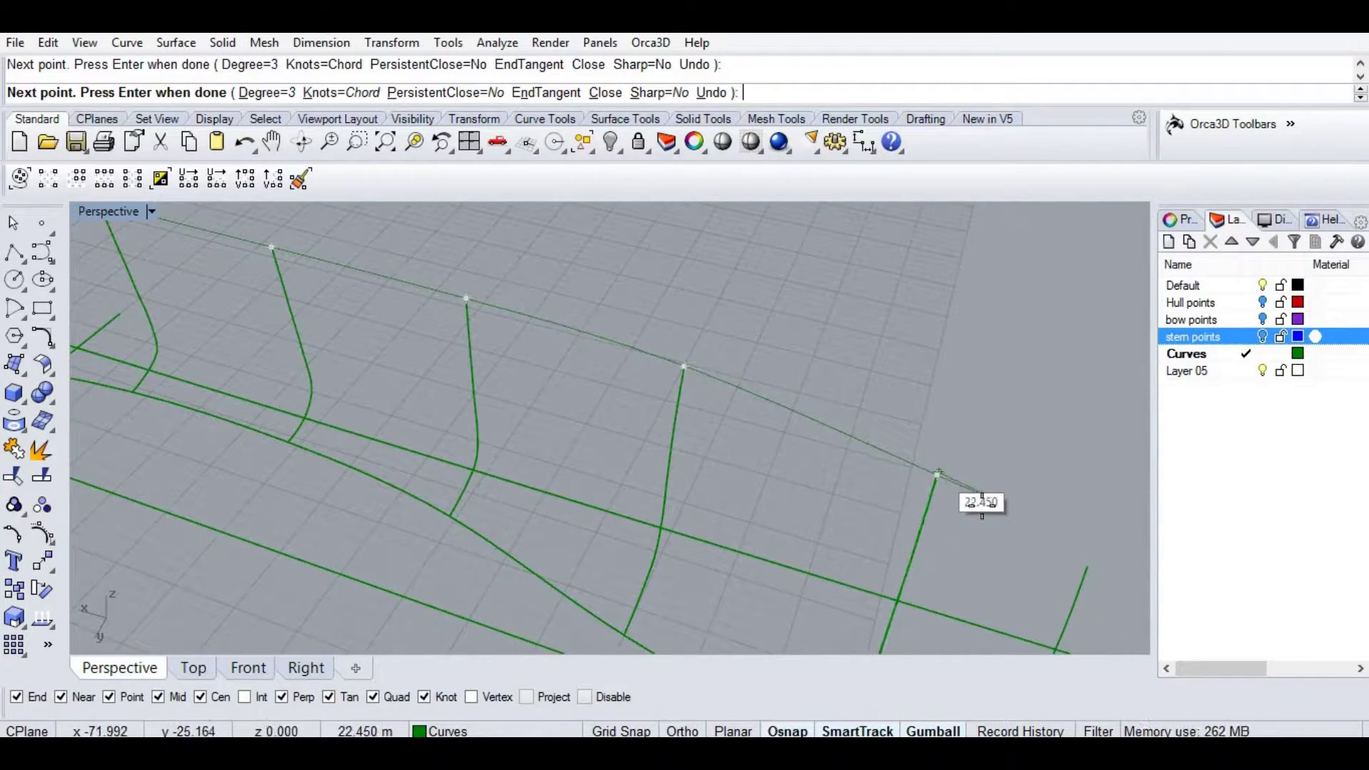
shift+right_drag(980, 508, 815, 401)
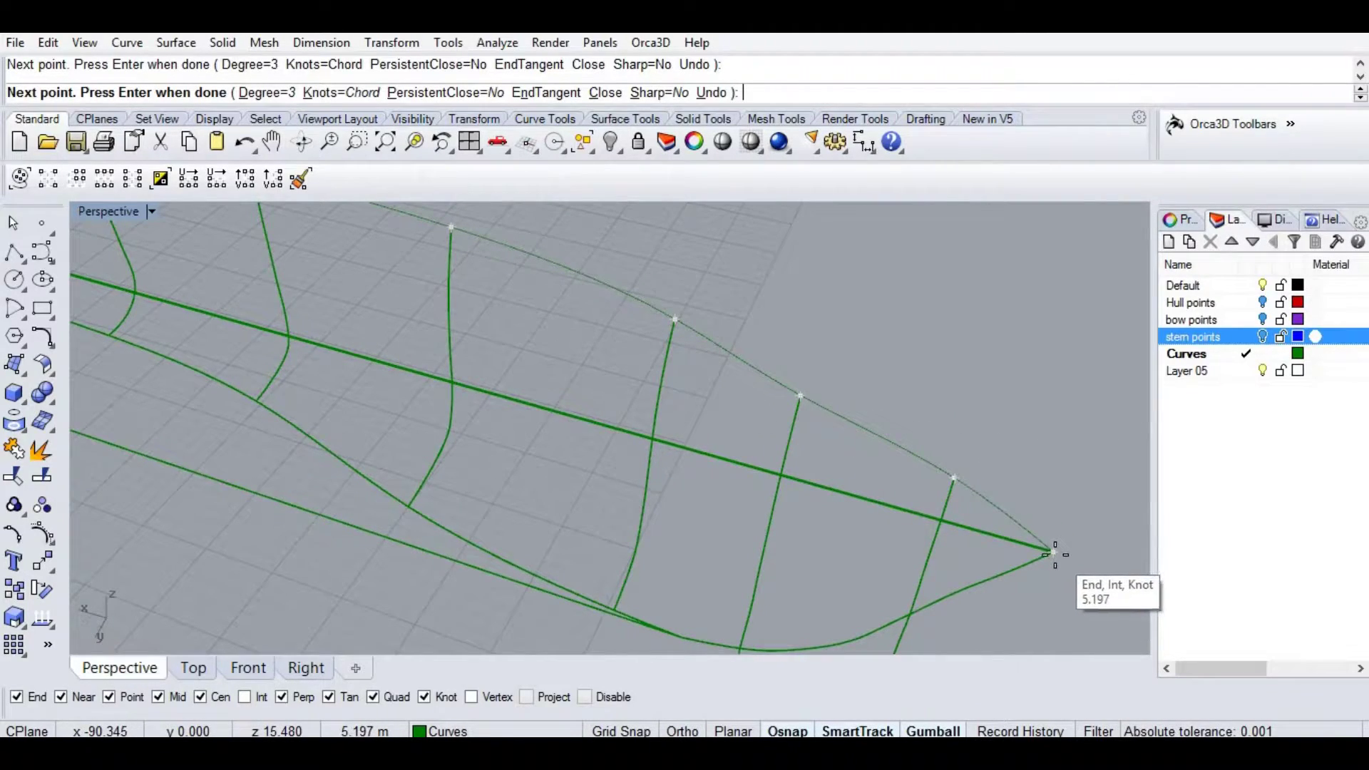
click(1054, 553)
right_click(1055, 554)
Start a two-rail sweep with the lower and upper interpolated edge curves as rails.
scroll(651, 436, down, 9)
right_drag(682, 453, 299, 504)
click(175, 42)
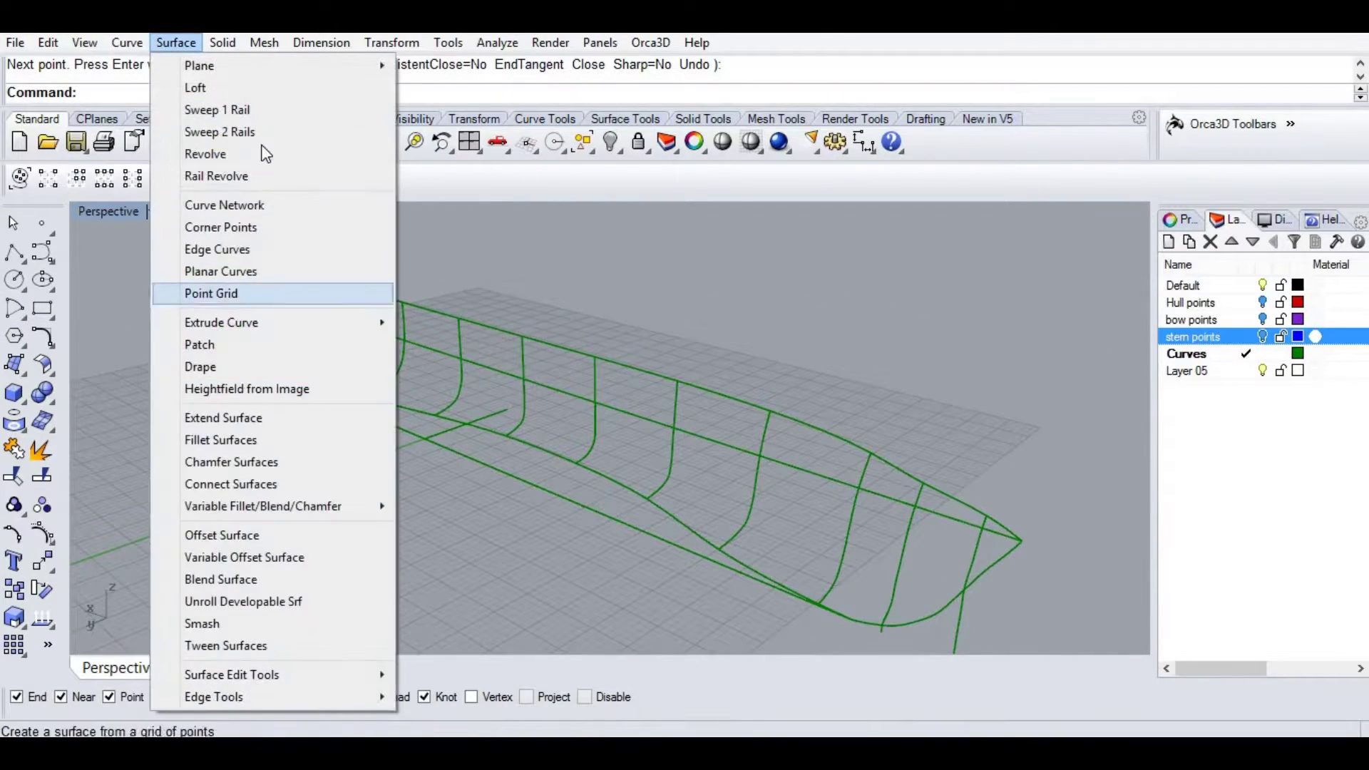
click(314, 128)
right_drag(626, 550, 596, 475)
click(596, 475)
click(677, 384)
Sweep the bow profile, intermediate sections and stern profile along the rails without simplification, leaving out the sections that cross the end profiles.
right_drag(678, 383, 940, 455)
click(939, 455)
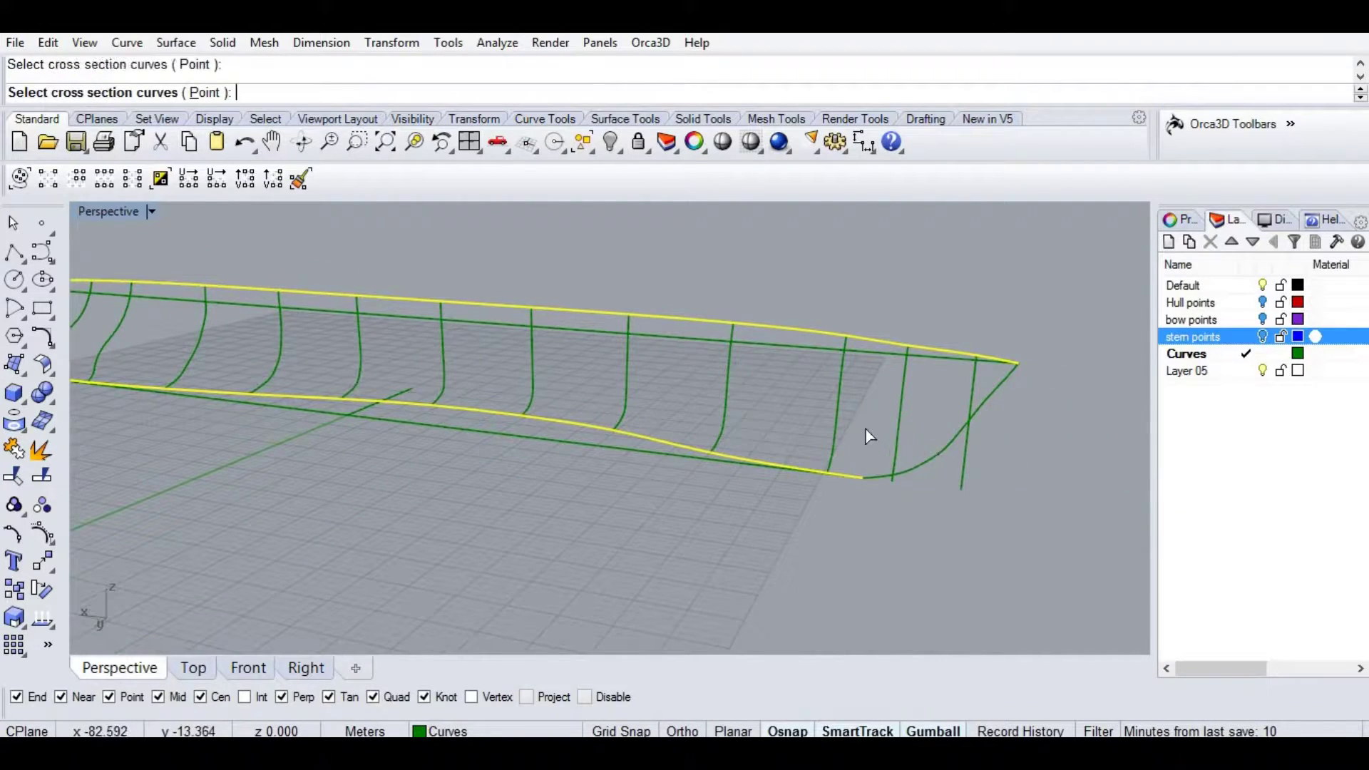
right_drag(503, 489, 506, 385)
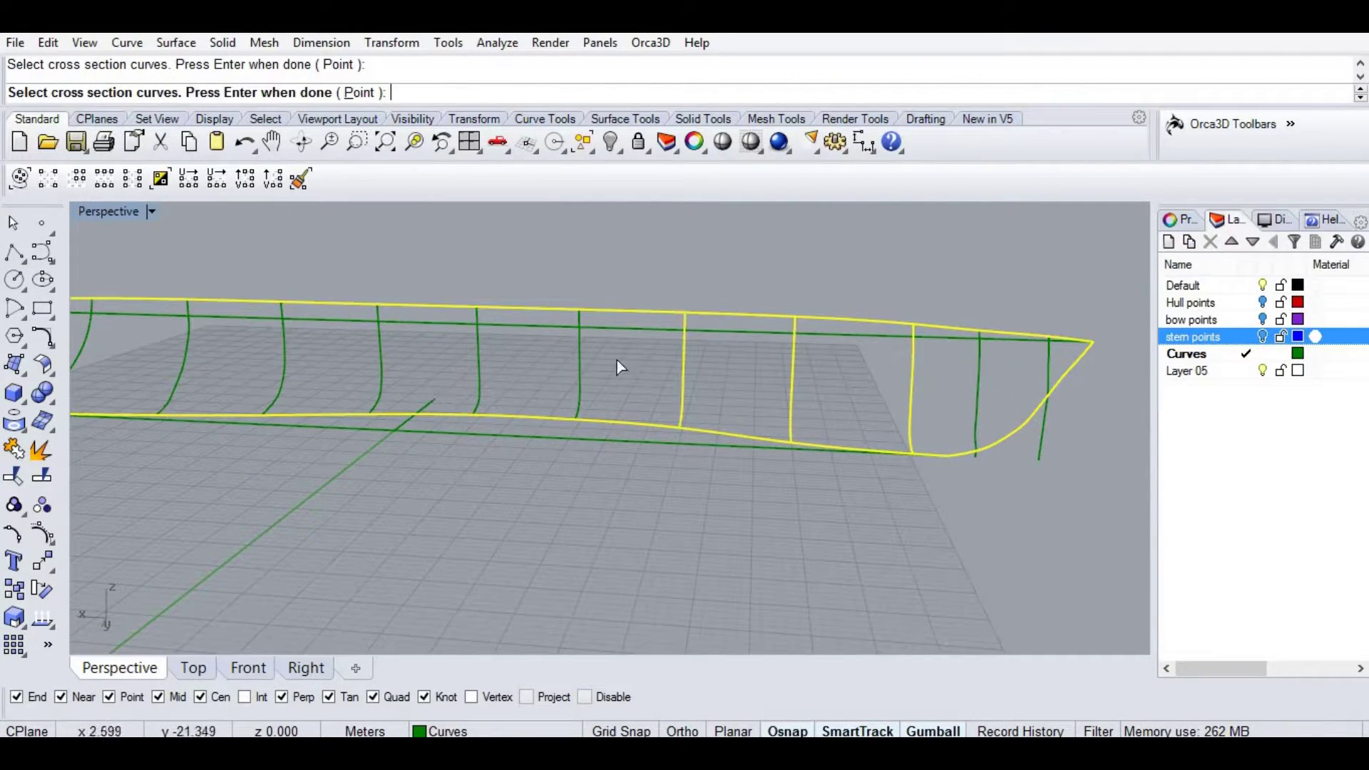
right_drag(658, 403, 769, 396)
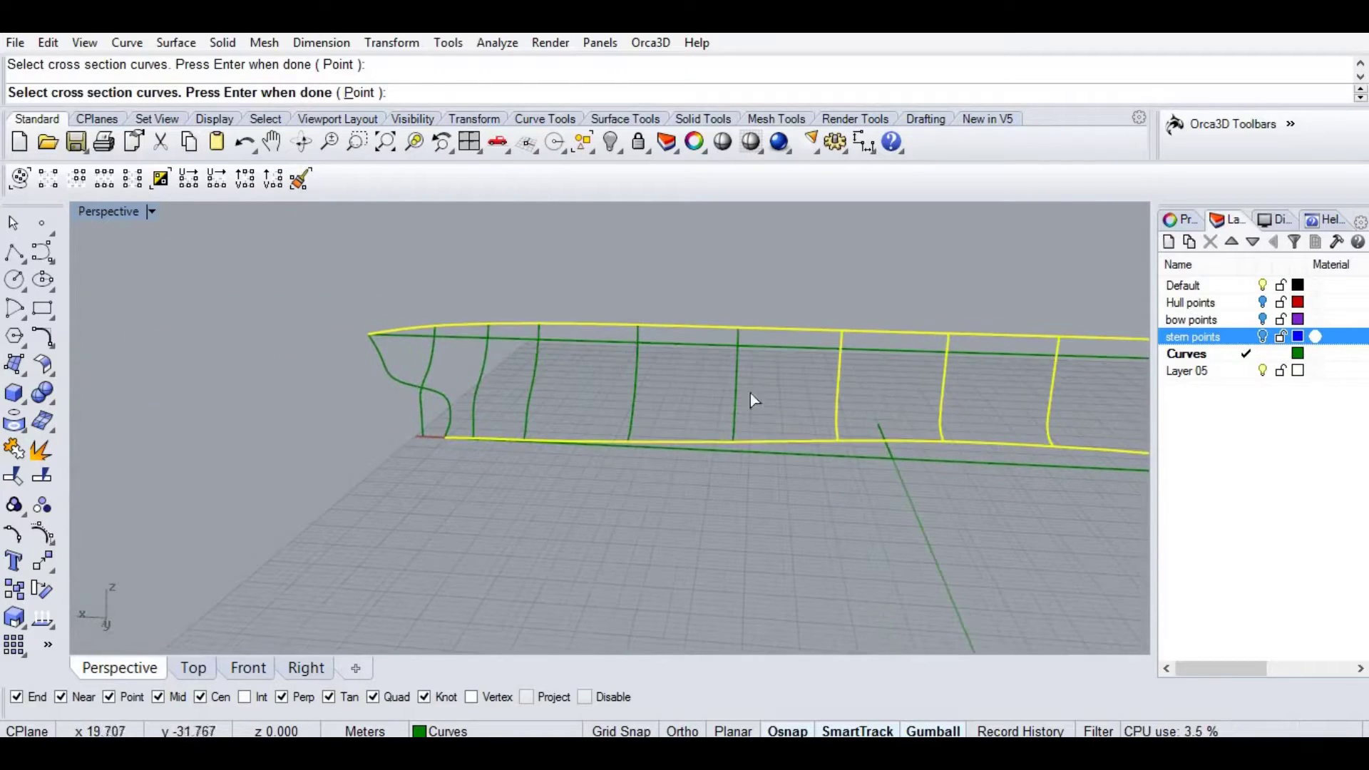
click(531, 391)
click(477, 388)
click(449, 410)
key(Return)
right_drag(907, 524, 842, 444)
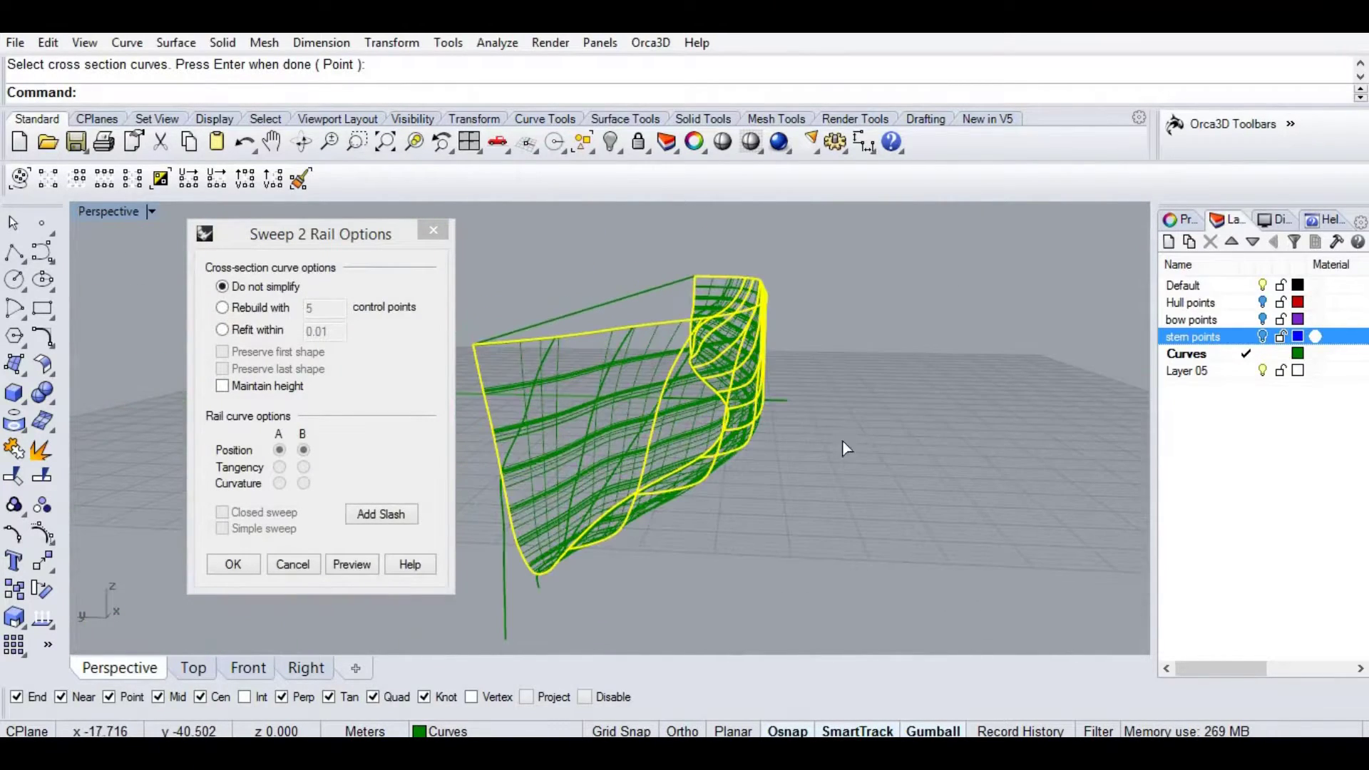
click(233, 564)
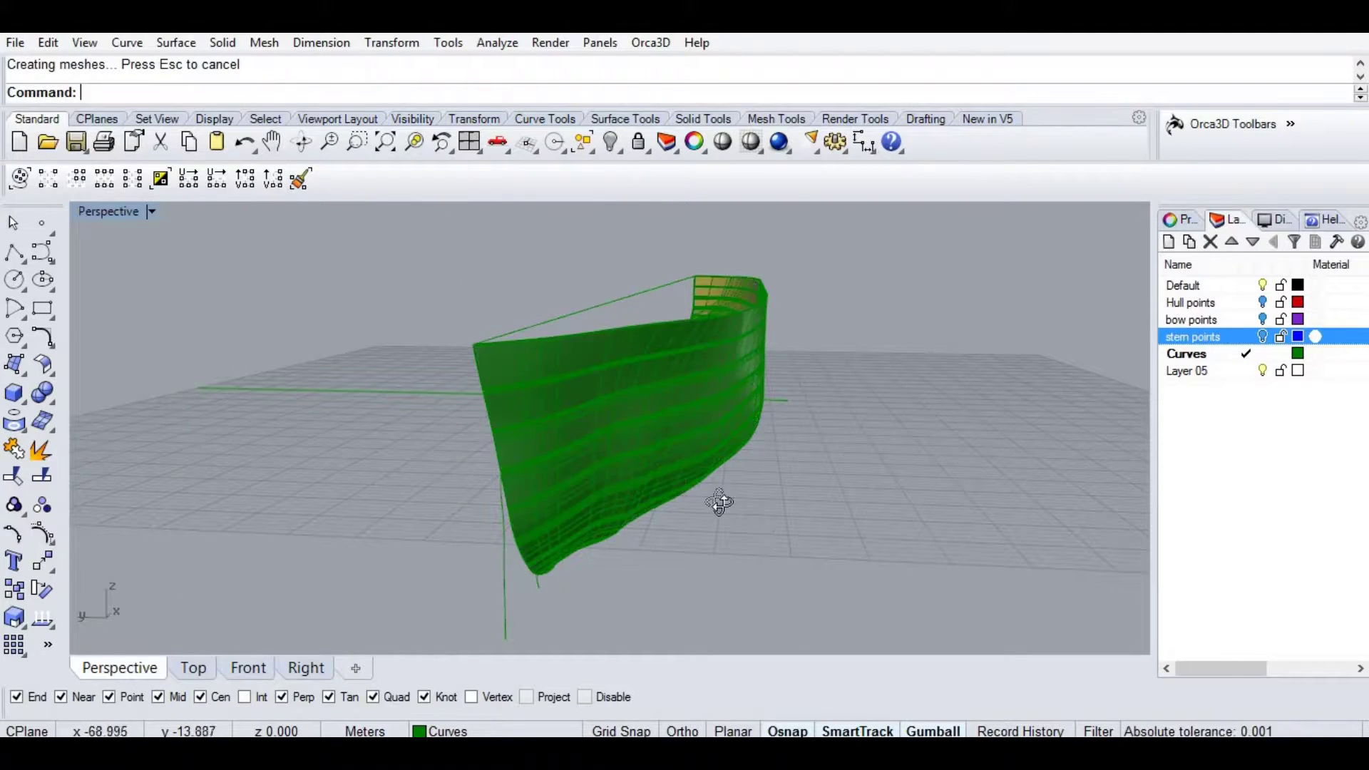
Turn off the isocurve display of the swept hull surface.
right_drag(719, 503, 609, 472)
click(1180, 222)
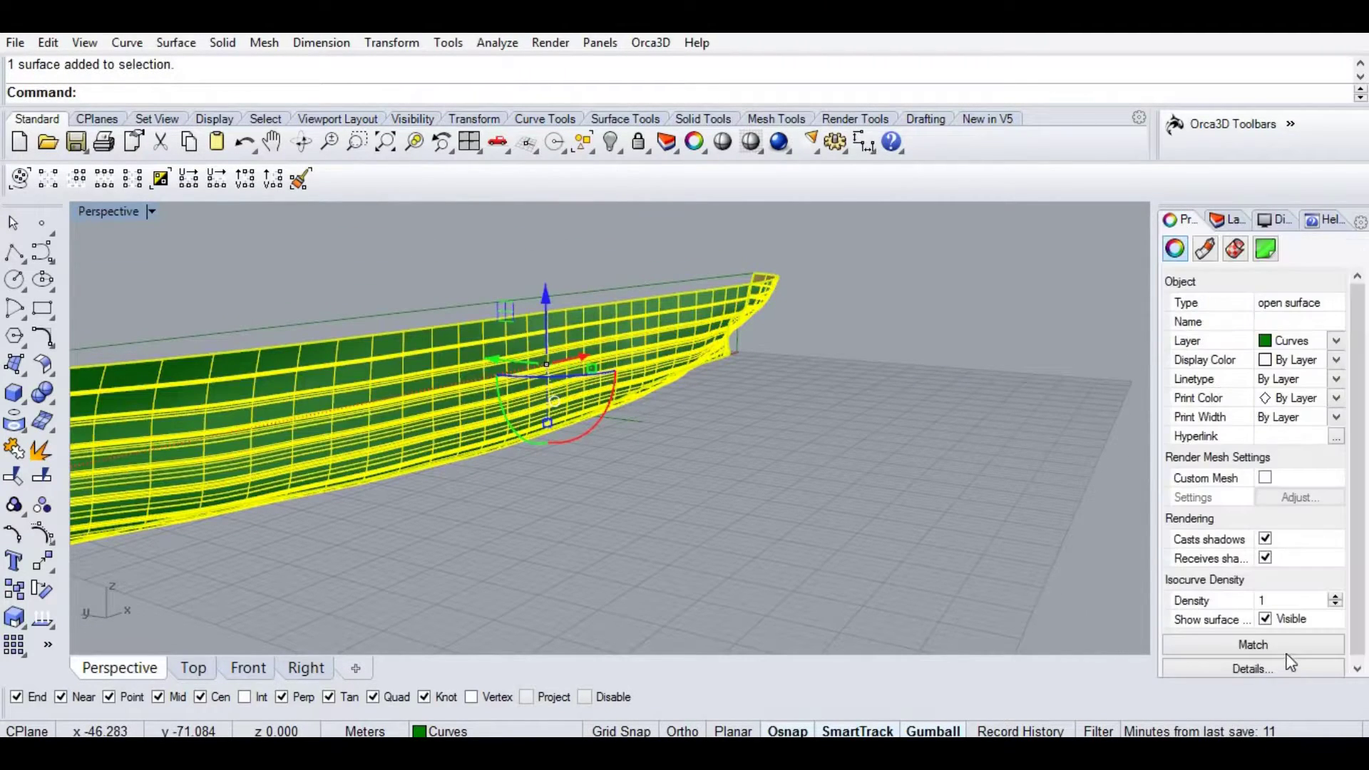
click(1265, 619)
click(587, 499)
right_drag(587, 498, 723, 368)
scroll(801, 372, up, 4)
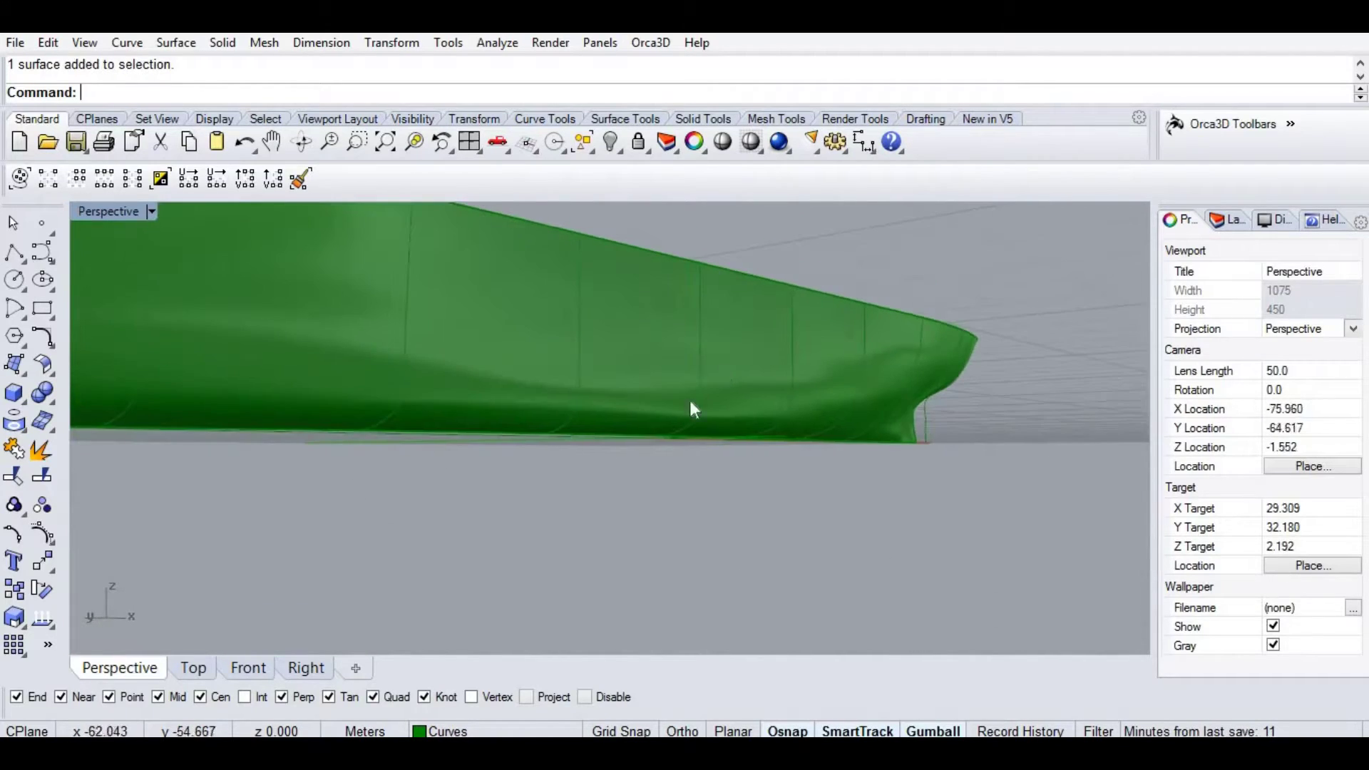
Run a zebra analysis with thin vertical stripes on the hull surface and examine it along its length.
click(723, 368)
scroll(672, 457, down, 5)
right_drag(591, 494, 348, 433)
click(50, 628)
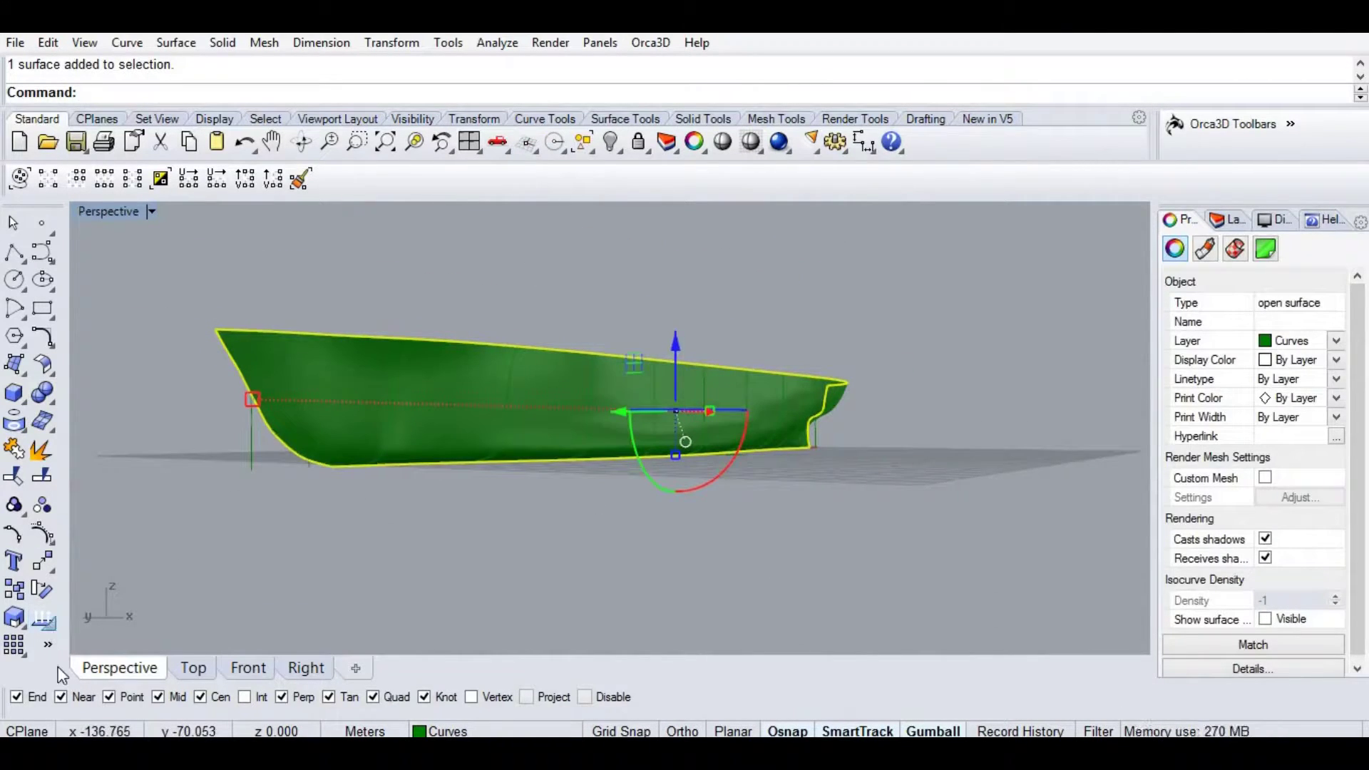
click(156, 697)
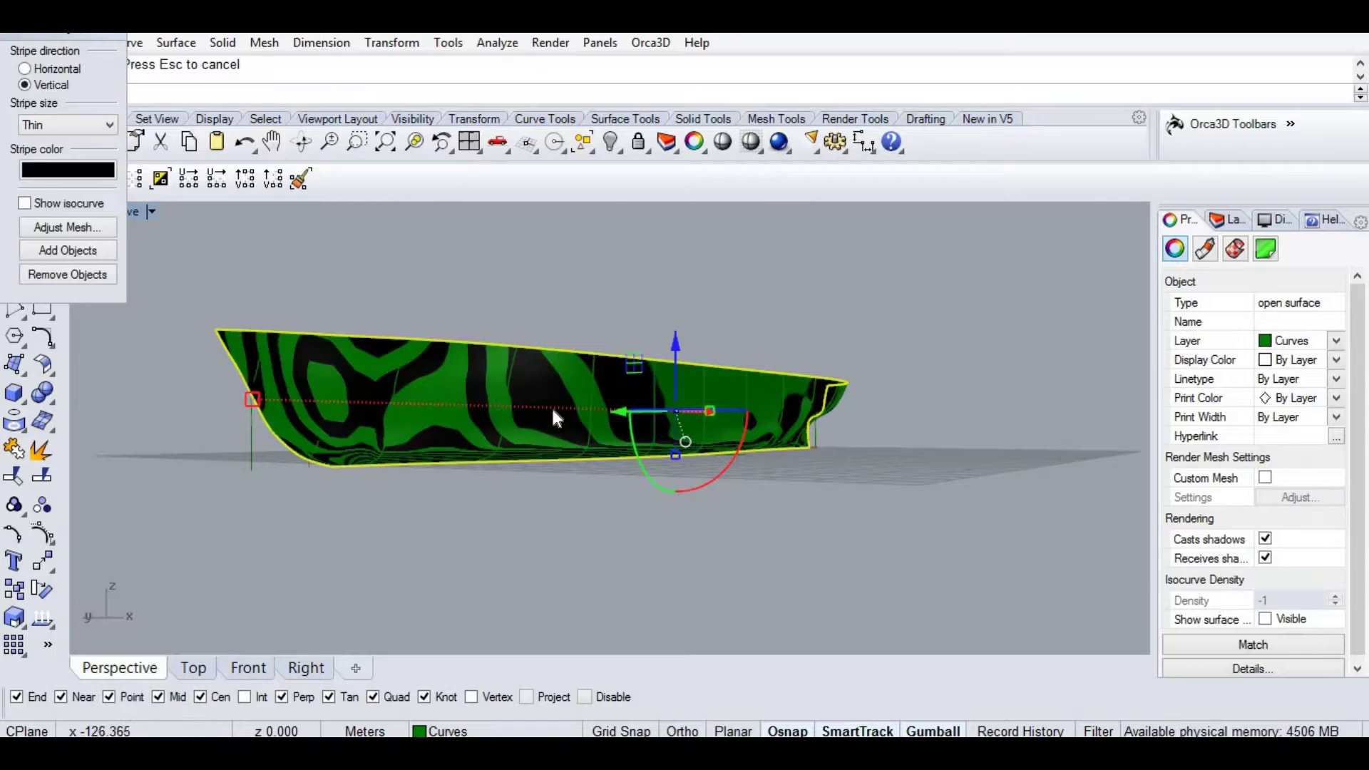
right_drag(503, 418, 686, 474)
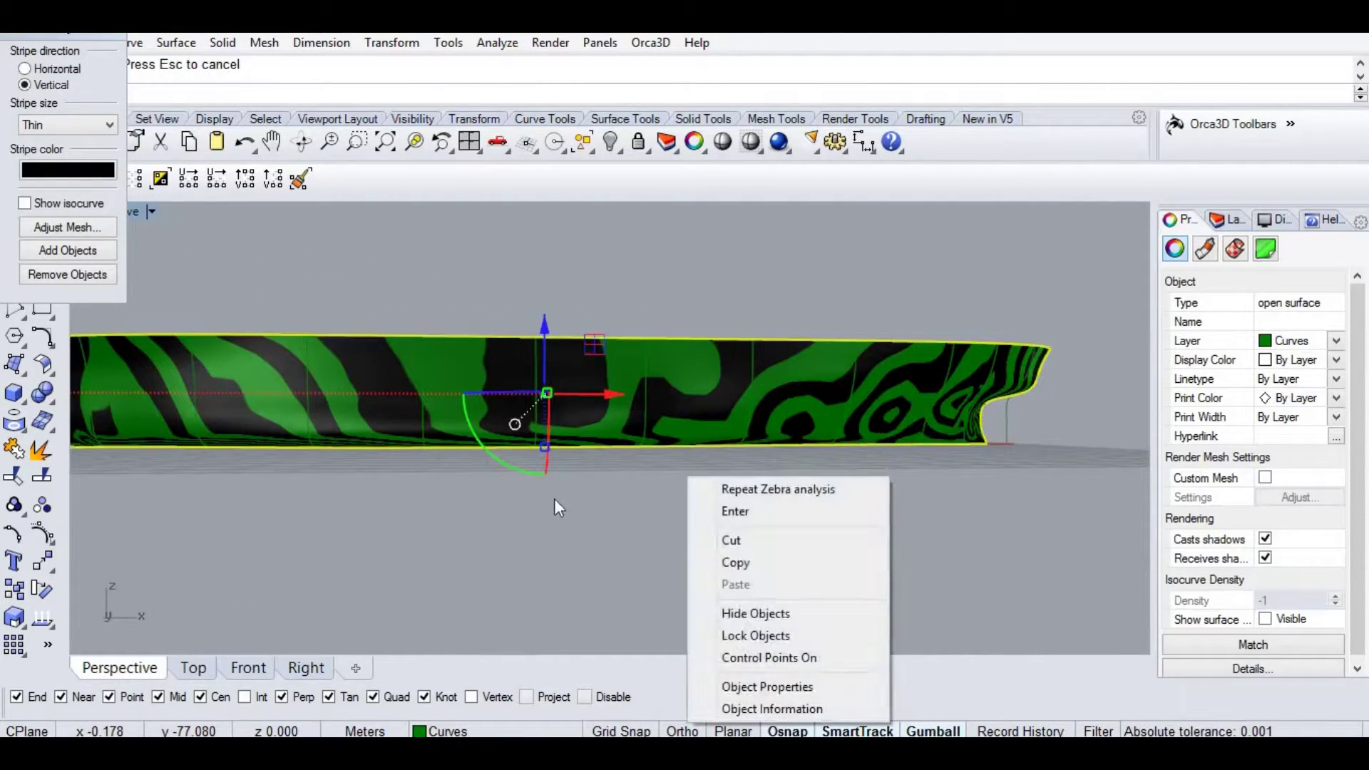
right_drag(554, 498, 539, 521)
Switch the zebra stripes to horizontal and examine the surface fairness around the hull.
click(25, 68)
right_drag(697, 516, 570, 497)
scroll(662, 439, up, 6)
scroll(662, 439, down, 4)
right_drag(662, 439, 599, 486)
scroll(790, 421, up, 8)
scroll(788, 418, down, 6)
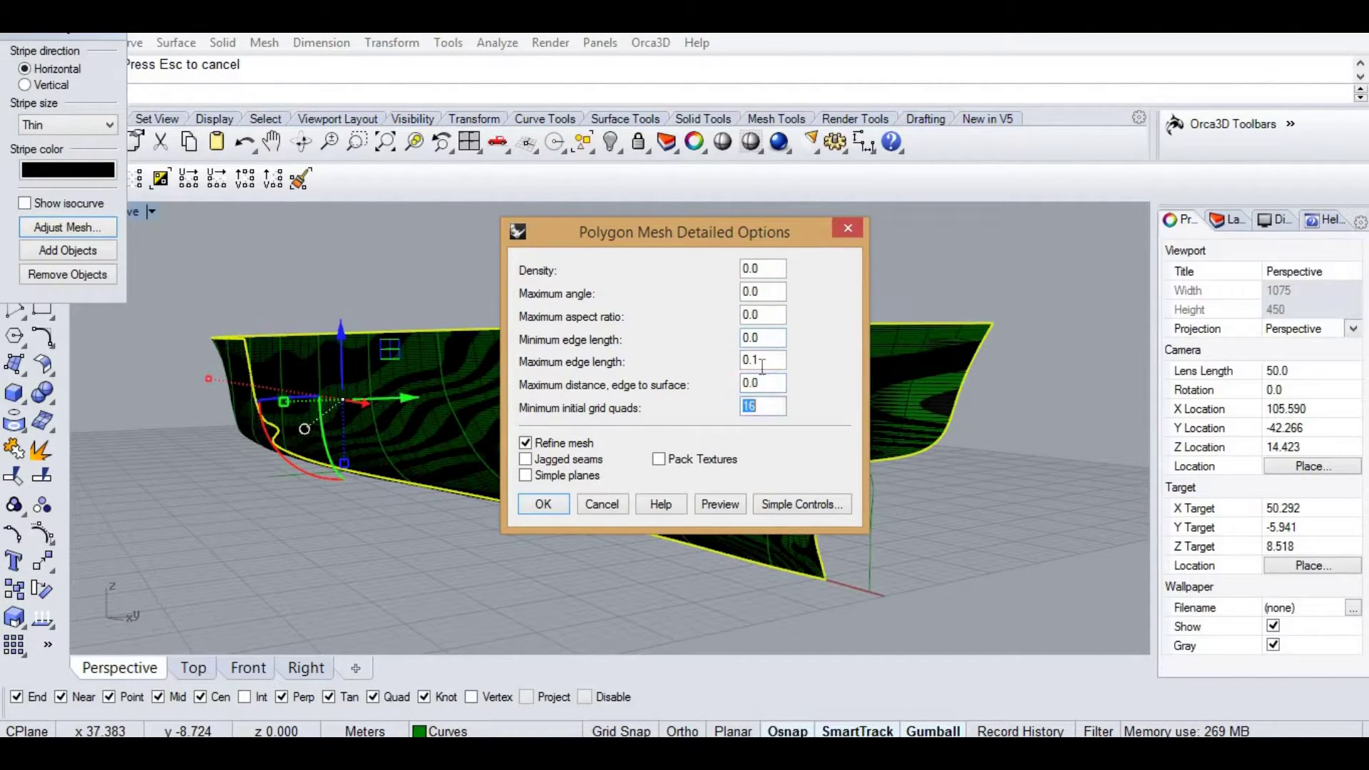
Preview the zebra analysis mesh with a maximum edge length of 0.1 and at least 16 initial grid quads.
click(709, 506)
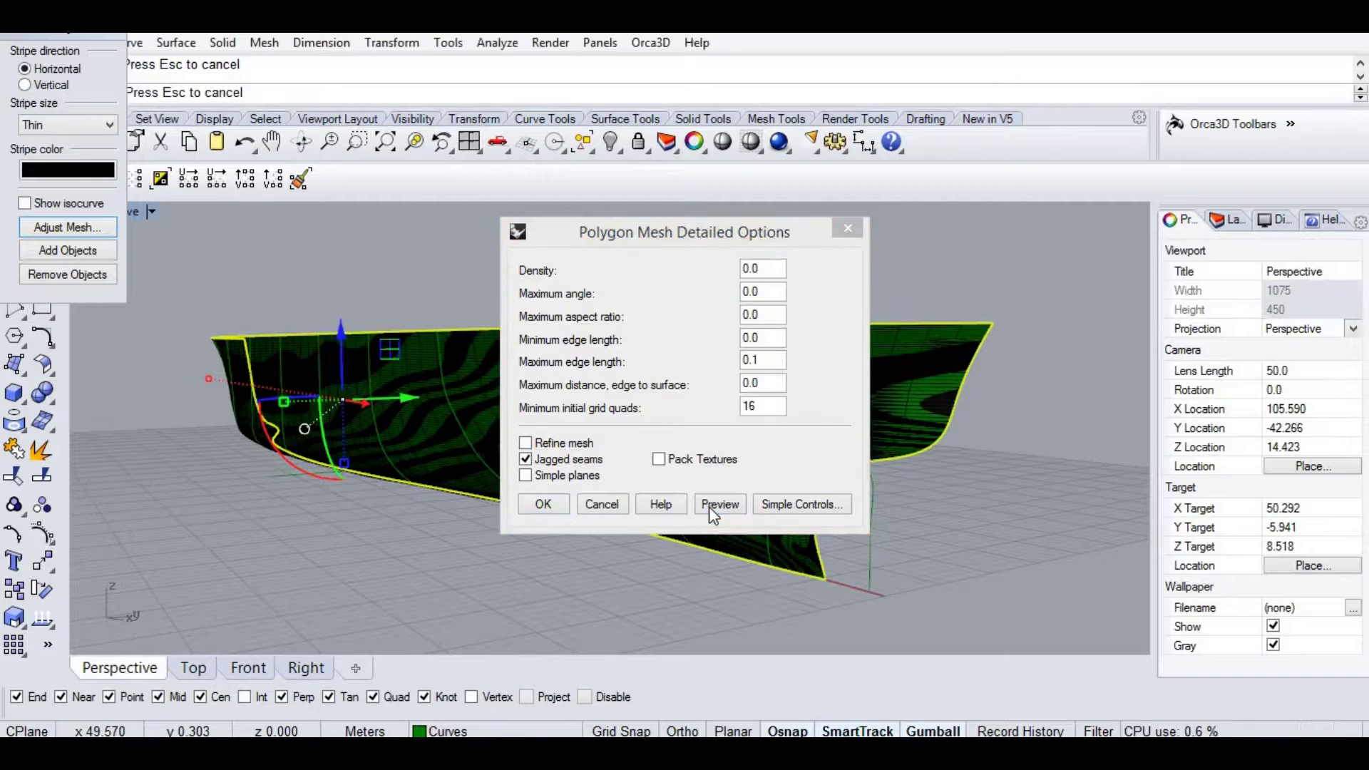
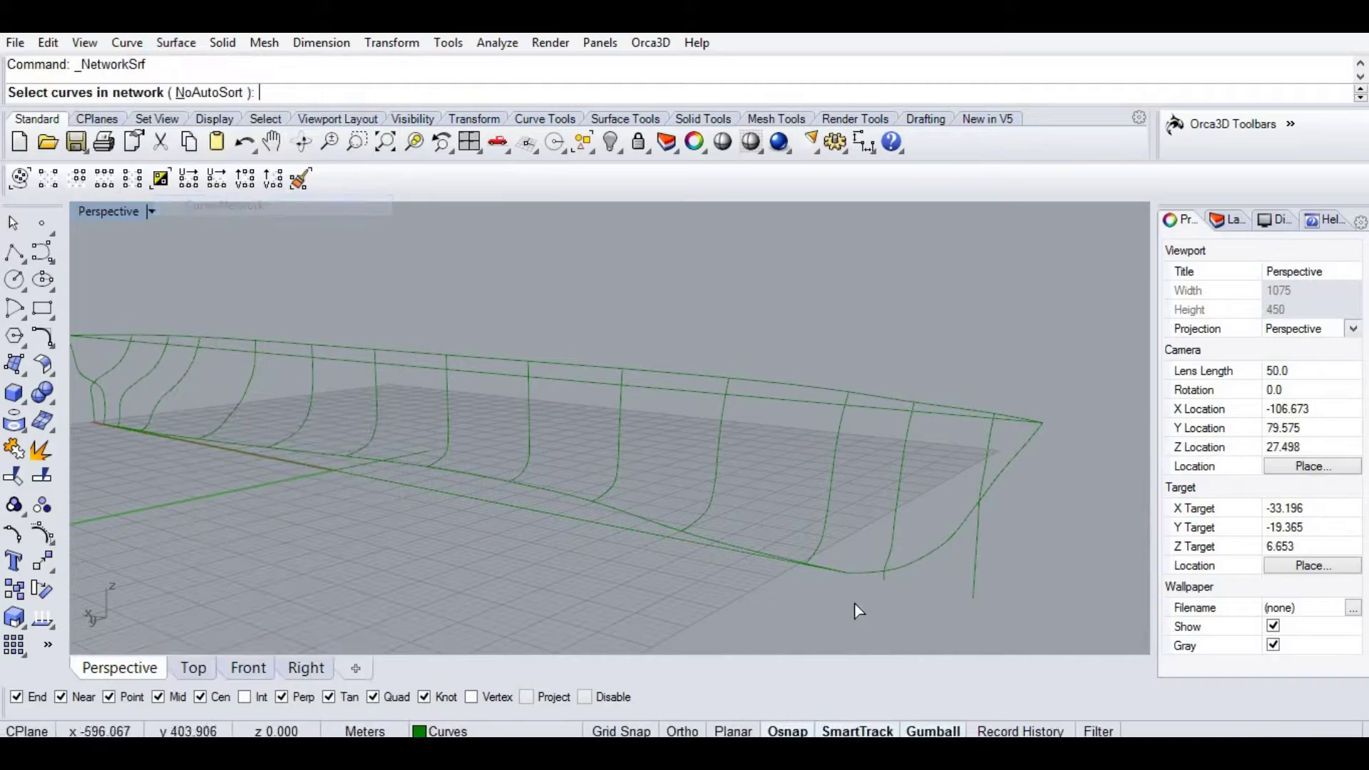
Start a curve network surface from one end profile and the intermediate sections, leaving out the sections that cross the end profiles.
click(947, 541)
shift+right_drag(673, 550, 700, 574)
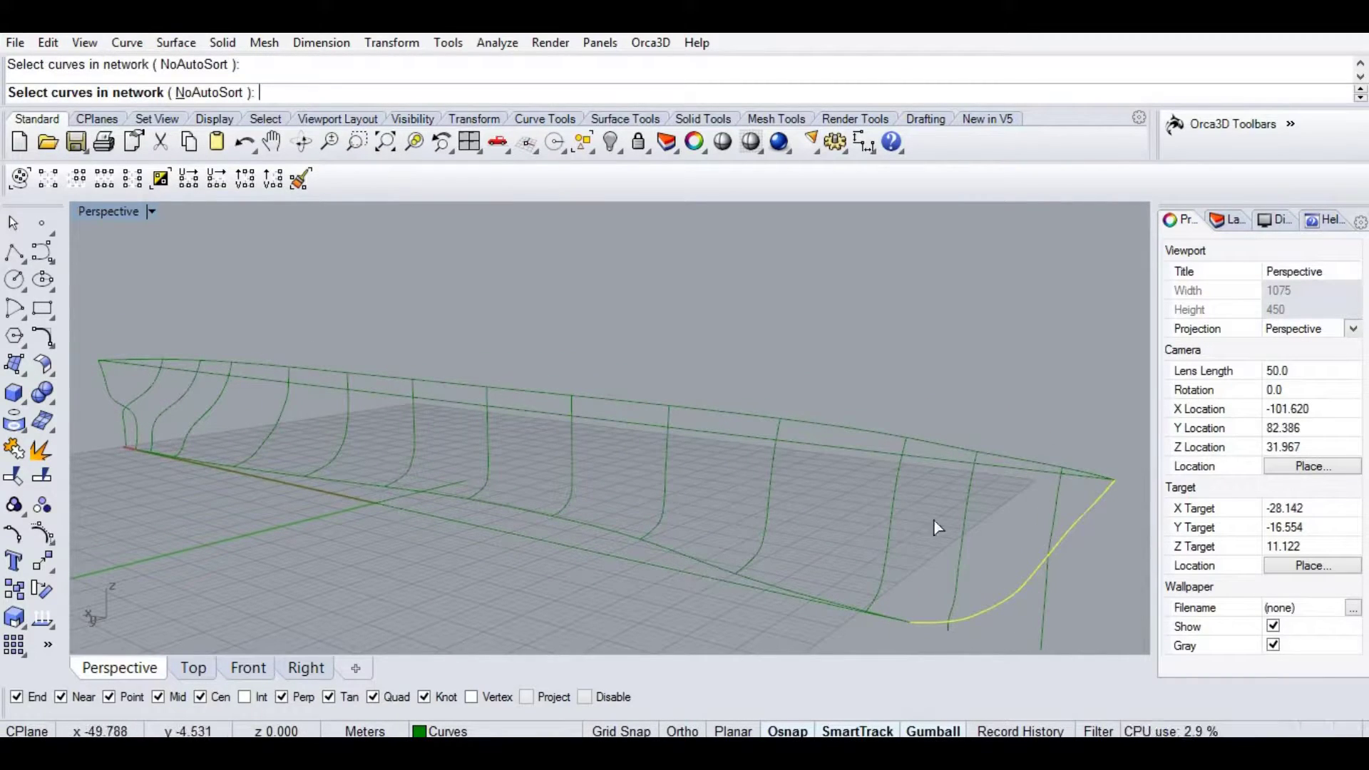
click(897, 525)
click(769, 486)
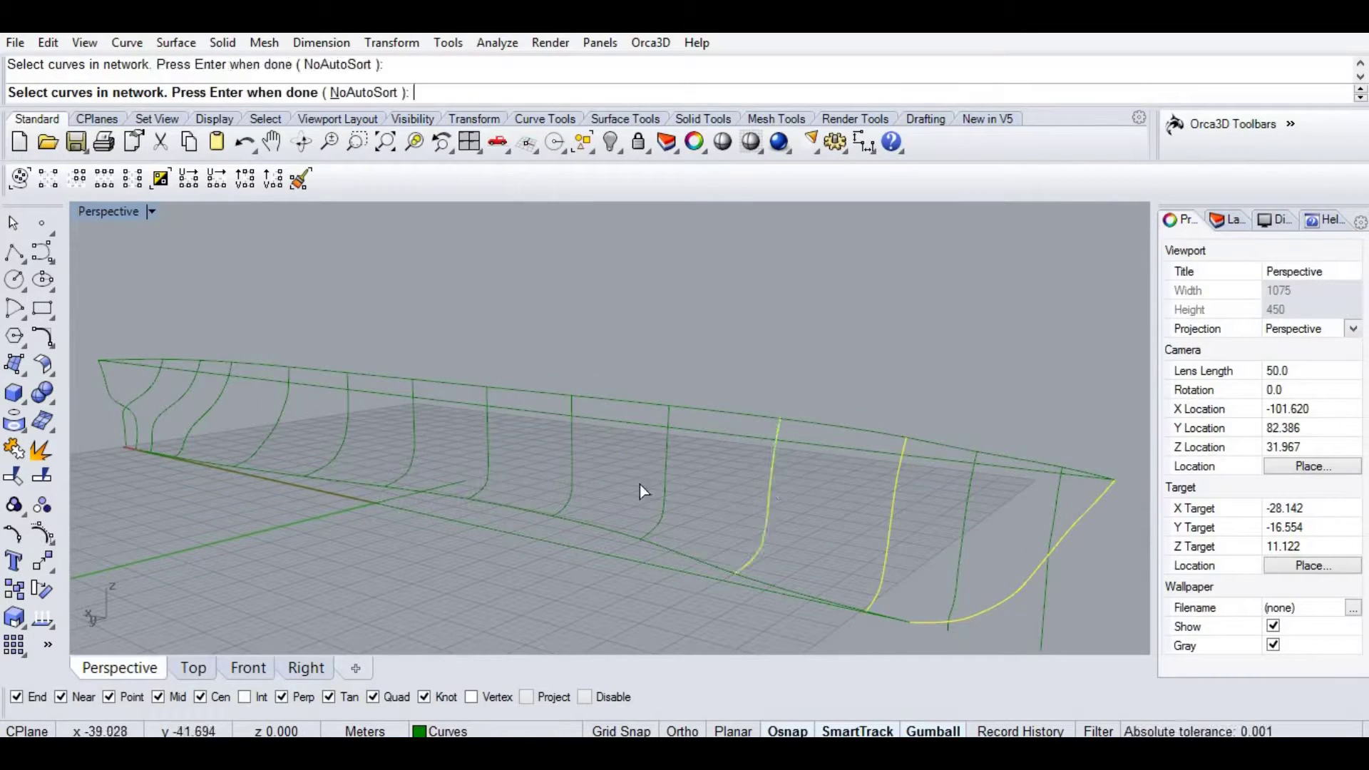
click(652, 481)
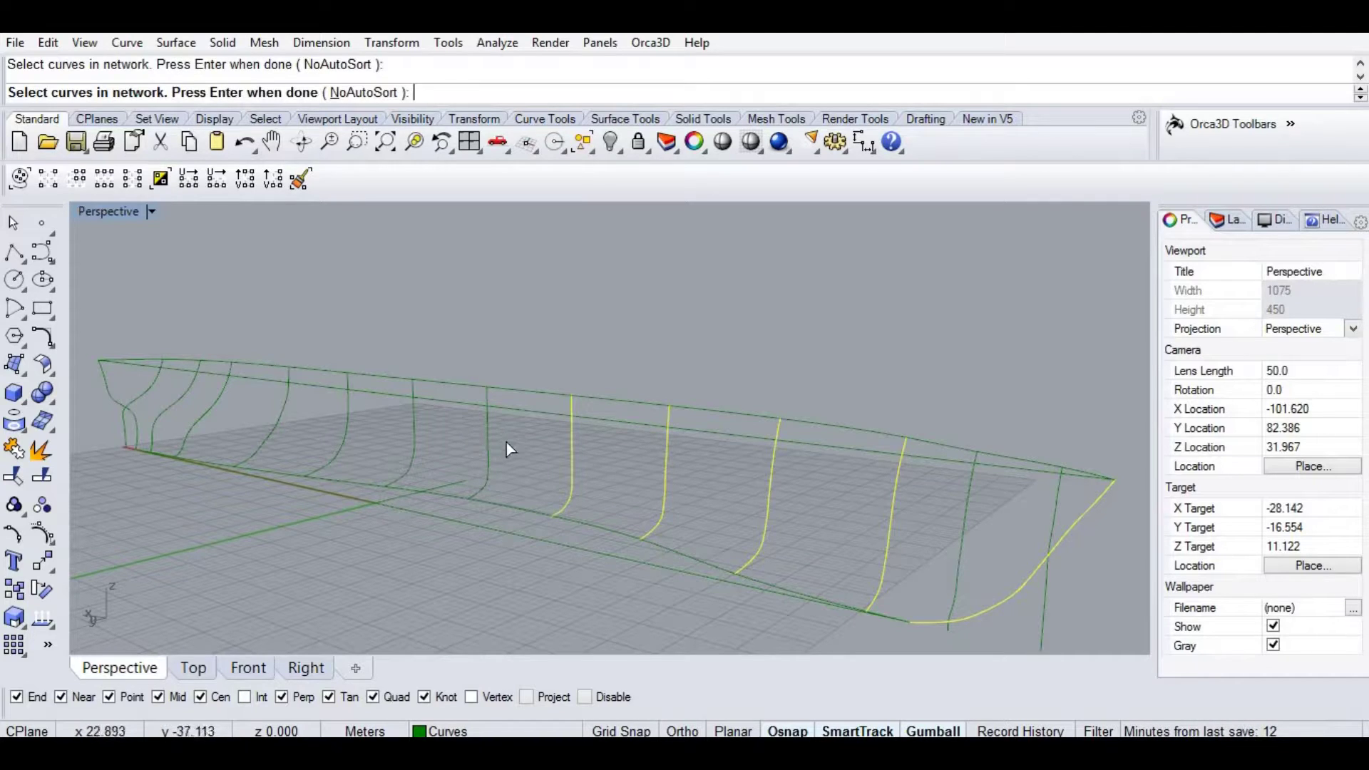
right_drag(344, 530, 406, 504)
drag(332, 525, 331, 526)
shift+right_drag(328, 507, 454, 558)
click(404, 537)
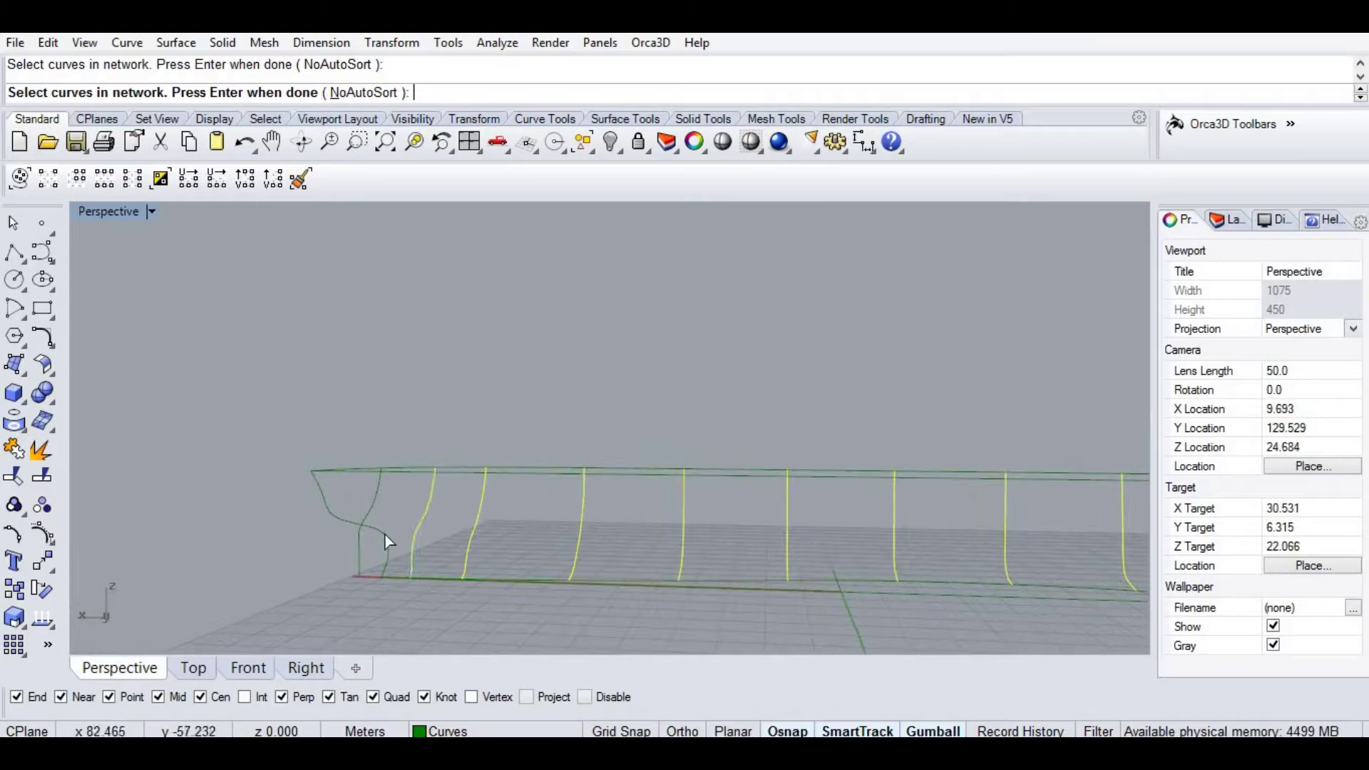
Add the opposite end profile and the upper and lower edge curves to the network and finish the curve selection.
click(384, 538)
right_drag(551, 618, 746, 457)
click(746, 457)
click(758, 600)
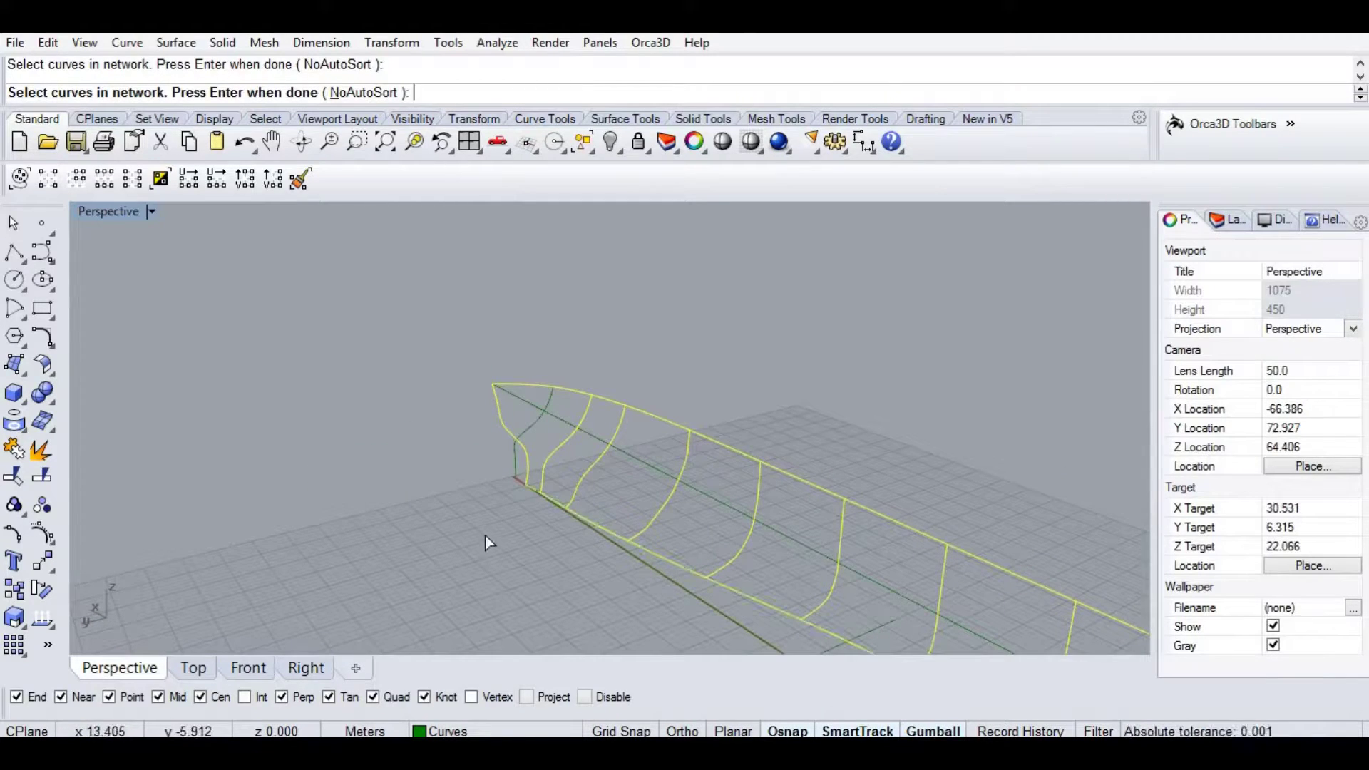
key(Return)
Preview the network surface and create it with 0.001 edge and 0.01 interior tolerances and position matching on all edges.
right_drag(855, 604, 592, 480)
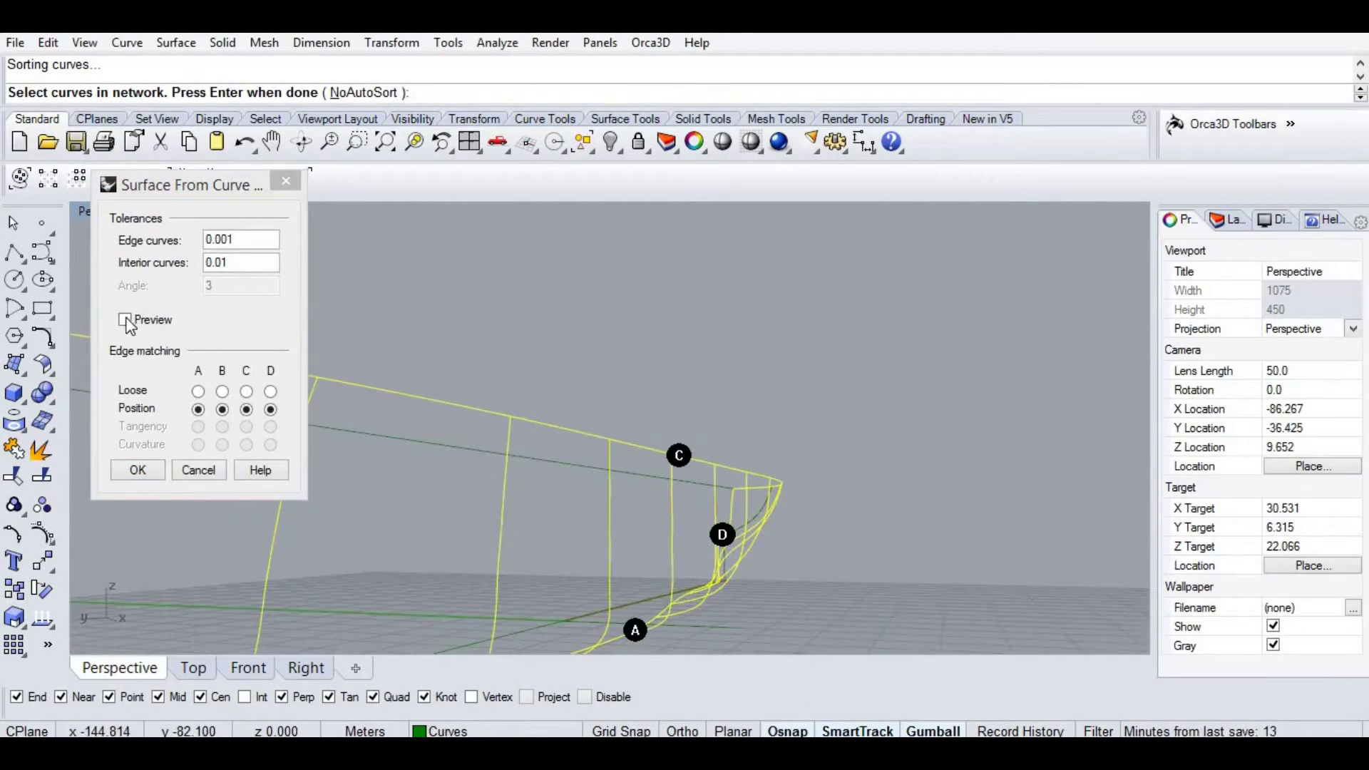
click(125, 320)
right_drag(529, 520, 585, 471)
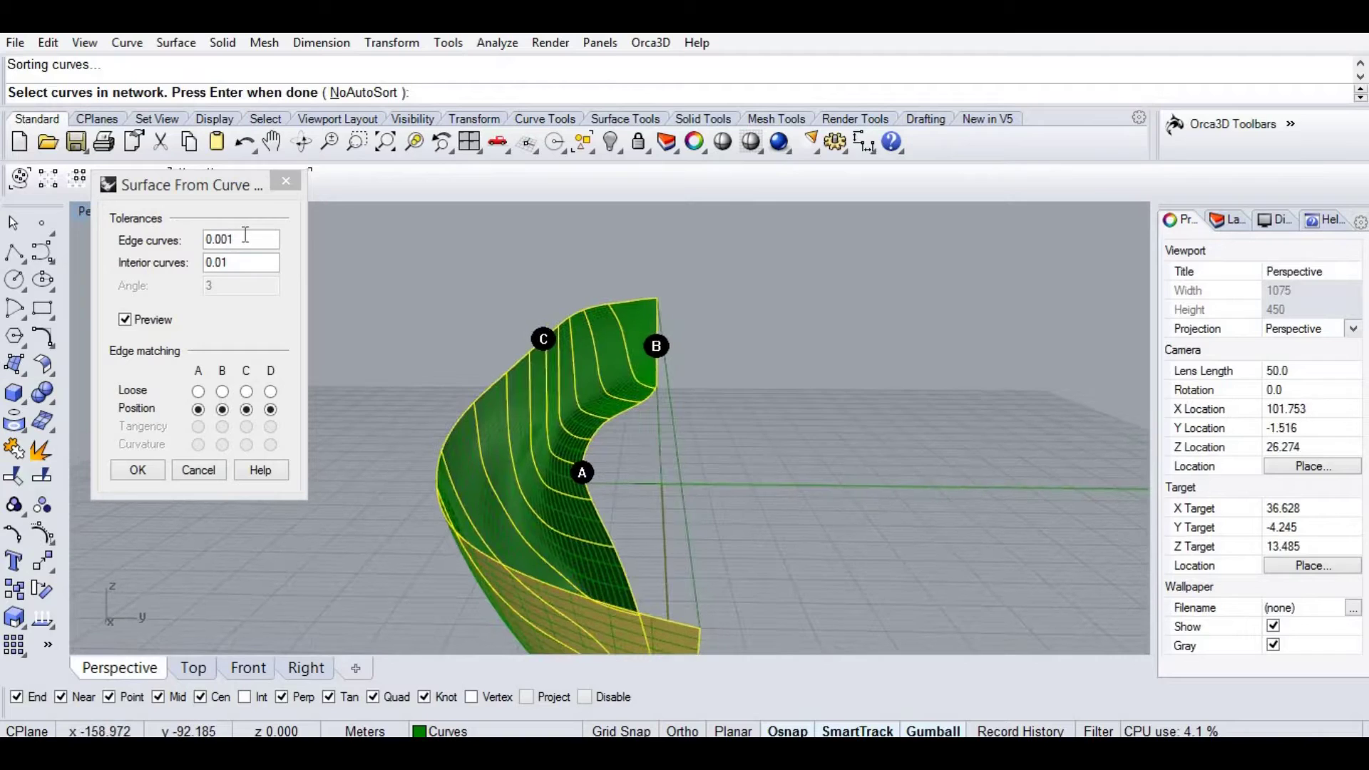
click(246, 238)
click(247, 264)
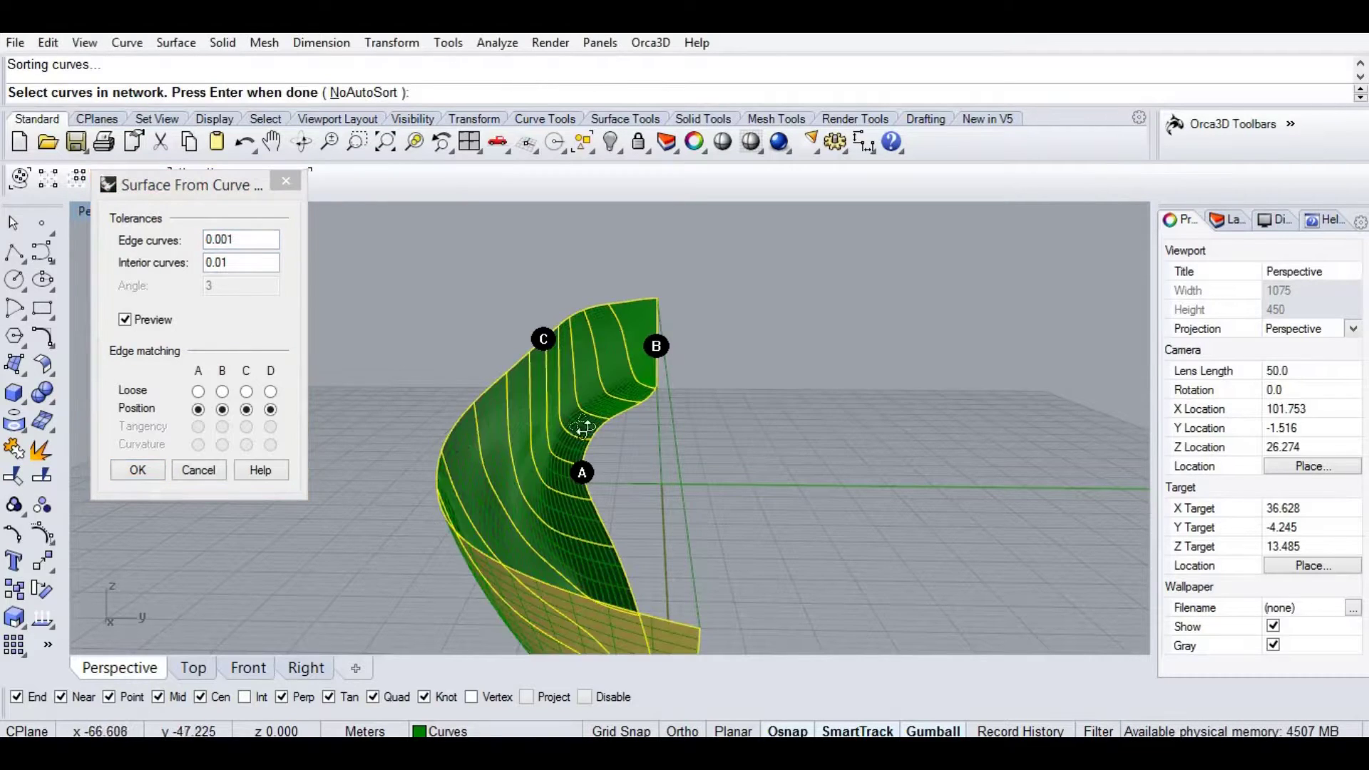
right_drag(392, 350, 741, 499)
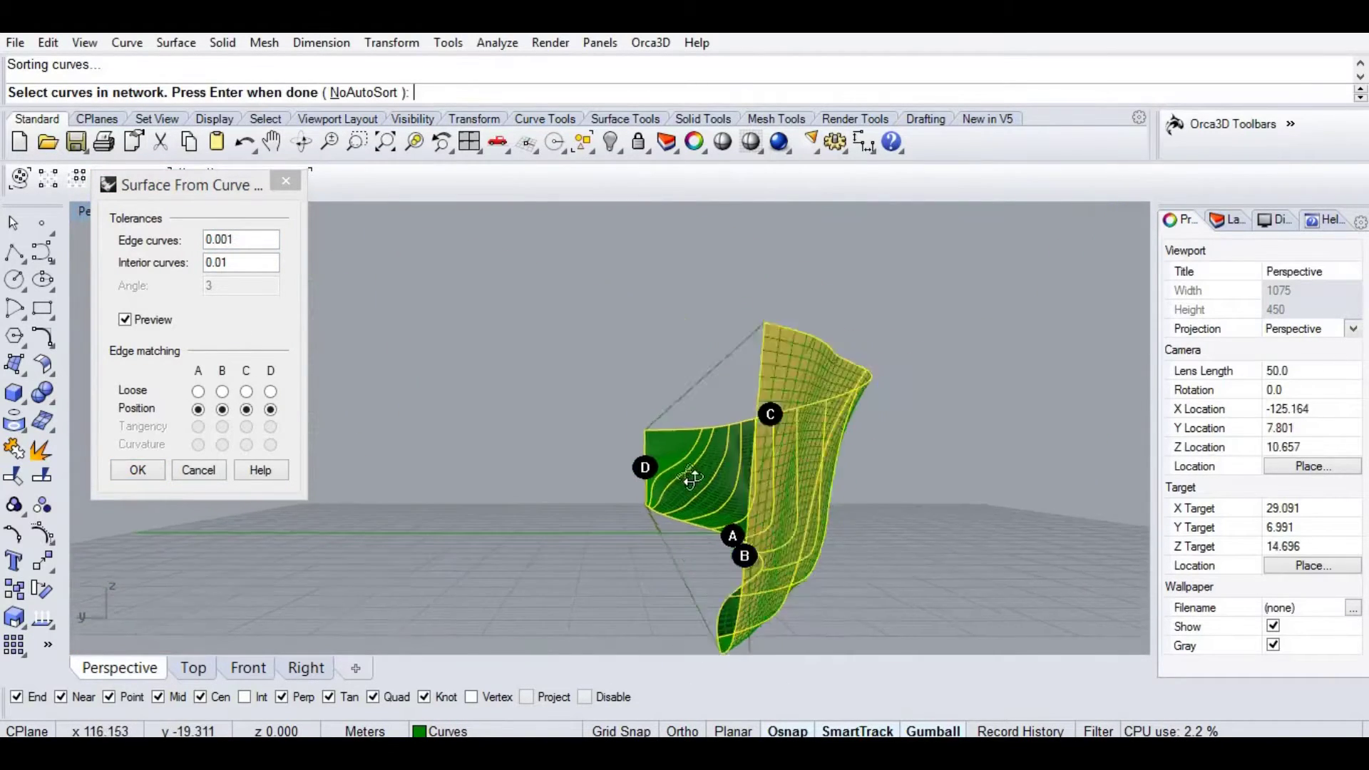
click(137, 470)
Flip the normal direction of the network hull surface so that it points outward.
right_drag(138, 475, 617, 555)
click(677, 499)
click(43, 617)
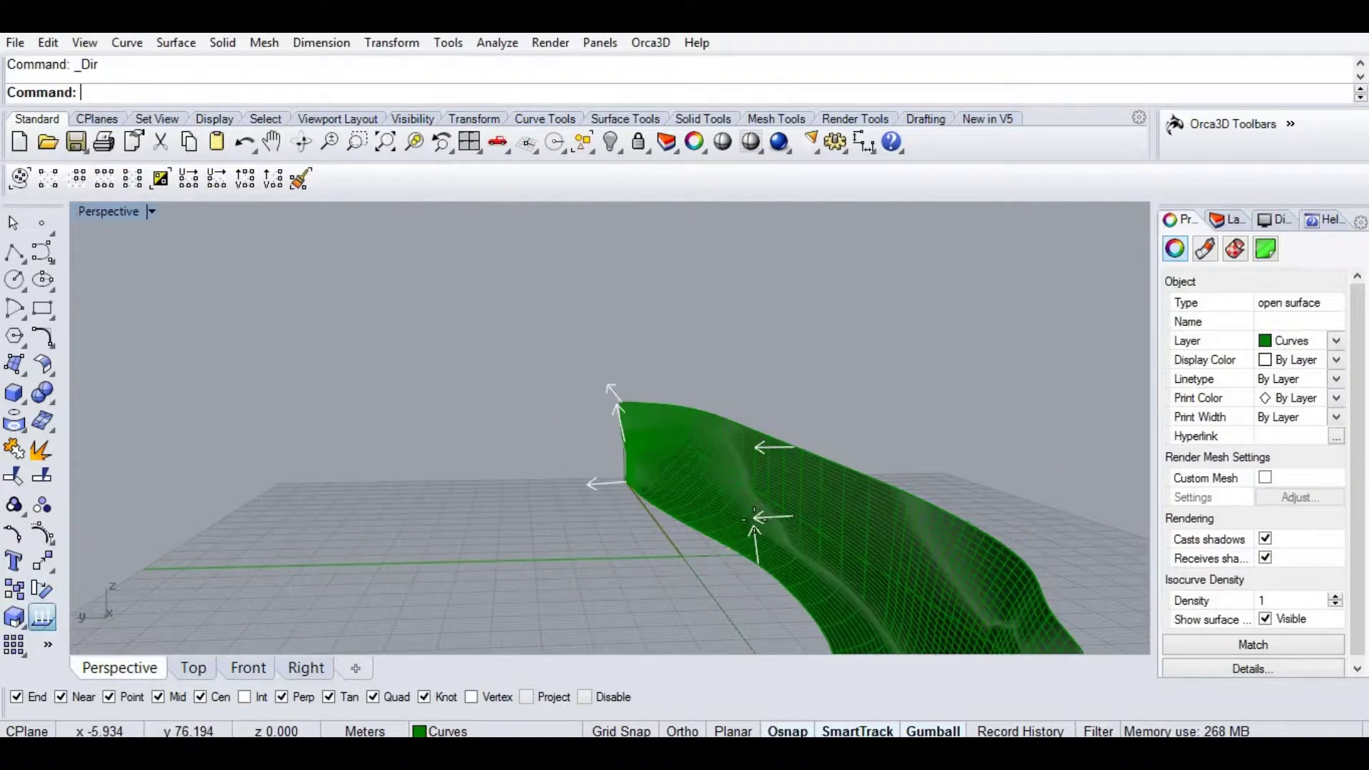
click(858, 519)
right_click(857, 519)
Turn off the isocurve display of the network hull surface.
right_drag(857, 519, 1005, 442)
click(743, 545)
right_drag(846, 378, 793, 409)
click(793, 409)
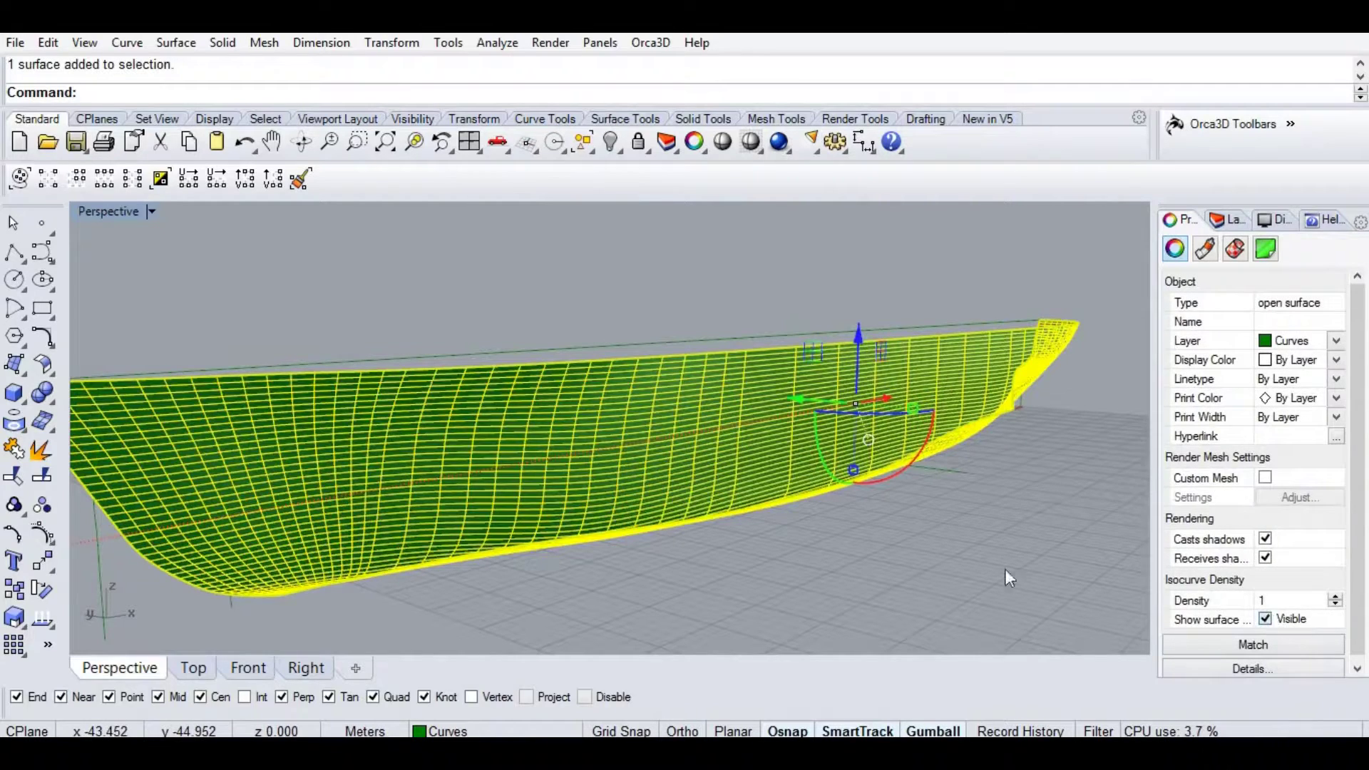
click(932, 504)
right_drag(932, 504, 842, 361)
click(842, 360)
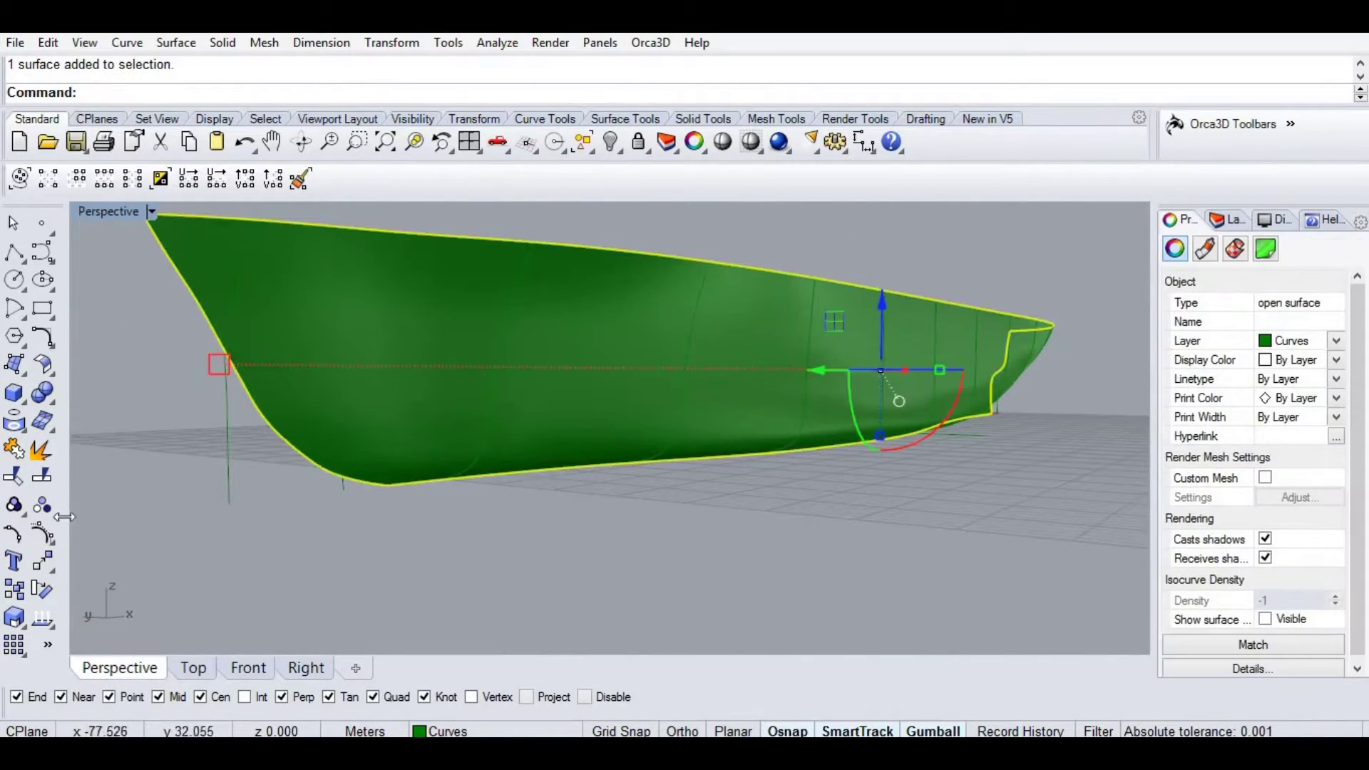
Run a zebra analysis with thin horizontal stripes on the network surface and examine both ends and the underside.
click(53, 632)
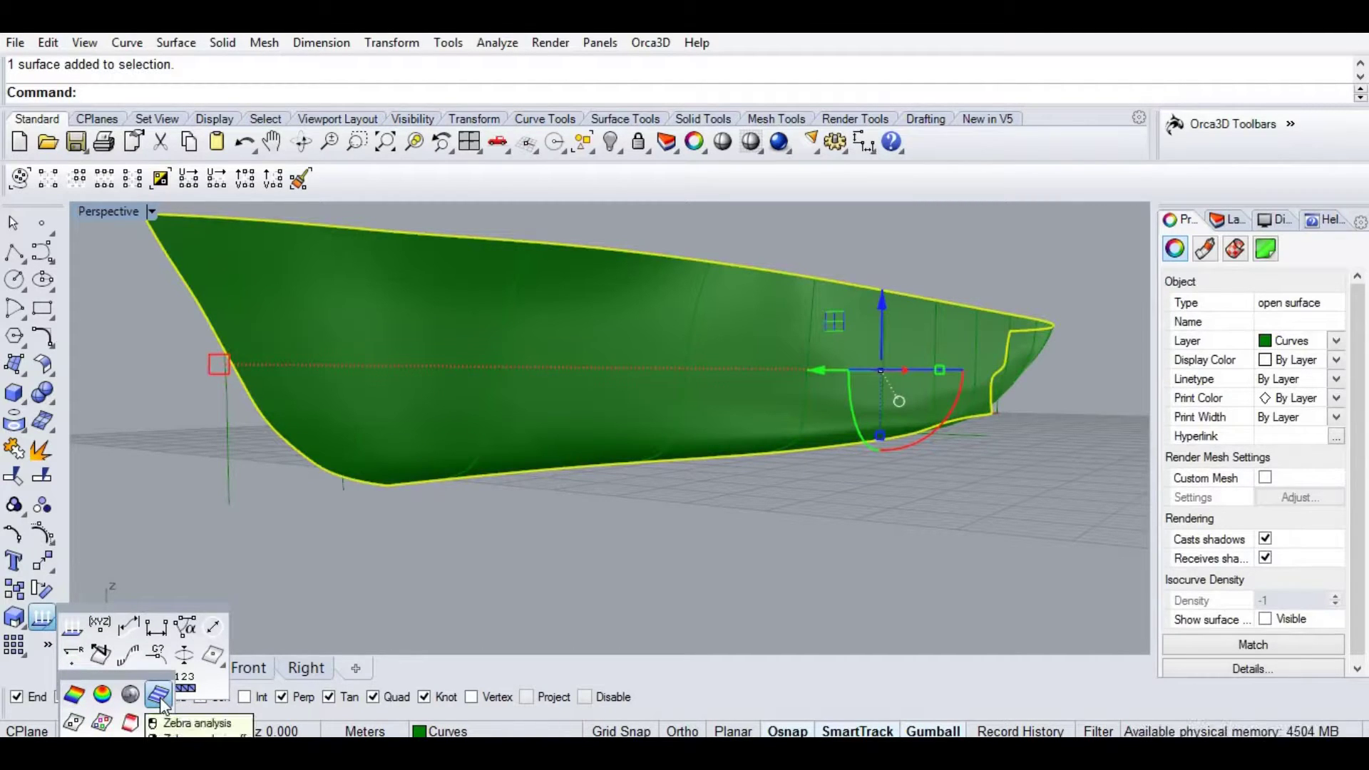
click(160, 697)
right_drag(1011, 462, 601, 353)
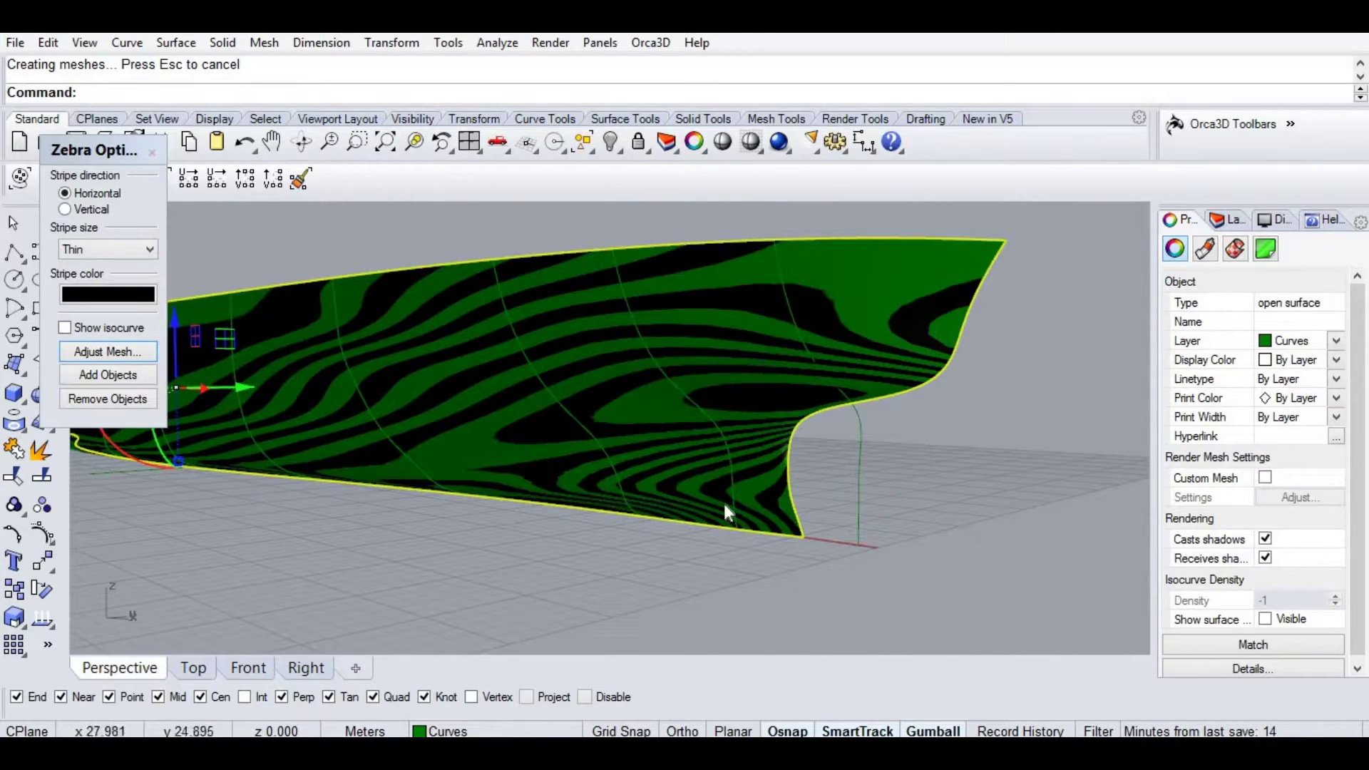
right_drag(382, 407, 375, 306)
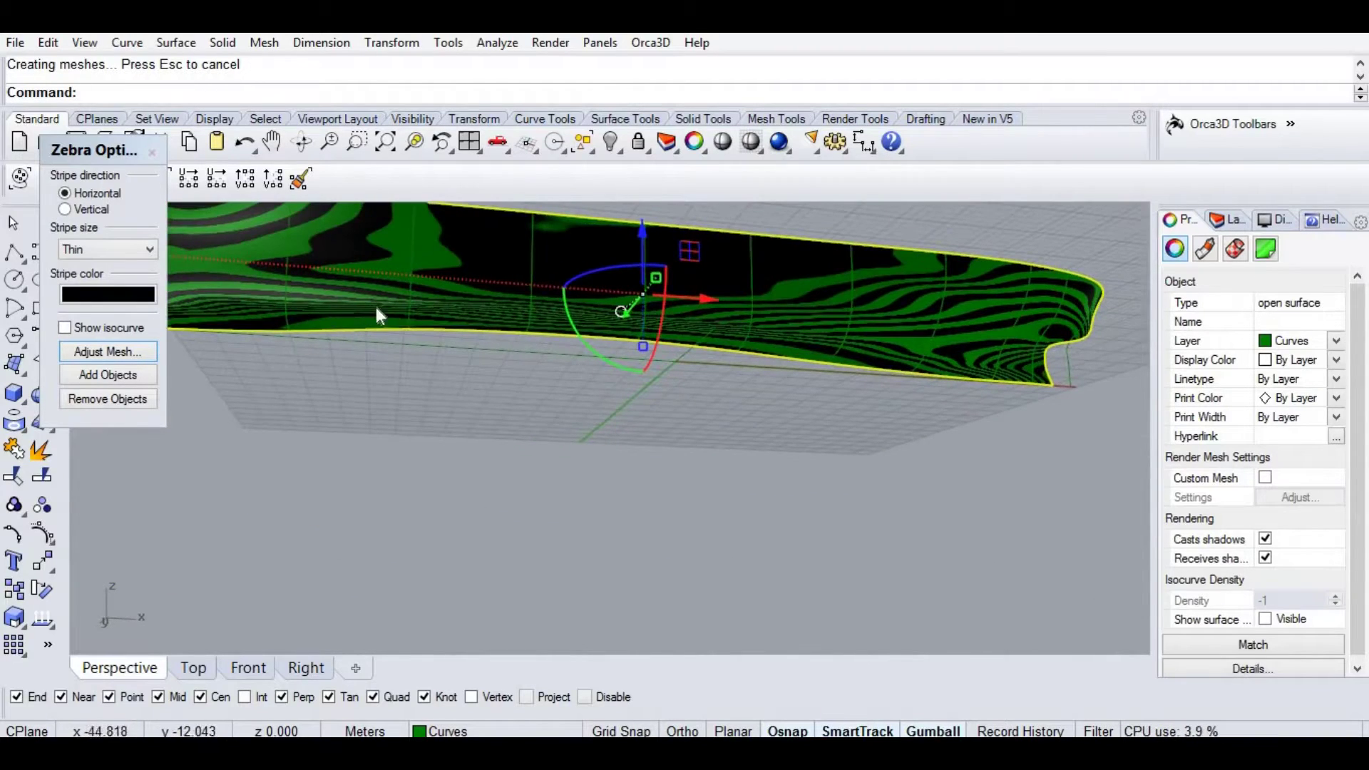
right_drag(879, 396, 580, 401)
scroll(574, 404, up, 4)
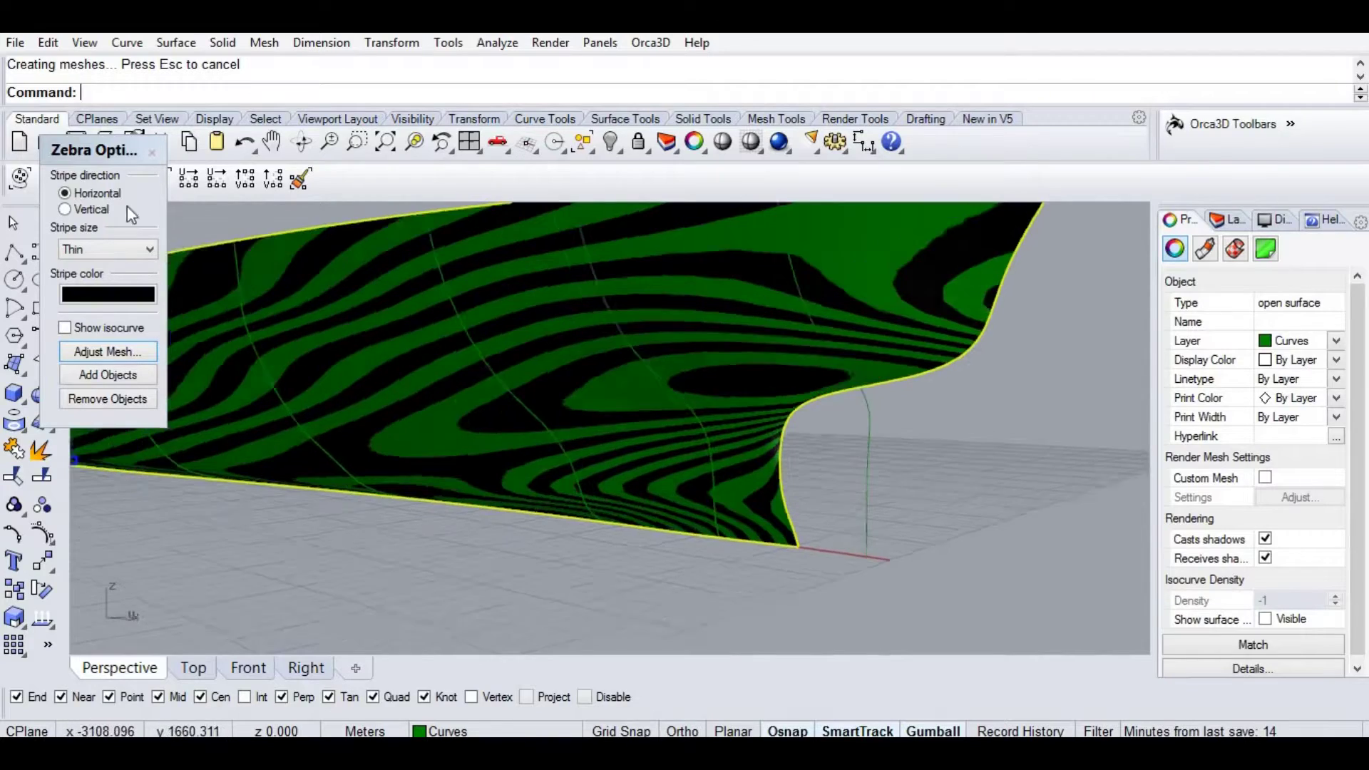
Switch the zebra stripes to vertical, examine the network surface along its length, and end the analysis.
click(65, 209)
shift+right_drag(412, 437, 561, 453)
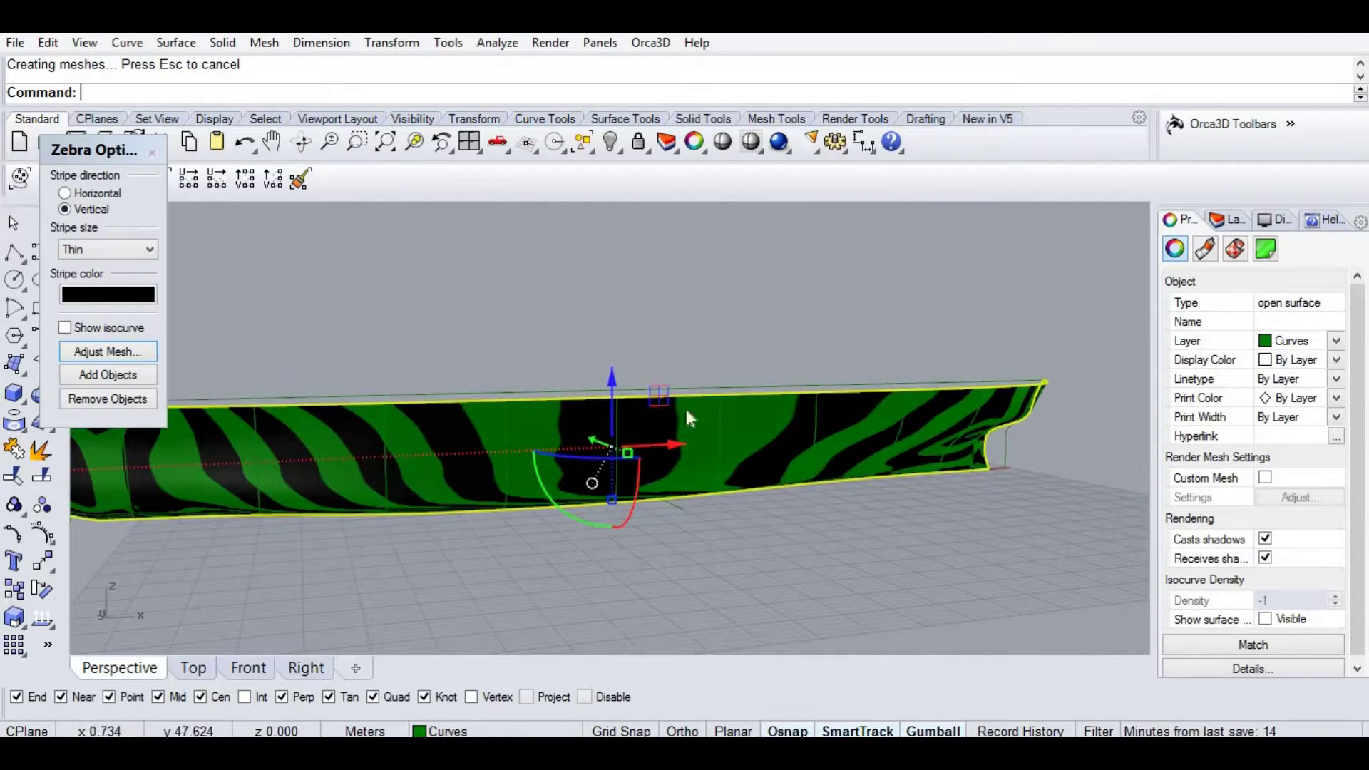
right_drag(571, 545, 439, 509)
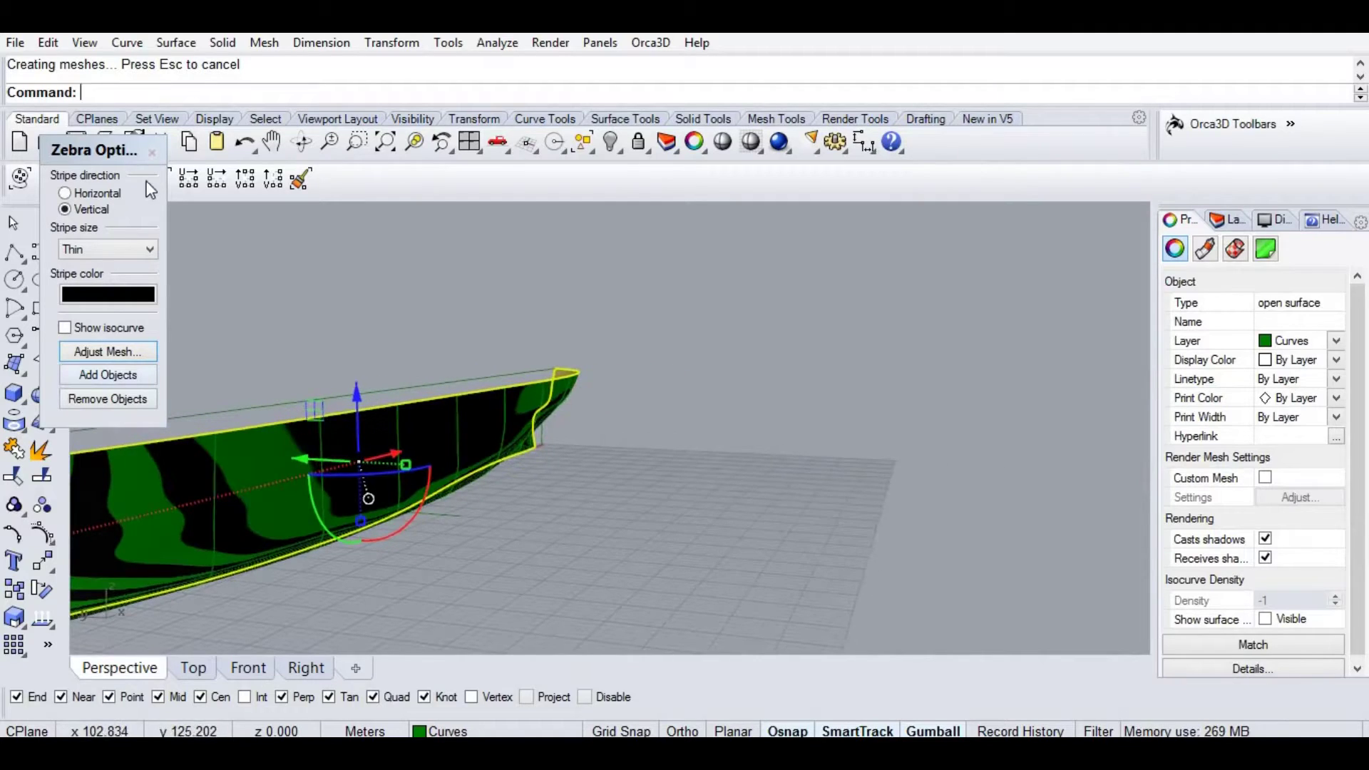
click(152, 152)
right_drag(528, 473, 542, 538)
click(541, 538)
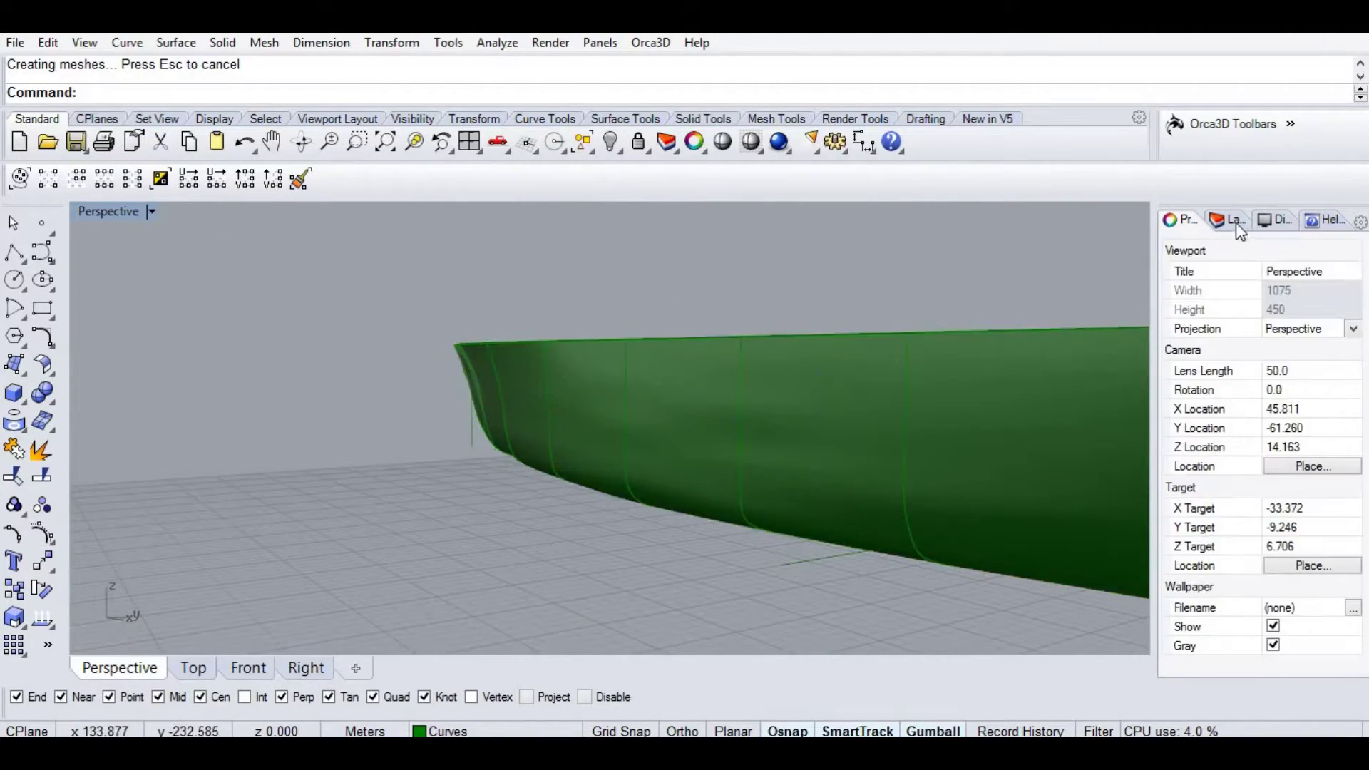
Set the colour of Layer 05 to Purple.
click(1232, 220)
click(1211, 370)
click(1298, 371)
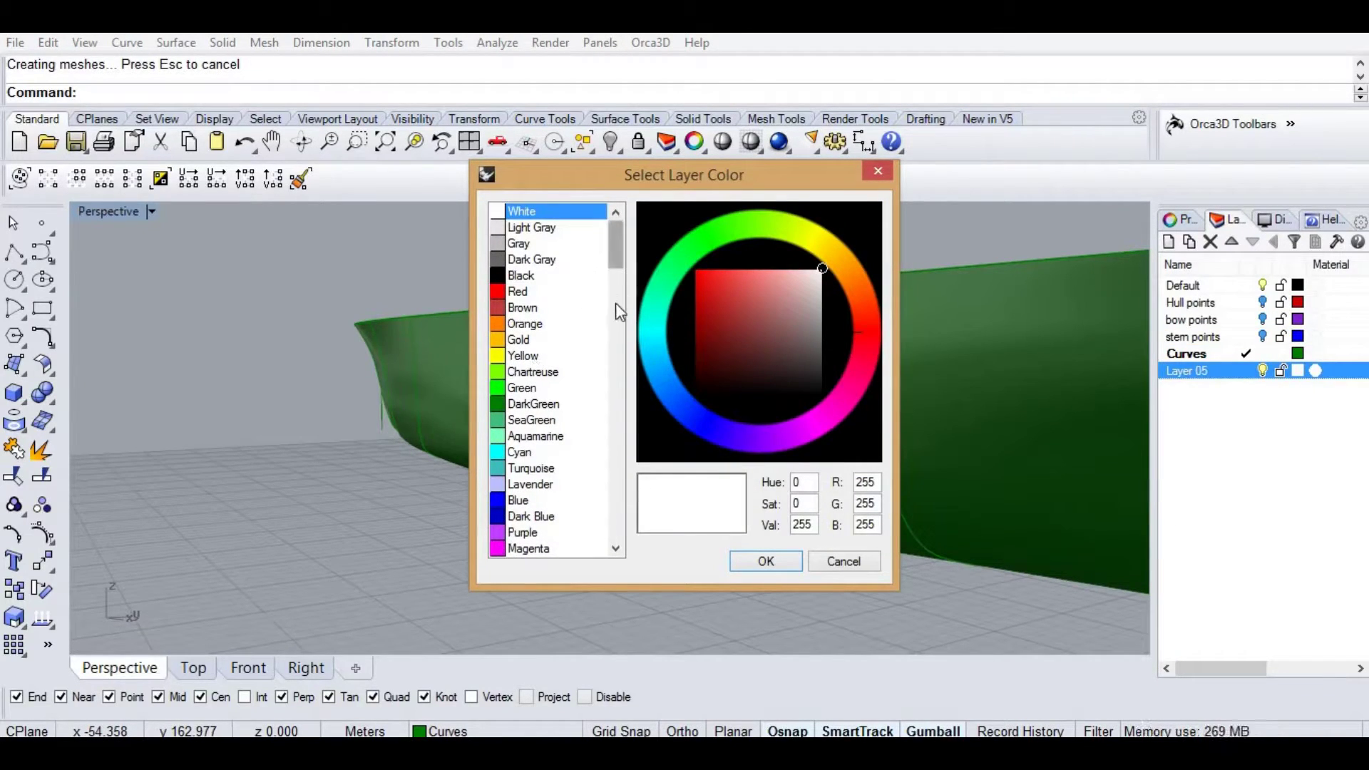
scroll(617, 300, down, 5)
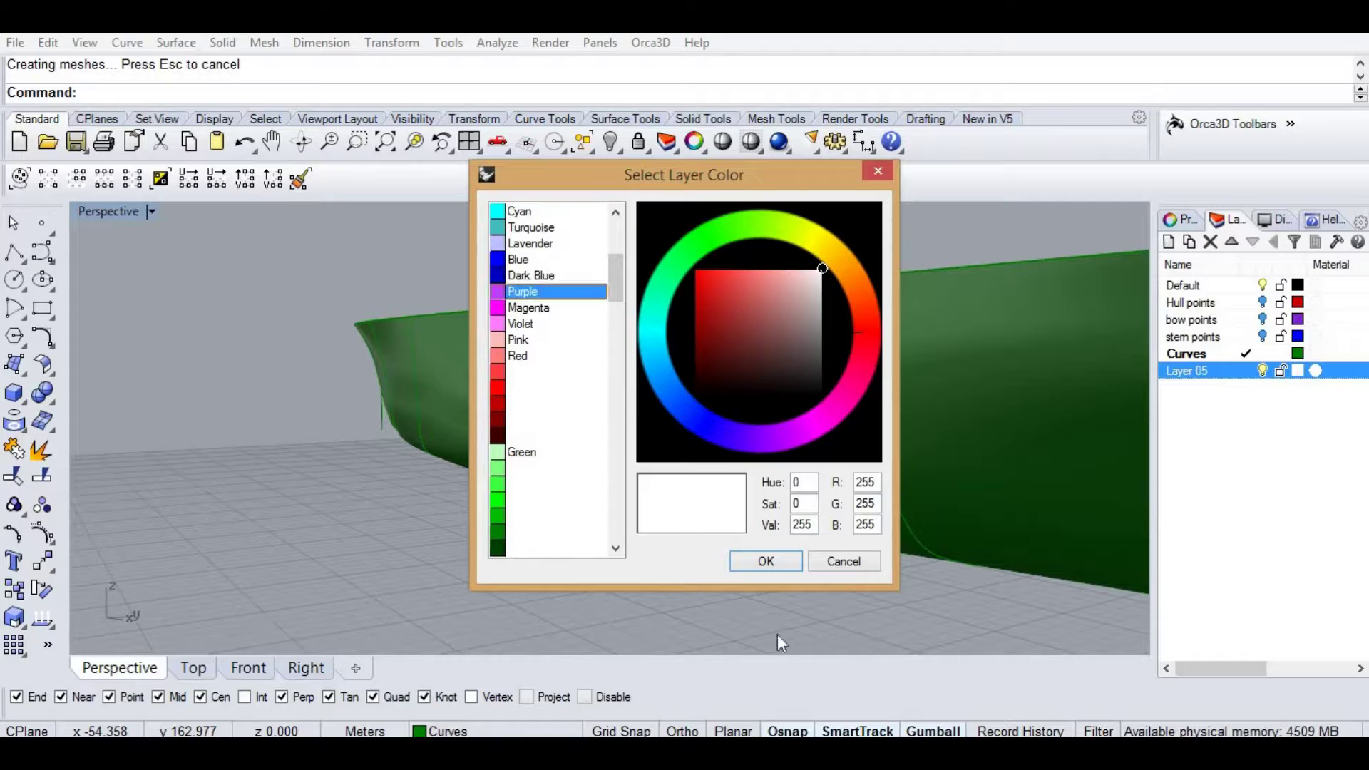
click(757, 561)
Move the hull surface to Layer 05, make that layer current and hide the Curves layer.
click(761, 459)
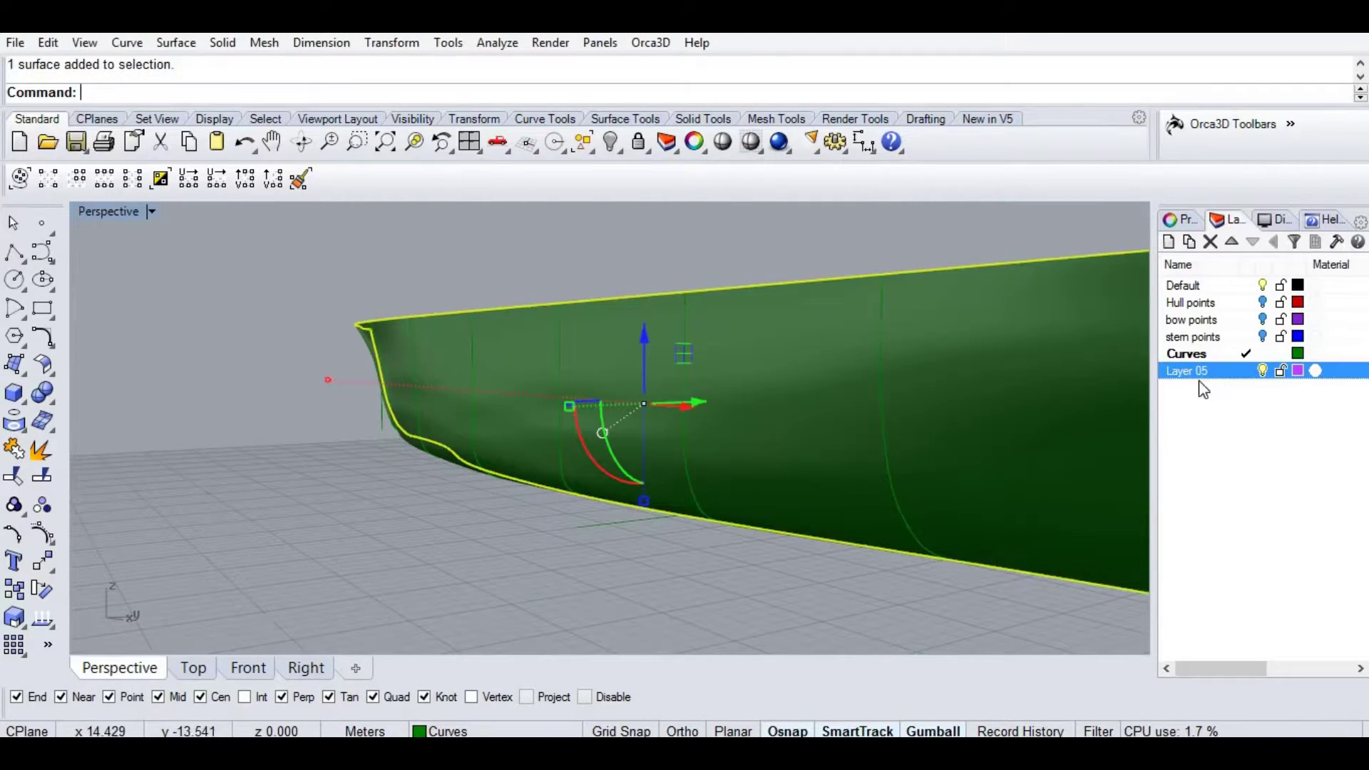
right_click(1212, 662)
click(1220, 653)
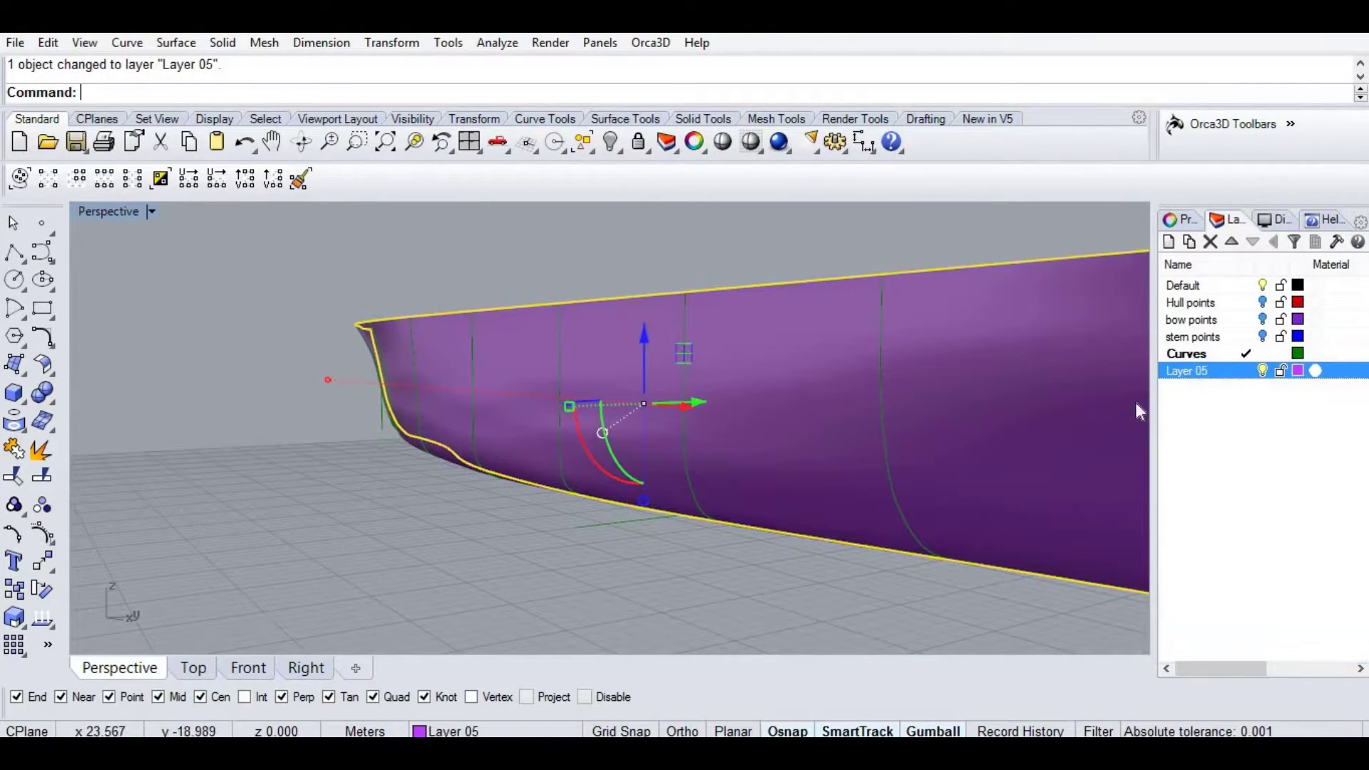
click(1246, 371)
click(1262, 354)
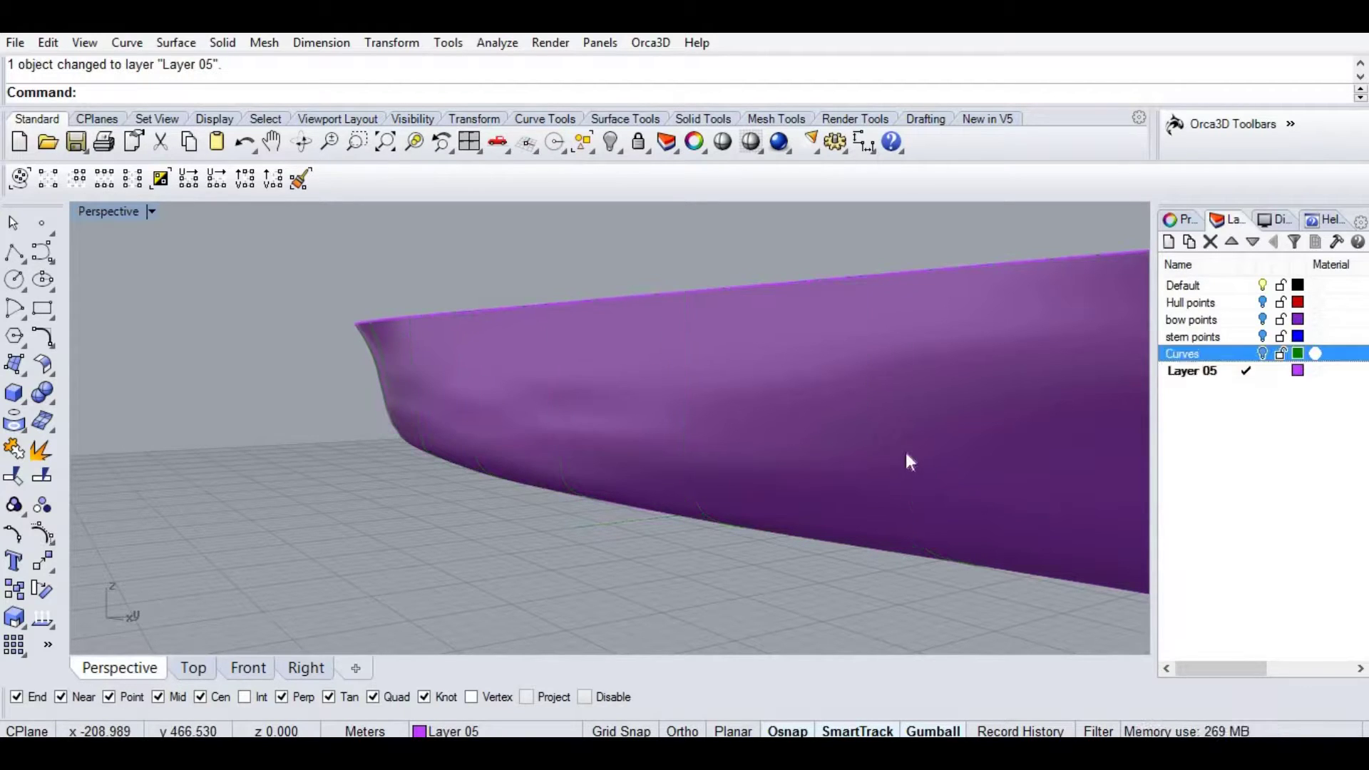
Mirror a copy of the half hull surface across the centreline, starting the mirror plane at the origin 0.
right_drag(907, 459, 456, 599)
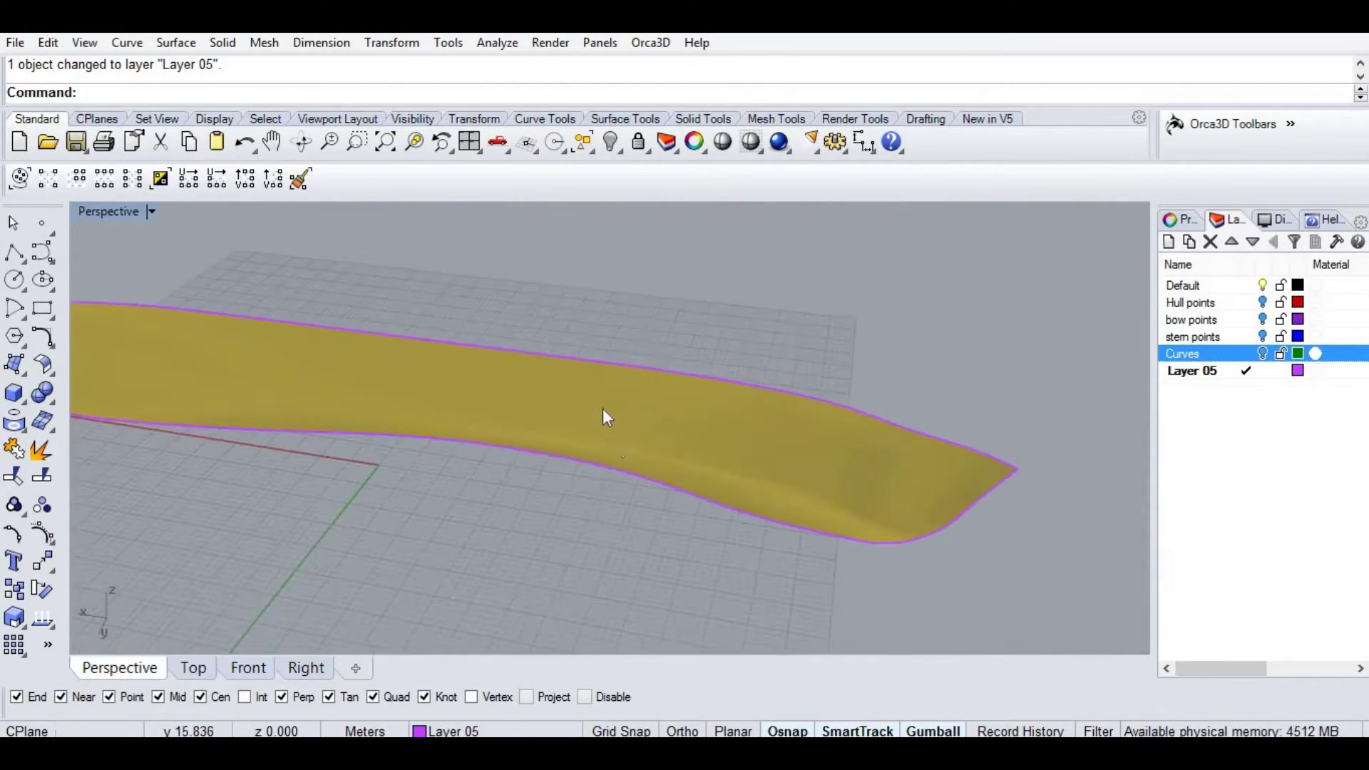
click(605, 409)
right_drag(605, 409, 357, 474)
key(Escape)
right_drag(734, 419, 565, 454)
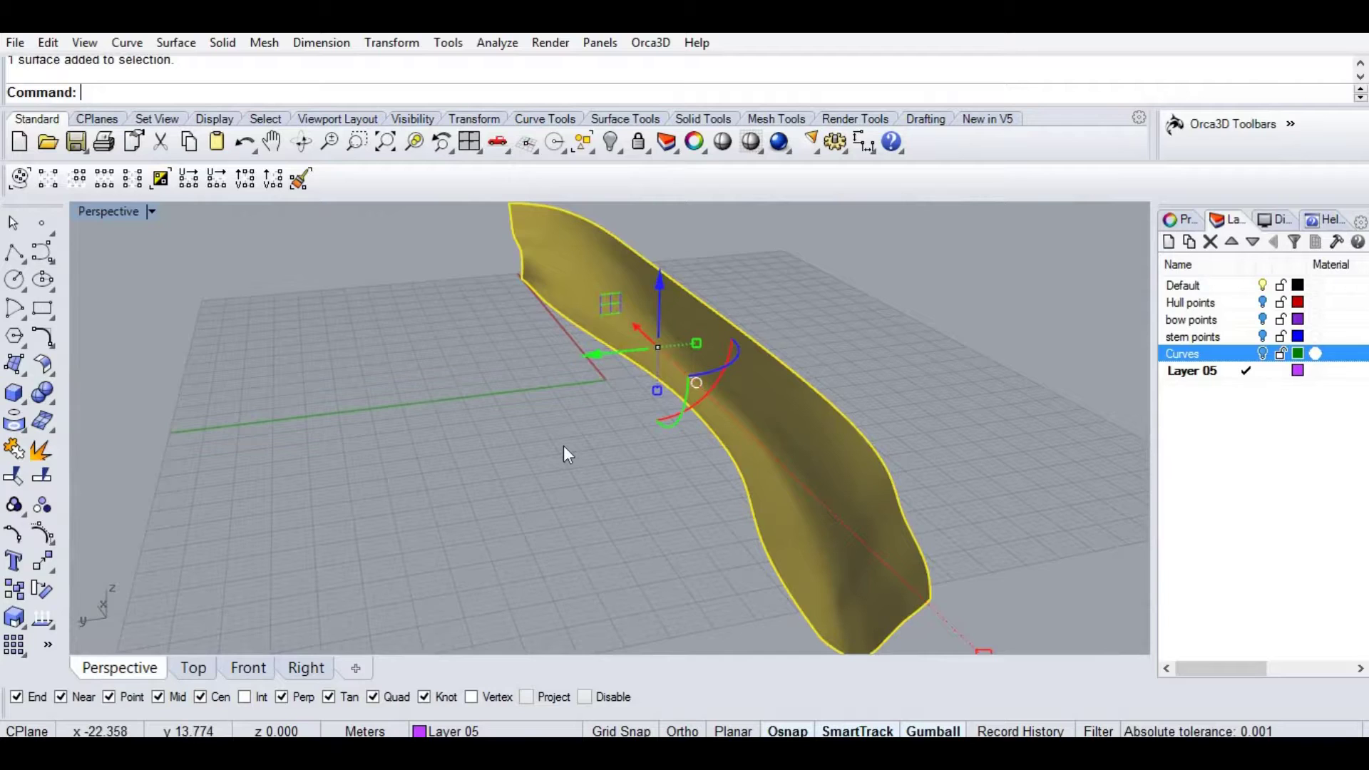
text(Mirror)
key(Return)
text(0)
key(Return)
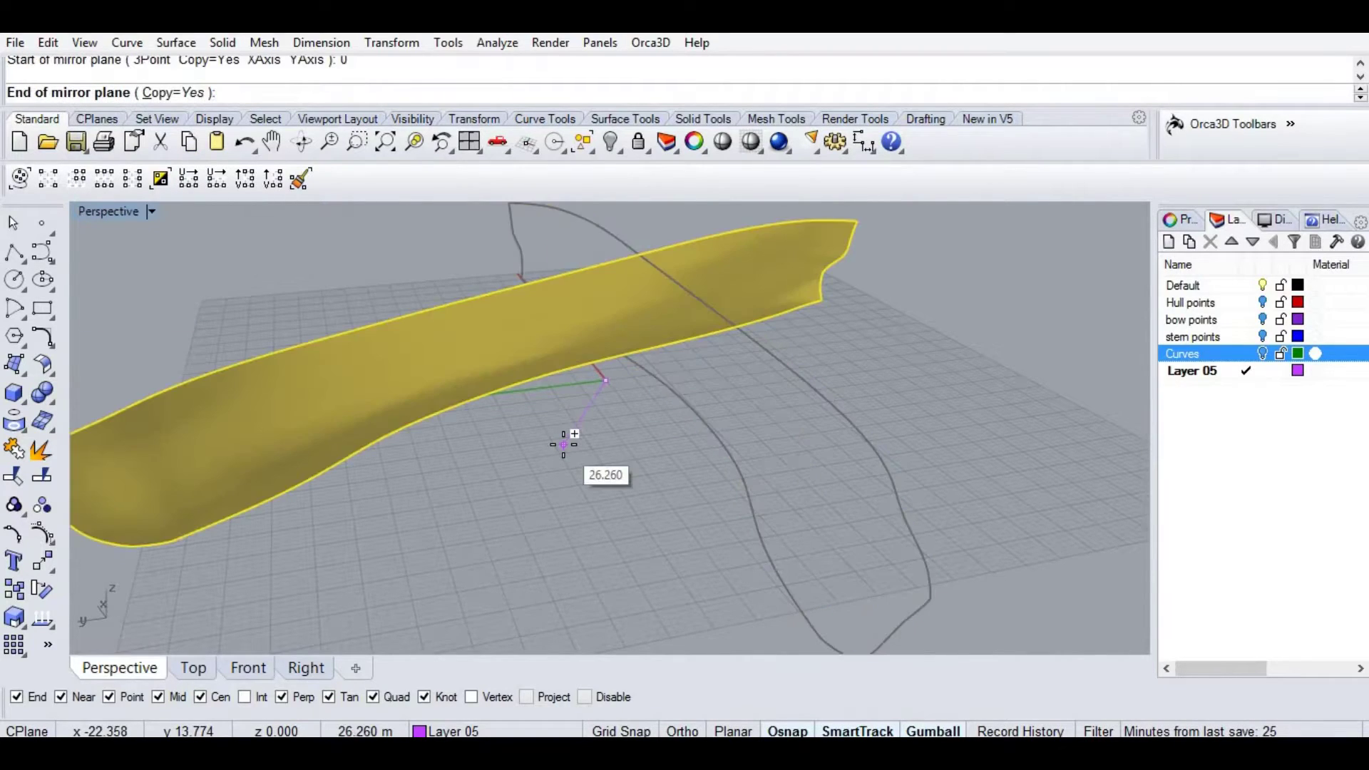
shift+click(643, 534)
right_click(631, 537)
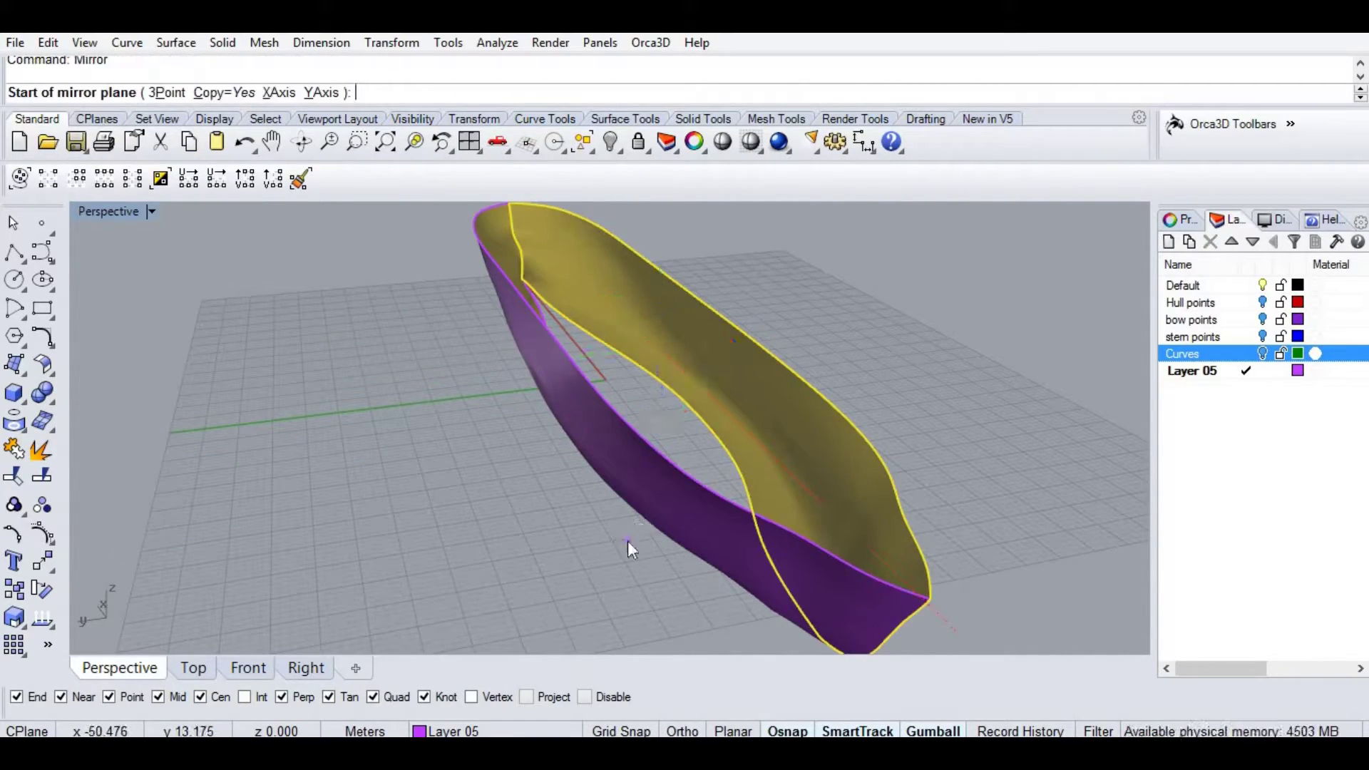
key(Escape)
Join the original and mirrored hull halves into one object.
right_drag(627, 557, 563, 494)
click(563, 494)
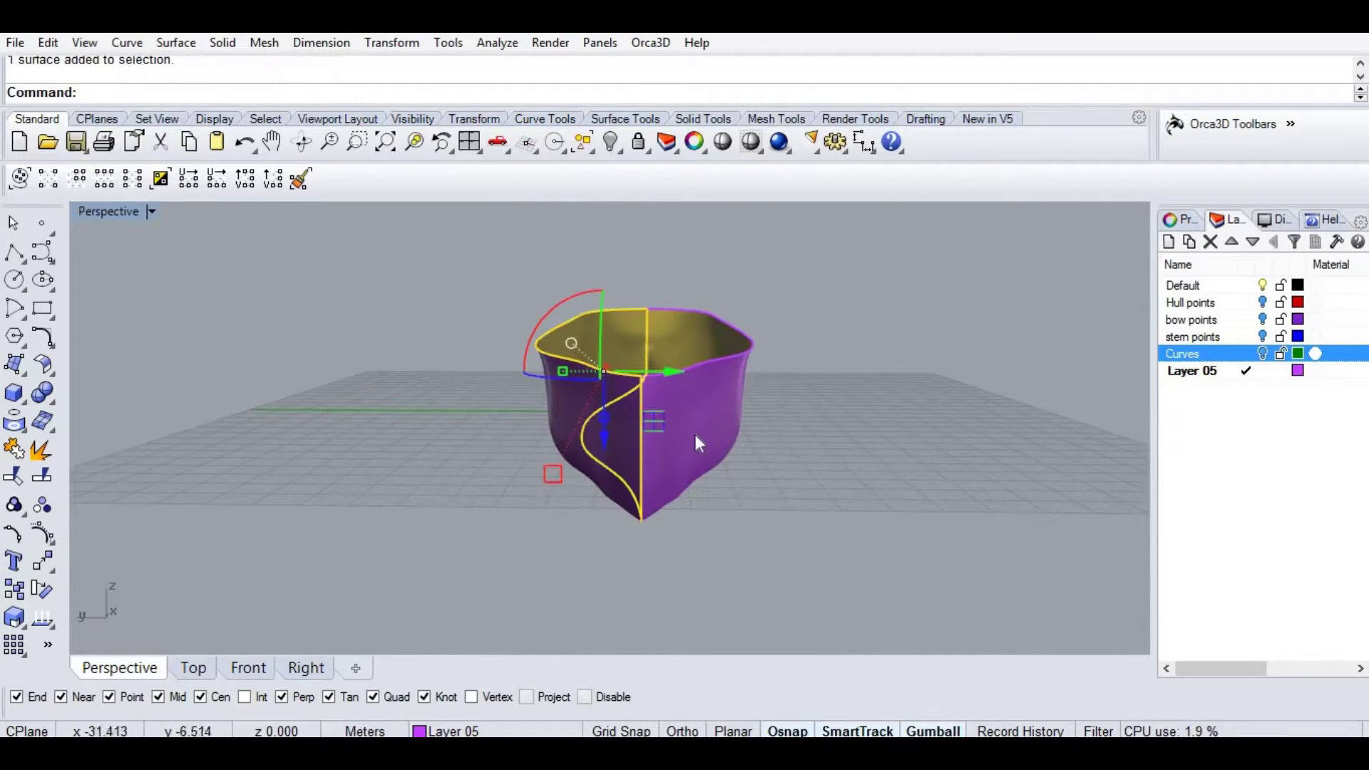
shift+click(696, 436)
key(ctrl+j)
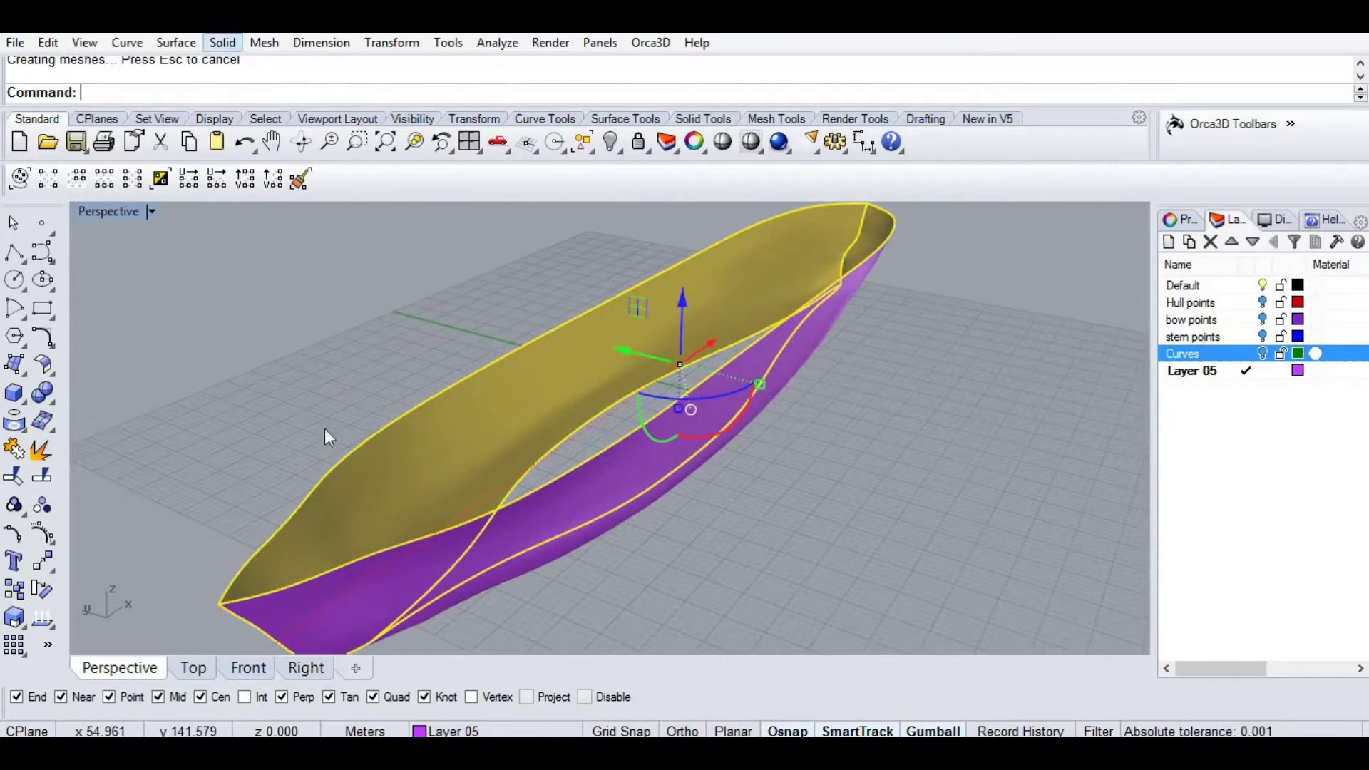
click(336, 559)
right_drag(641, 563, 604, 462)
key(Escape)
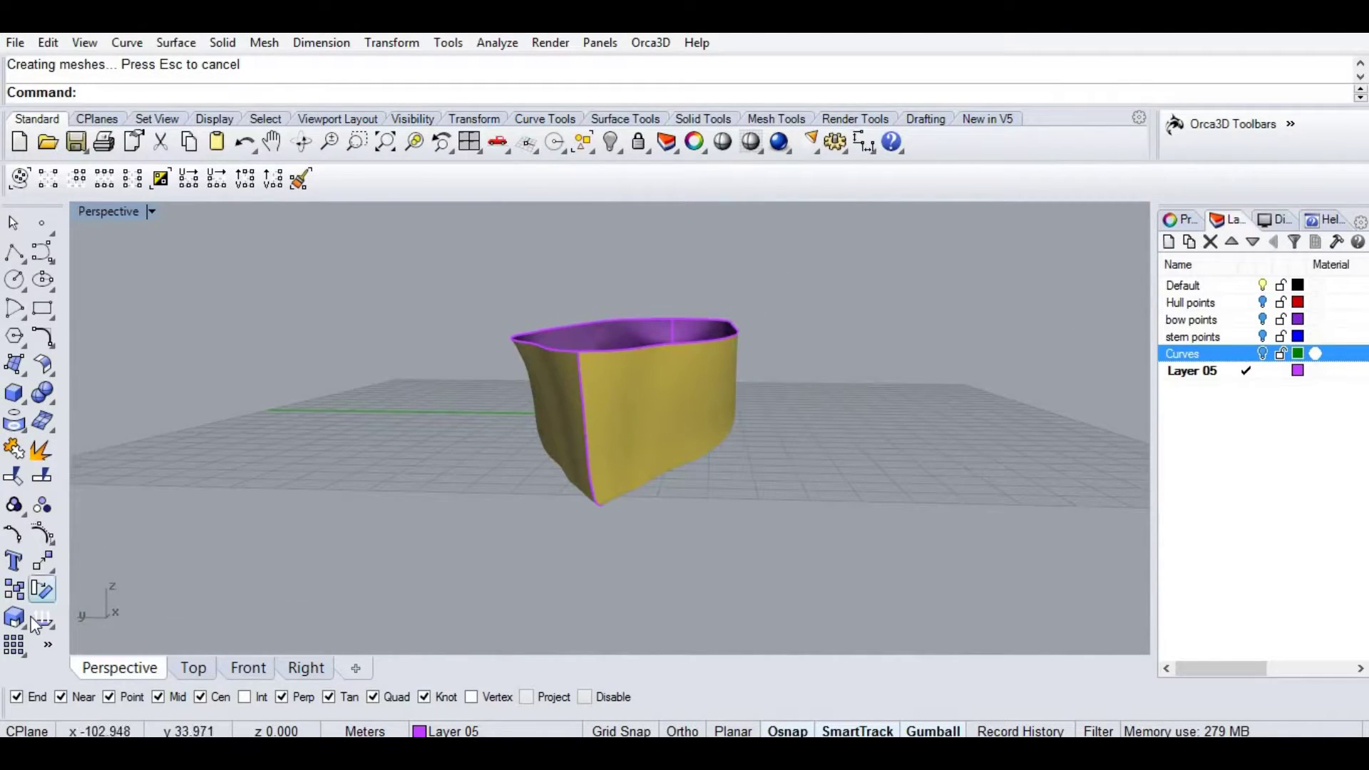
Flip the normal direction of the joined hull so that its outer side faces outward.
click(37, 618)
click(649, 406)
right_click(650, 406)
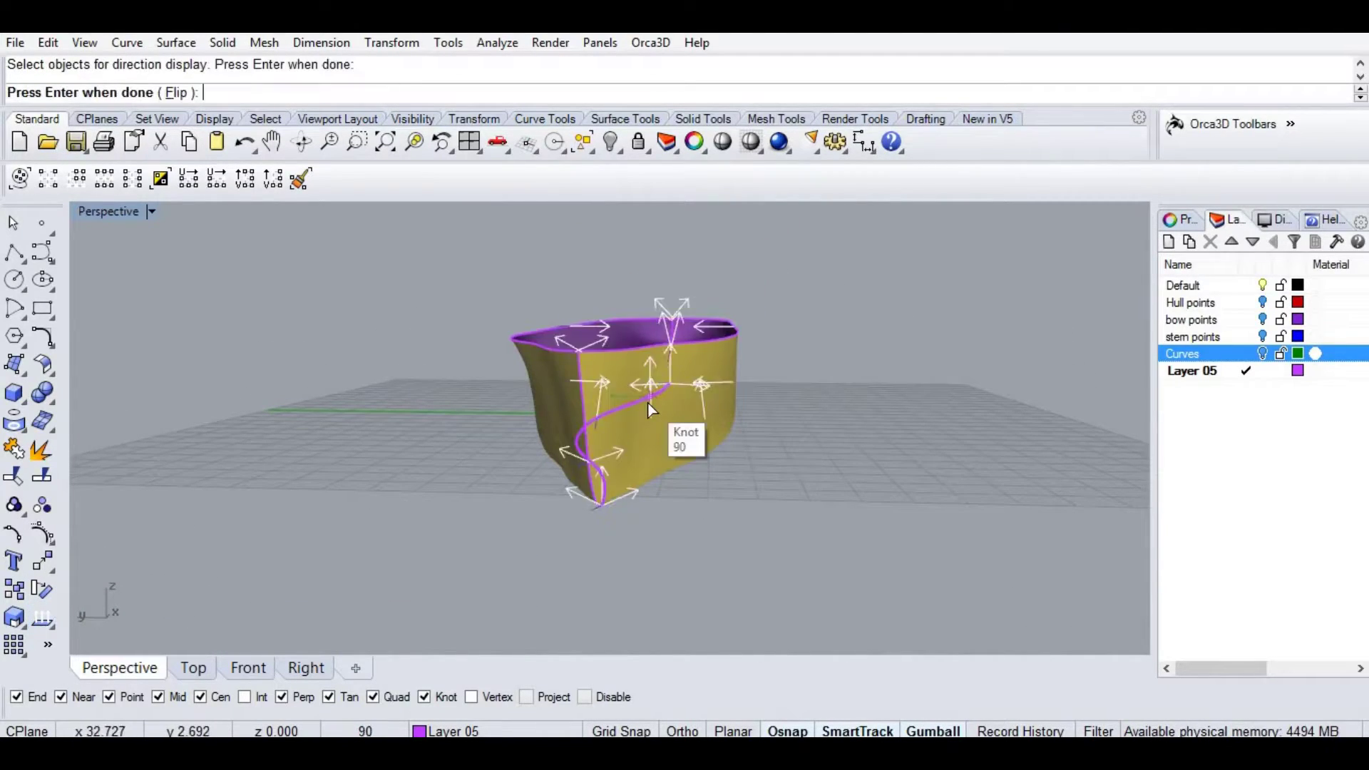
click(651, 406)
right_click(776, 413)
right_drag(615, 456, 691, 365)
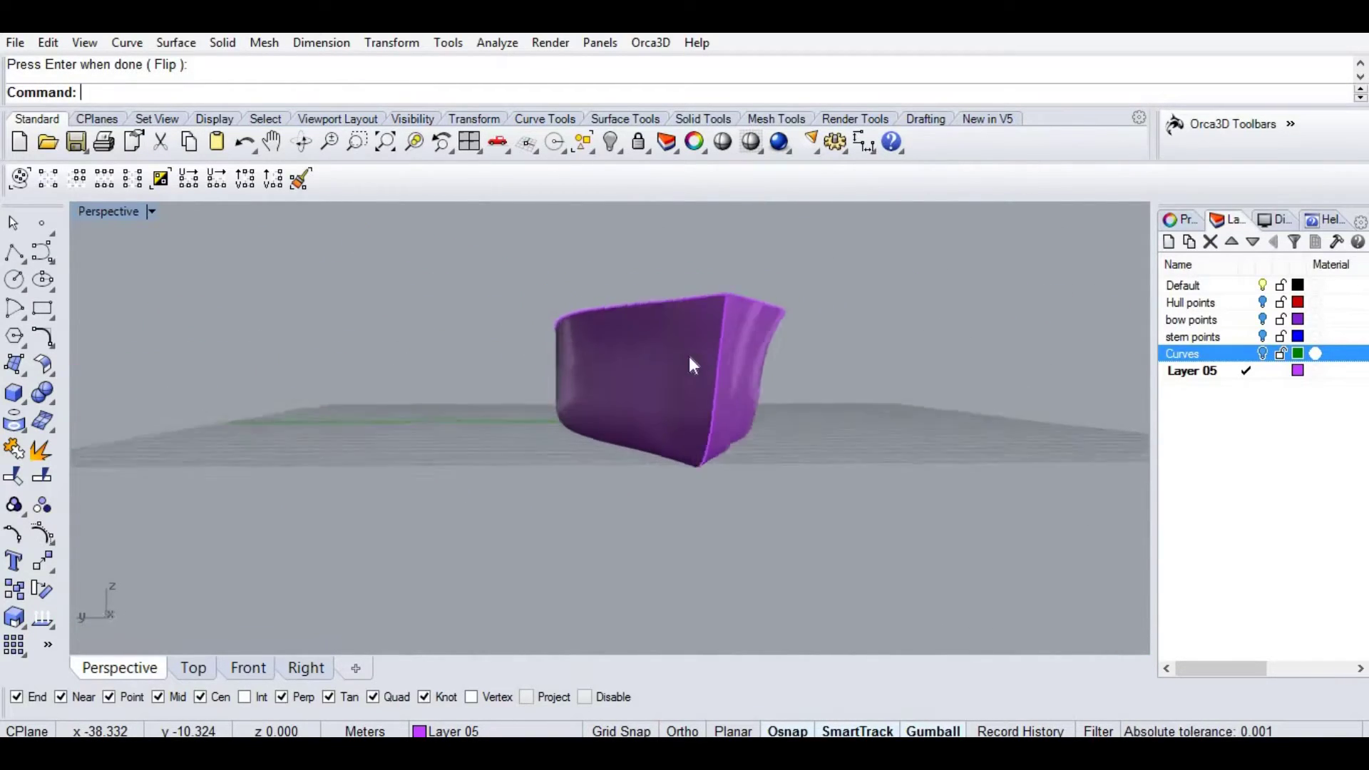
Examine the deck edge and the bow and stern profiles of the joined hull in the Front view.
scroll(689, 357, up, 3)
right_drag(753, 323, 863, 430)
key(ctrl+F2)
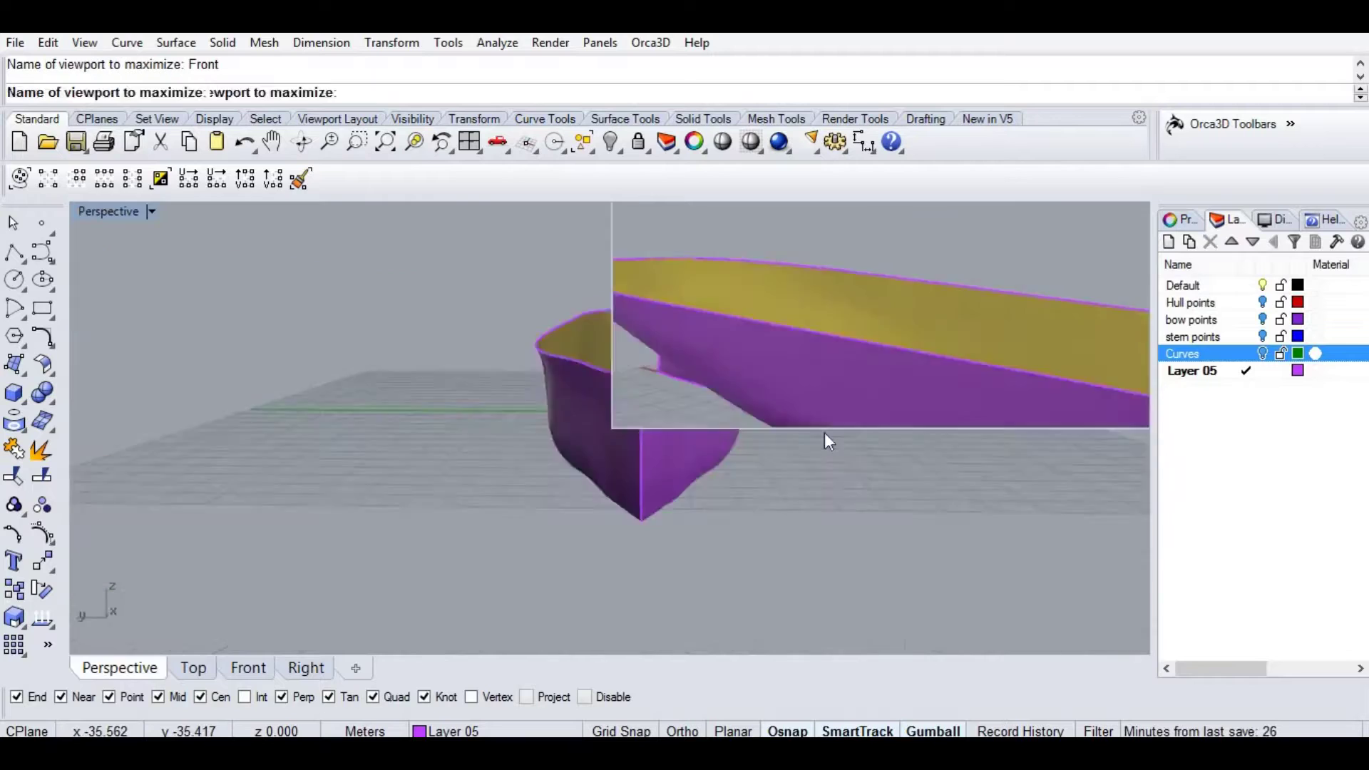
scroll(349, 380, up, 8)
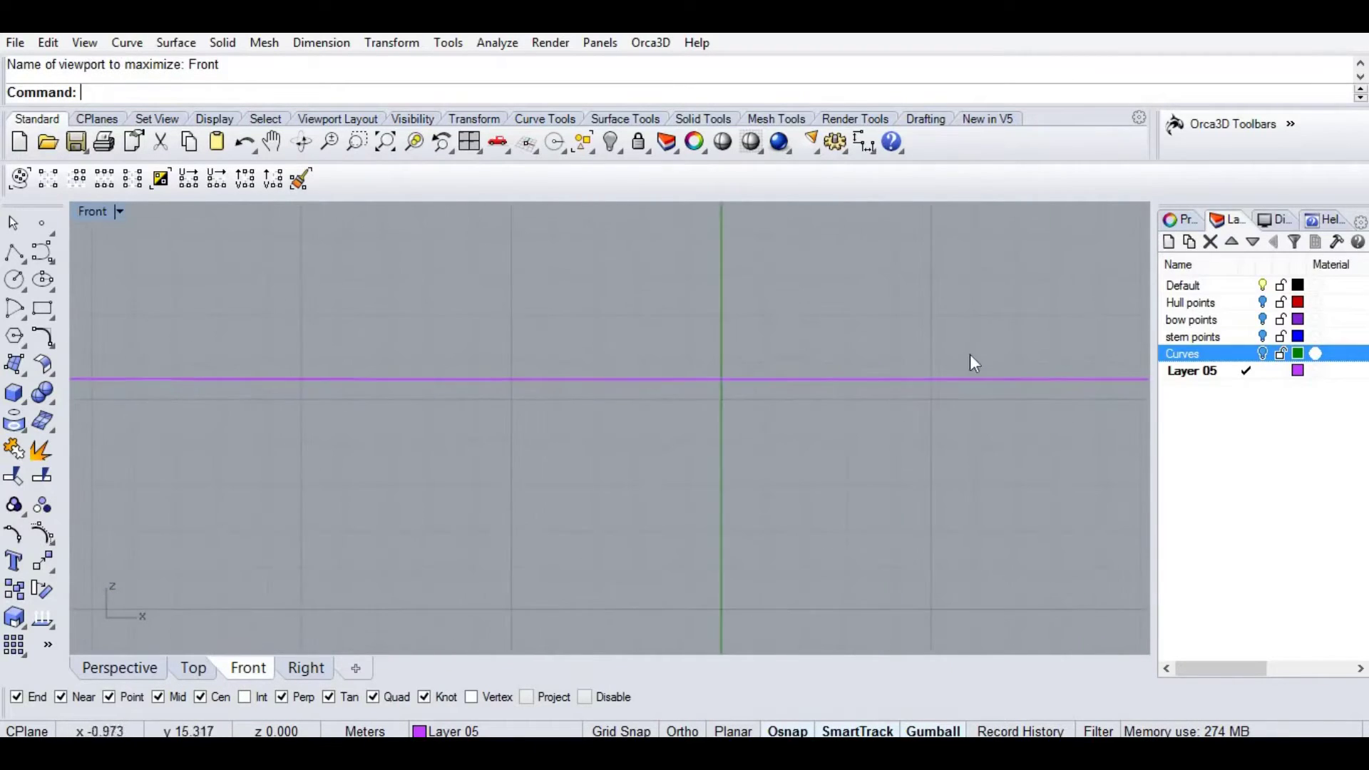
scroll(974, 363, down, 6)
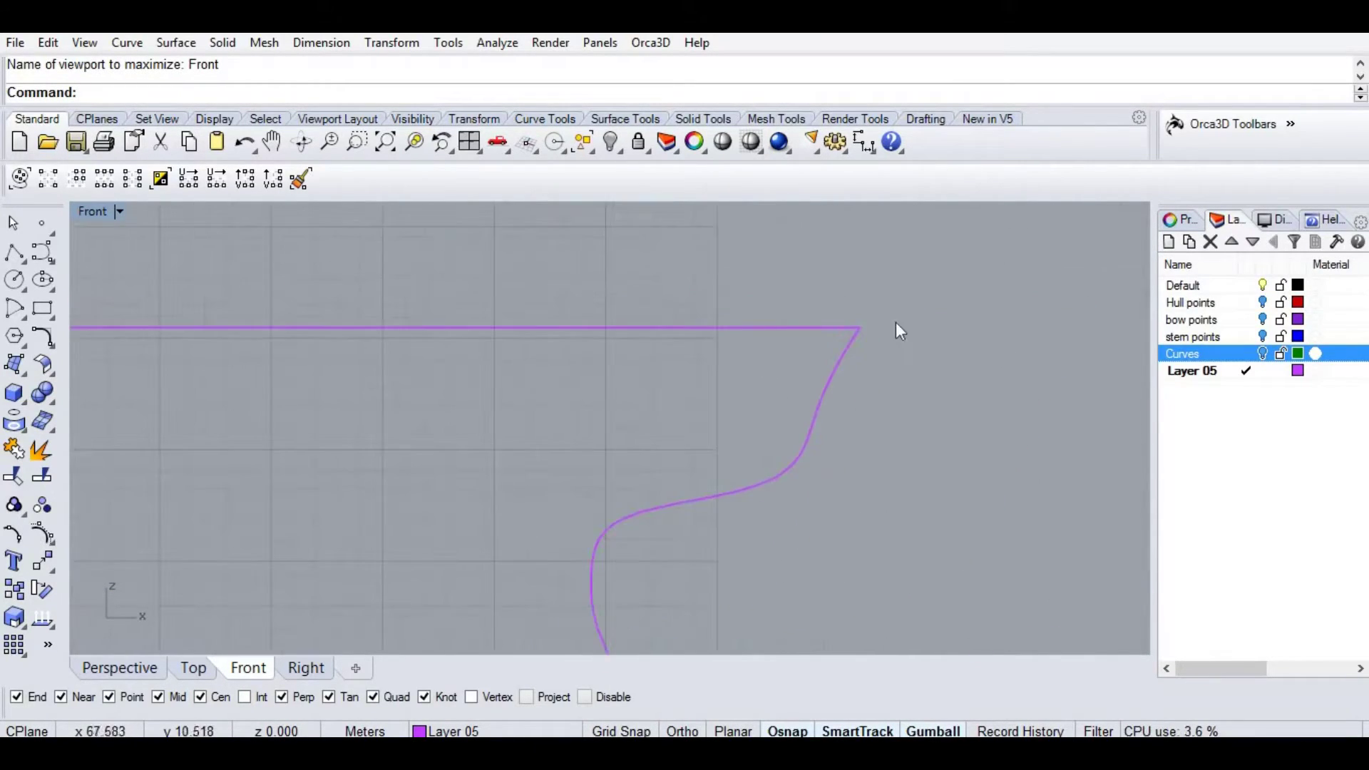
scroll(419, 412, down, 4)
scroll(462, 375, up, 5)
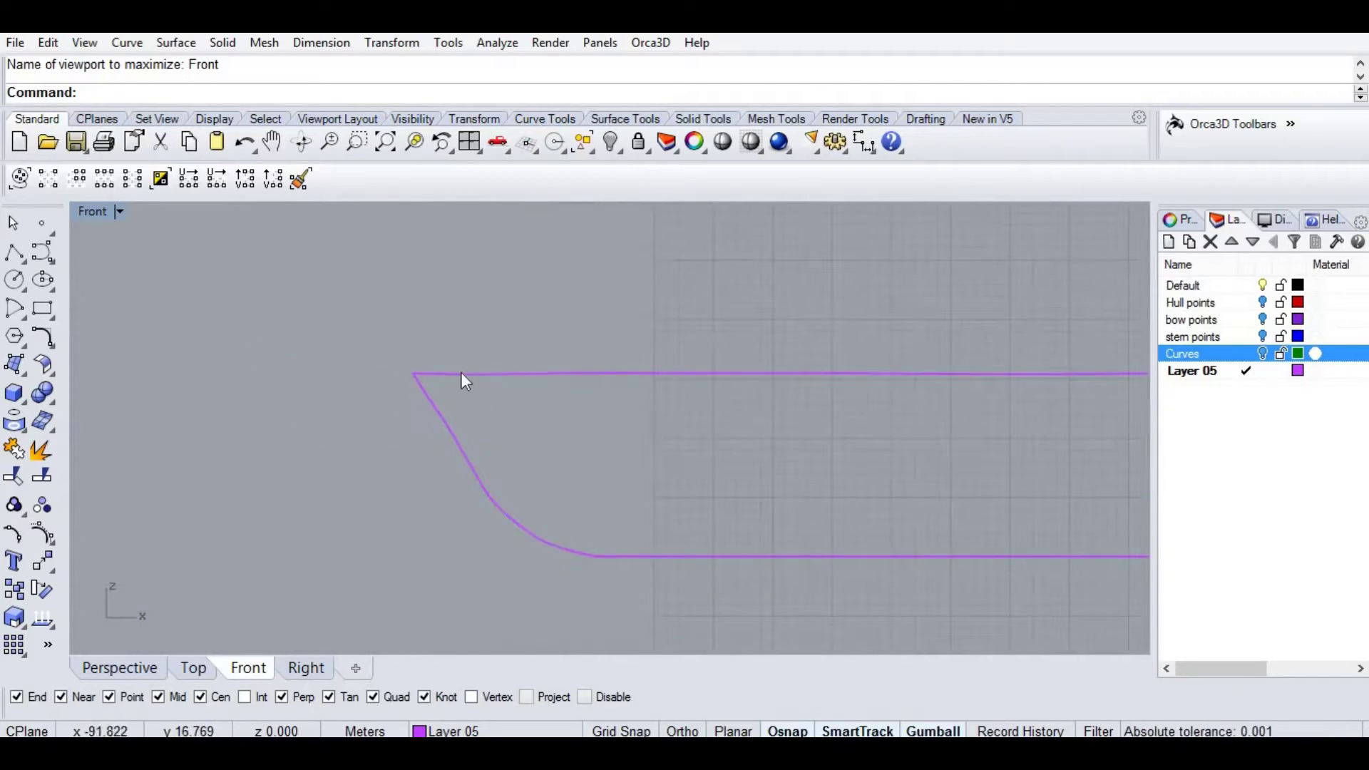
click(682, 374)
scroll(672, 397, up, 3)
key(Escape)
scroll(817, 407, down, 3)
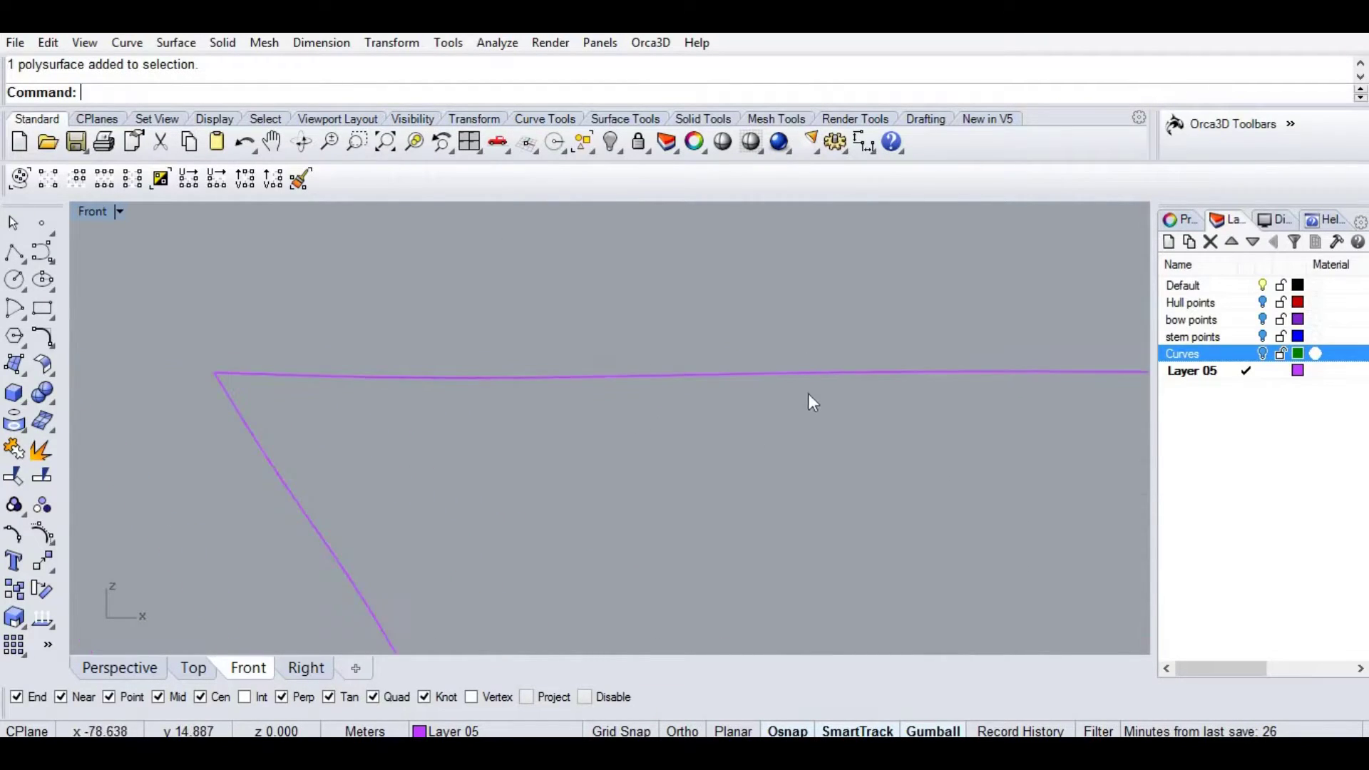
scroll(790, 535, down, 2)
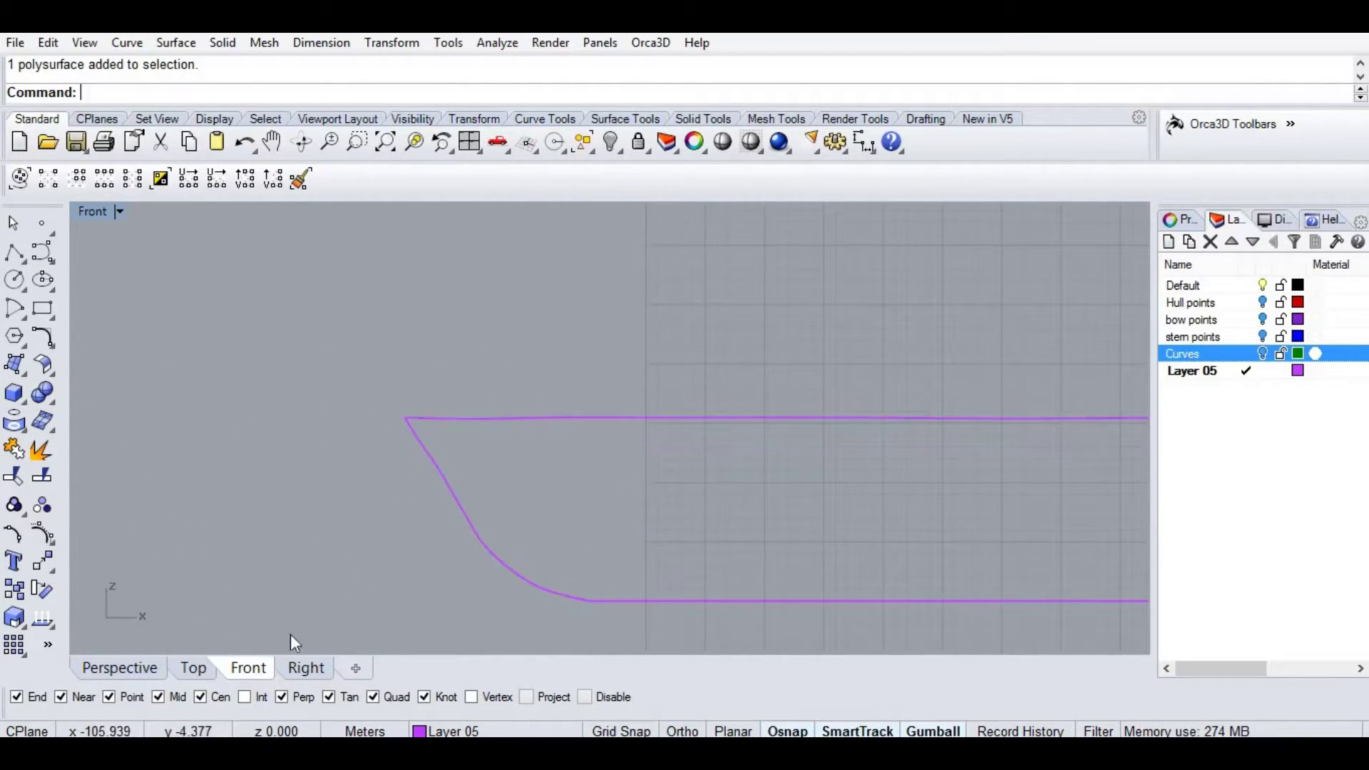
Lower the joined hull vertically in the Perspective view so that it sits partly below the ground plane.
click(120, 667)
right_drag(670, 435, 919, 455)
scroll(918, 442, down, 5)
click(892, 442)
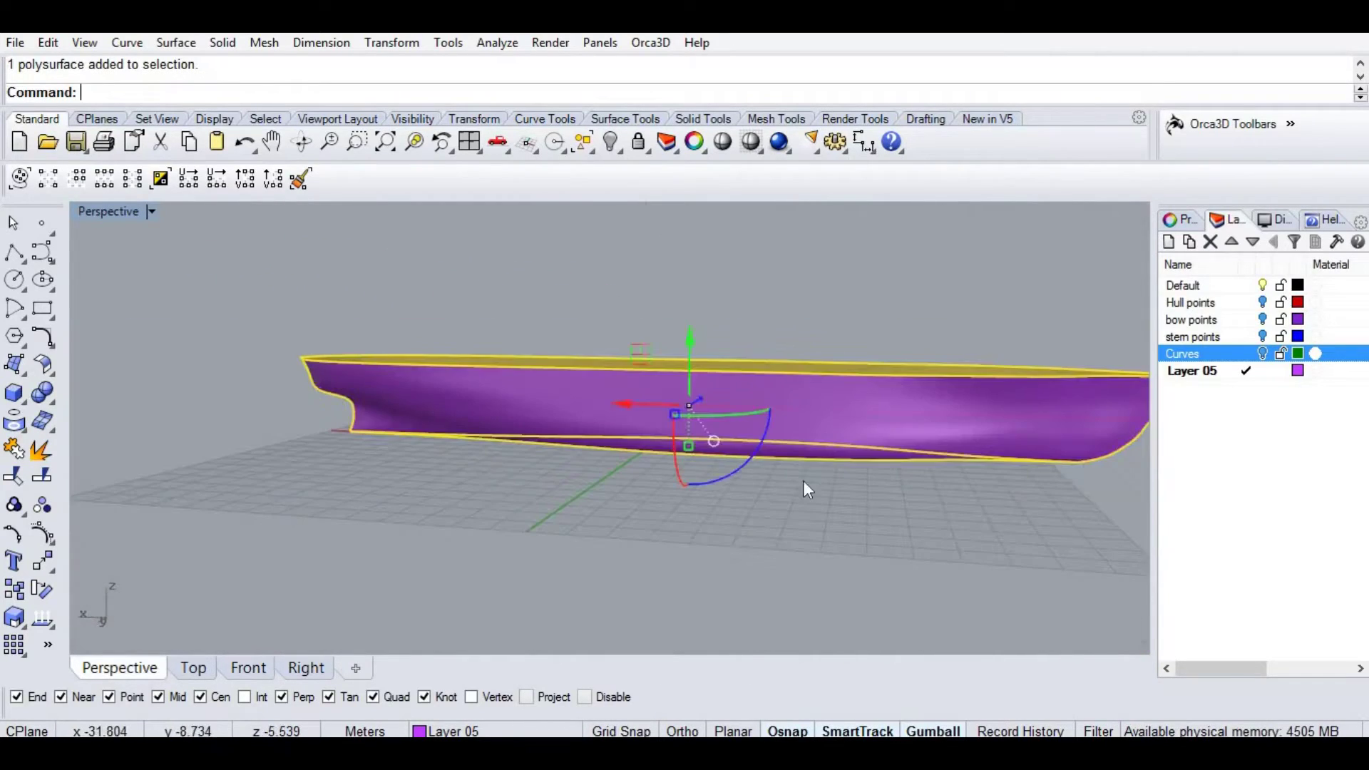
right_drag(847, 504, 691, 331)
drag(691, 338, 691, 385)
click(363, 479)
scroll(364, 479, up, 2)
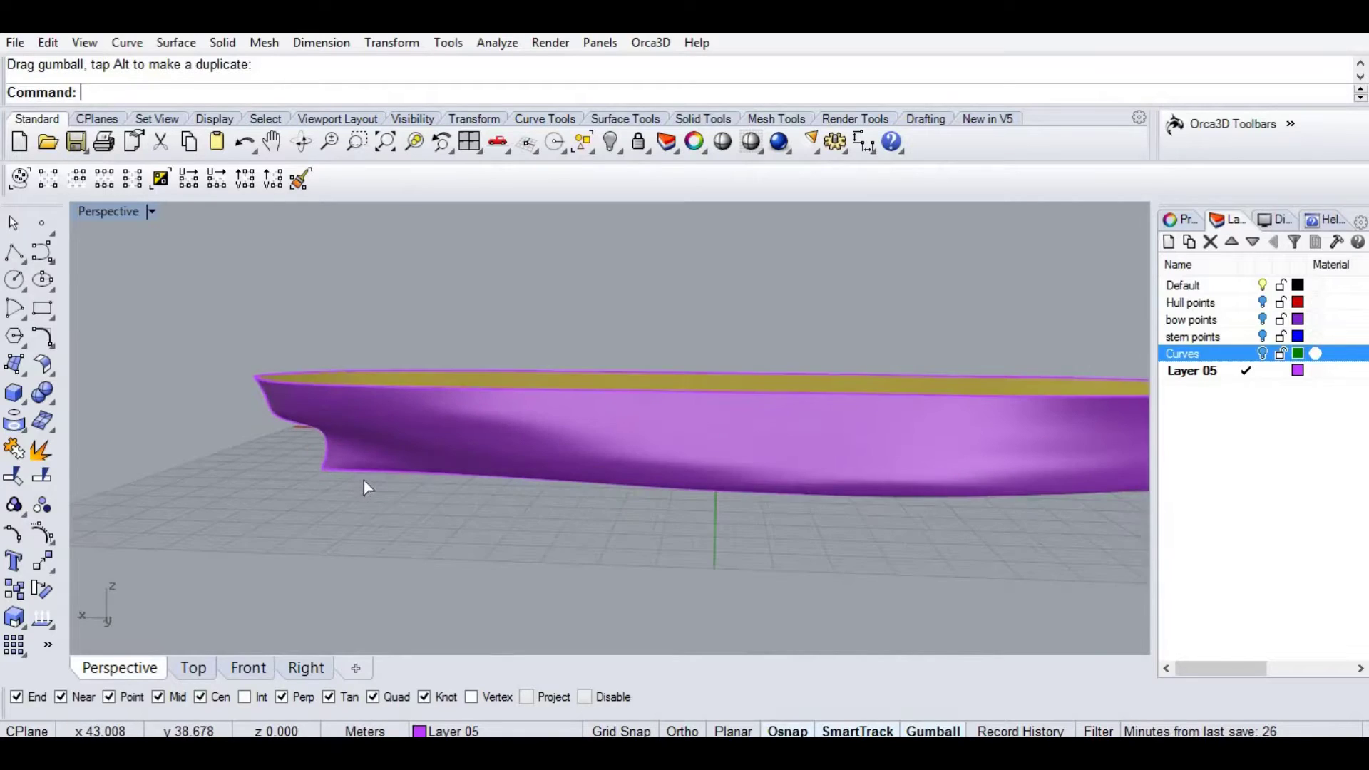
Fine-tune the hull's height in the Front view so the ground plane crosses it between keel and deck as the waterline.
key(ctrl+F2)
right_drag(364, 480, 698, 446)
scroll(698, 446, down, 8)
right_drag(960, 435, 691, 456)
scroll(691, 456, up, 6)
scroll(691, 456, down, 6)
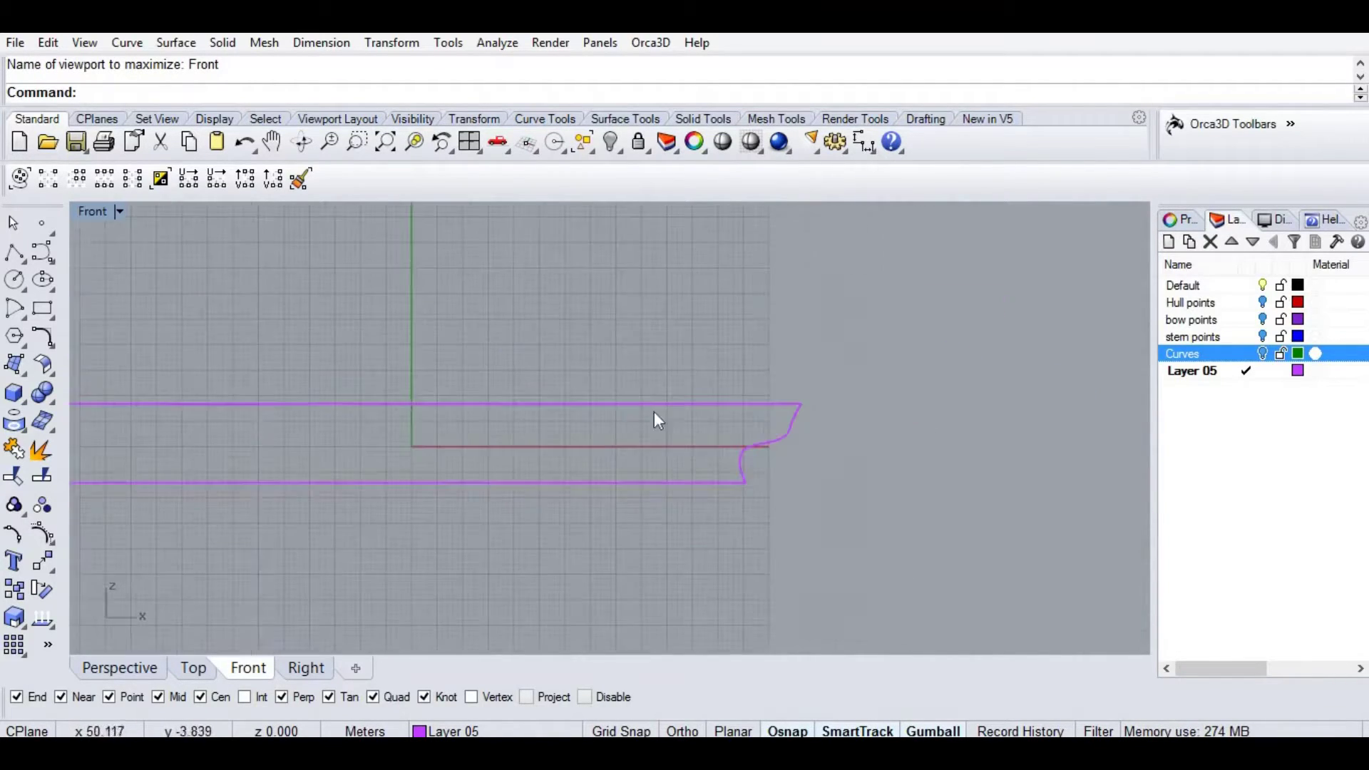
right_drag(653, 412, 806, 373)
click(591, 365)
click(529, 331)
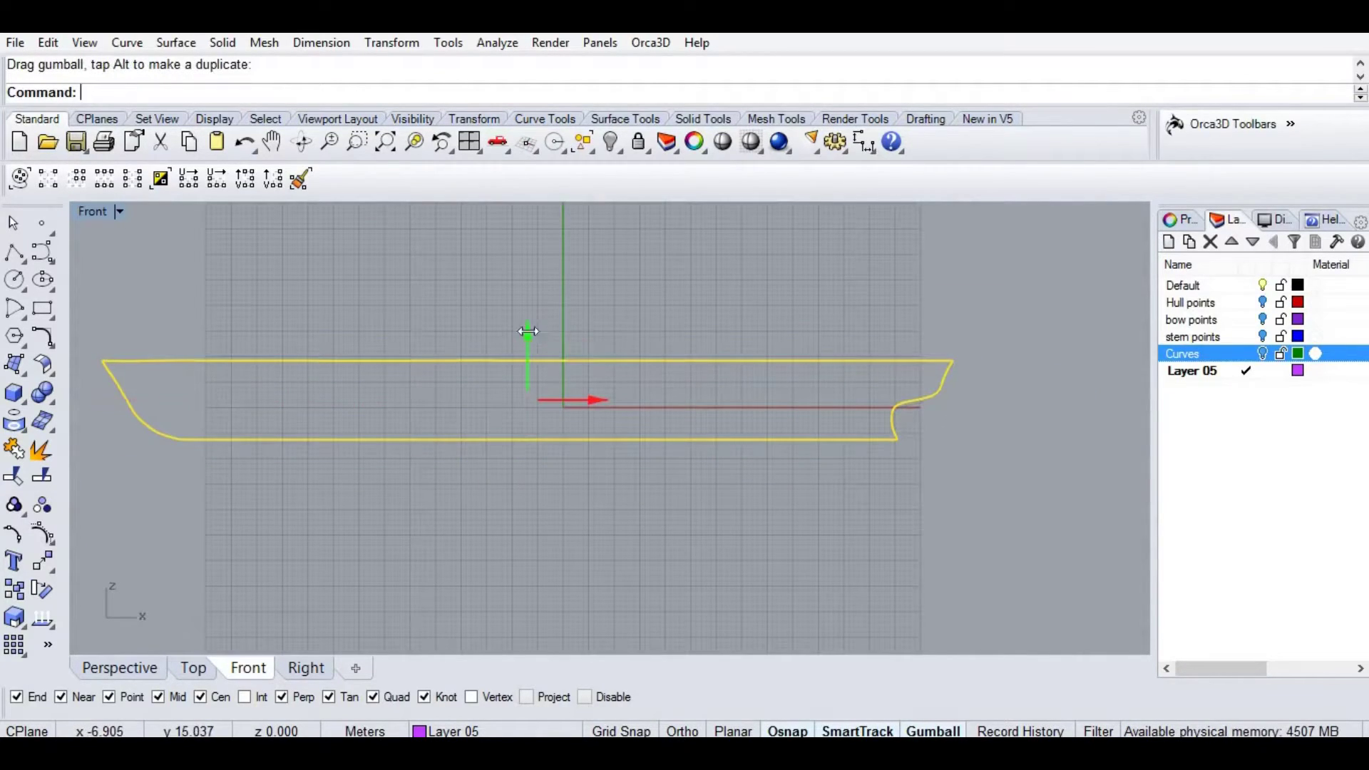
click(728, 285)
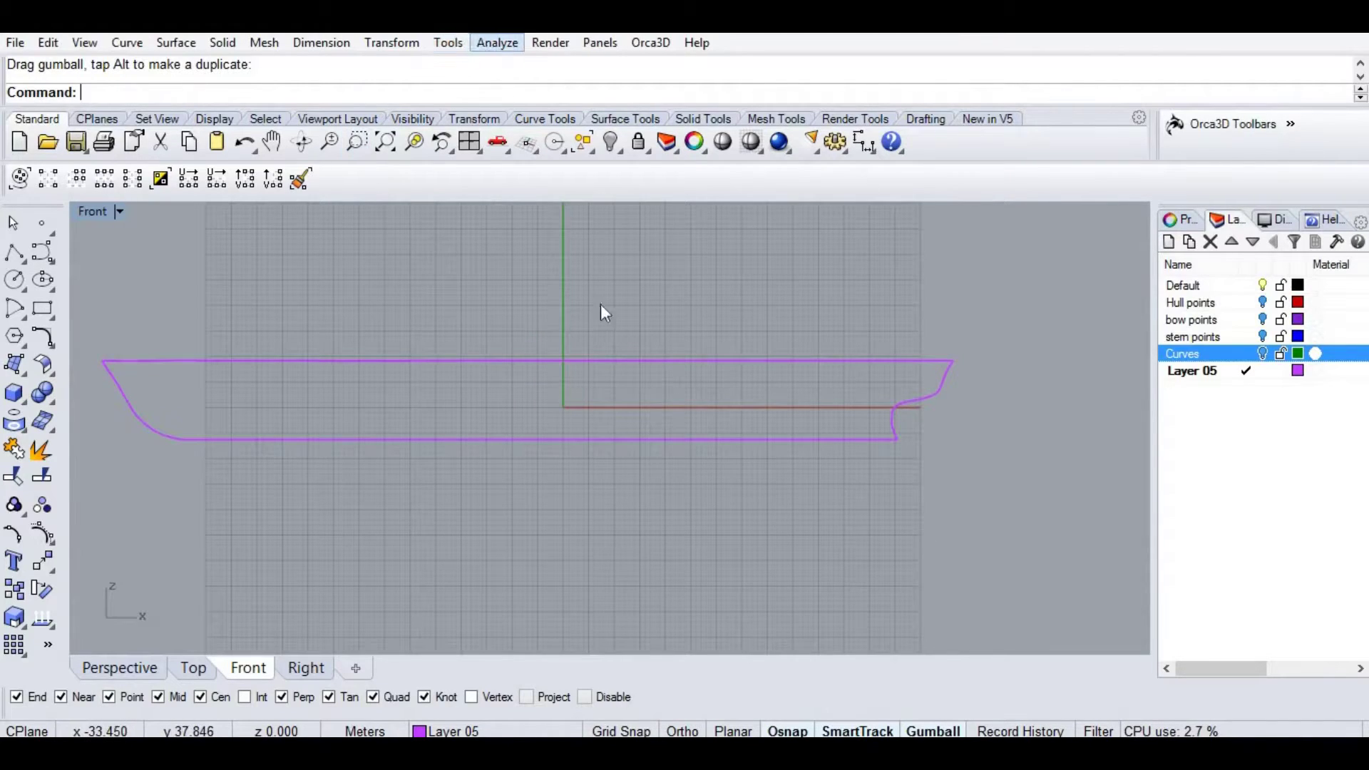
Calculate the hull's hydrostatics at waterline elevation 0 and read the centre of buoyancy.
click(497, 43)
mouse_move(547, 139)
click(707, 286)
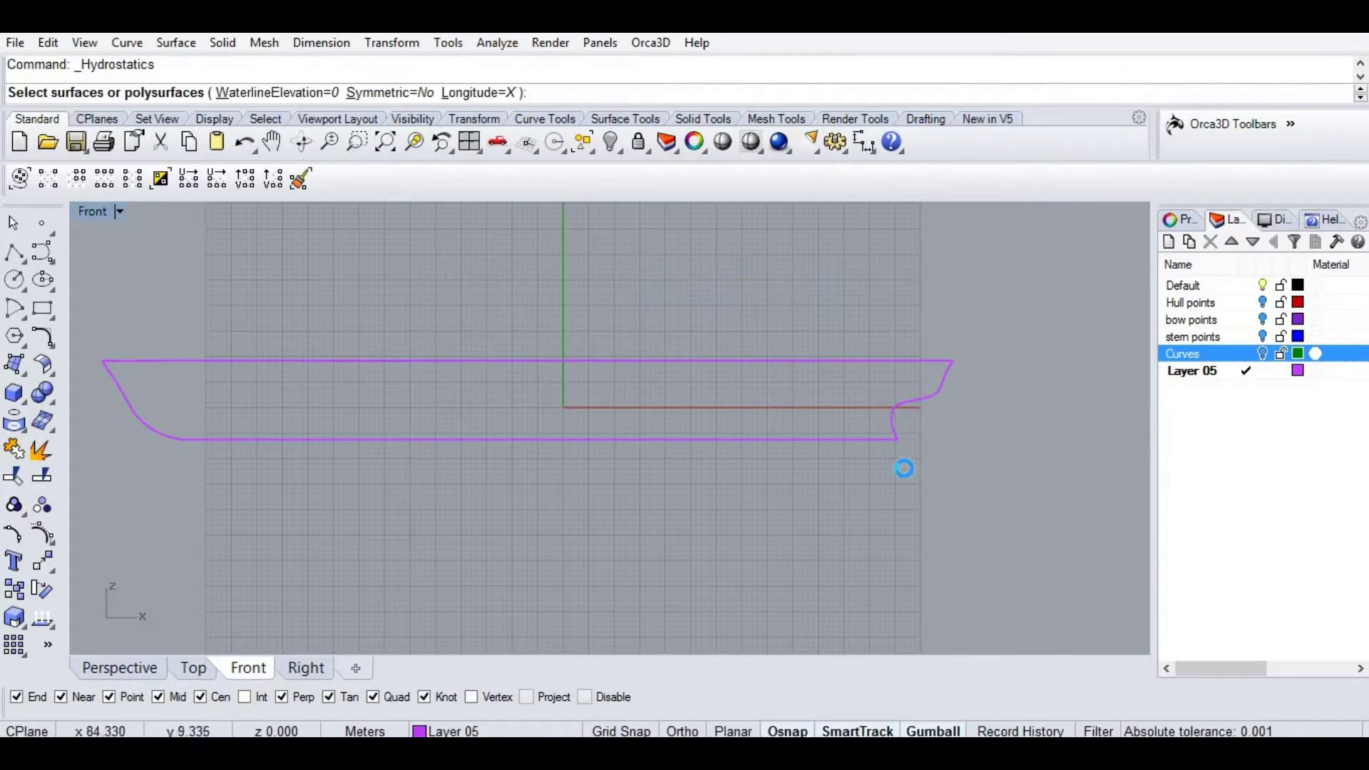
drag(1003, 332, 721, 473)
right_click(721, 473)
drag(492, 226, 512, 205)
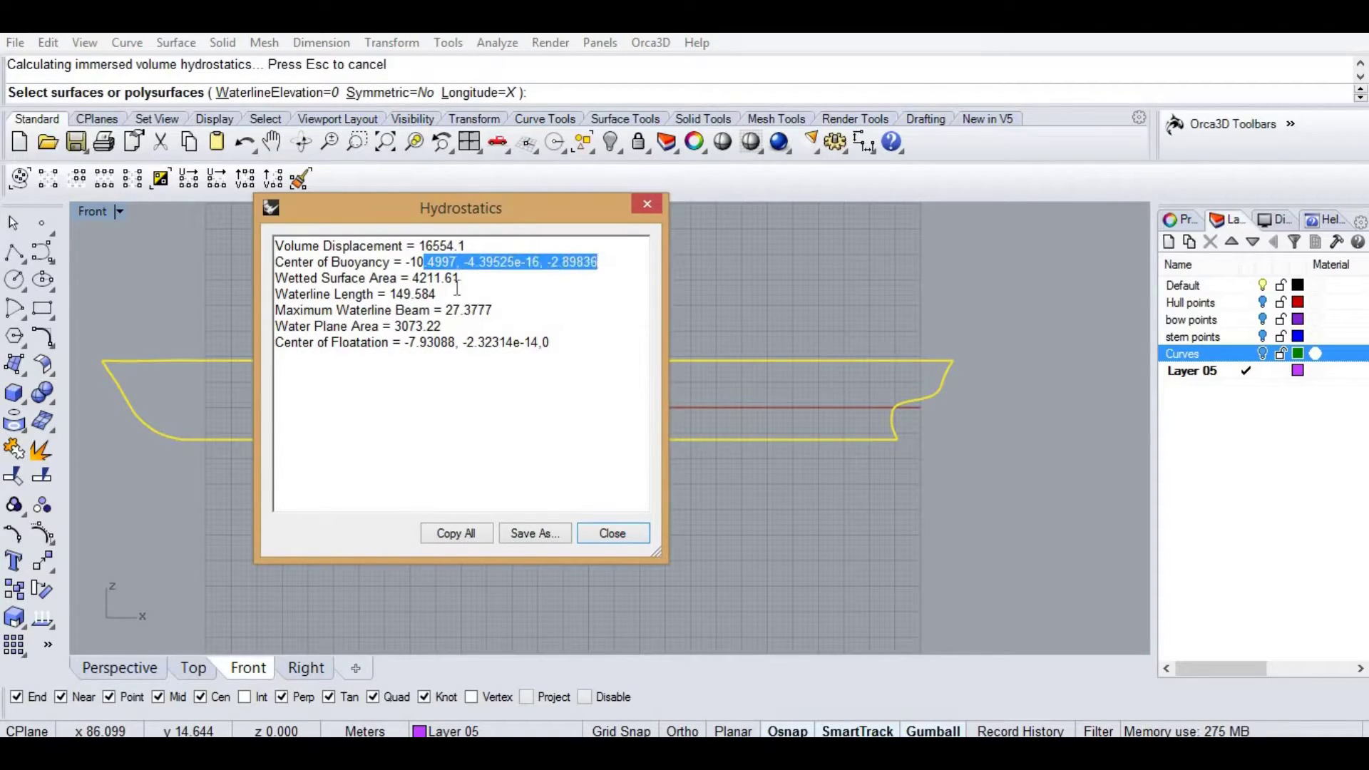
drag(406, 262, 598, 253)
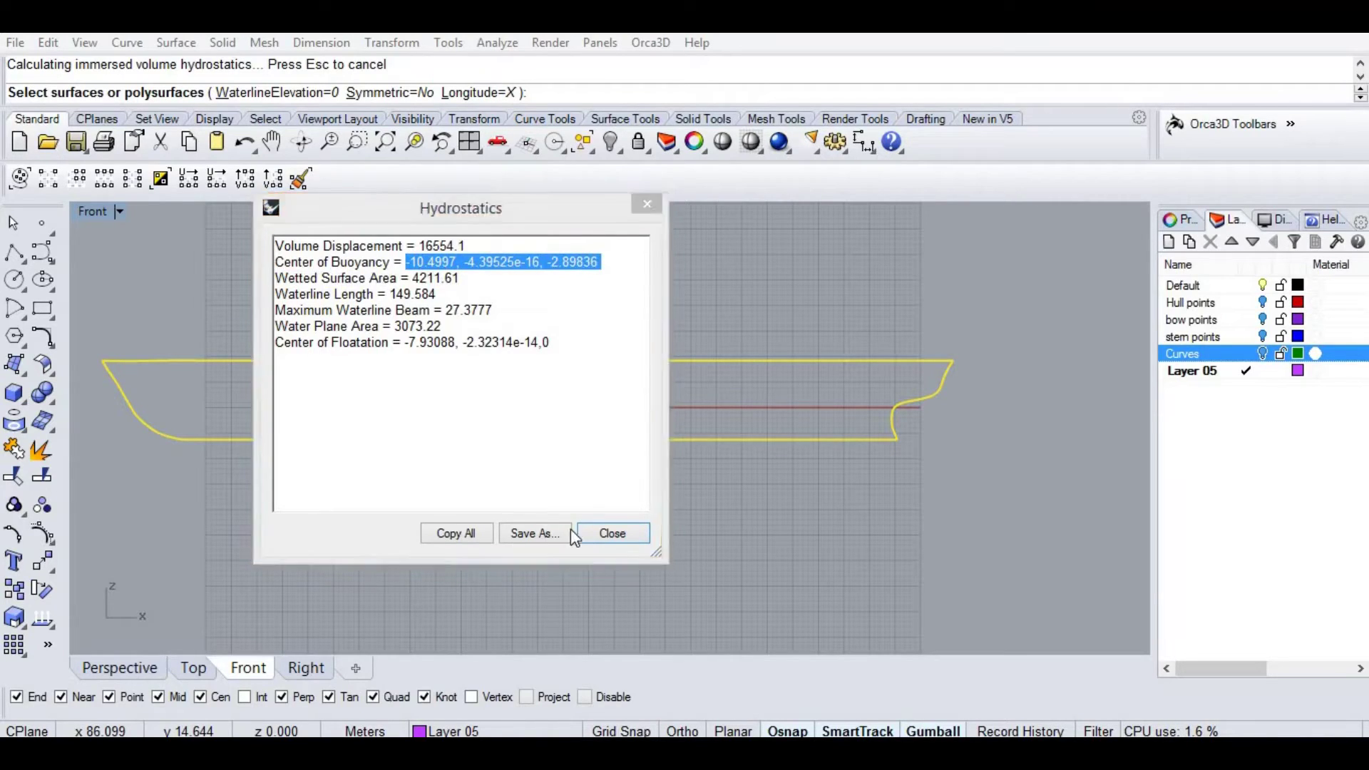
click(603, 535)
Rerun Hydrostatics on the hull with waterline elevation 0, Symmetric set to No and the longitude along X.
click(304, 669)
right_drag(796, 507, 888, 509)
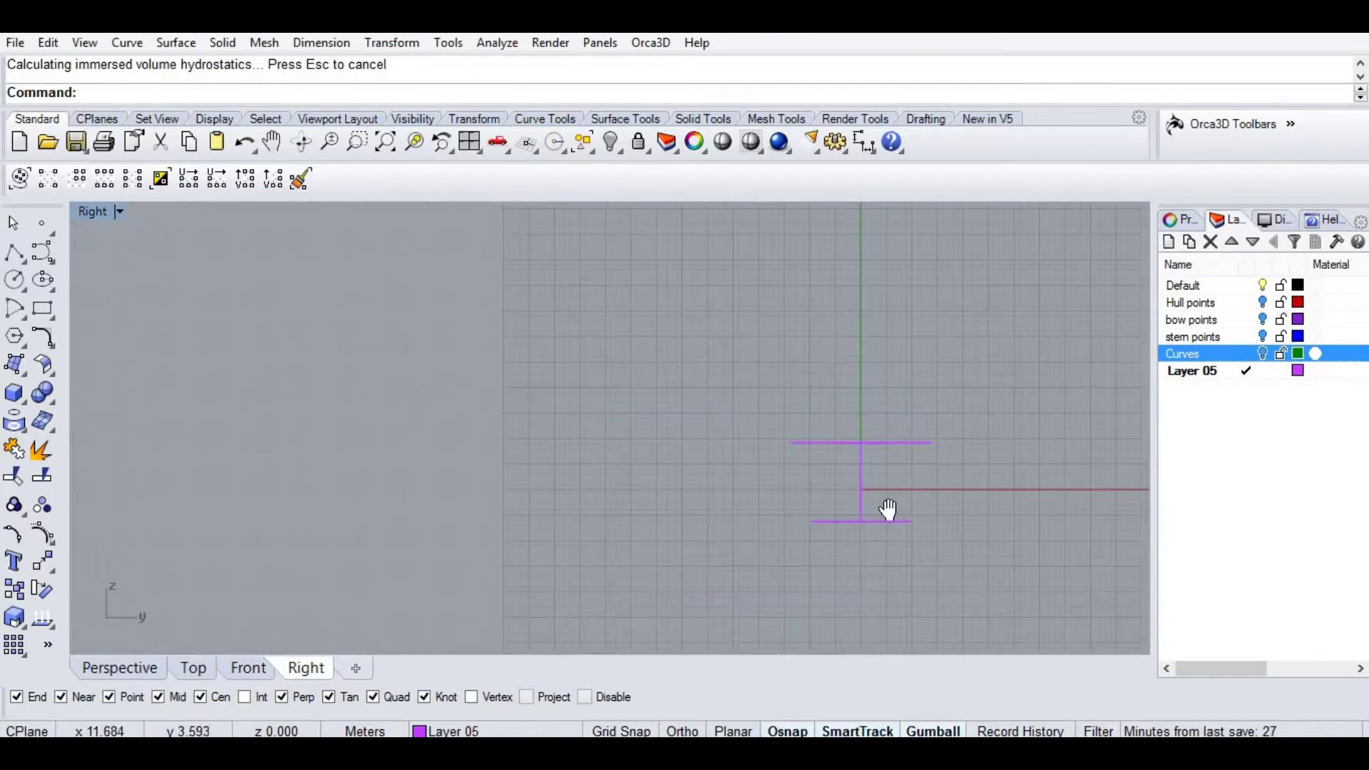
click(146, 668)
right_drag(831, 428, 720, 363)
scroll(783, 362, down, 4)
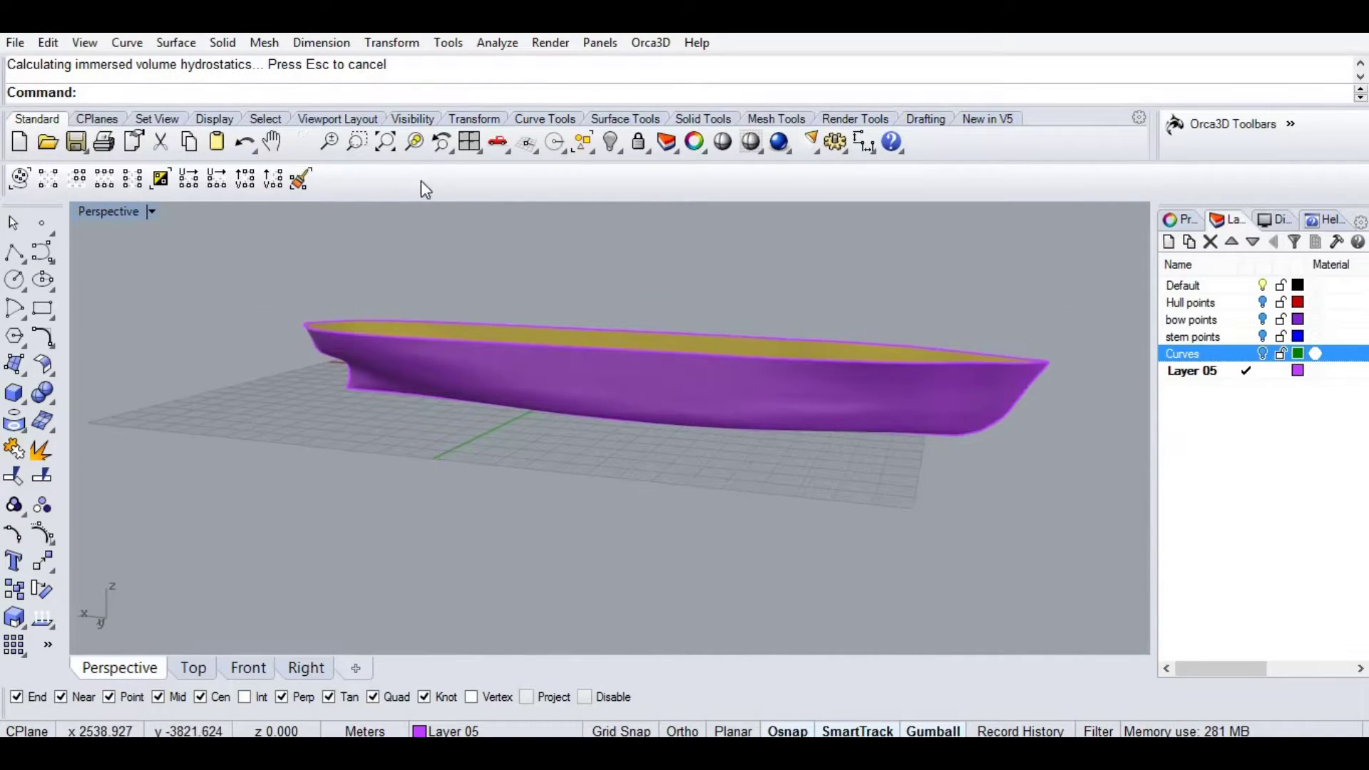
click(502, 44)
mouse_move(642, 159)
click(700, 291)
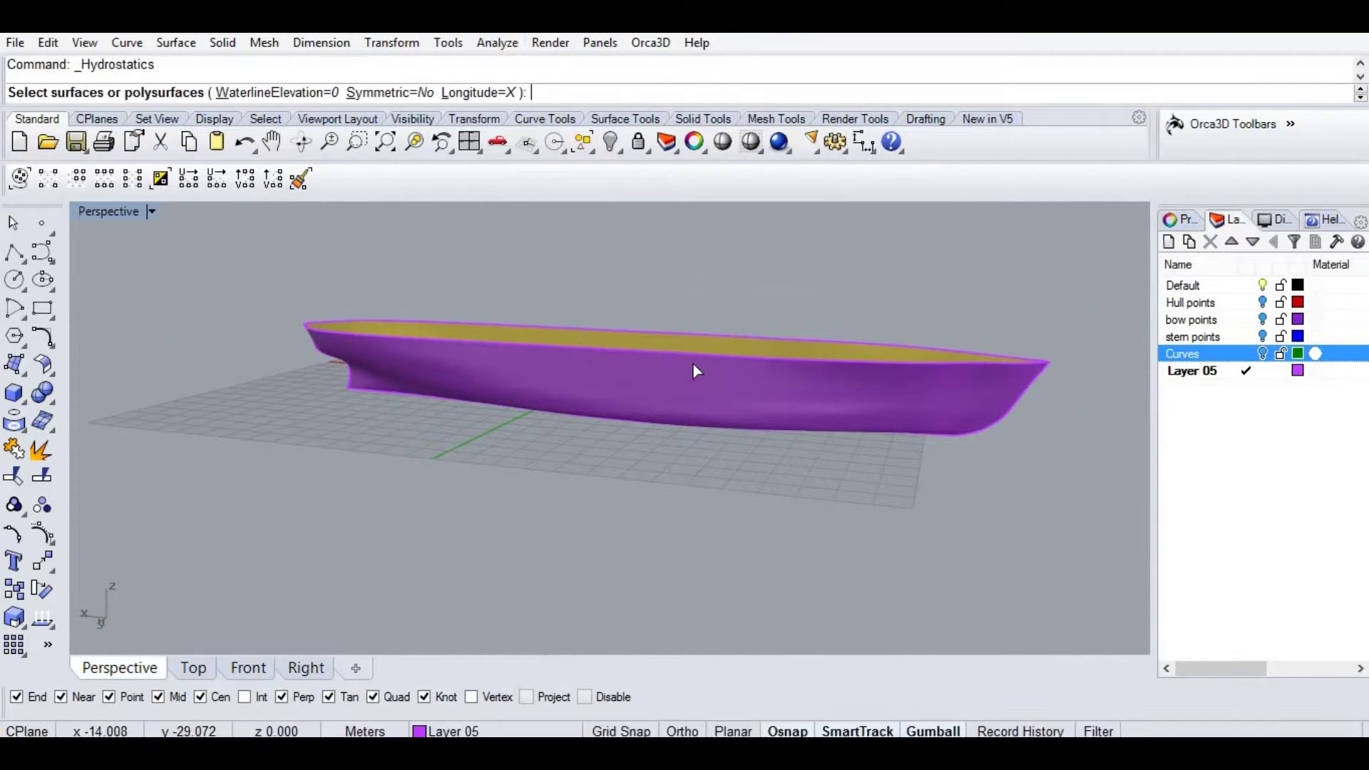
click(693, 364)
key(Return)
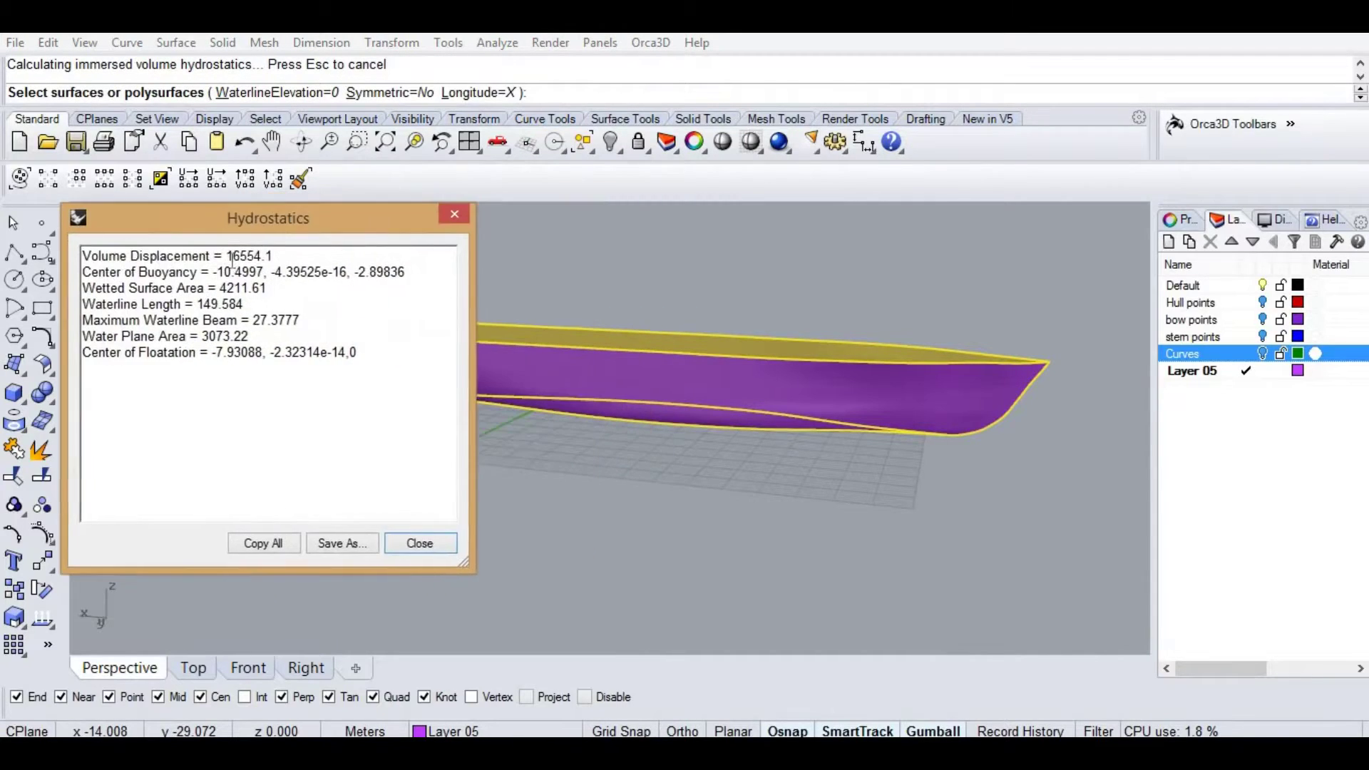
Read the volume displacement, centre of buoyancy, waterline length and centre of flotation in the hydrostatics report and close it.
double_click(251, 255)
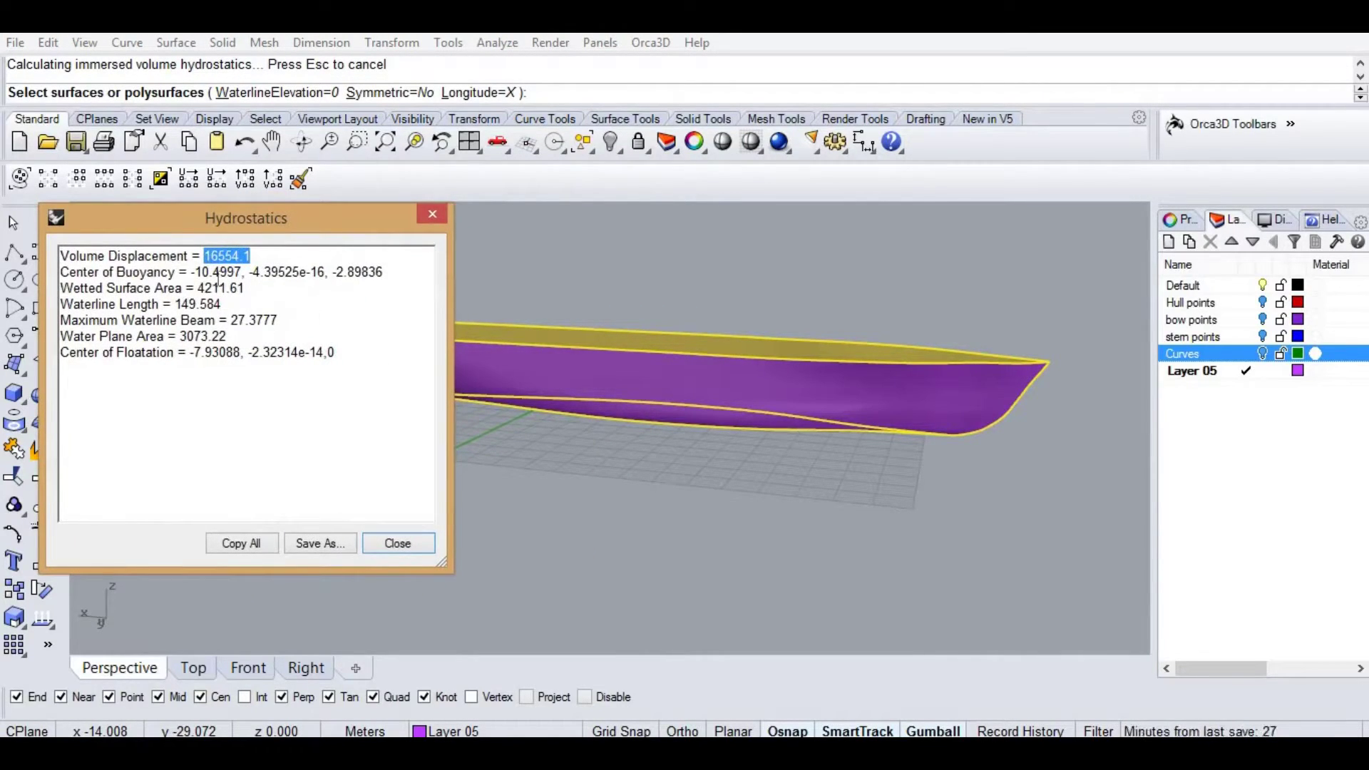
click(694, 453)
drag(304, 221, 343, 417)
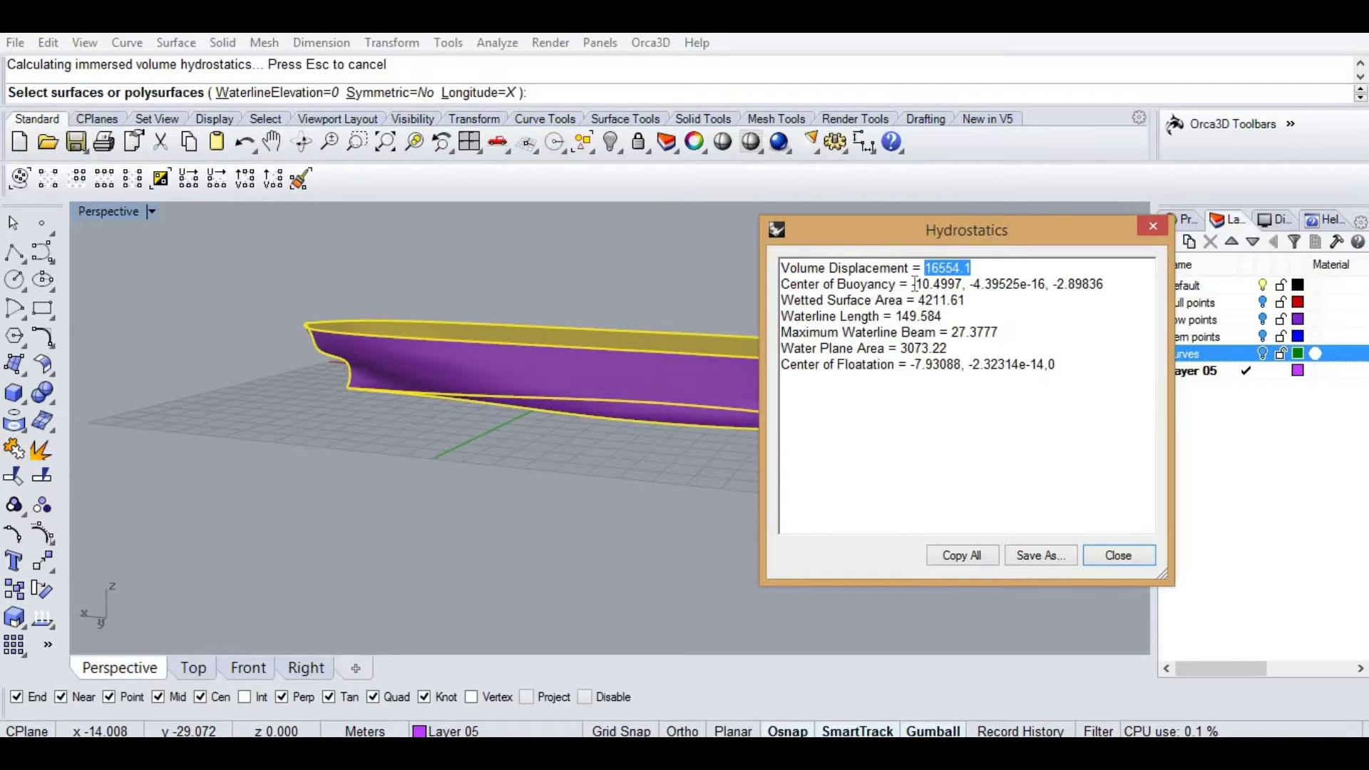
drag(996, 289, 909, 285)
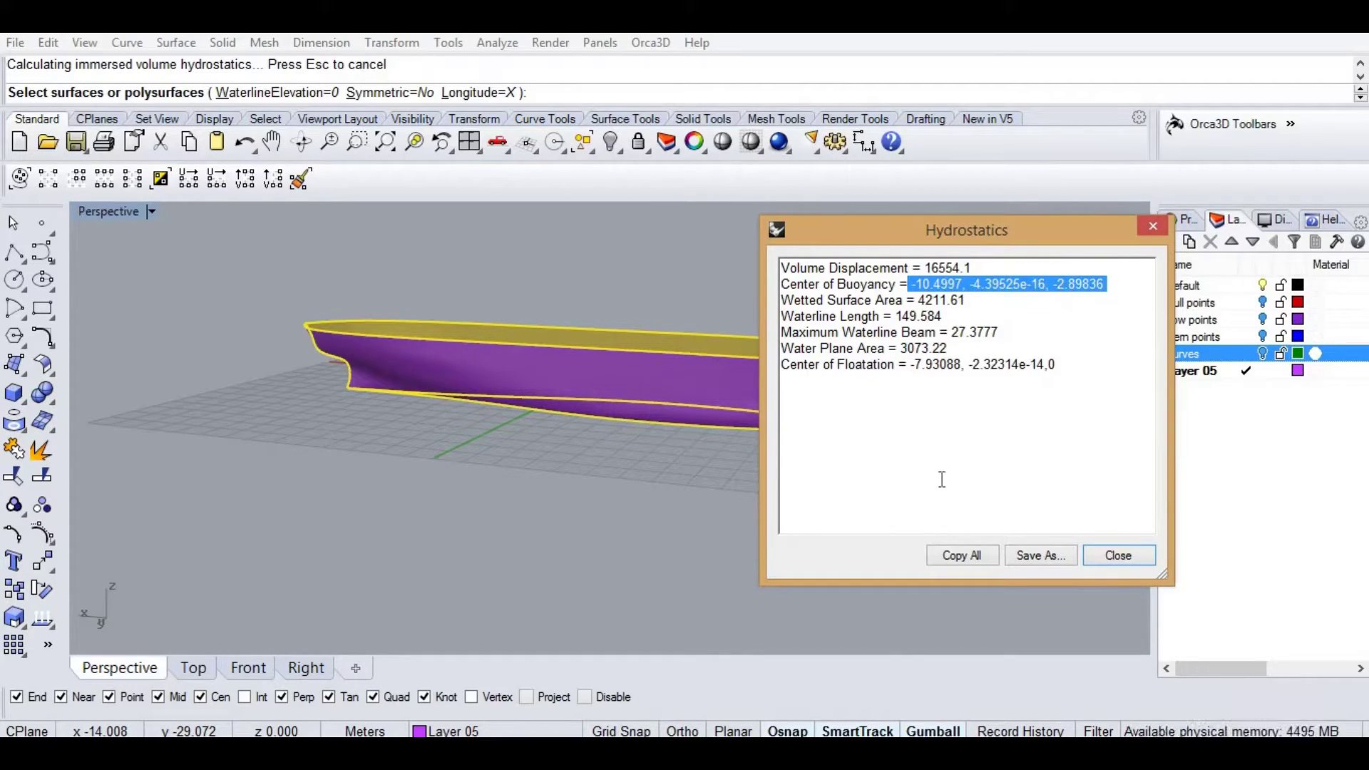
double_click(920, 318)
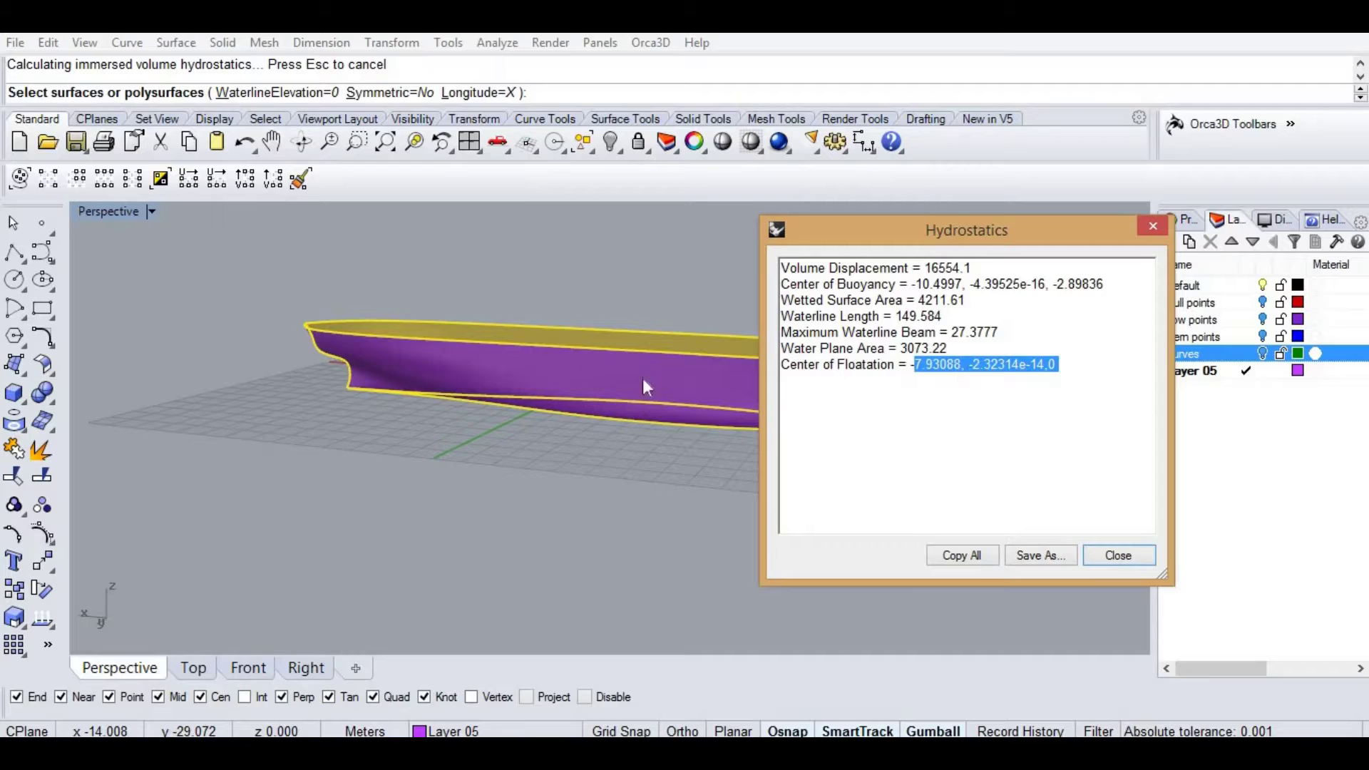
click(1117, 555)
Run Hydrostatics on the selected hull and copy the X coordinate of its centre of flotation.
right_drag(887, 468, 698, 514)
click(605, 386)
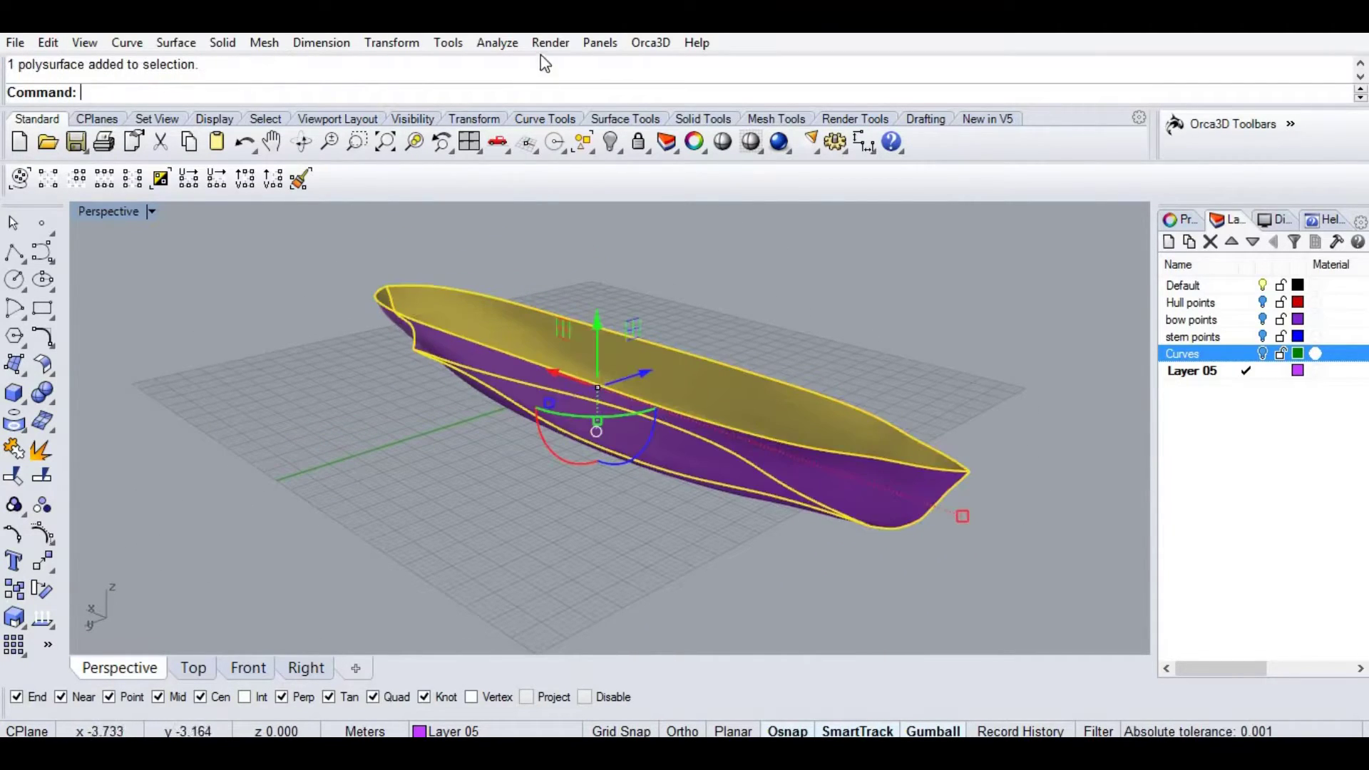
mouse_move(587, 140)
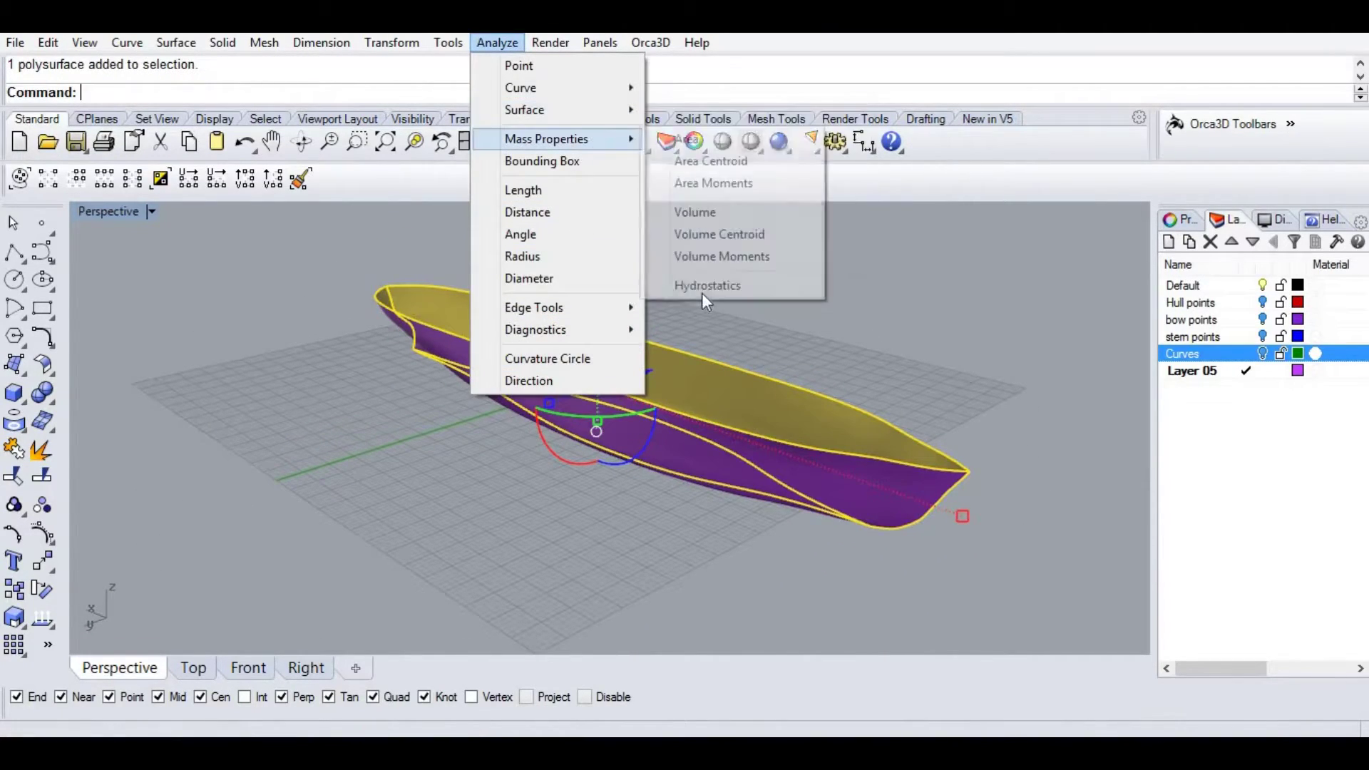
click(708, 286)
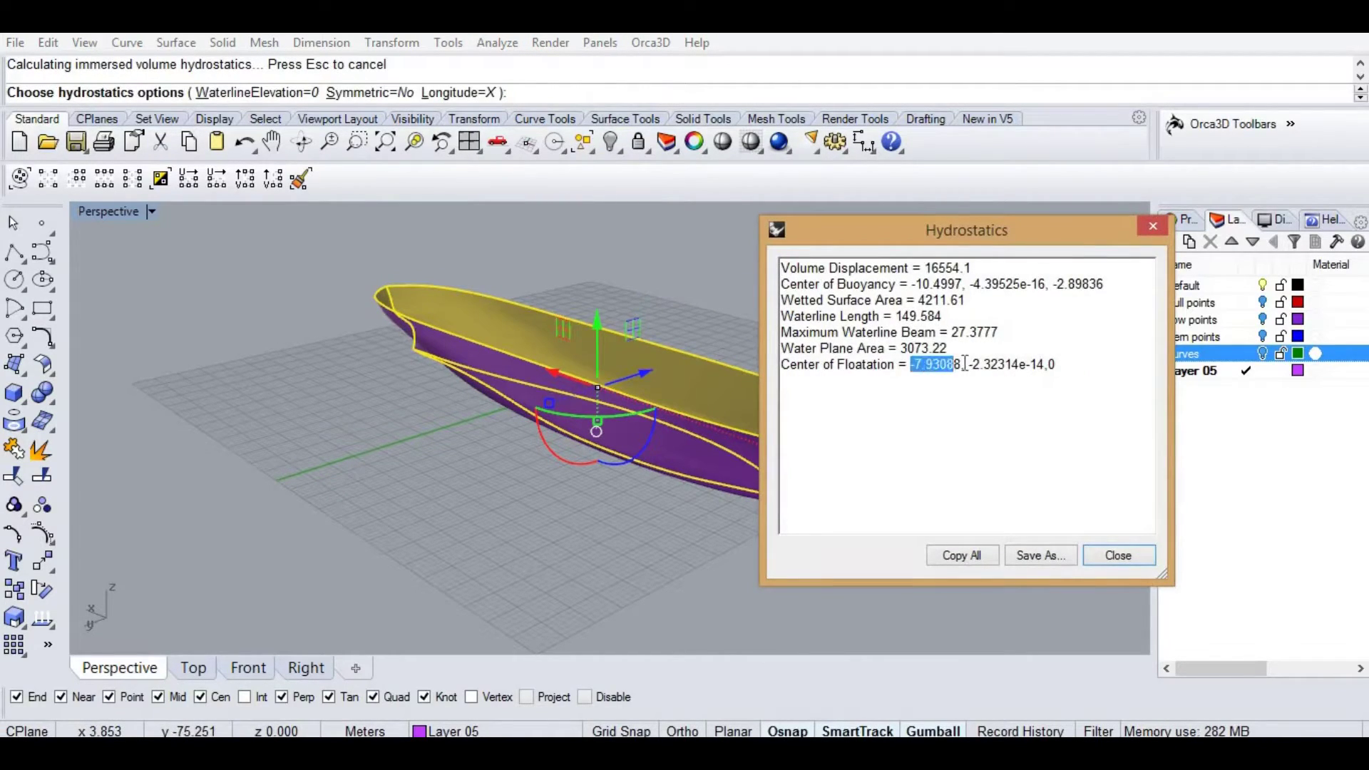
drag(965, 365, 962, 365)
click(1117, 557)
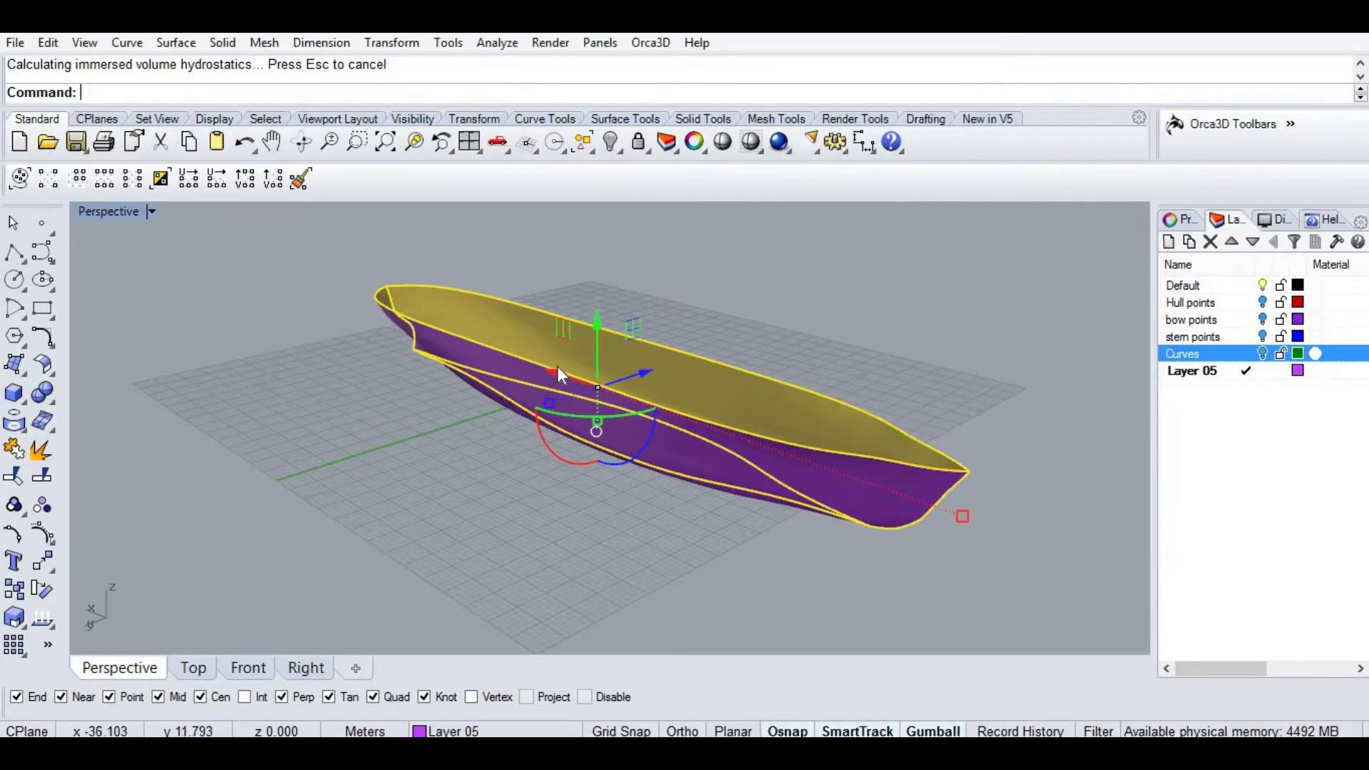
Try to shift the hull along X by the copied centre of flotation value and undo the move.
click(556, 370)
key(Return)
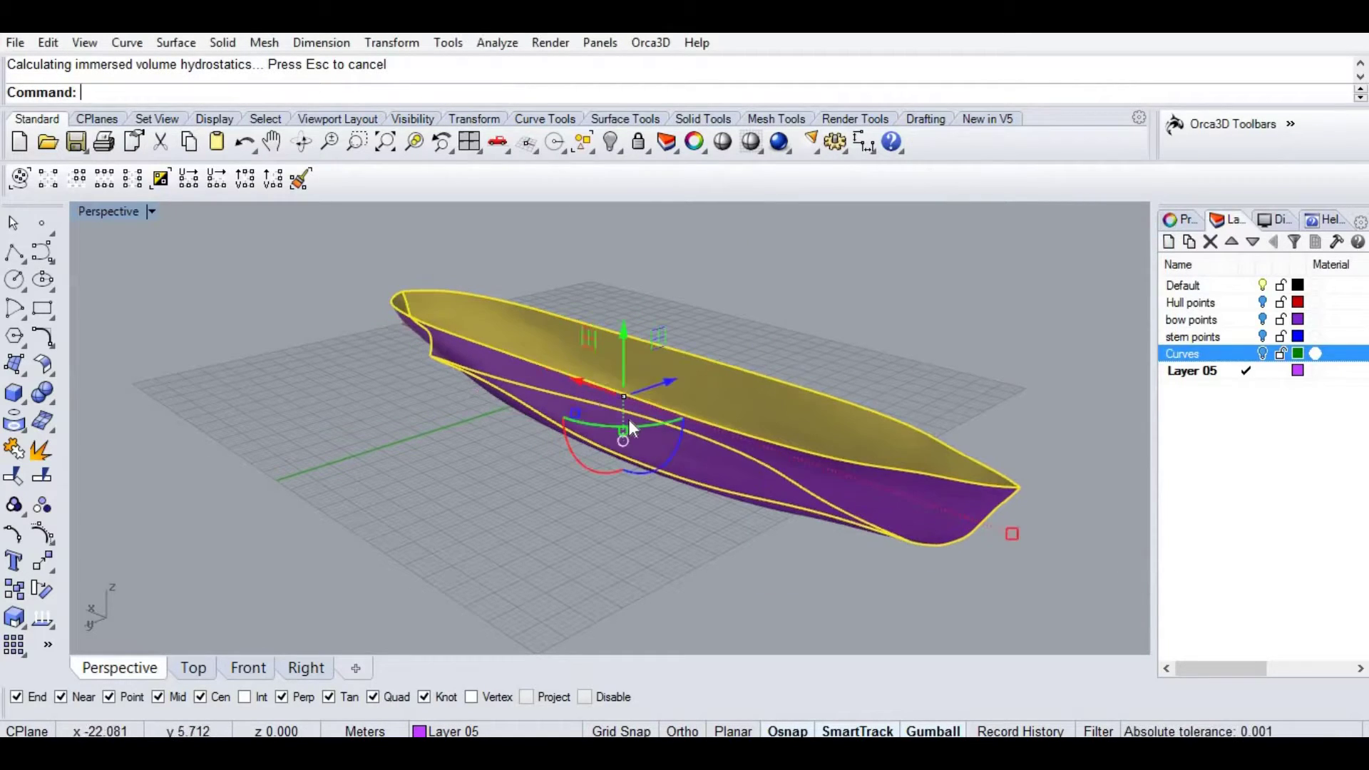
key(ctrl+z)
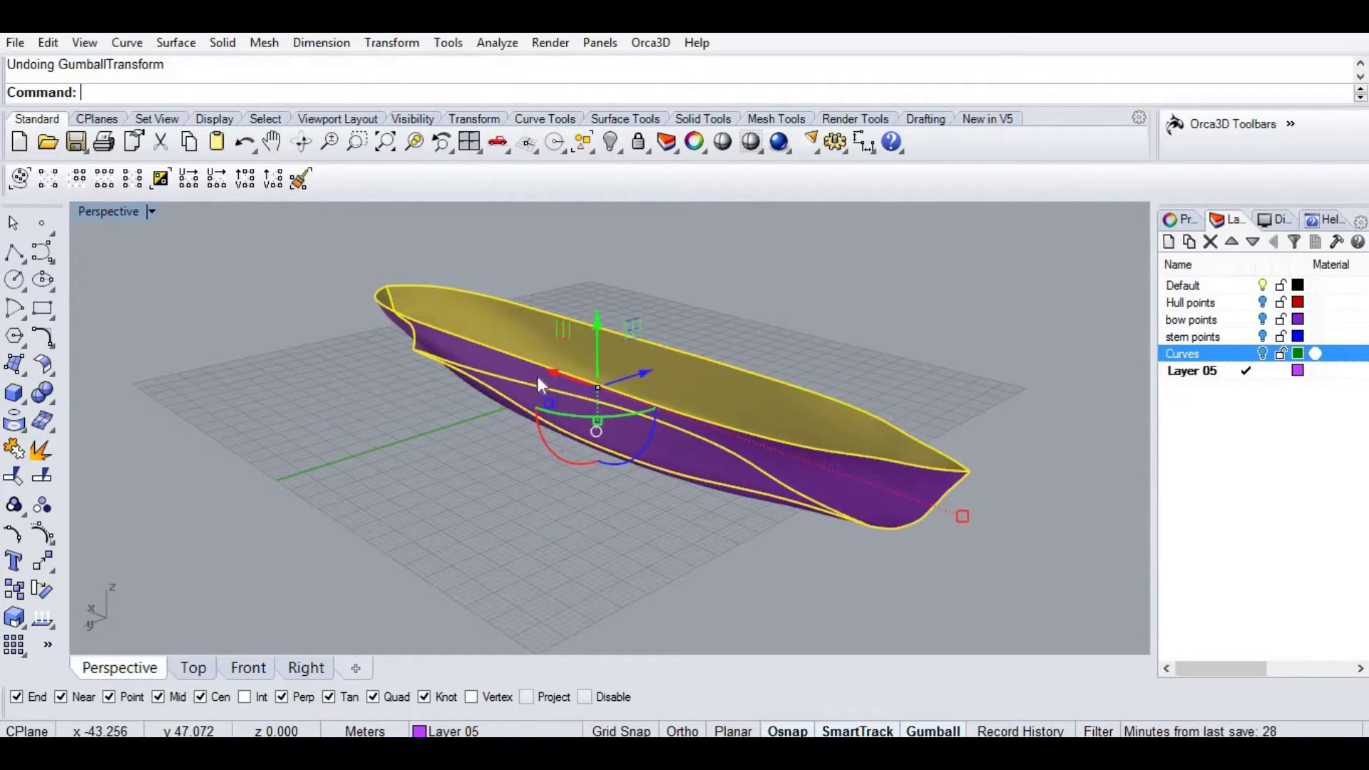
Move the hull 7.93088 m along X to bring its centre of flotation to the origin, and deselect it.
click(551, 372)
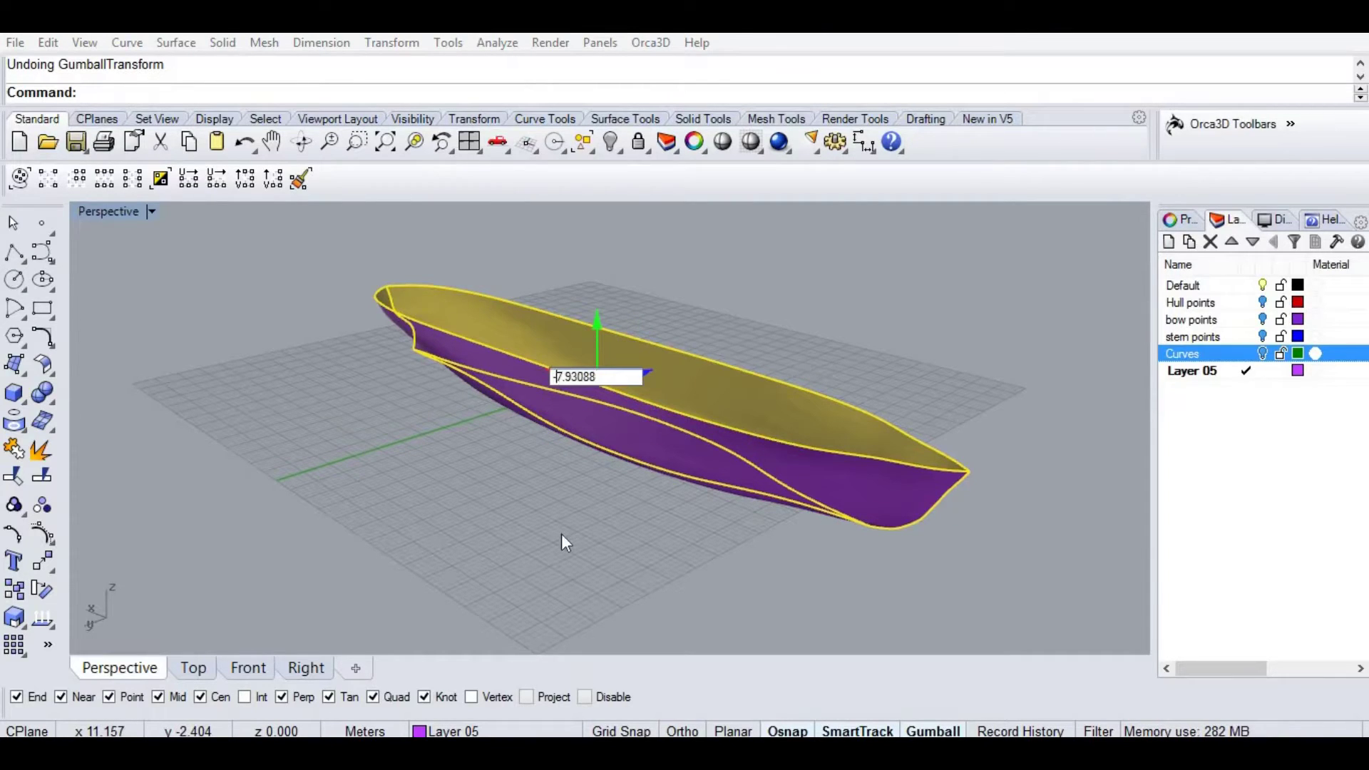
key(Escape)
key(Escape)
right_drag(542, 534, 644, 399)
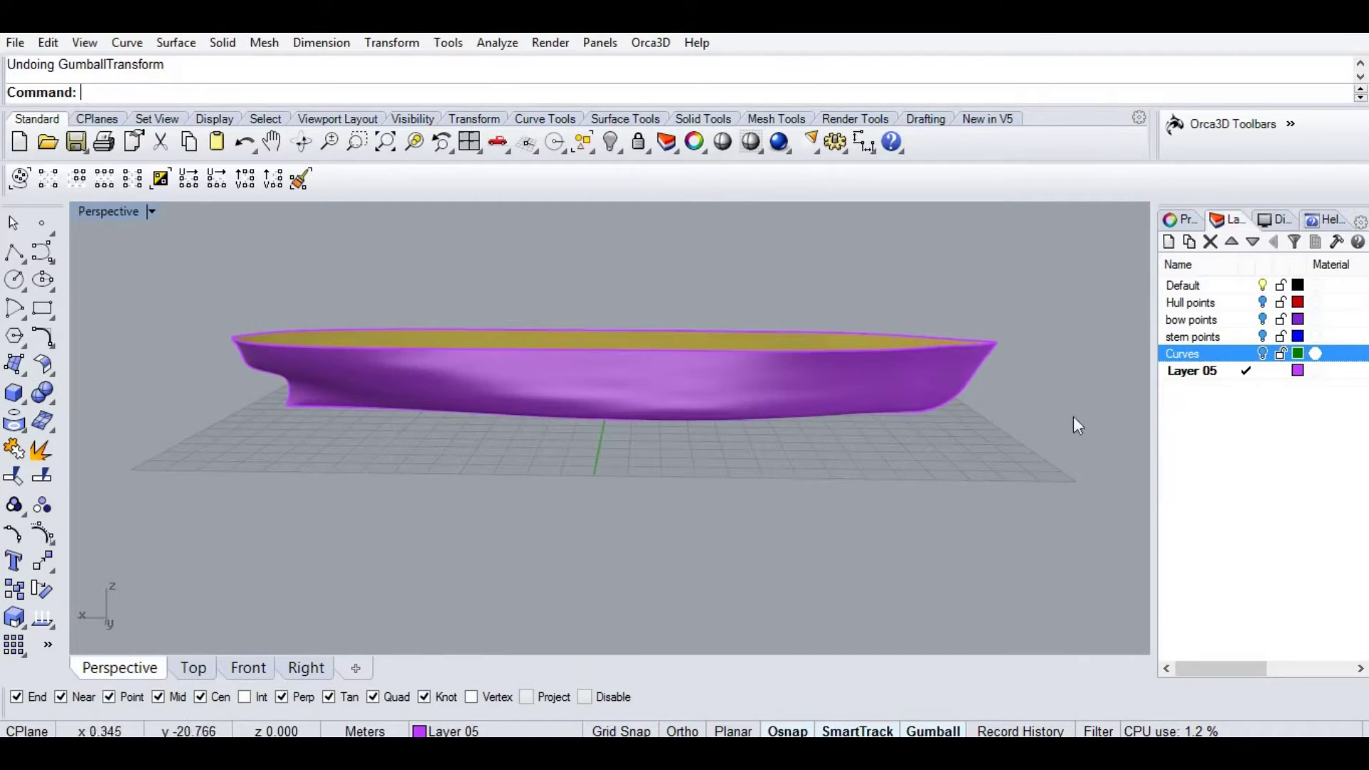
Recalculate the moved hull's hydrostatics, check its centre of flotation and view the hull's position in the Front view.
click(490, 47)
mouse_move(606, 139)
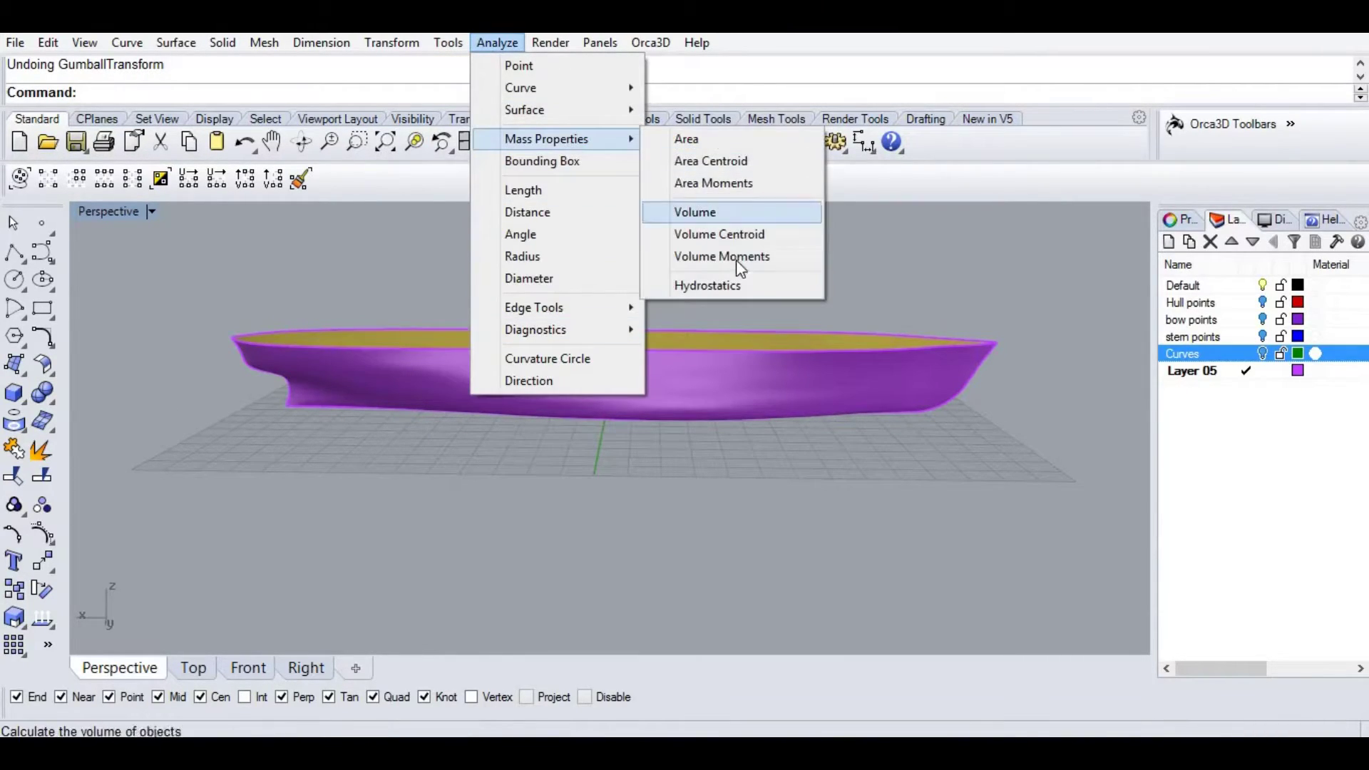
click(724, 286)
click(729, 358)
key(Return)
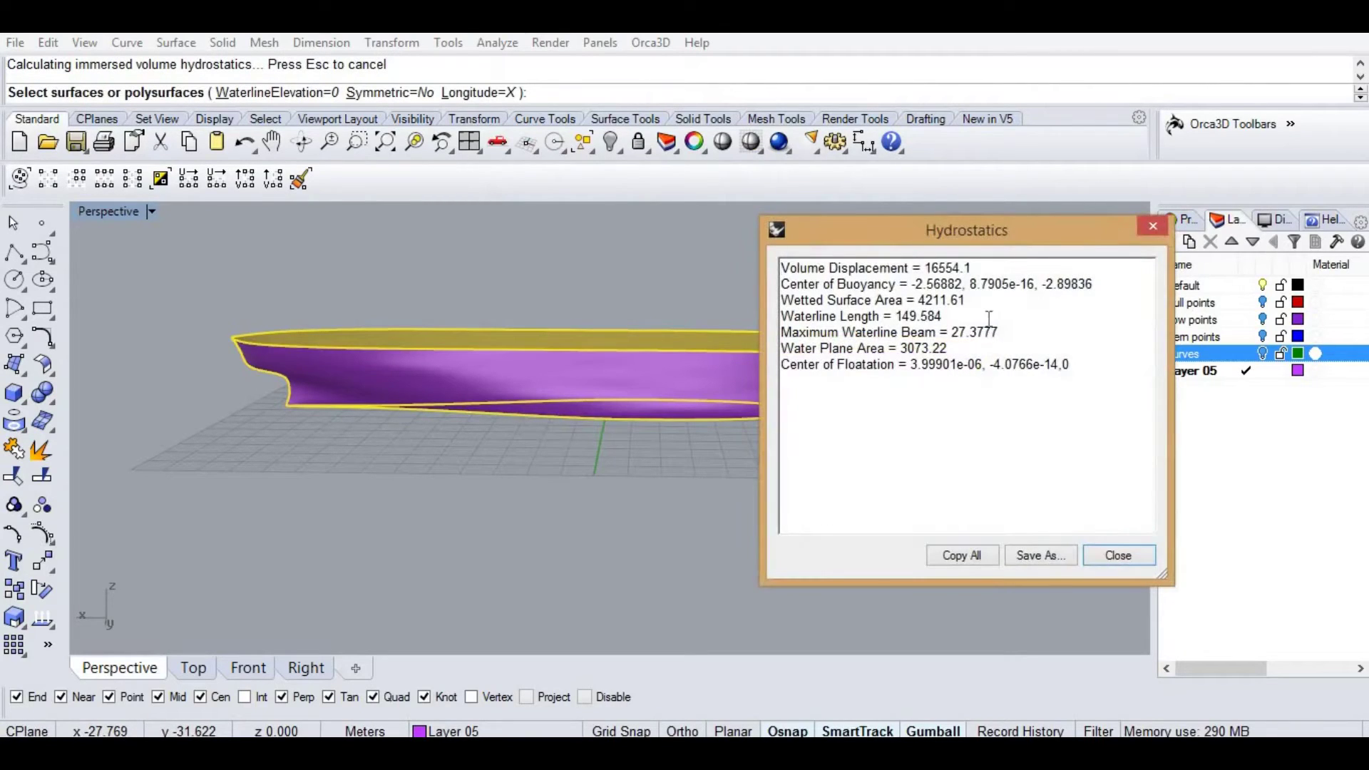
drag(914, 365, 781, 366)
drag(986, 366, 1063, 366)
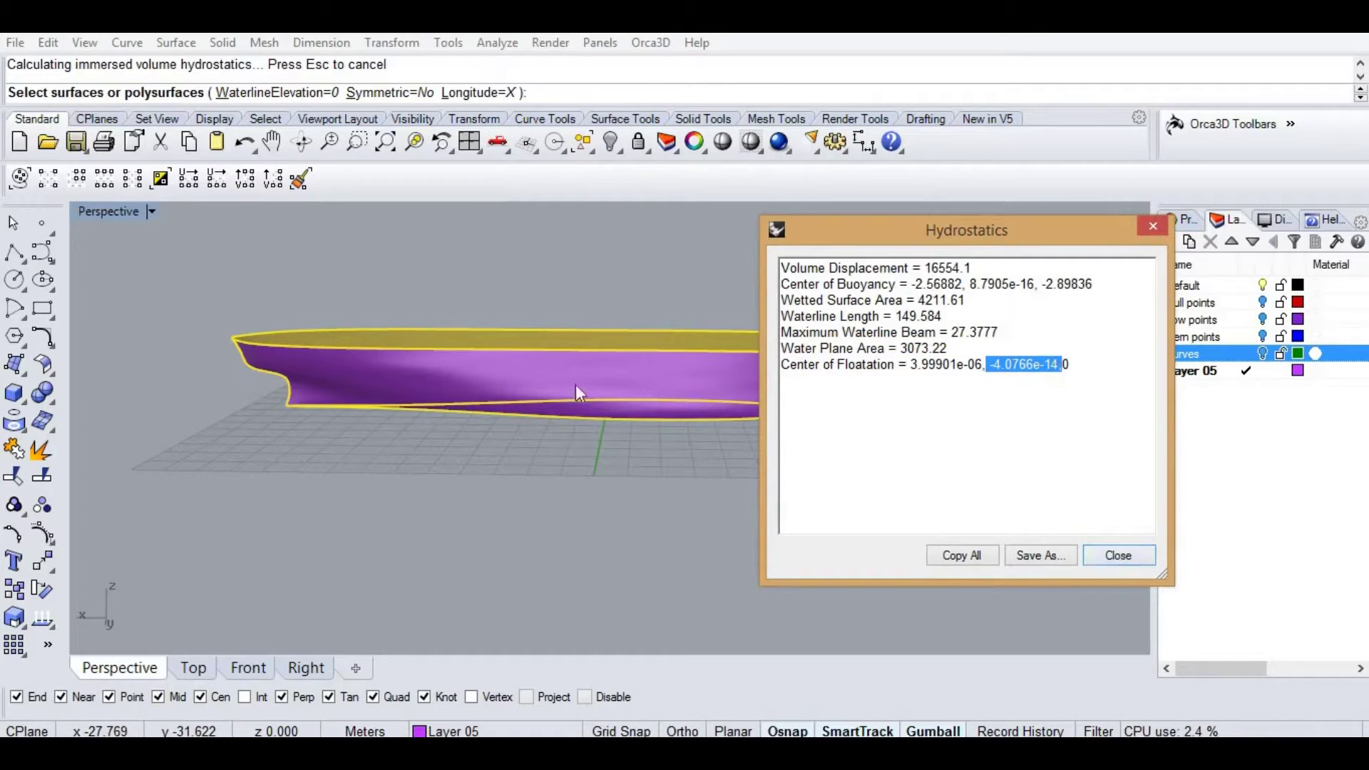
key(Escape)
key(ctrl+F2)
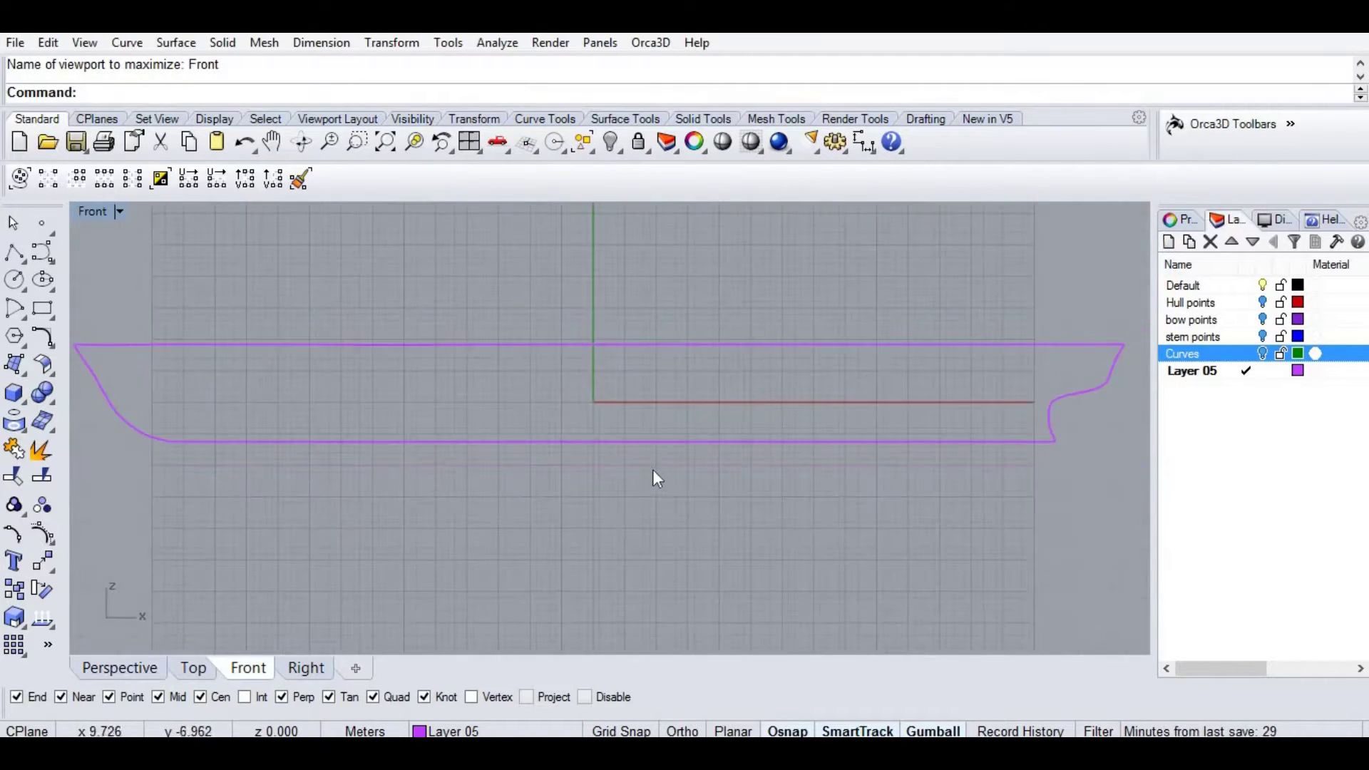
scroll(583, 349, down, 3)
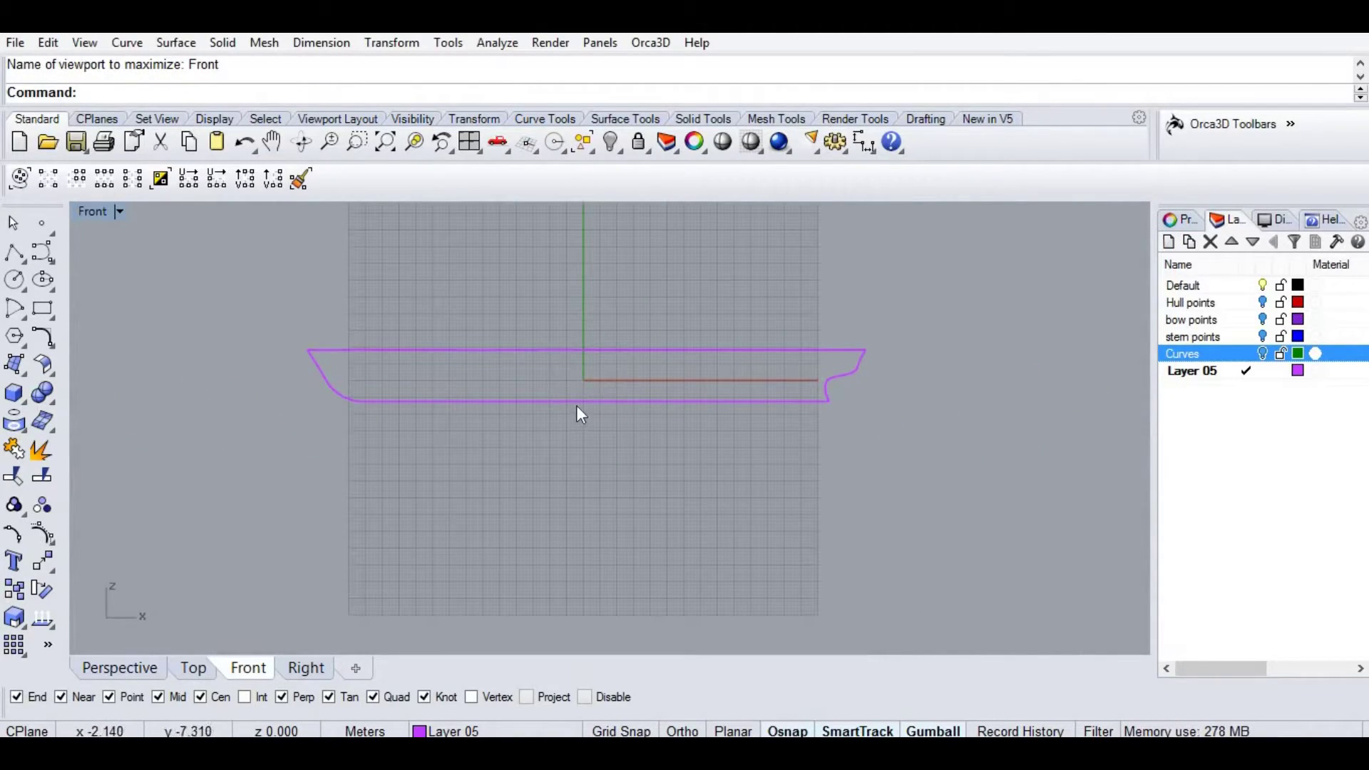
scroll(589, 377, up, 4)
scroll(589, 378, down, 3)
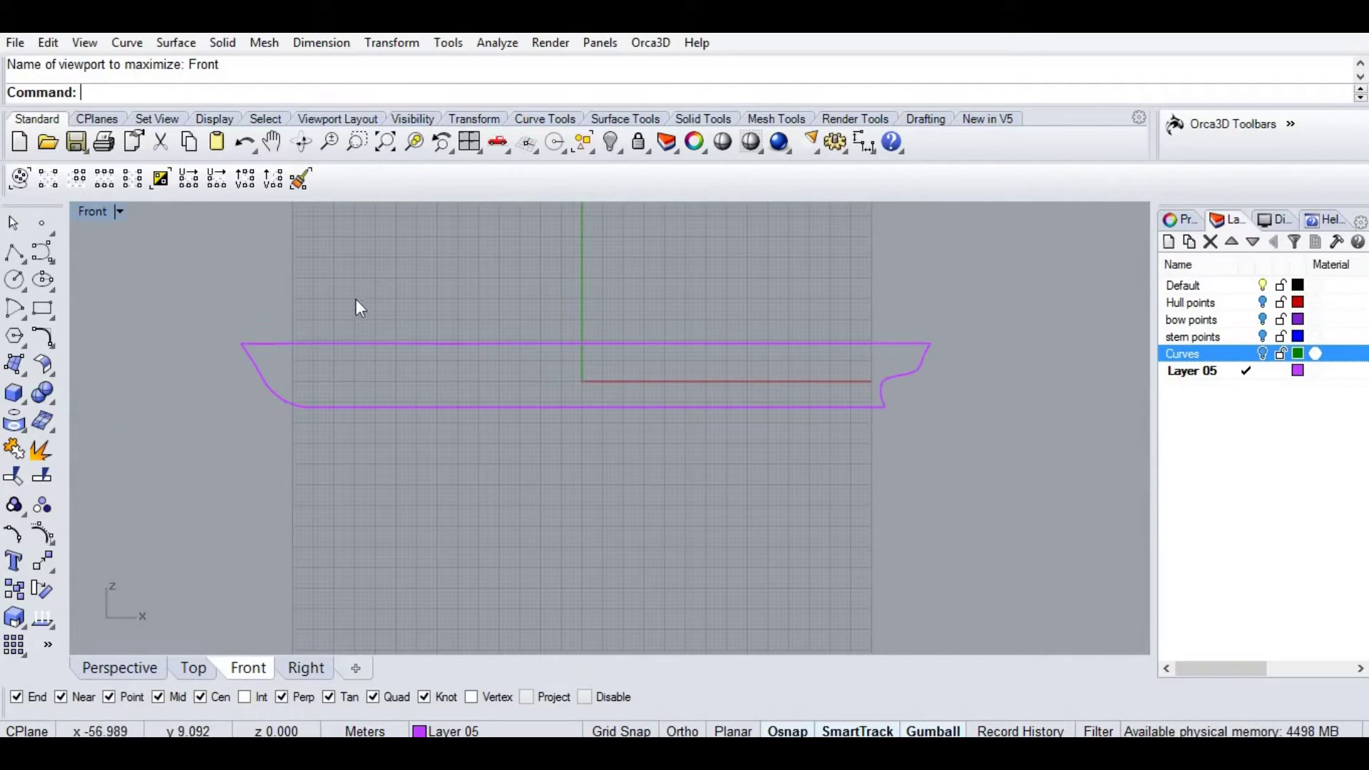
click(14, 258)
click(241, 343)
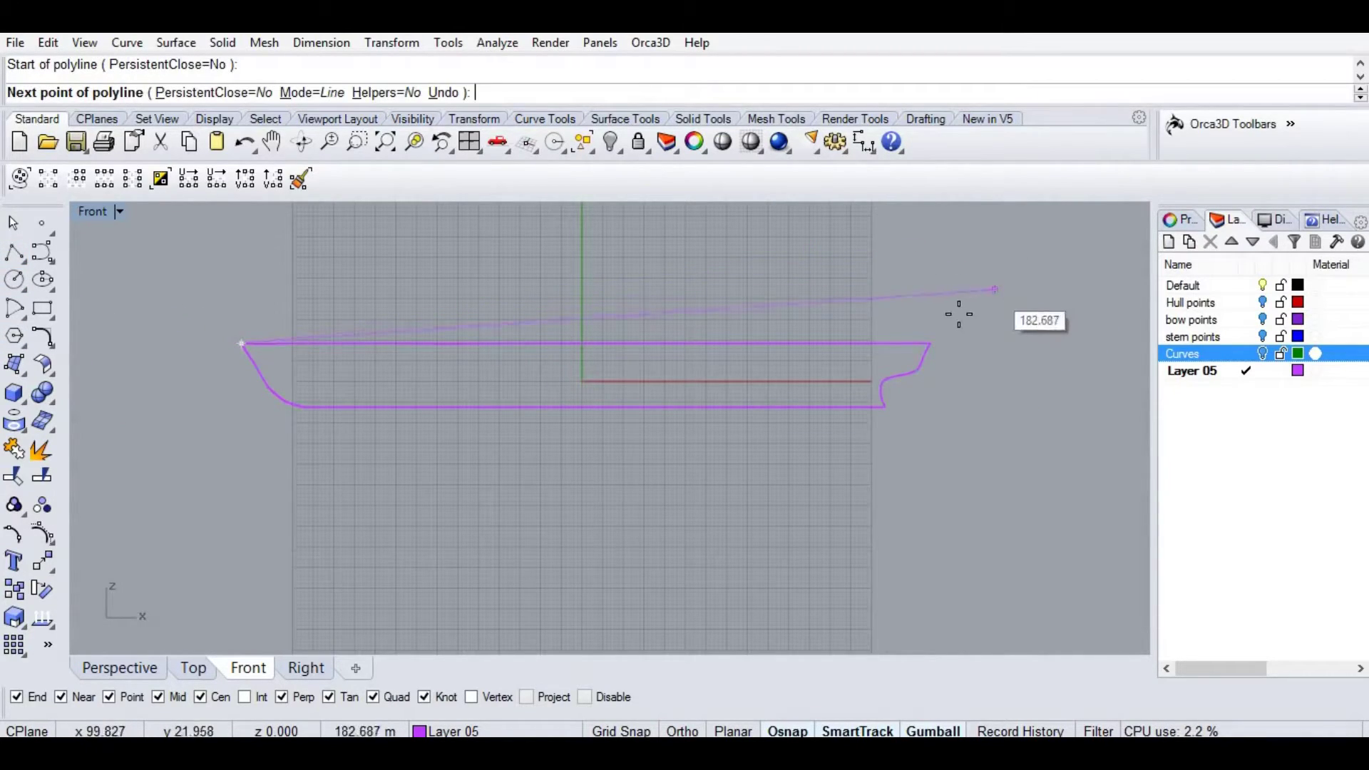
key(Escape)
Make the Curves layer current and draw a straight polyline along the deck between the hull's two end tips in the Front view.
double_click(1210, 360)
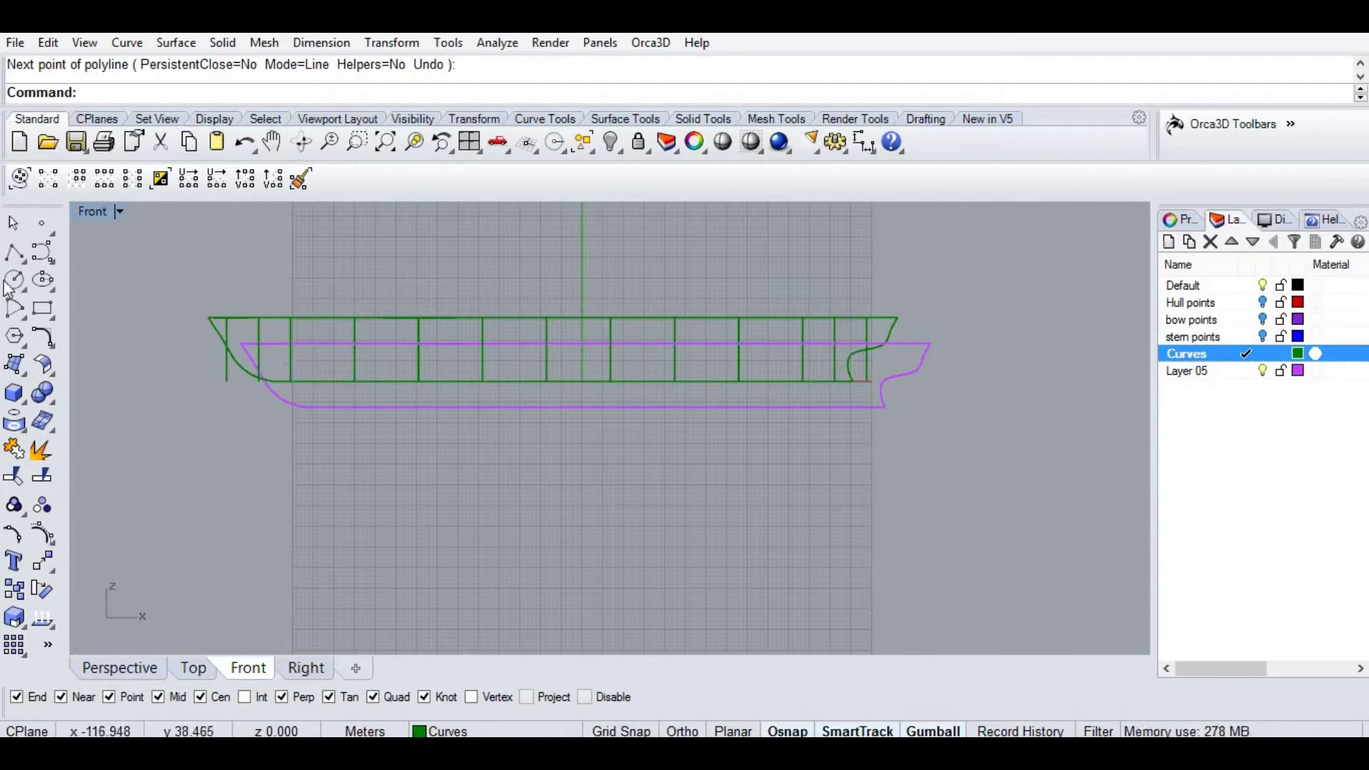
click(15, 258)
click(241, 344)
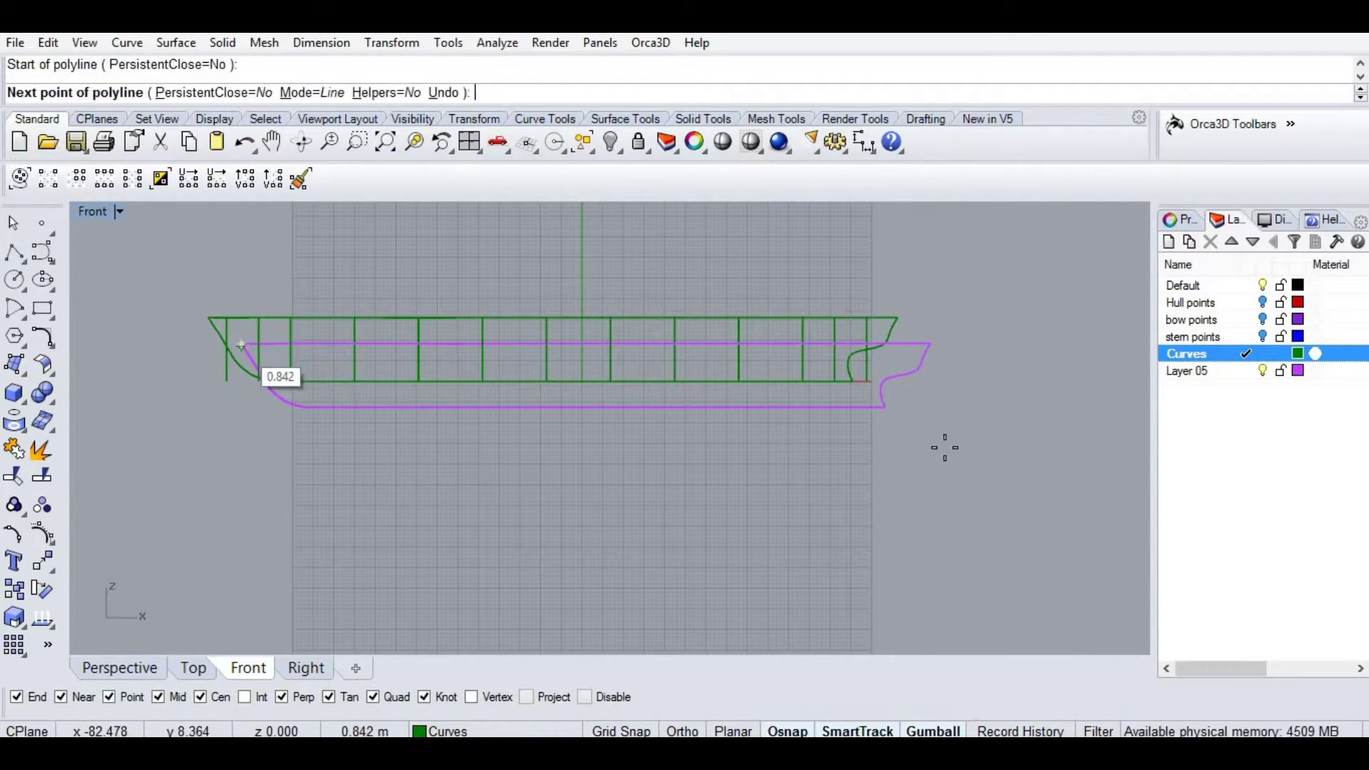
click(928, 347)
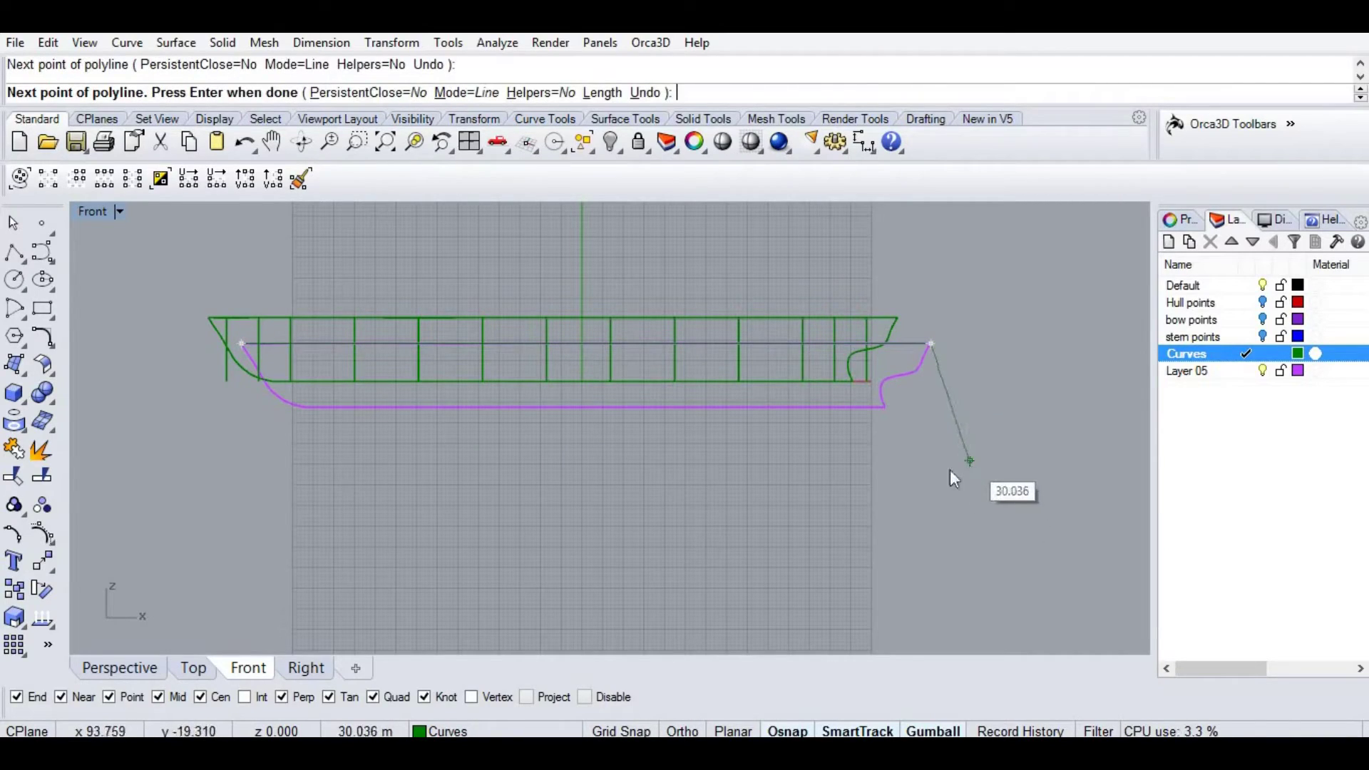
key(Return)
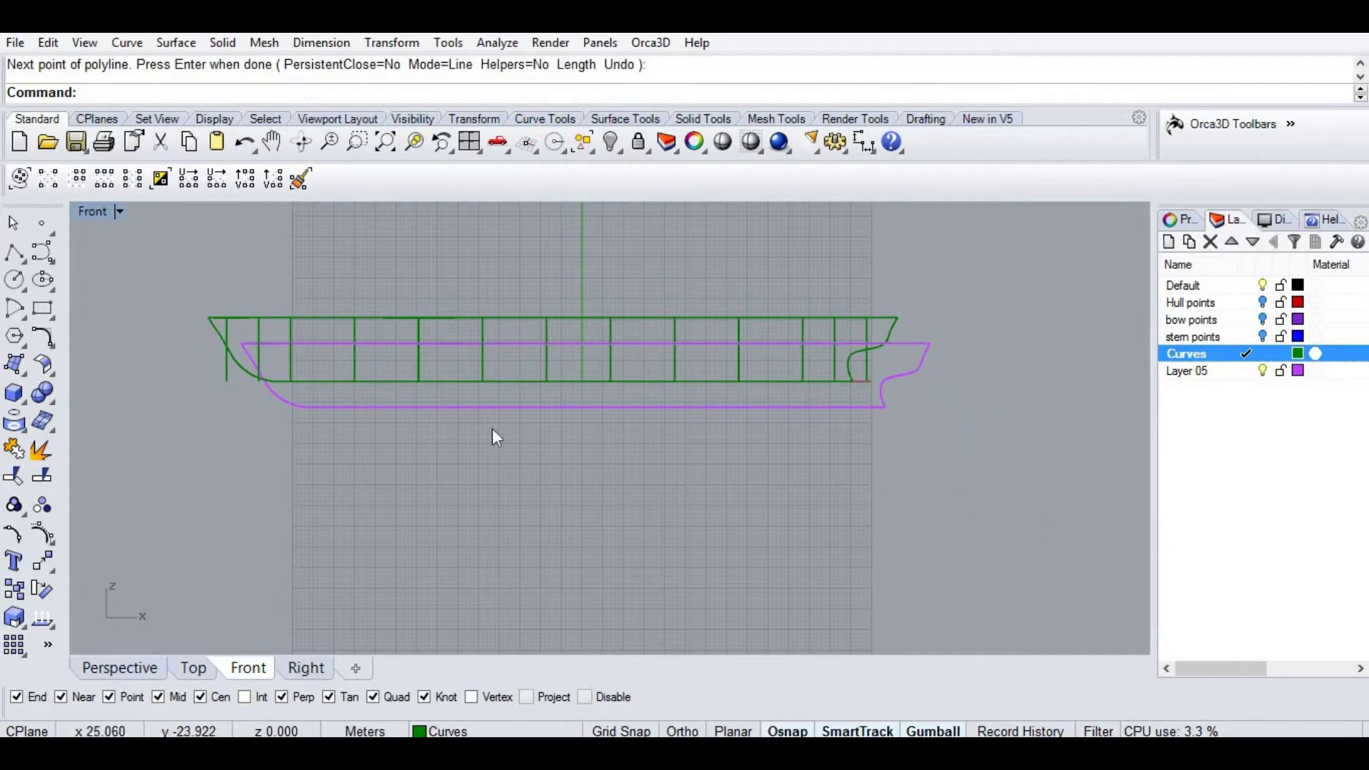
click(597, 341)
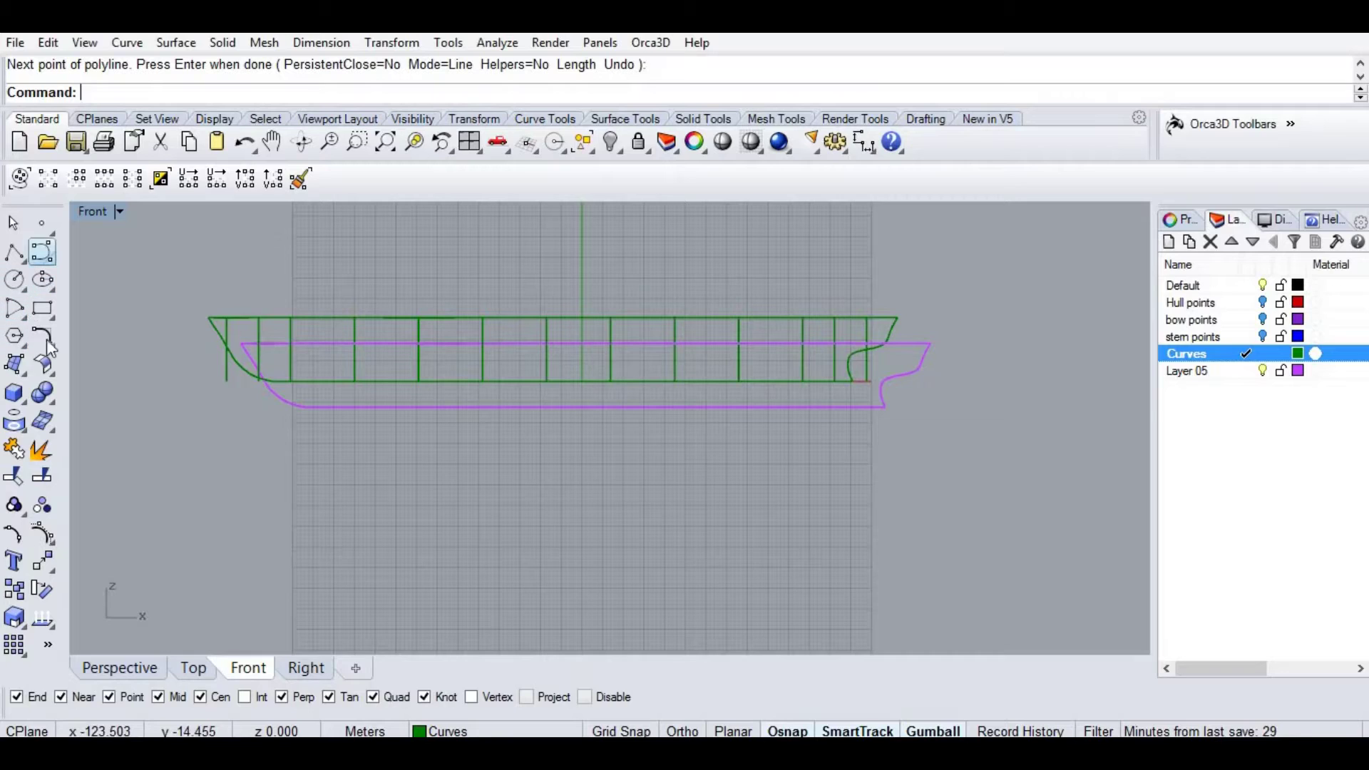
Make Layer 05 current, hide the Curves layer, and draw the deck centreline between the hull's two end tips in the Perspective view.
key(Return)
click(119, 667)
right_drag(632, 470, 1253, 375)
click(1247, 371)
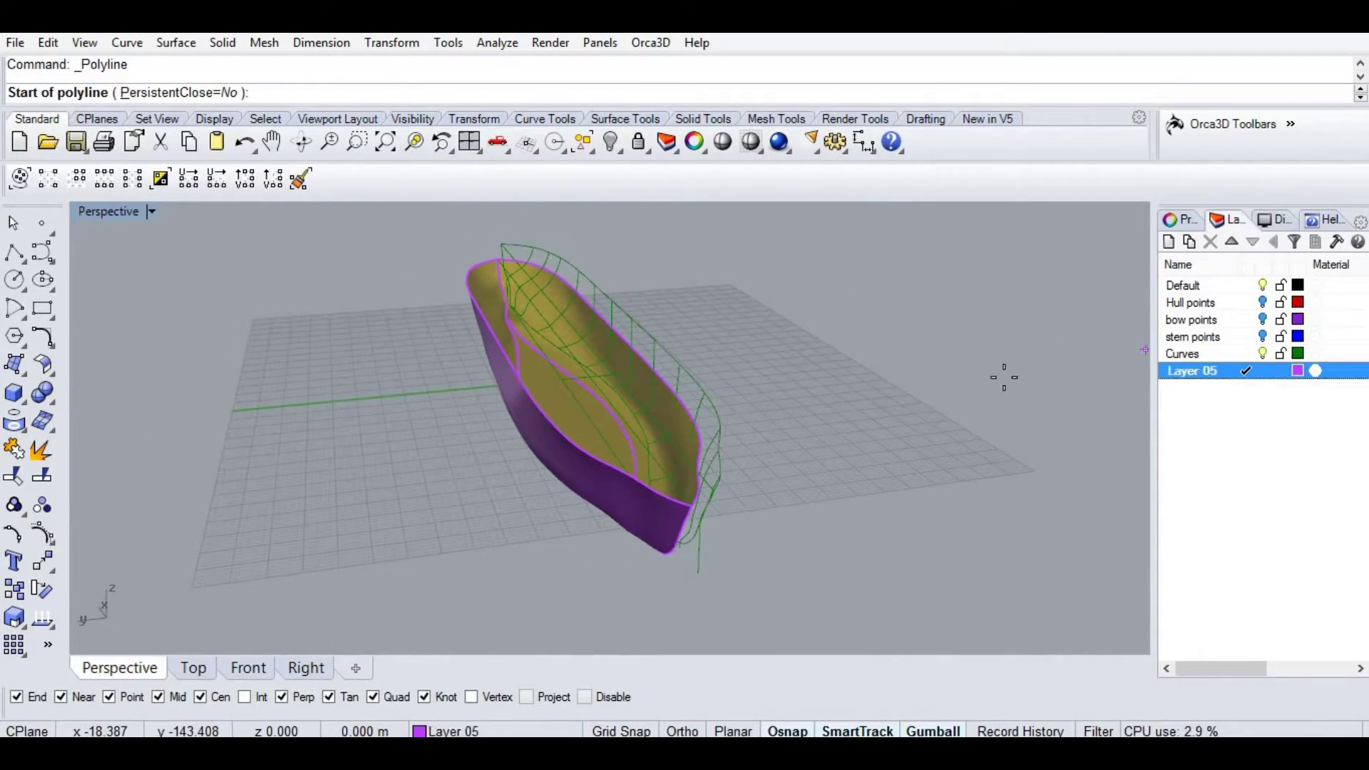
click(1263, 354)
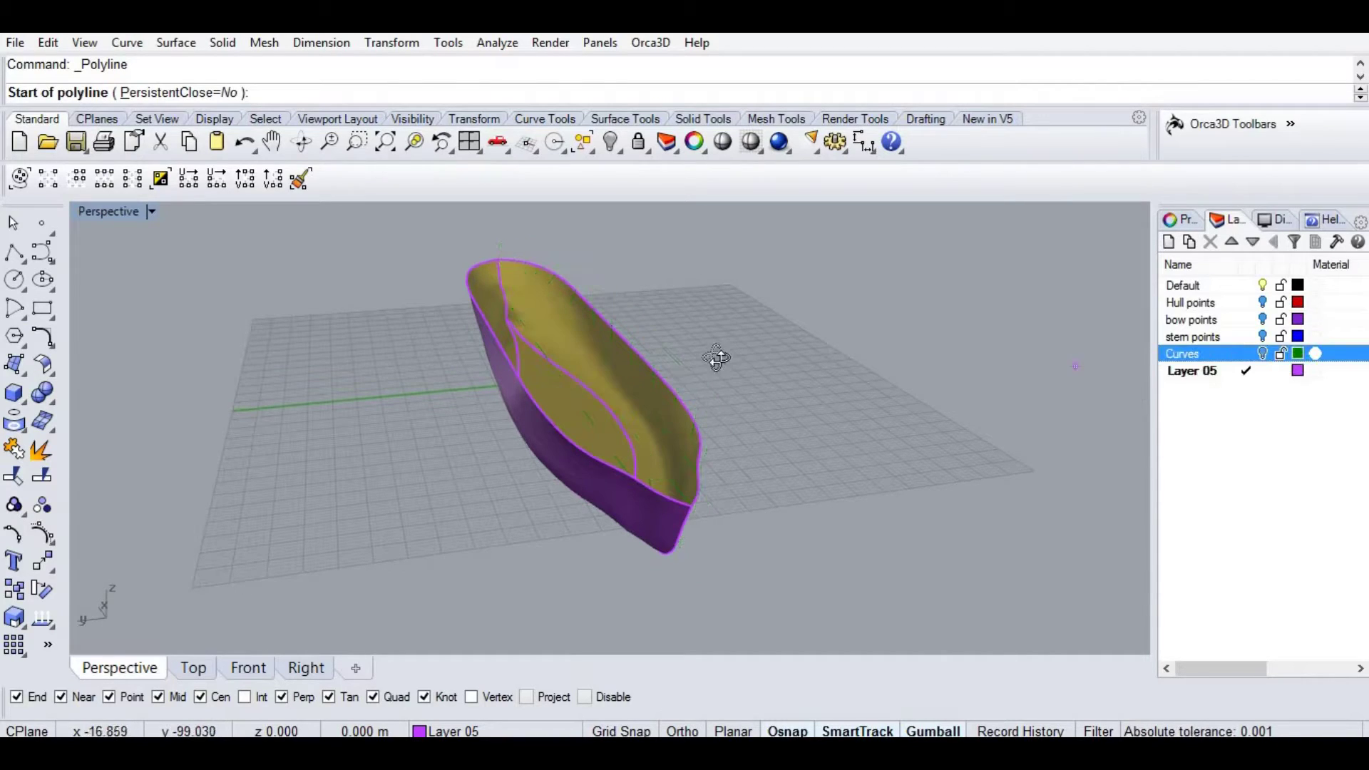
right_drag(719, 354, 1005, 367)
click(1004, 367)
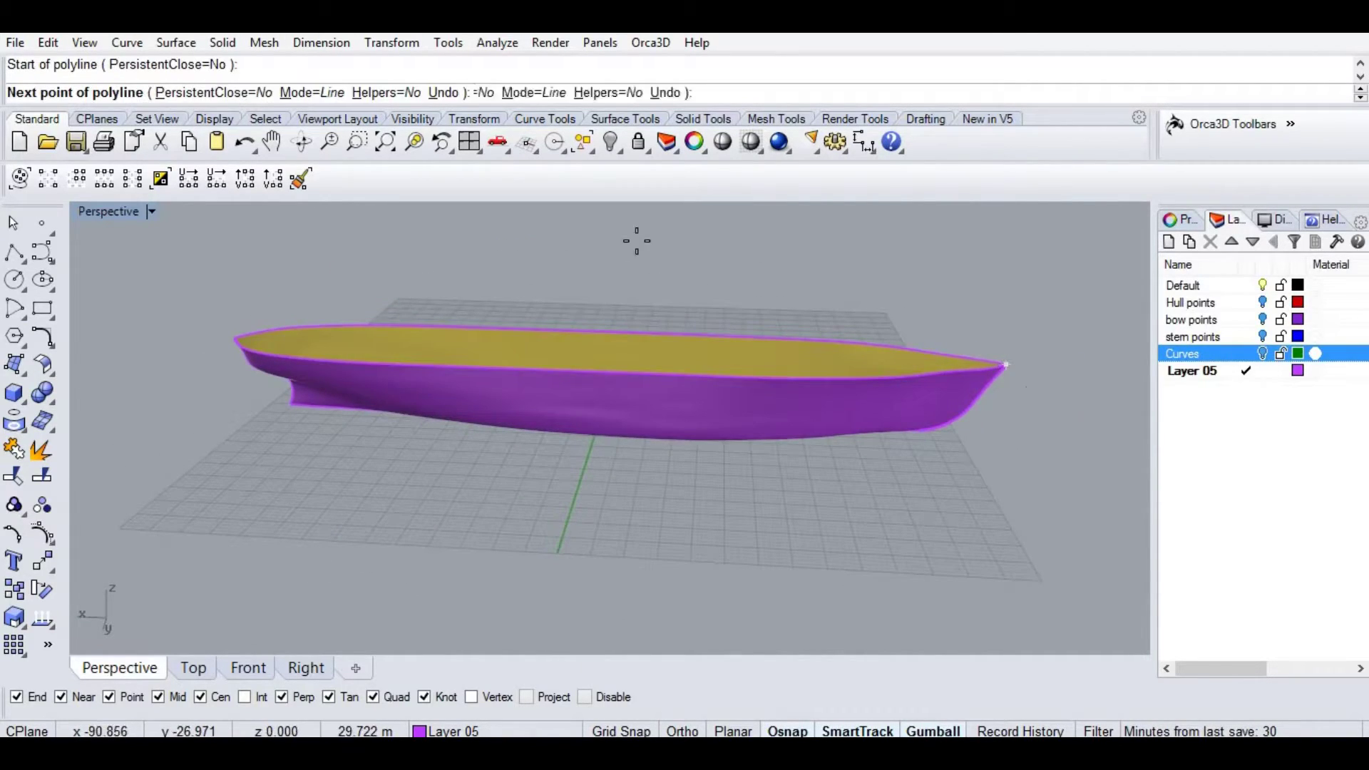
click(236, 336)
key(Return)
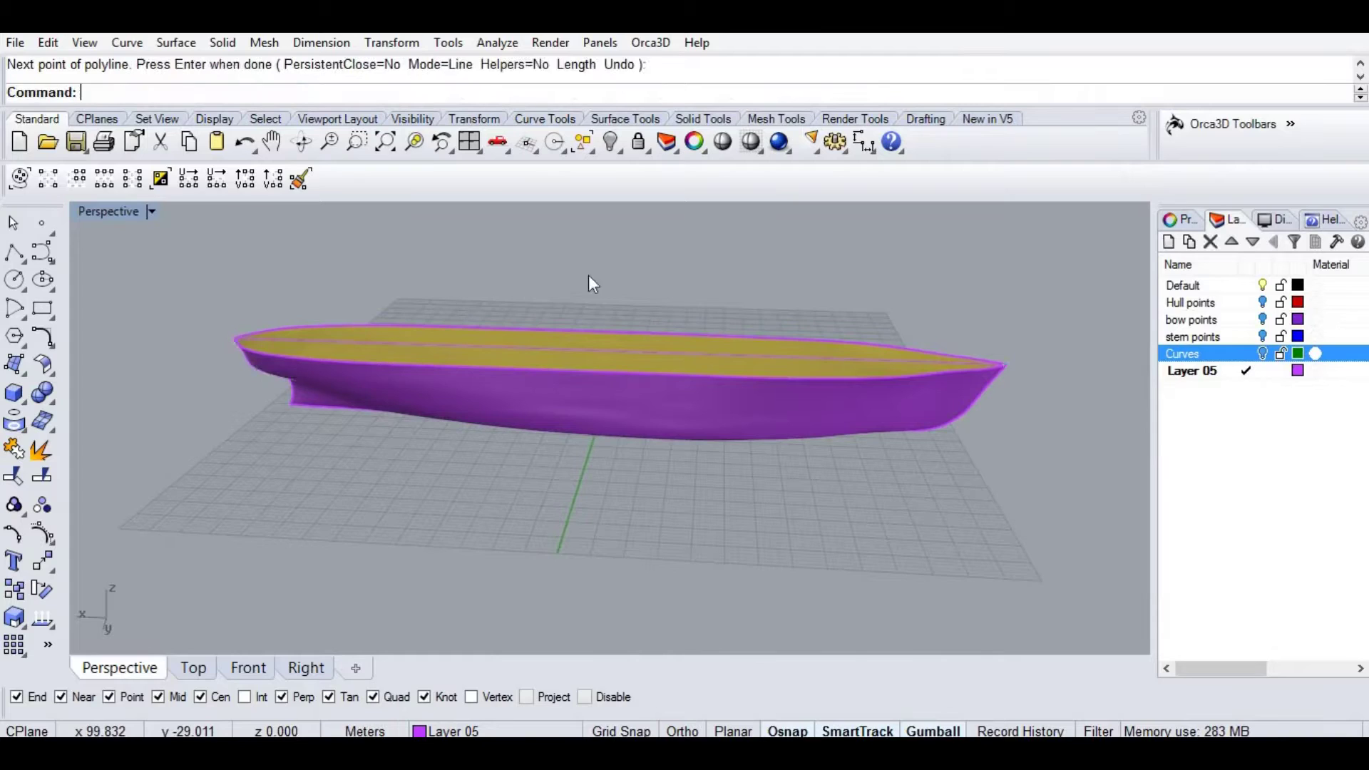
Draw a vertical line upward from the deck centreline's midpoint, finishing it in the Front view.
right_drag(588, 275, 525, 376)
key(Return)
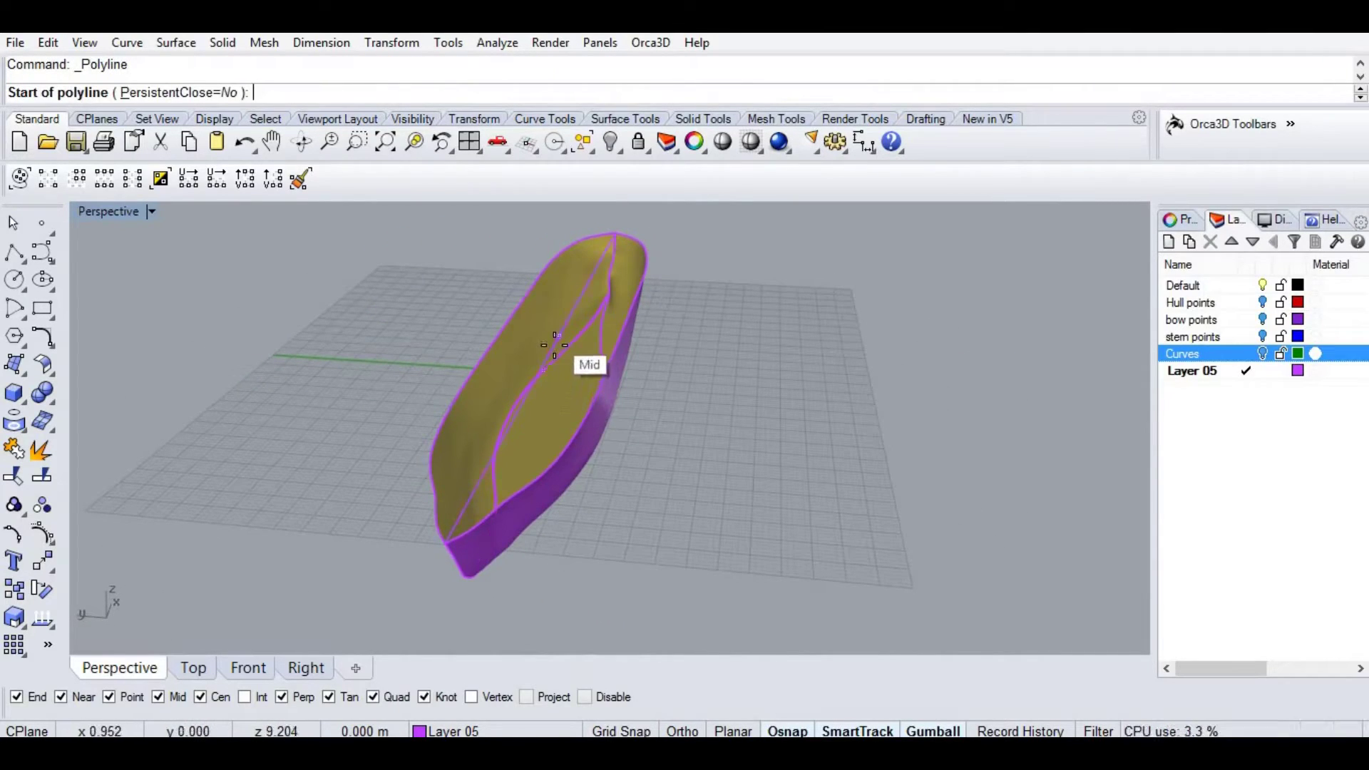
click(556, 334)
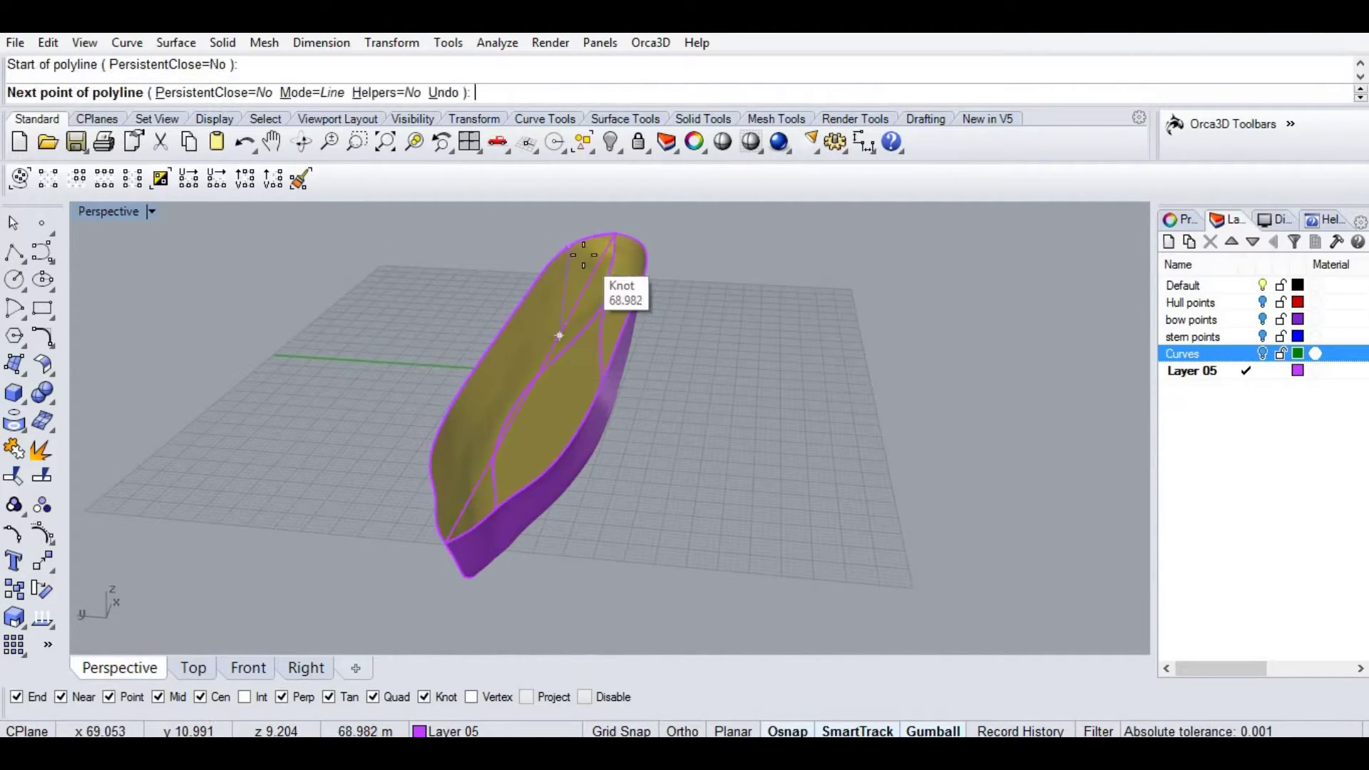
key(ctrl+F2)
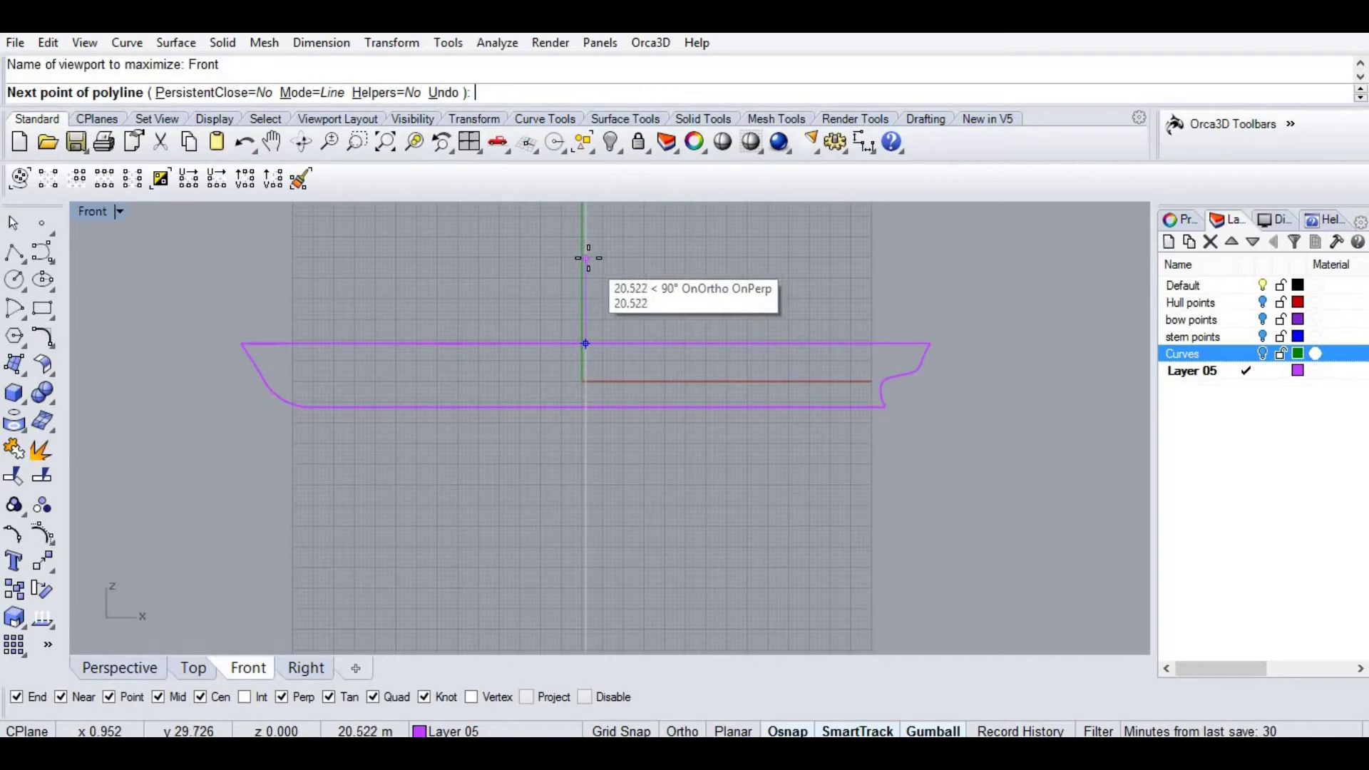
click(585, 276)
key(Return)
scroll(603, 345, up, 5)
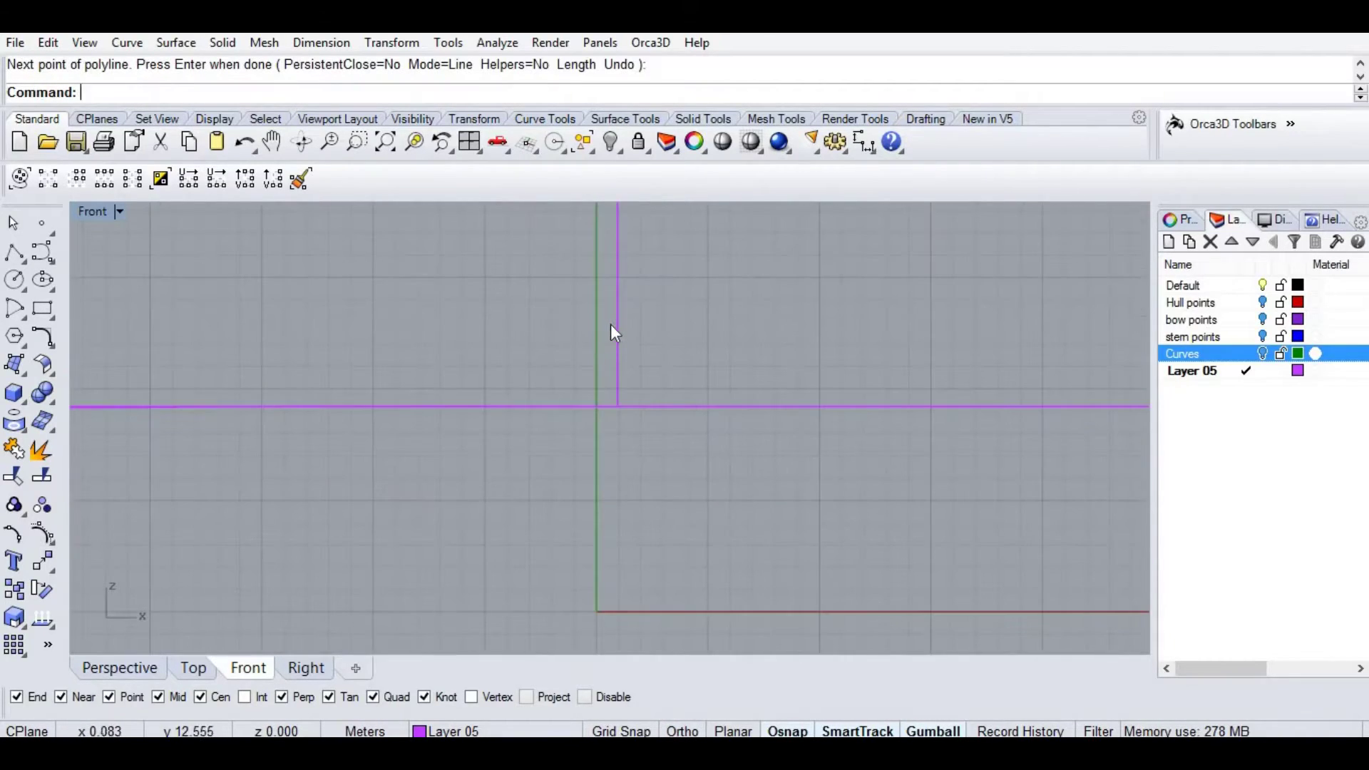
Dimension the horizontal offset of the vertical midpoint line from the origin axis, and delete both the dimension and the line.
click(617, 407)
click(572, 411)
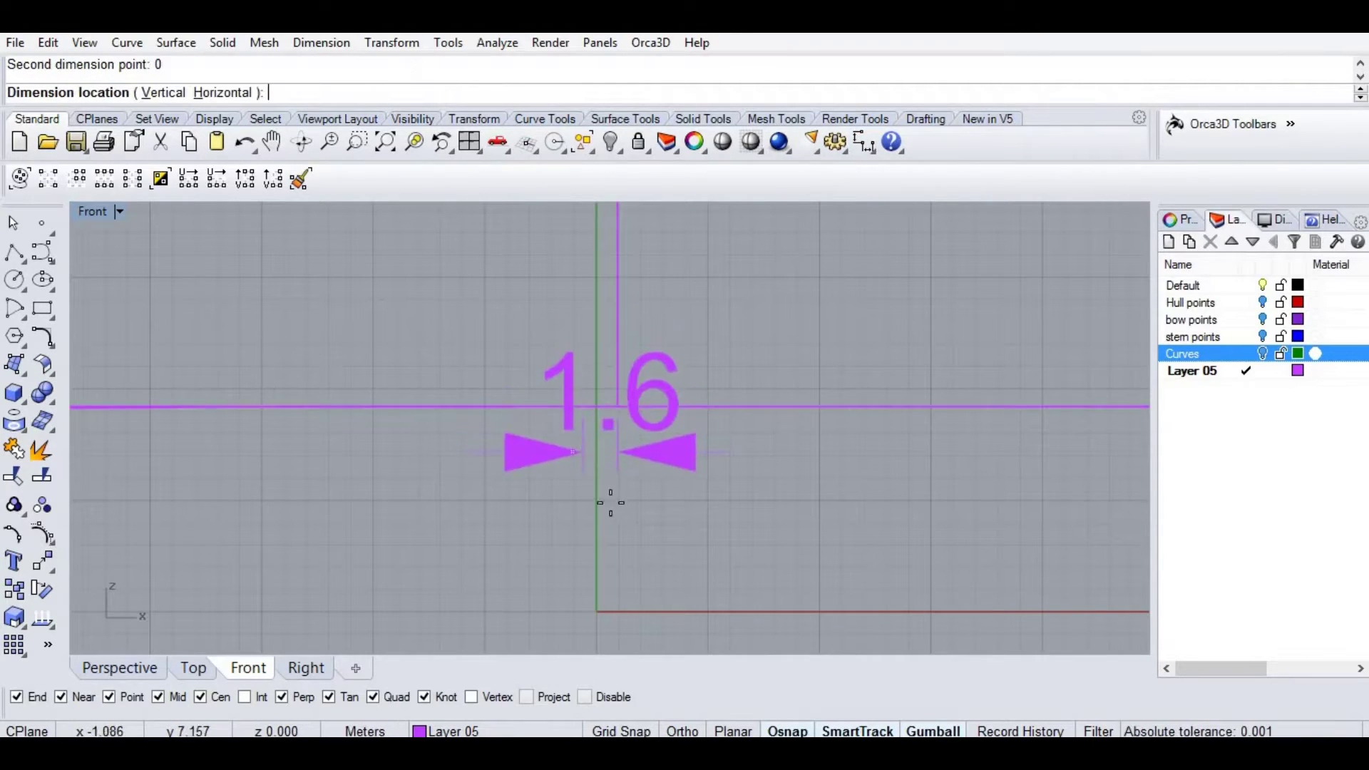
click(614, 515)
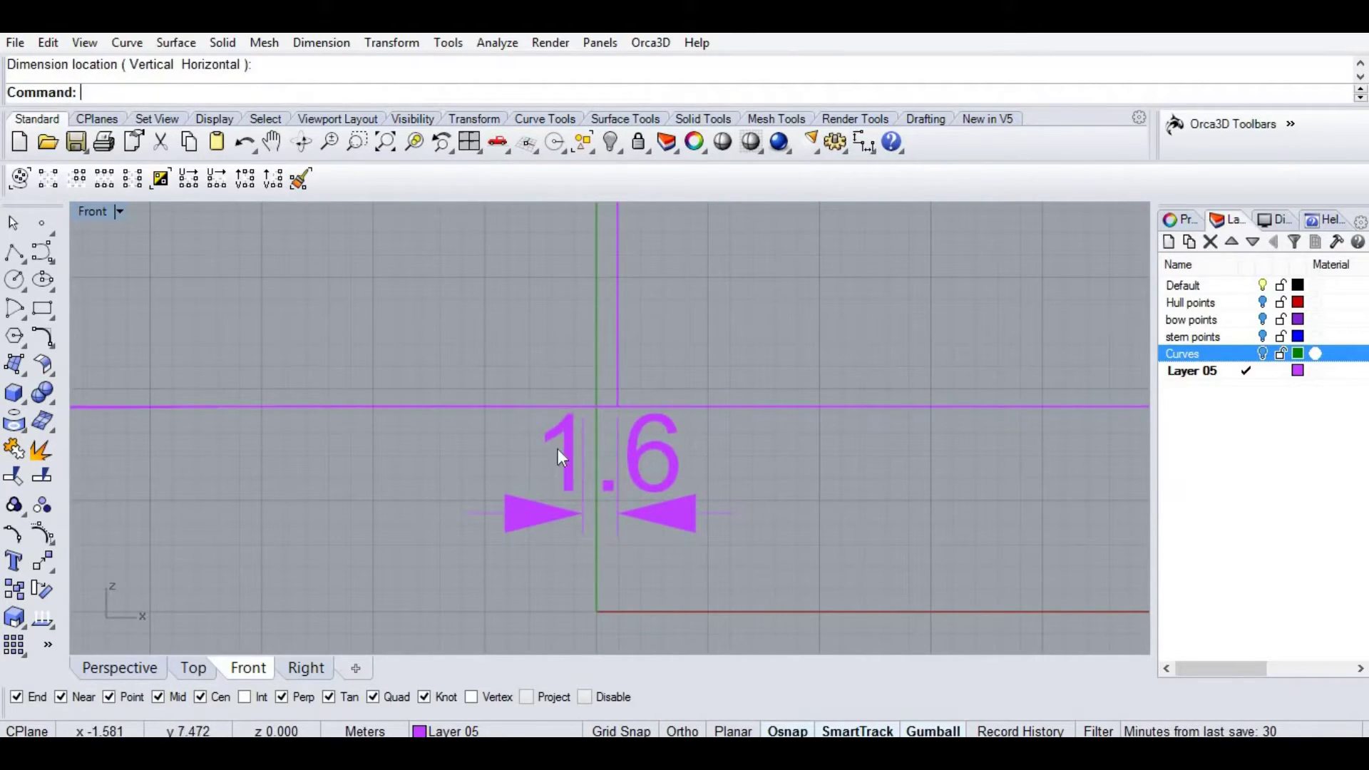
scroll(659, 460, down, 5)
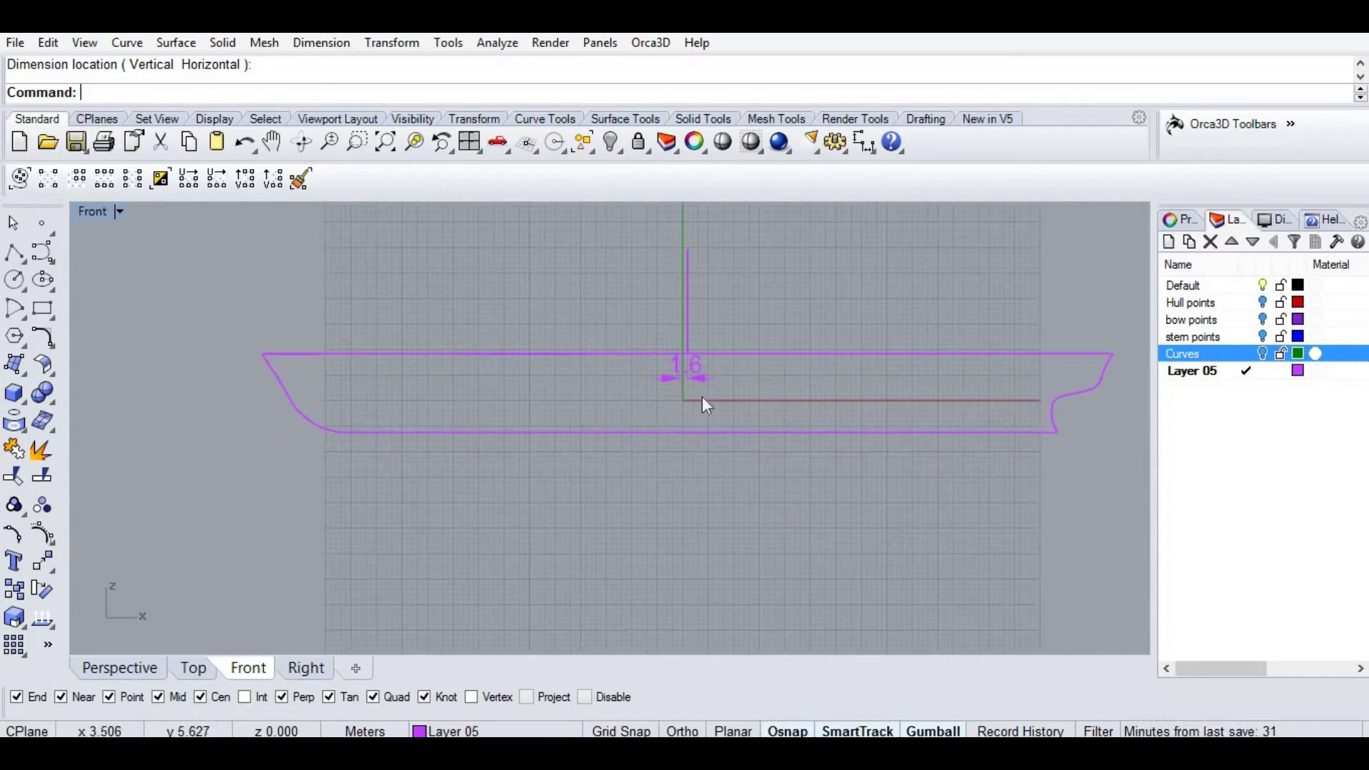
click(701, 396)
key(Delete)
click(601, 320)
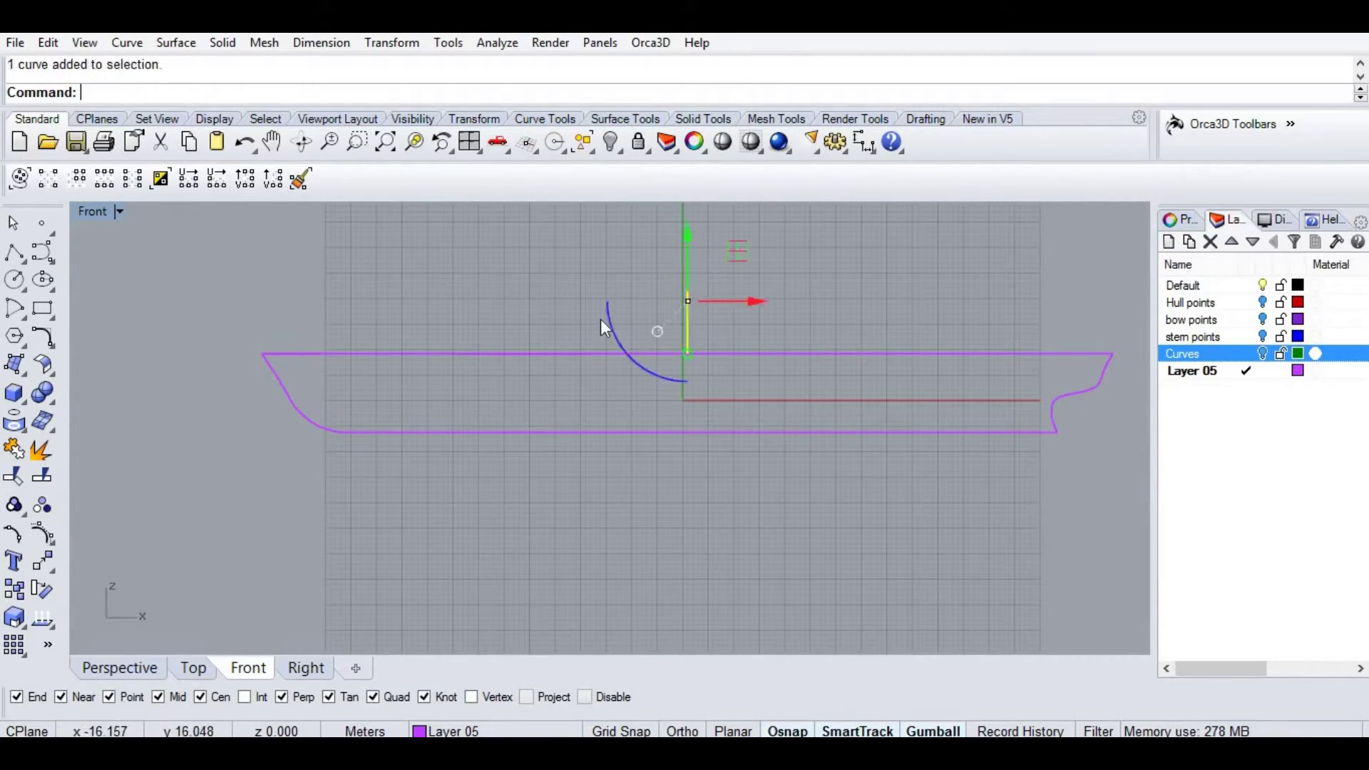
key(Delete)
Undo the construction line edits and the recent hull moves, with the hull shown in the Perspective view.
click(154, 667)
right_drag(700, 412, 790, 365)
scroll(635, 364, up, 5)
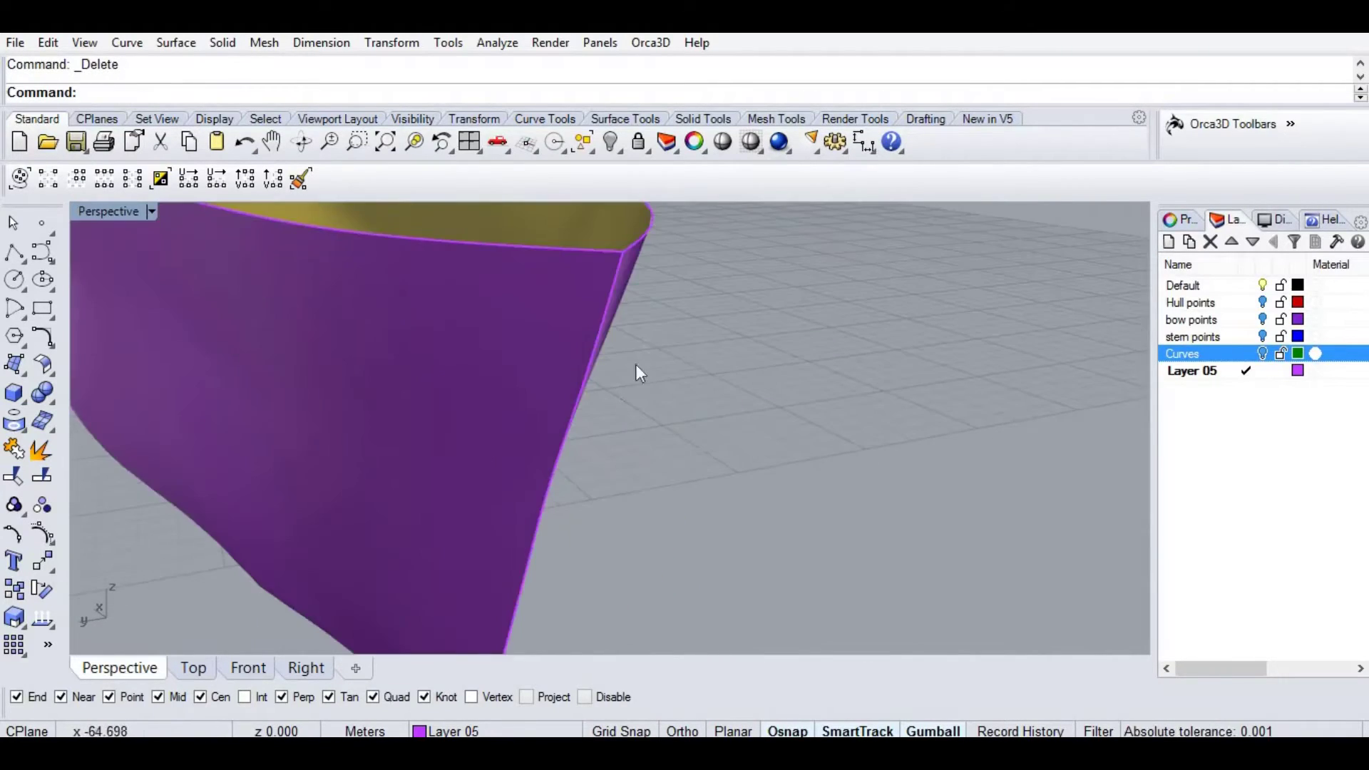
scroll(635, 364, down, 3)
scroll(690, 430, down, 2)
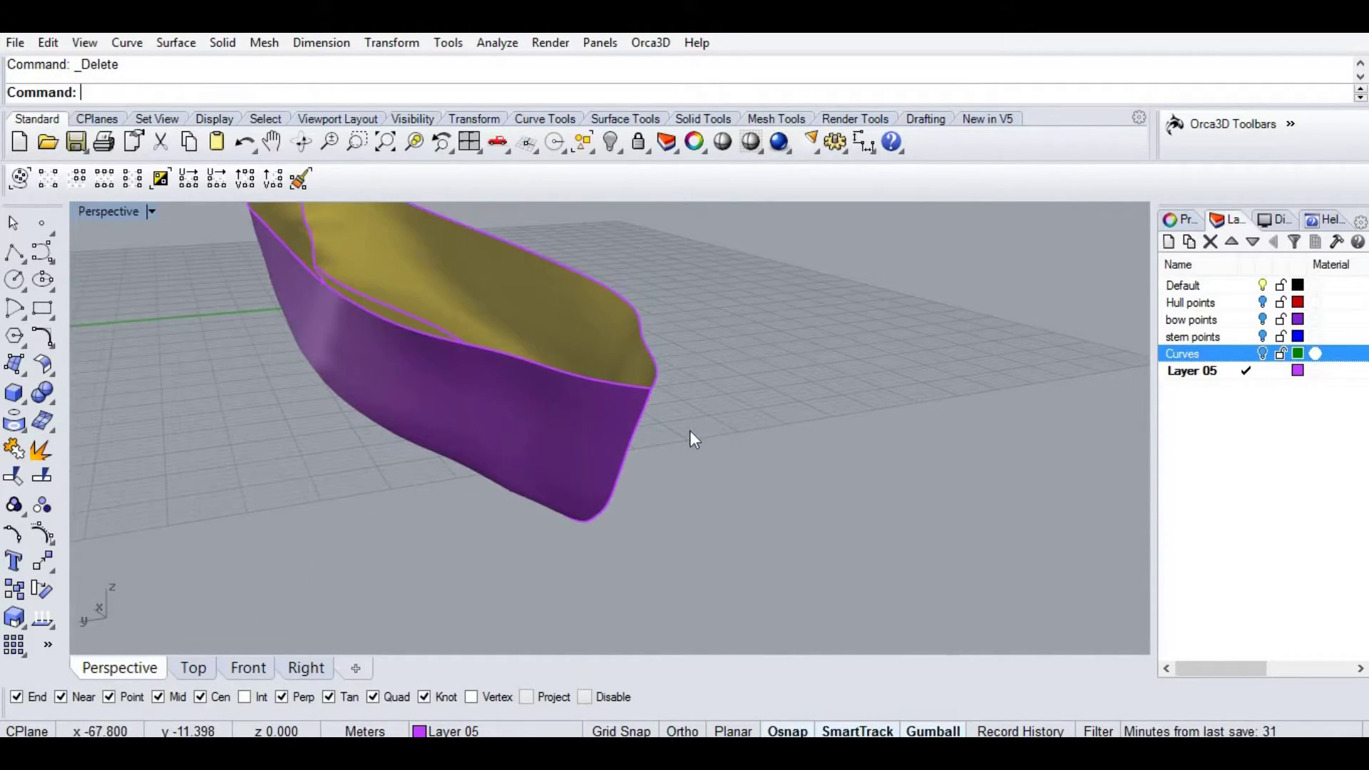
key(ctrl+z)
key(ctrl+z)
key(ctrl+z)
key(ctrl+z)
key(ctrl+z)
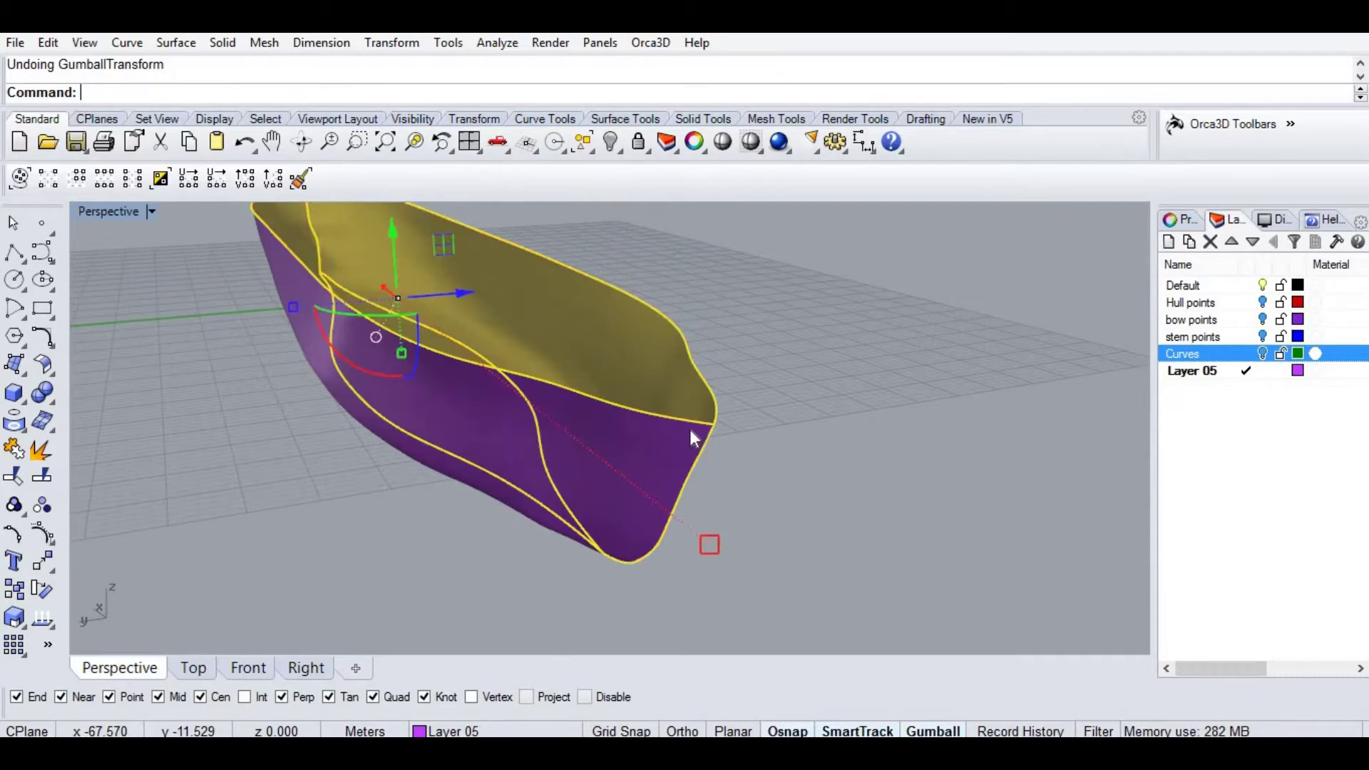
Undo the last change to the hull's surface direction, reselect the hull, and turn its purple side outward again.
right_drag(646, 521, 472, 379)
click(377, 508)
click(572, 447)
scroll(572, 446, up, 6)
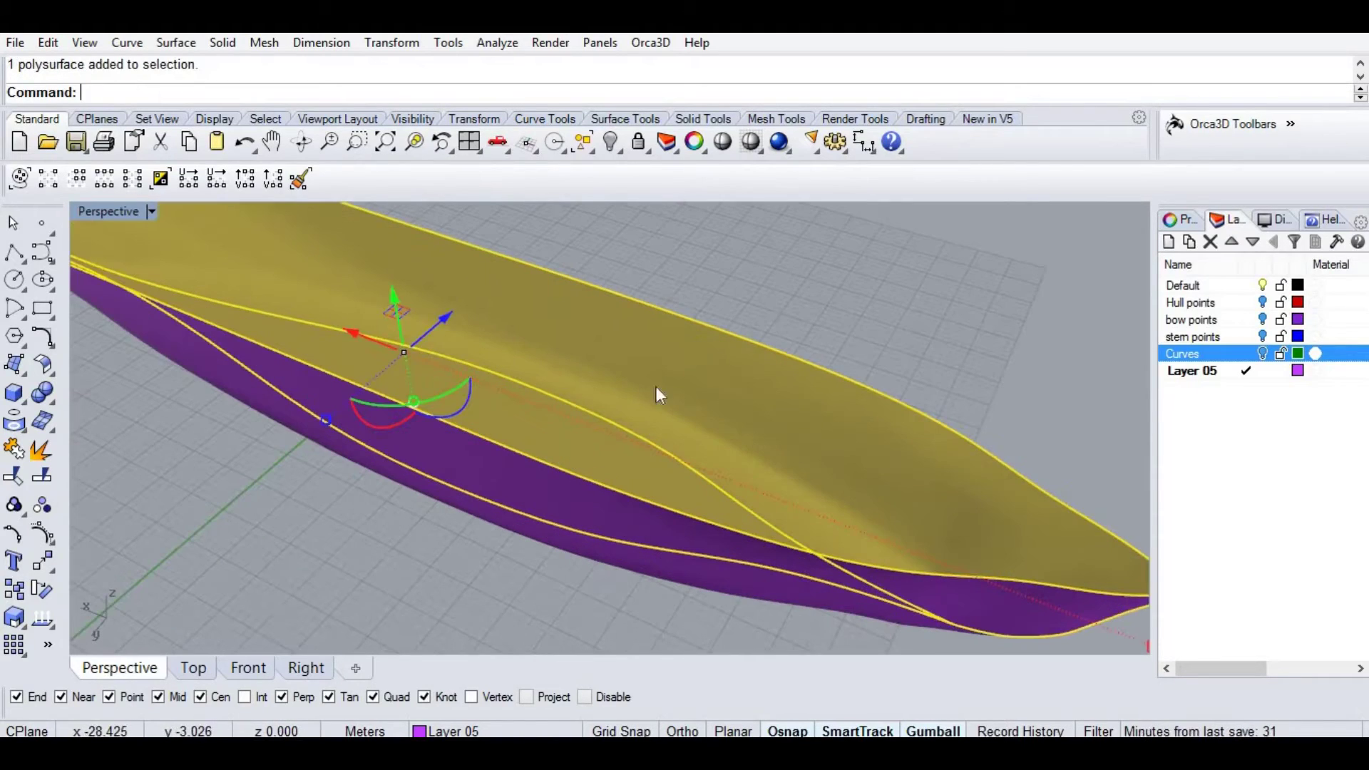
key(ctrl+z)
click(678, 399)
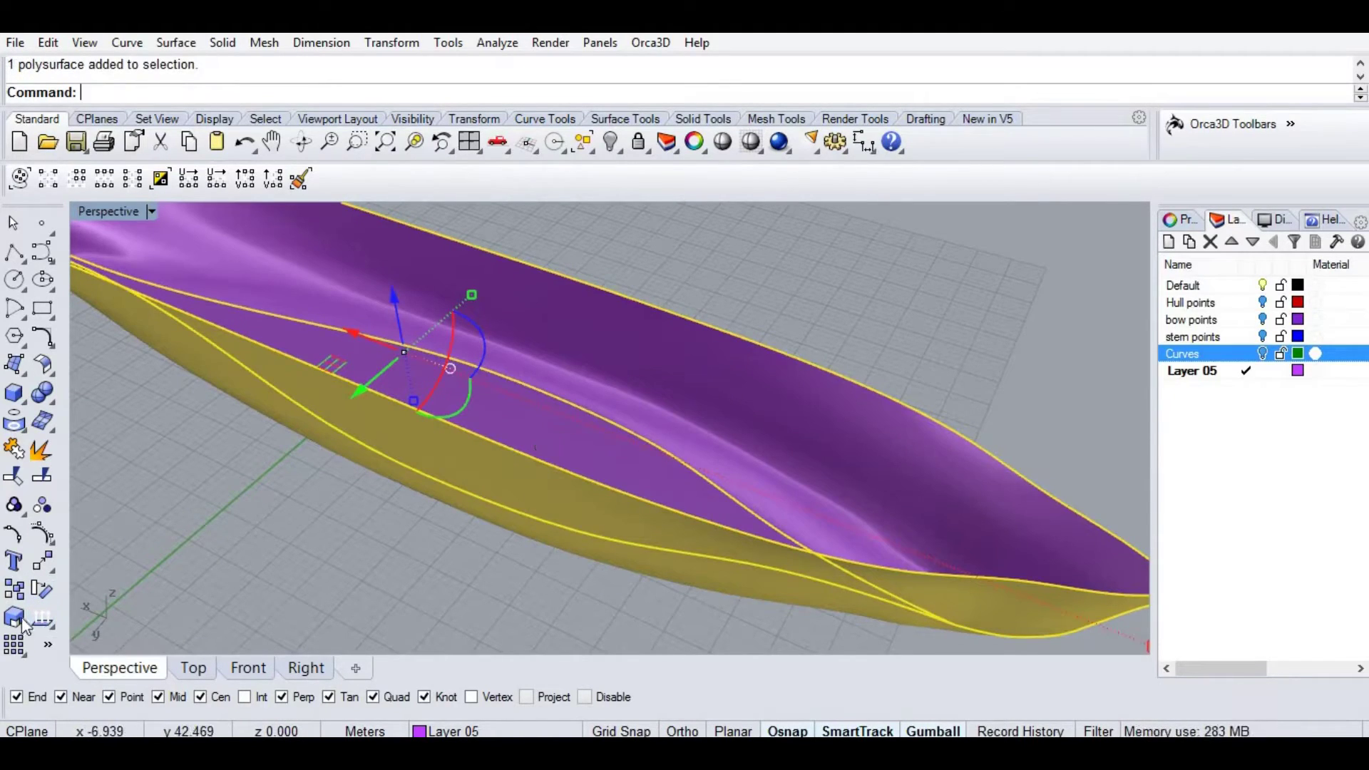
click(638, 374)
right_click(637, 374)
click(776, 272)
scroll(606, 398, down, 4)
right_drag(571, 399, 520, 401)
key(Return)
key(Escape)
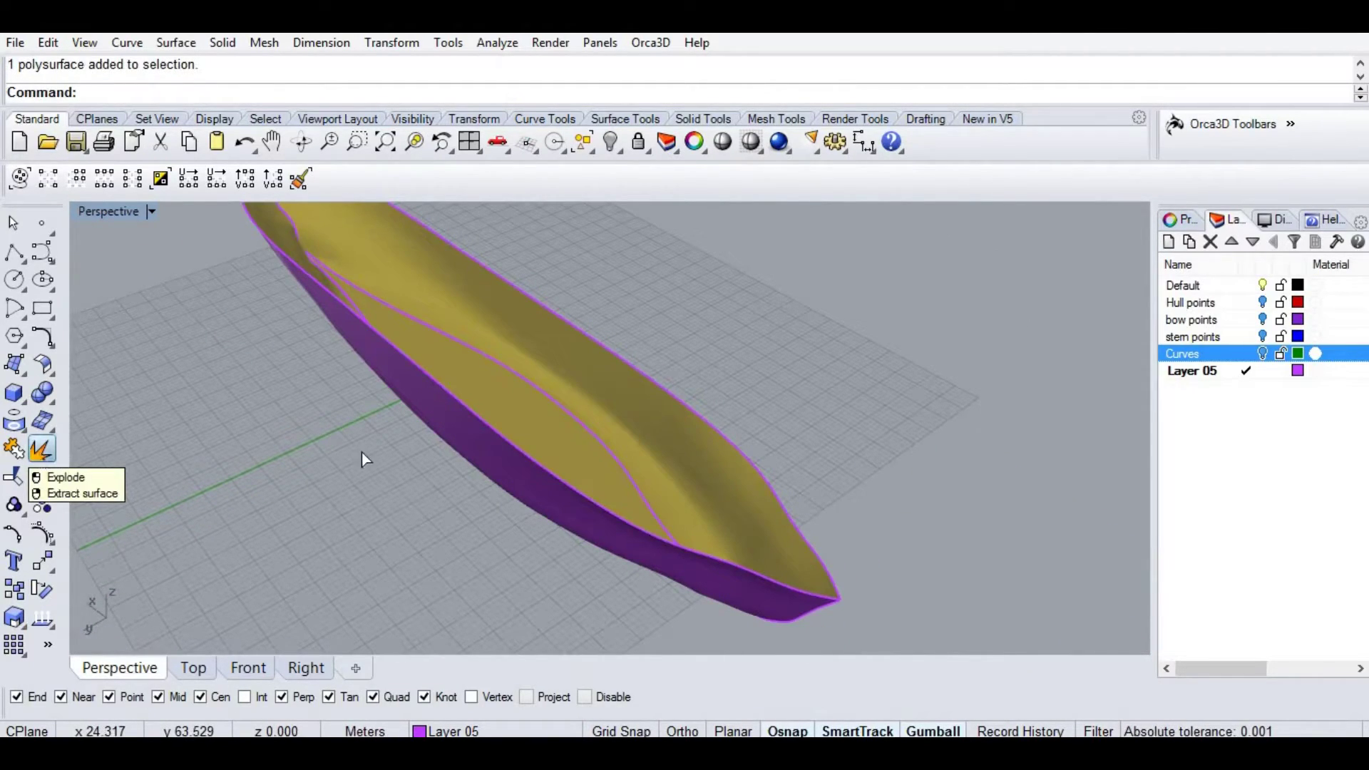
Explode the hull polysurface and hide its flat bottom surface.
click(568, 419)
click(756, 327)
click(551, 441)
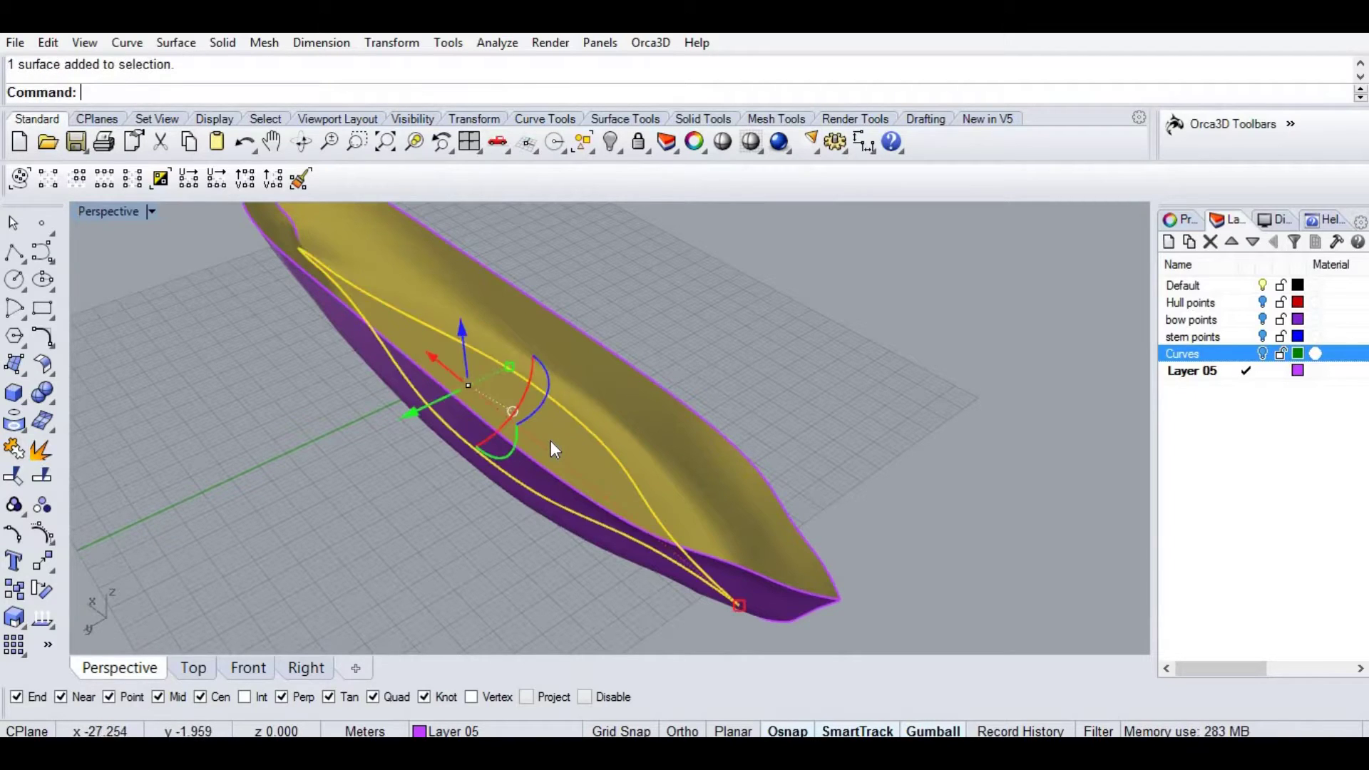
key(ctrl+h)
Show the Curves layer and examine how the hull surfaces meet the station and profile curves at both ends.
click(1264, 353)
right_drag(960, 392, 623, 425)
scroll(870, 500, up, 8)
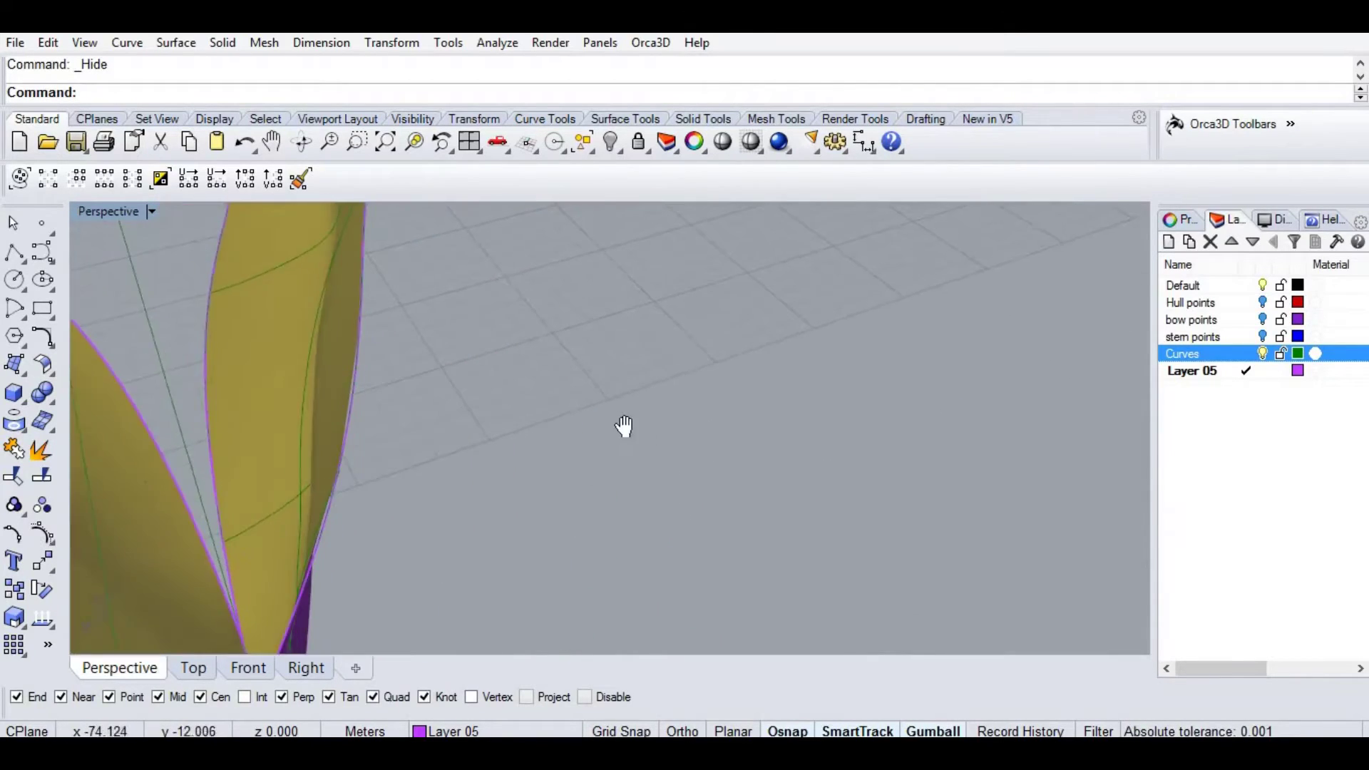
scroll(554, 404, down, 4)
scroll(553, 403, down, 10)
shift+right_drag(482, 547, 502, 434)
scroll(502, 443, up, 5)
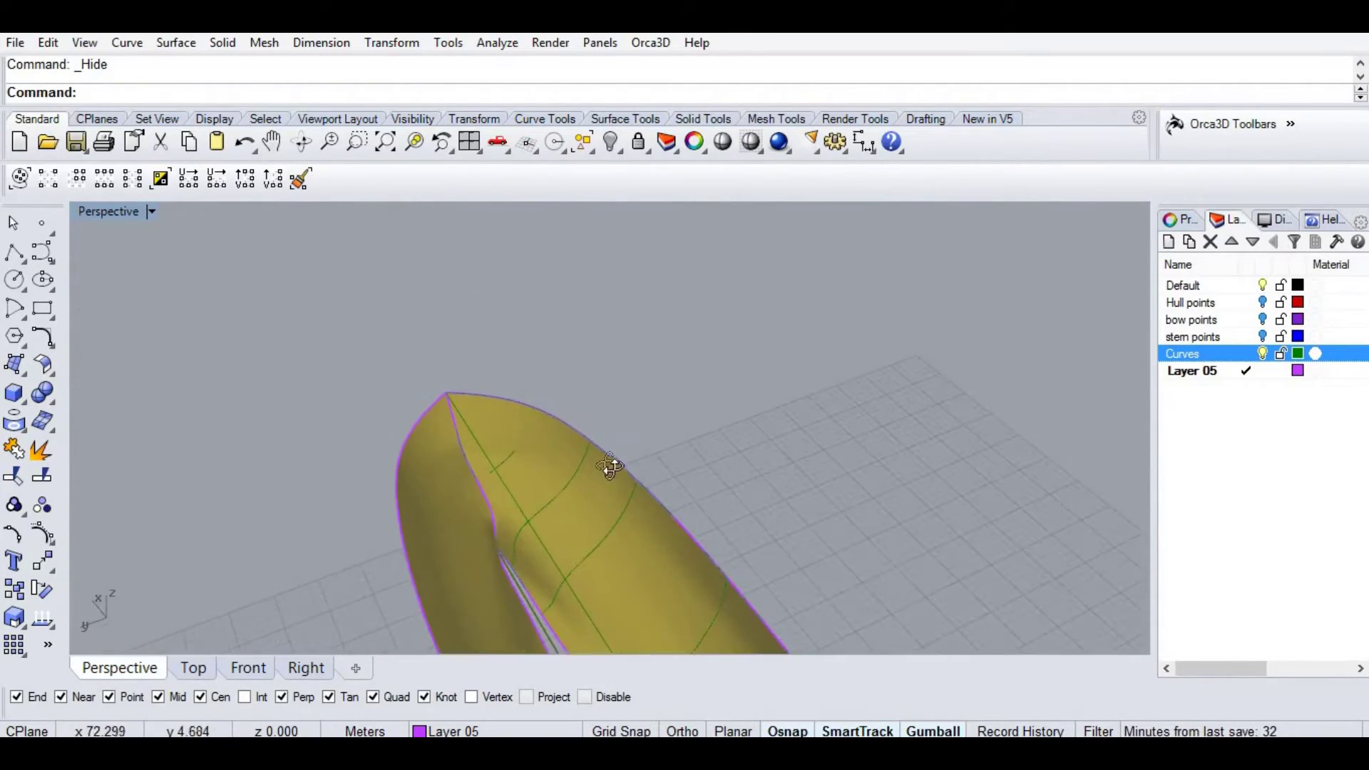
right_drag(611, 465, 465, 349)
right_drag(332, 506, 496, 368)
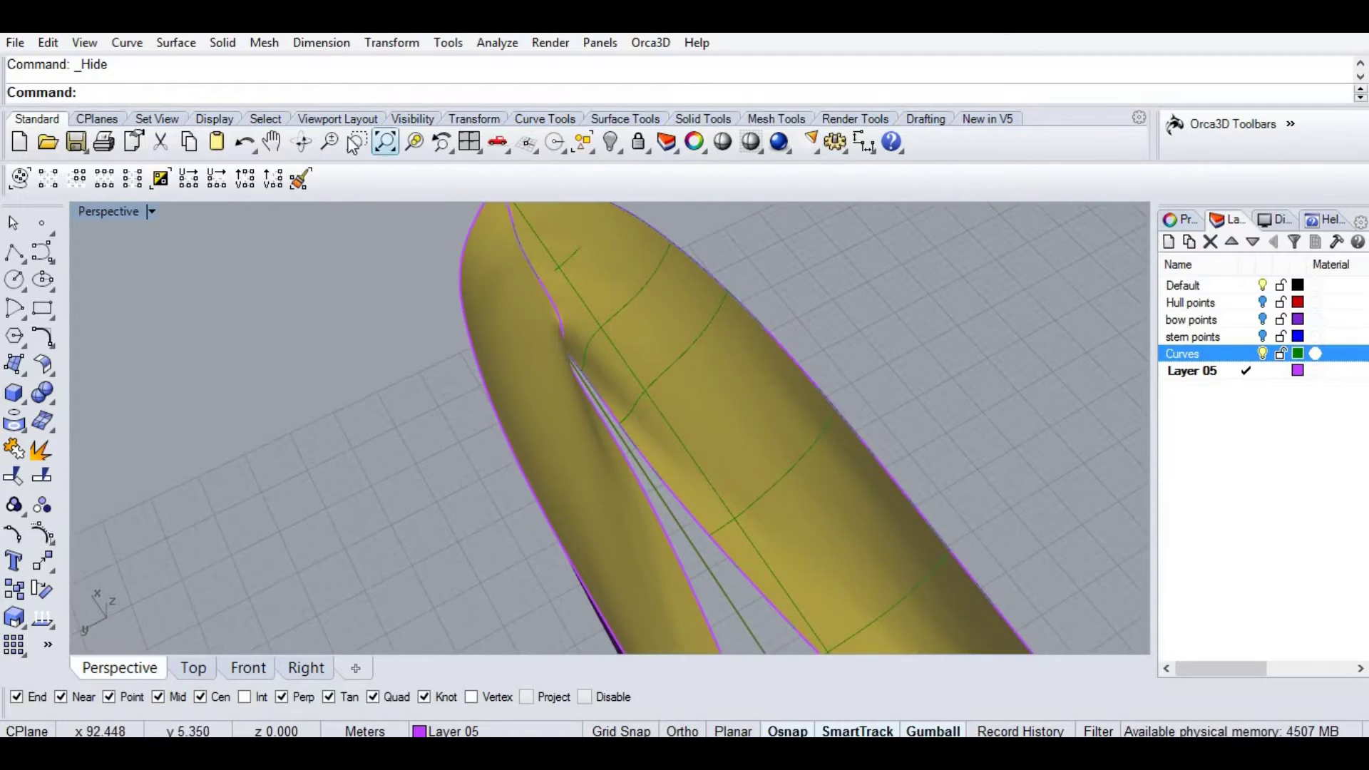
drag(452, 407, 550, 293)
scroll(597, 322, down, 2)
right_drag(695, 263, 517, 410)
shift+right_drag(517, 410, 562, 499)
Create a pipe with a 0.25 m radius along the curved bow profile in the Front view.
key(ctrl+F2)
scroll(284, 351, up, 8)
click(246, 428)
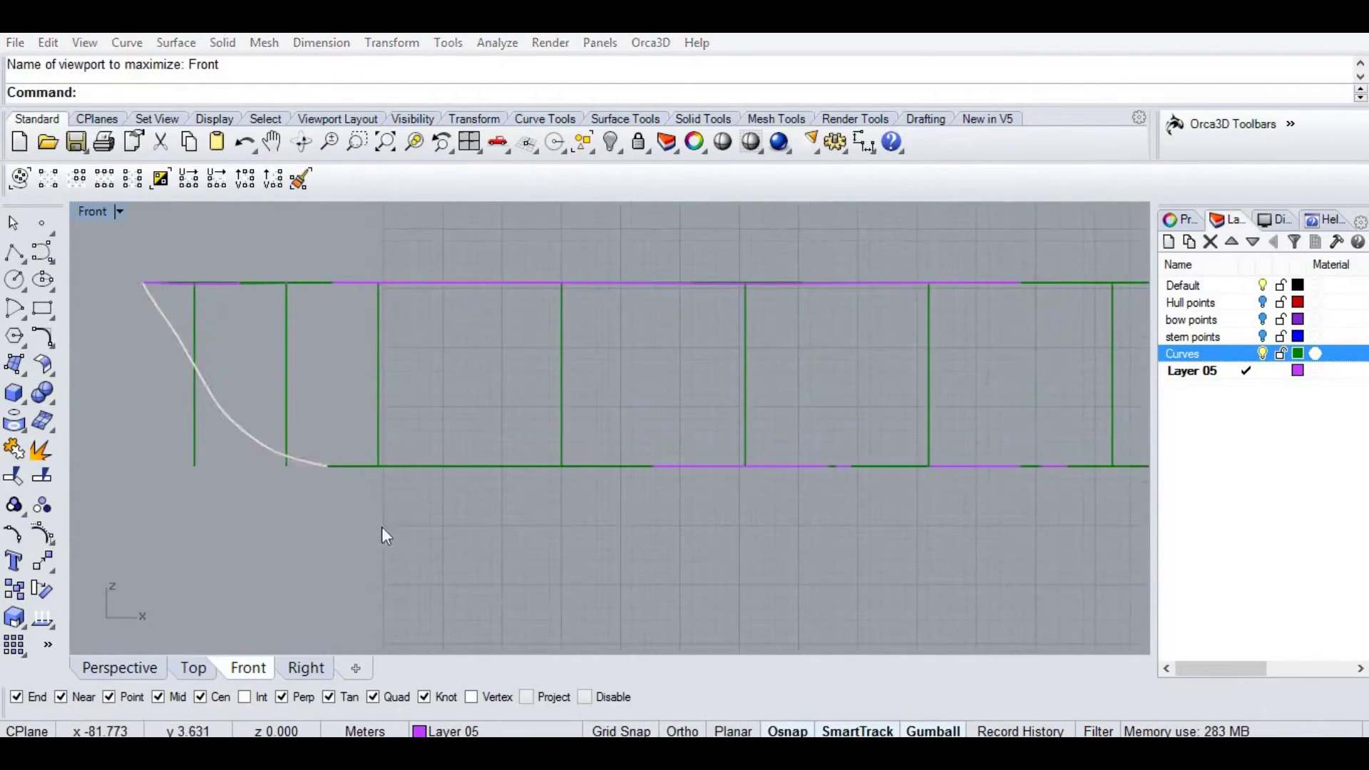
click(354, 478)
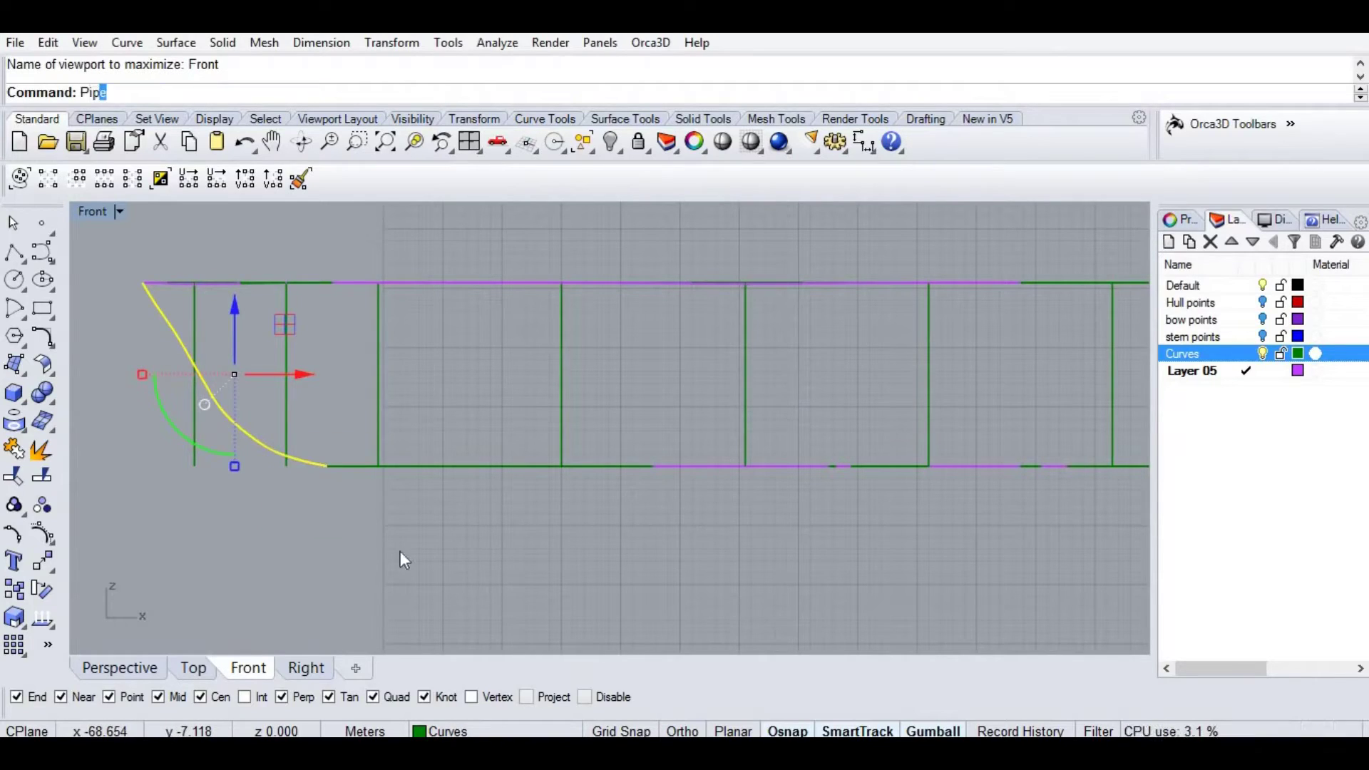
text(Pip)
key(Return)
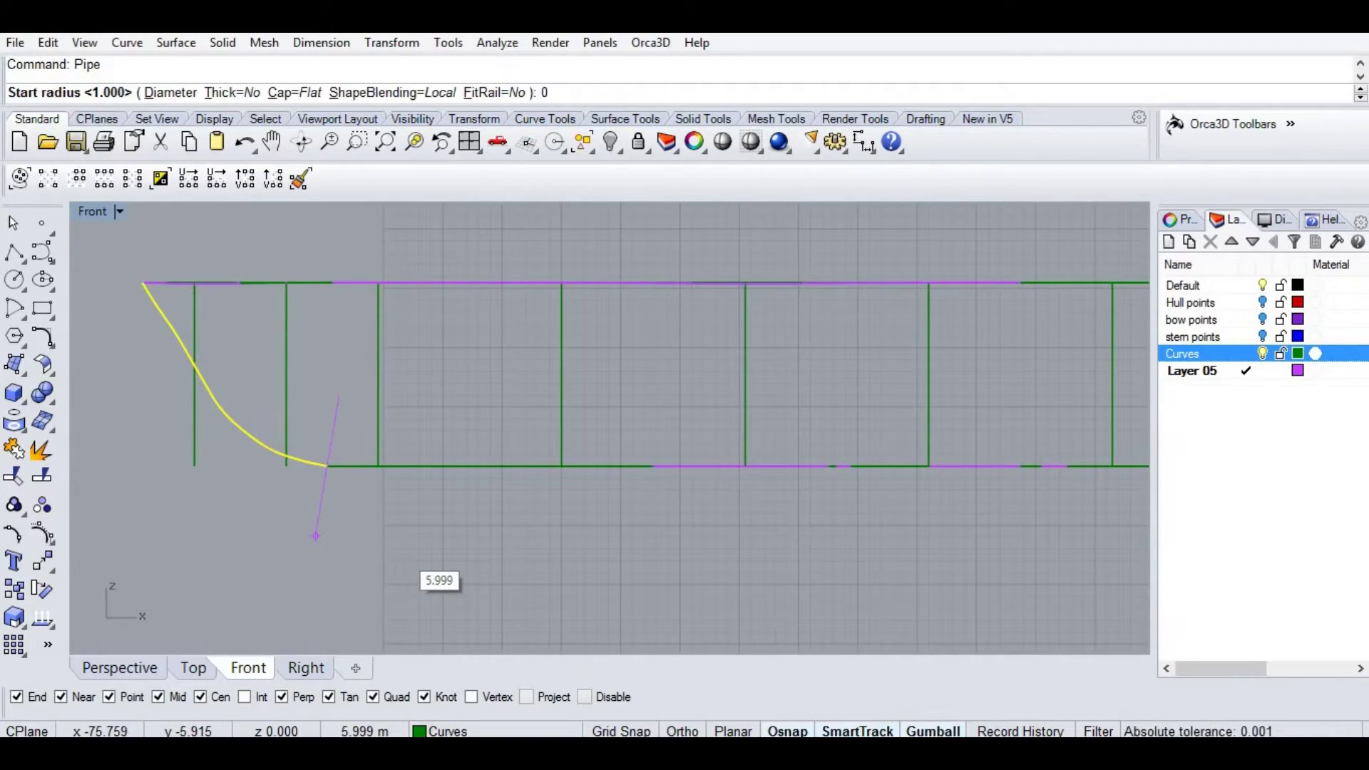
text(0.25)
key(Return)
key(Return)
key(Return)
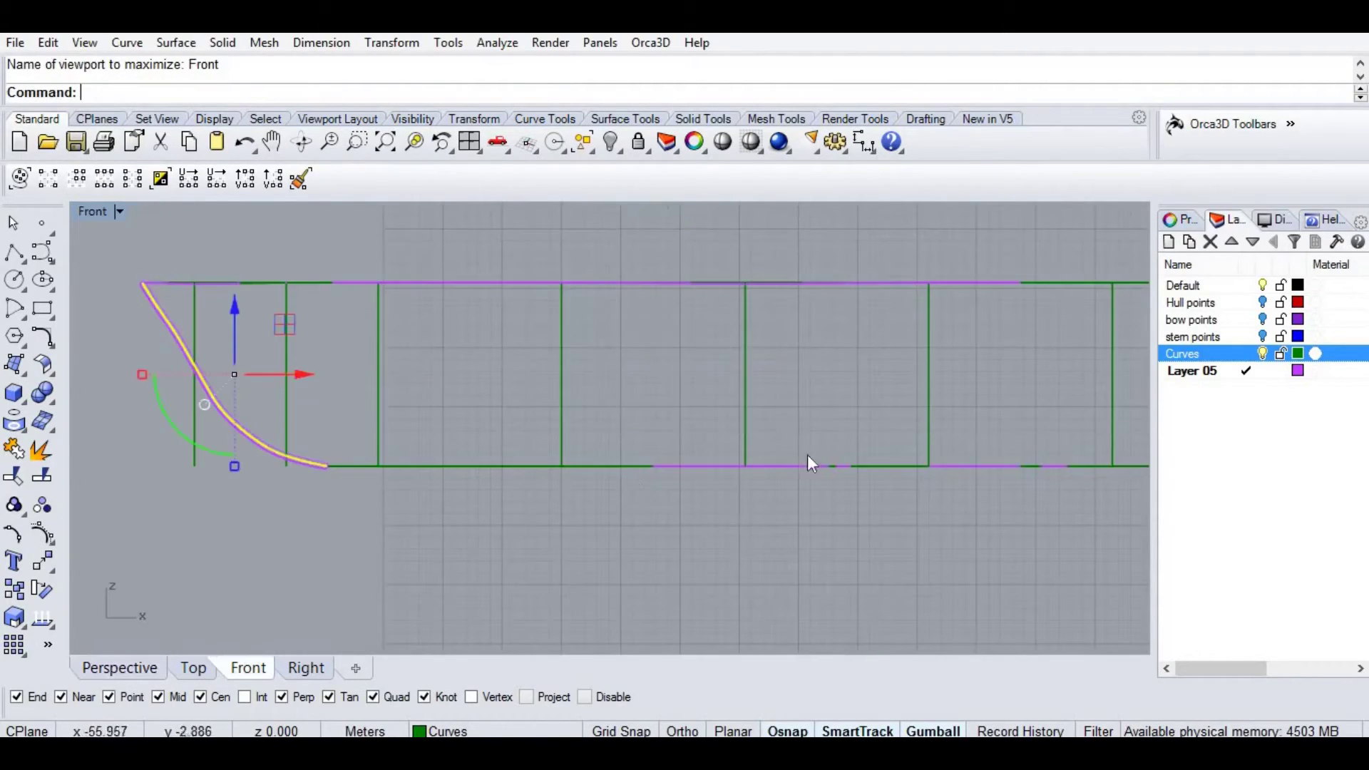
Create a pipe with a 0.5 m radius along the S-shaped stern profile curve in the Front view.
scroll(808, 456, down, 12)
right_drag(1002, 426, 520, 419)
scroll(682, 420, up, 20)
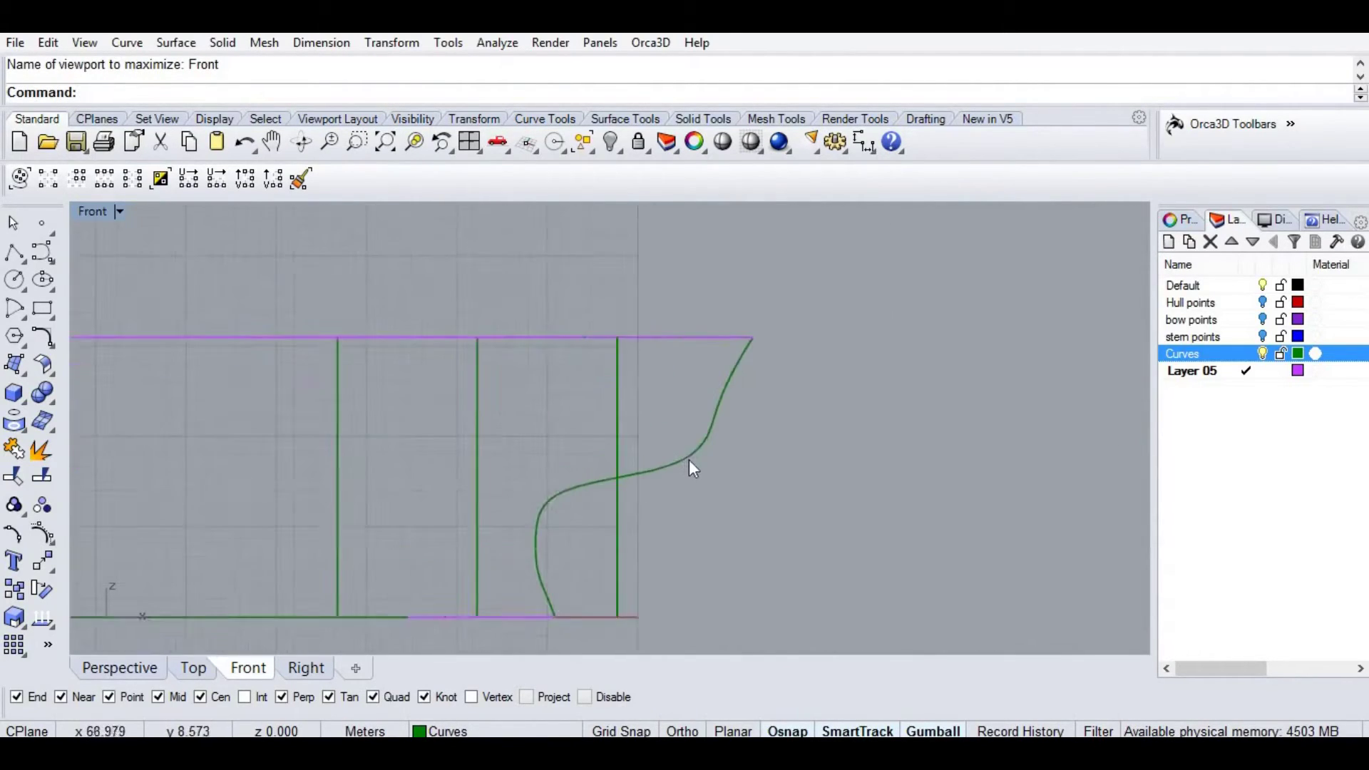
click(690, 462)
click(776, 514)
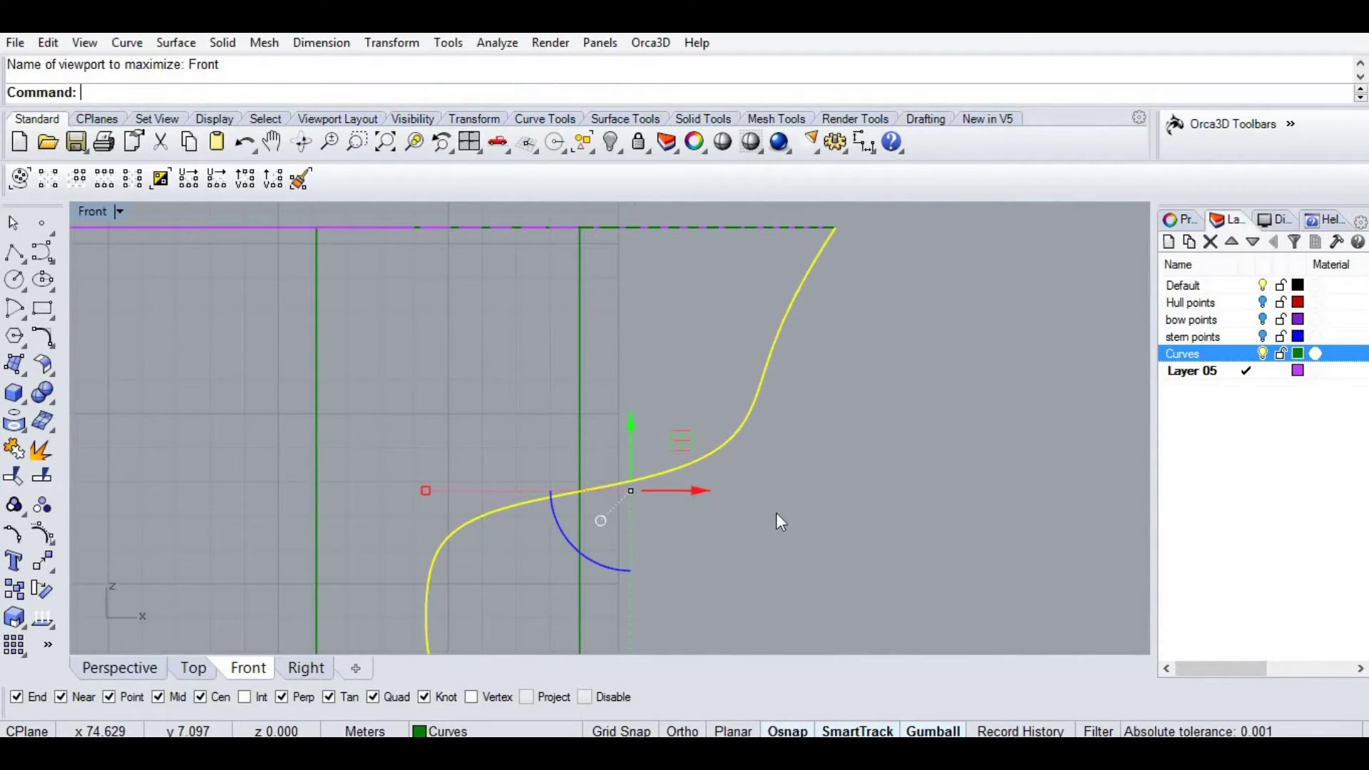
text(Pipe)
key(Return)
scroll(780, 513, down, 4)
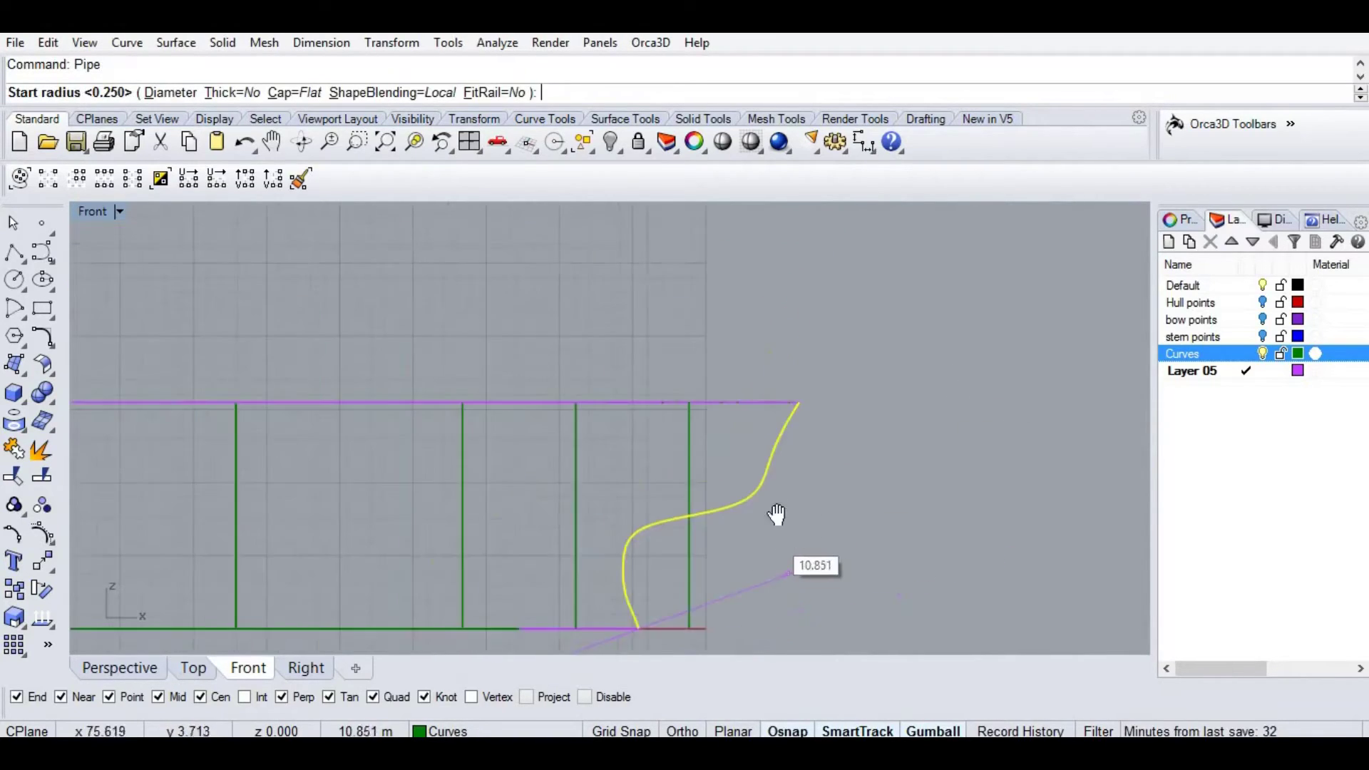
text(0.5)
key(Return)
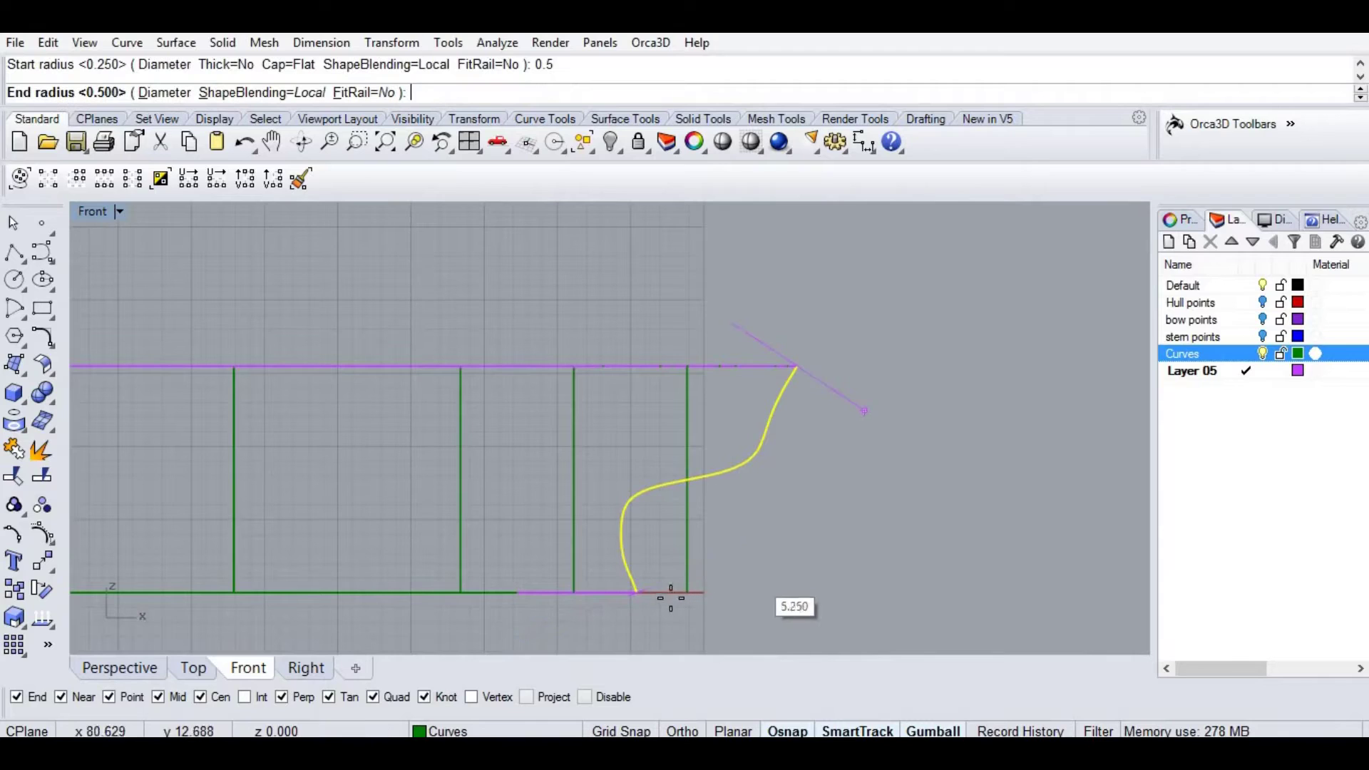
key(Return)
key(Return)
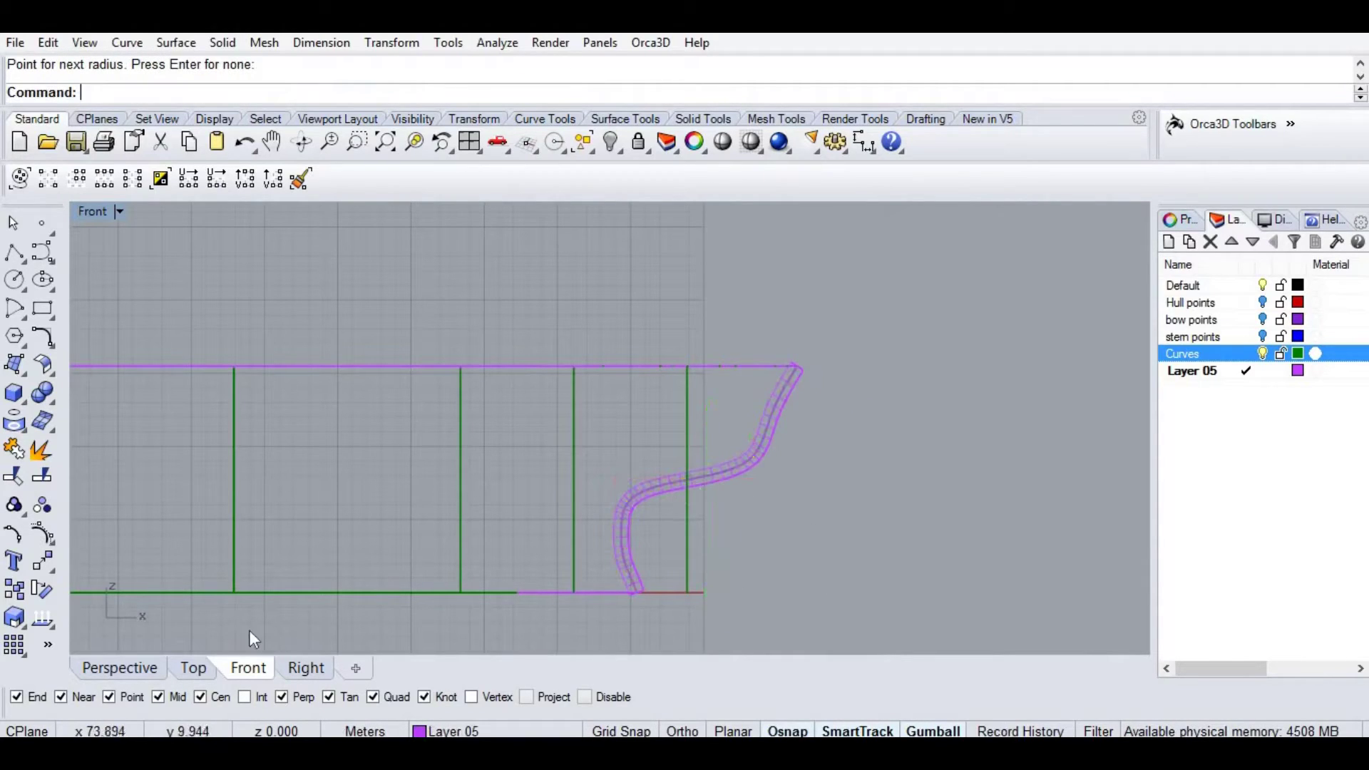
Turn to the bow in the Perspective view and hide the Curves layer.
click(119, 668)
mouse_move(556, 507)
right_down()
mouse_move(541, 463)
mouse_move(690, 385)
right_up()
right_click(690, 385)
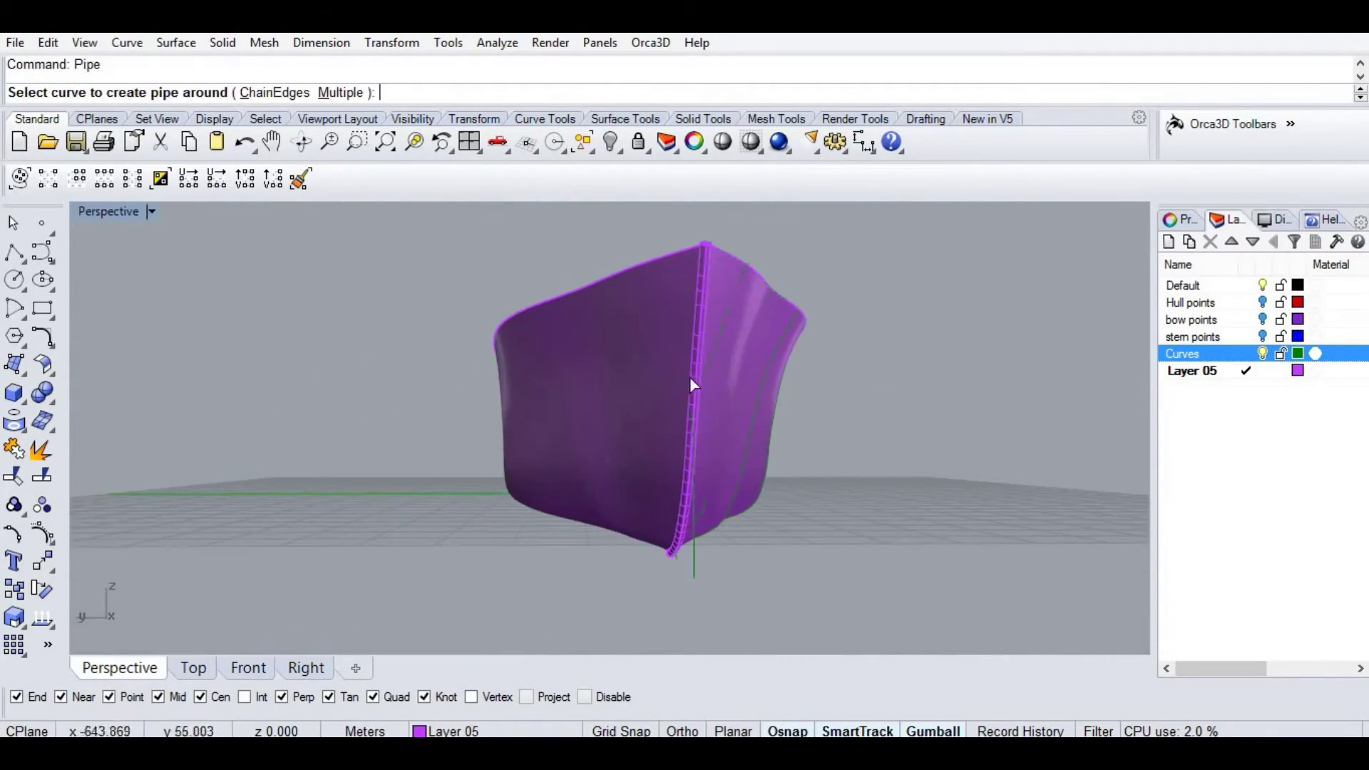
key(Escape)
click(668, 394)
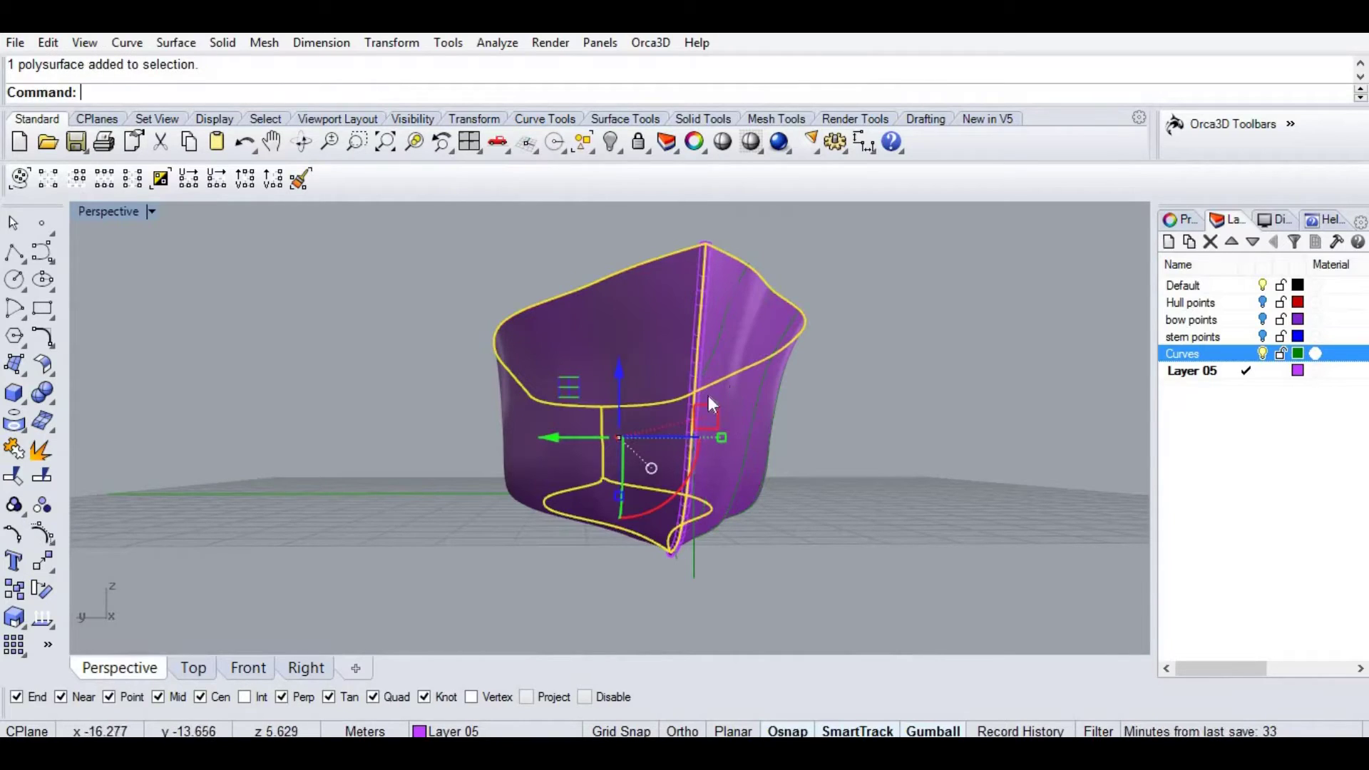
shift+click(708, 396)
click(784, 429)
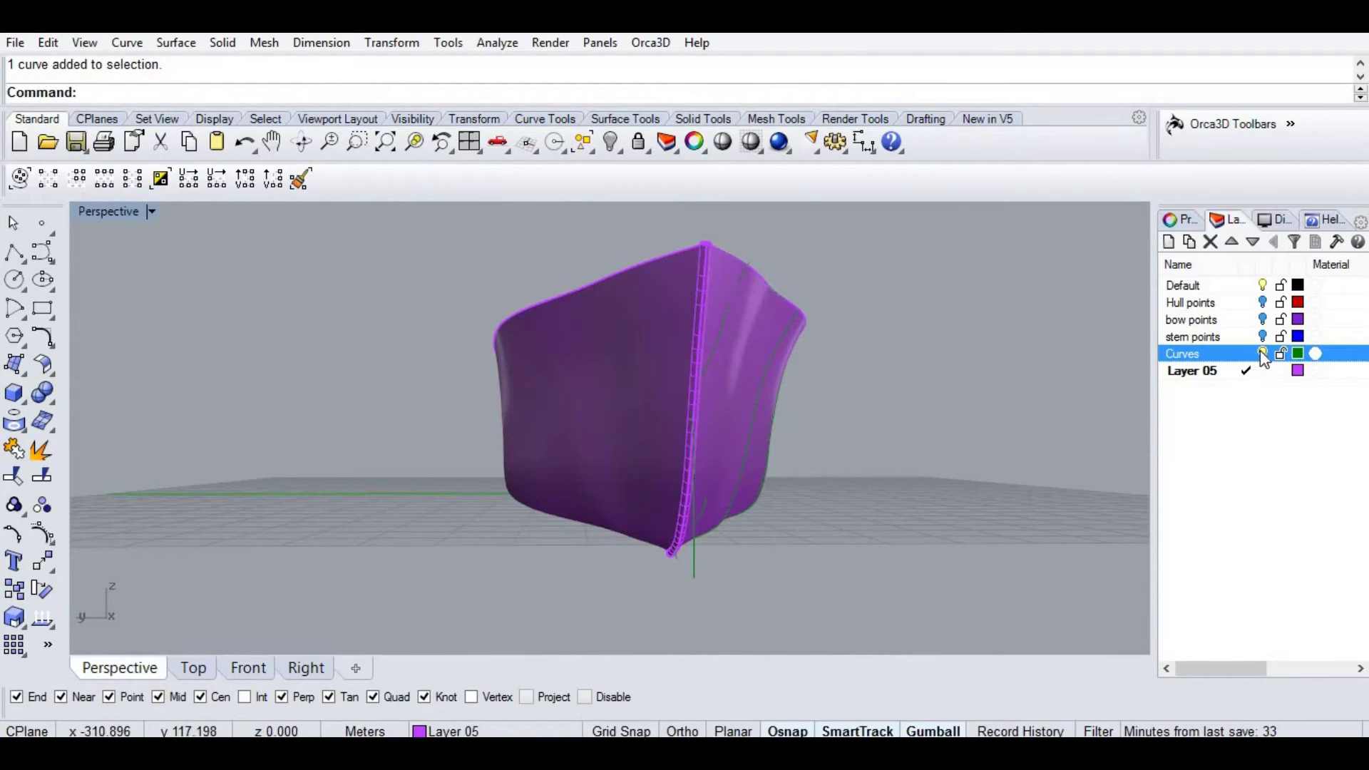
Split the hull surface with the bow pipe as the cutting object.
click(608, 412)
right_drag(889, 485, 584, 368)
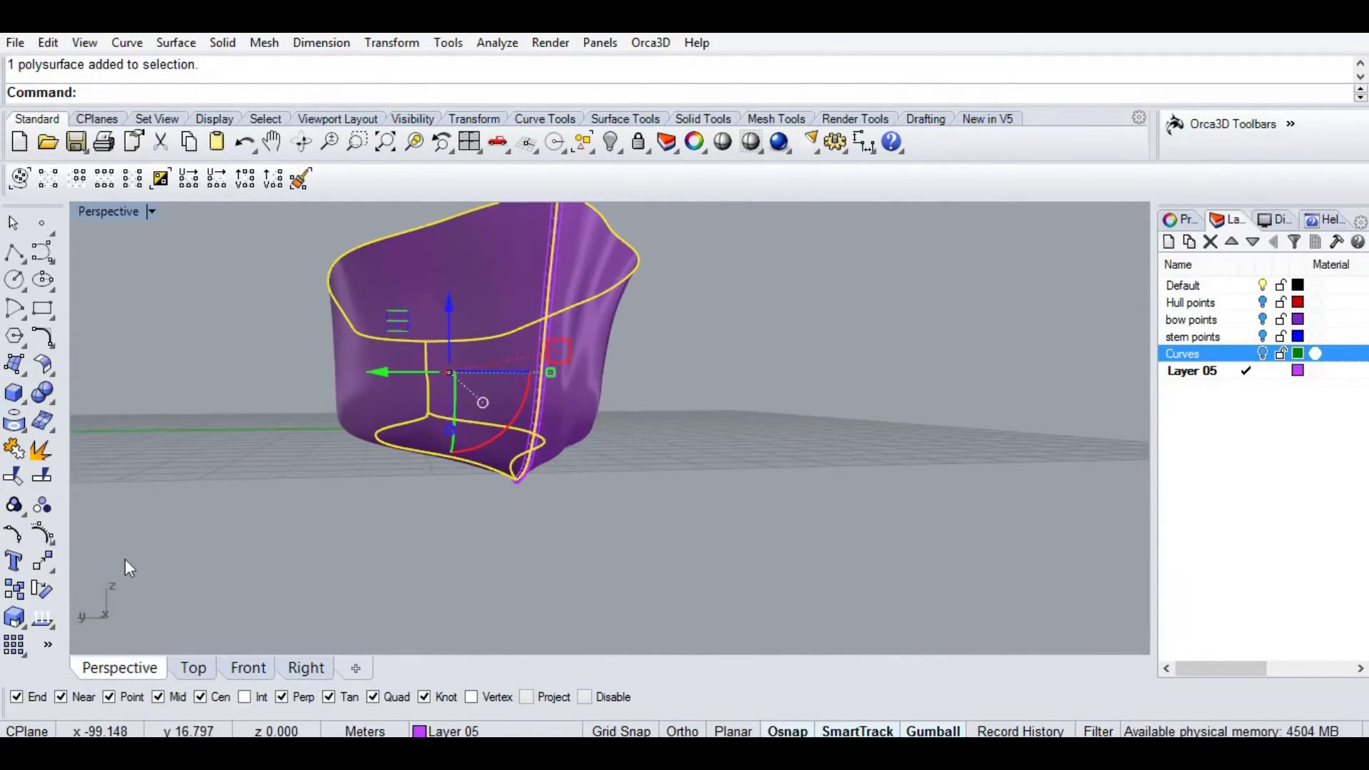
click(41, 455)
click(548, 265)
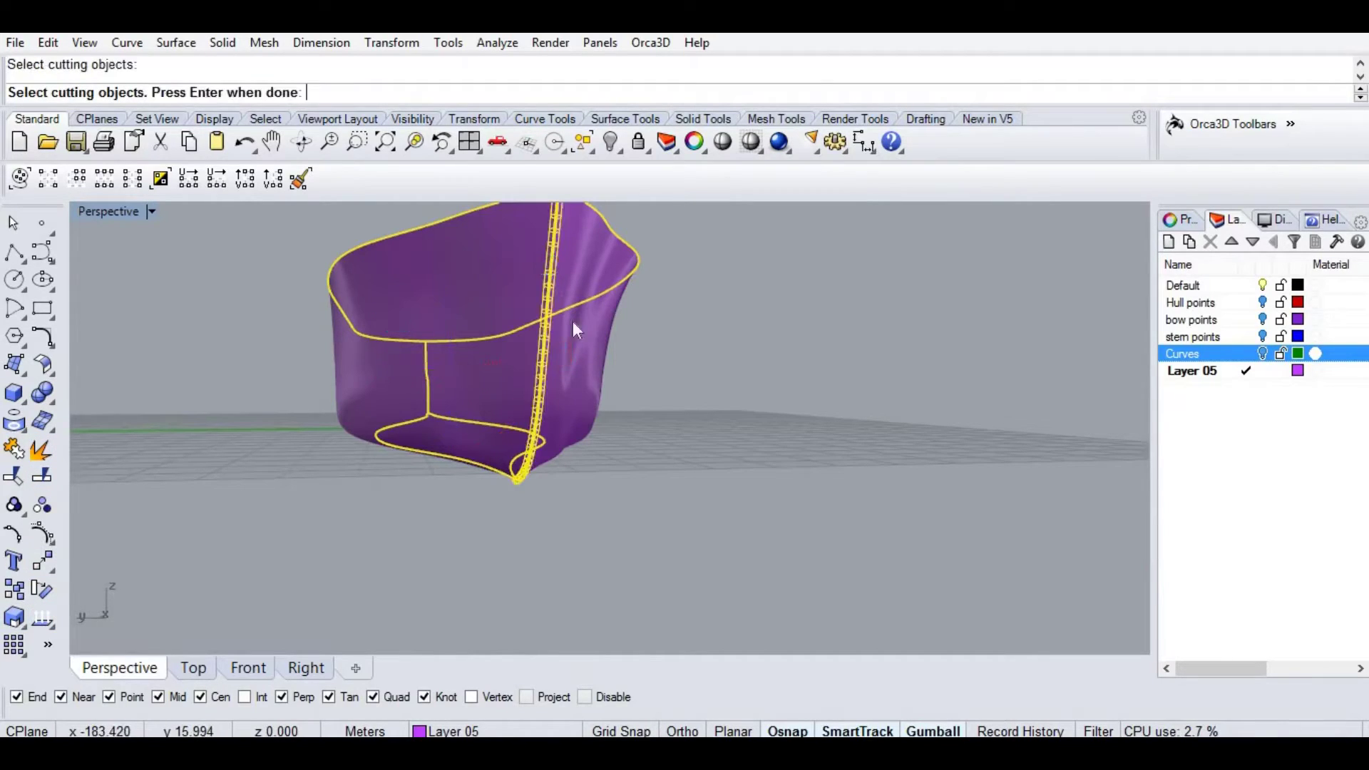
right_click(418, 528)
click(418, 527)
Split the hull surface with the stern pipe as the cutting object.
scroll(385, 492, down, 8)
right_drag(723, 470, 551, 467)
scroll(551, 466, up, 4)
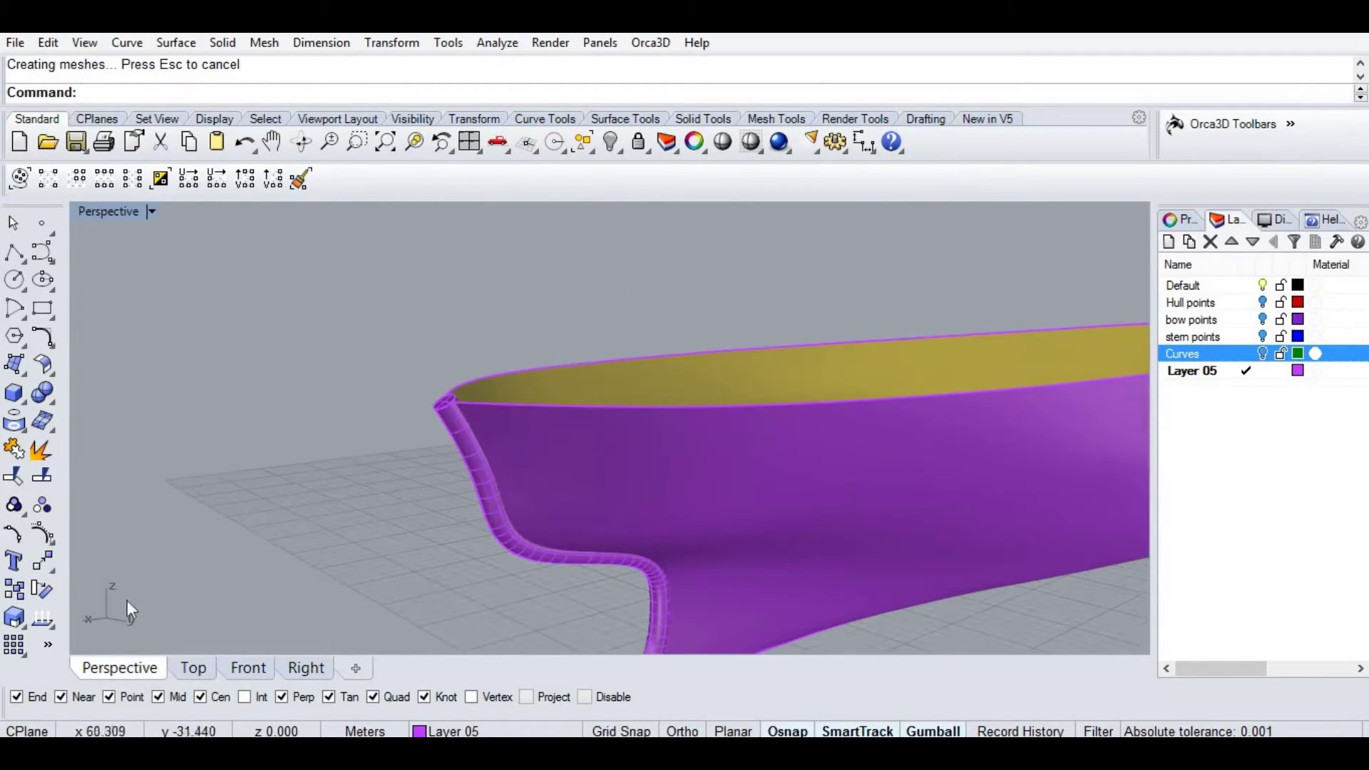
click(528, 477)
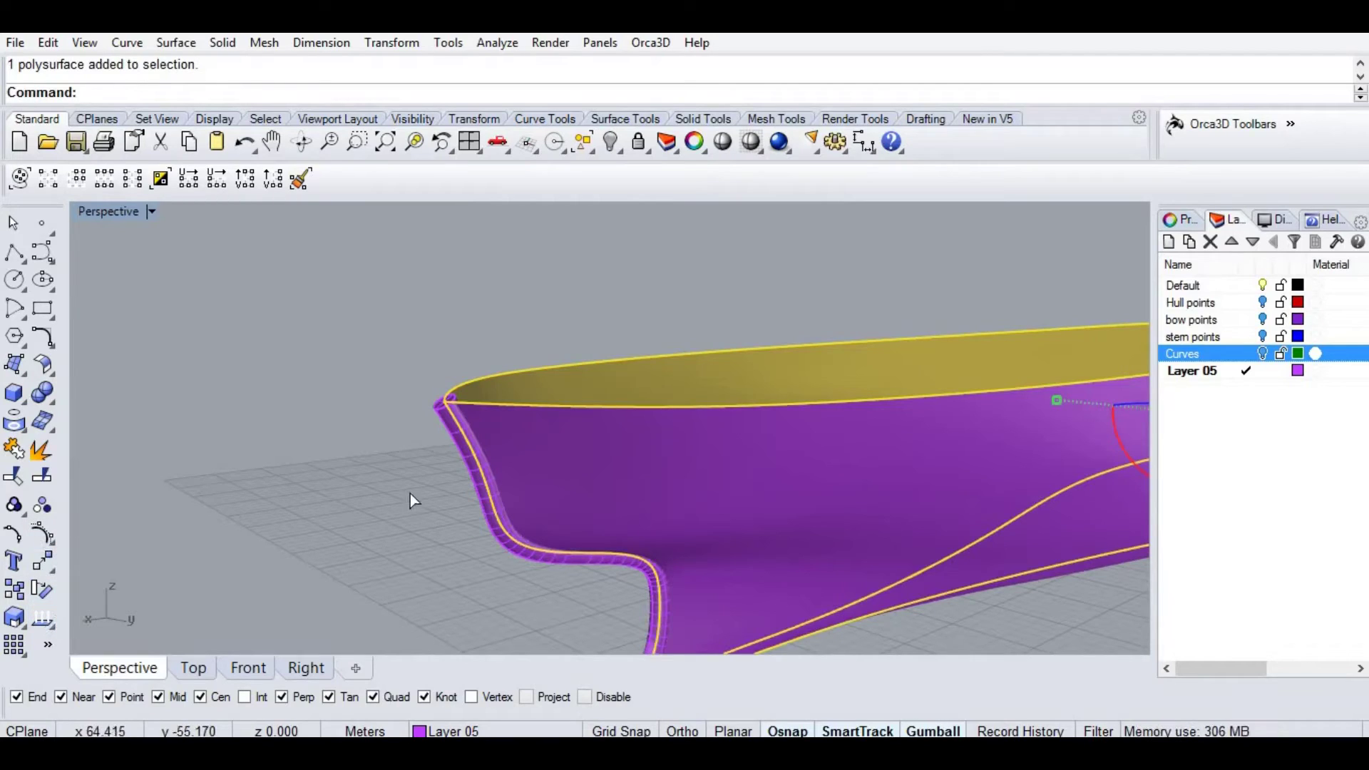
key(Return)
click(452, 467)
key(Return)
Delete the stern pipe and the narrow hull strip it cut off along the stern profile.
click(469, 474)
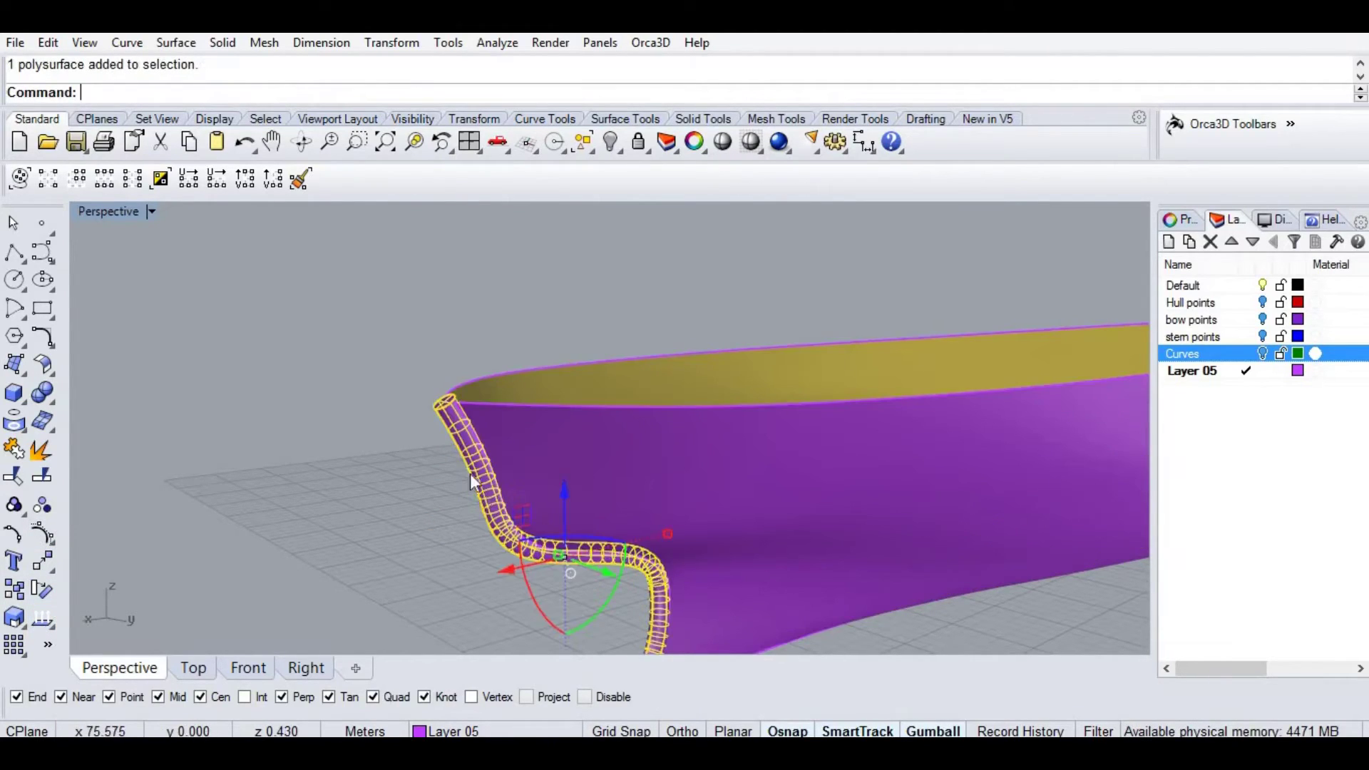
key(Delete)
key(ctrl+z)
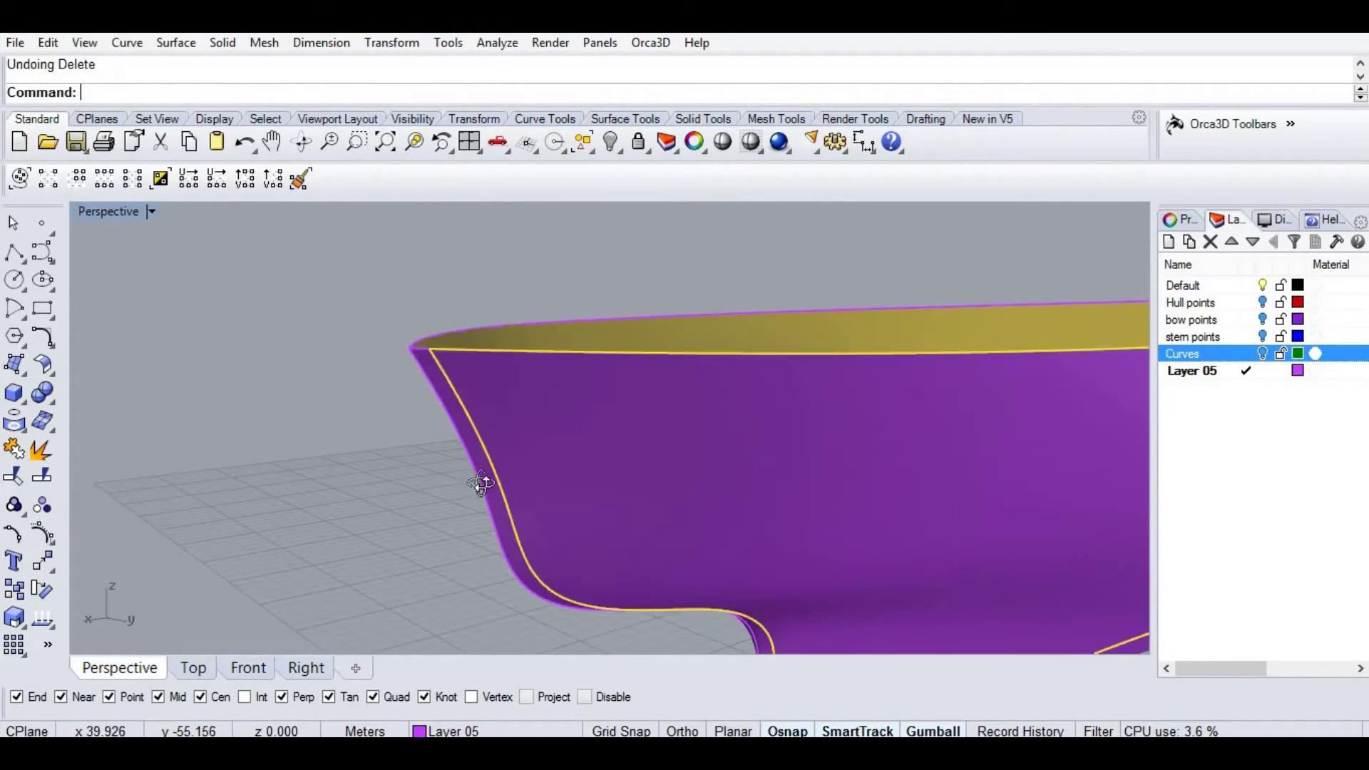
scroll(550, 369, down, 2)
click(548, 378)
key(Delete)
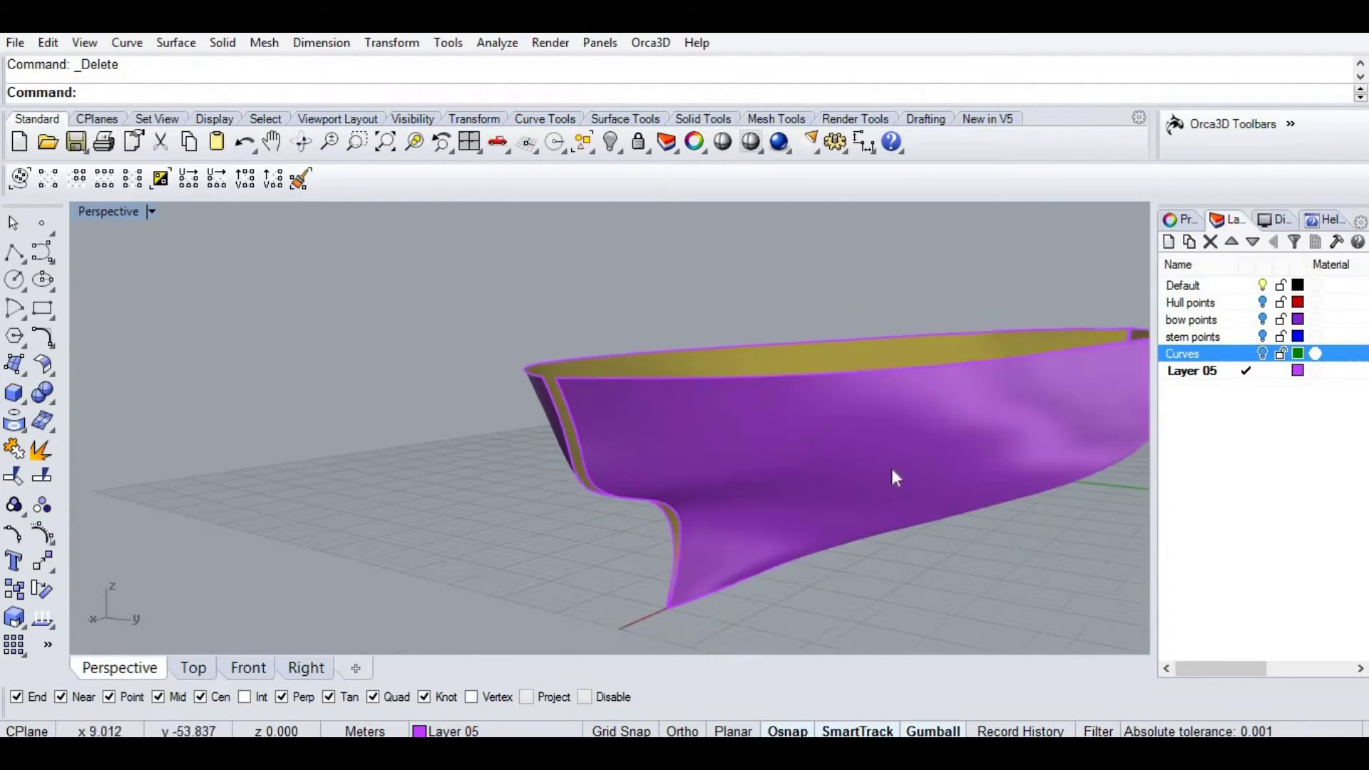
Delete the bow pipe and the narrow hull strip it cut off along the bow profile.
right_drag(892, 471, 796, 317)
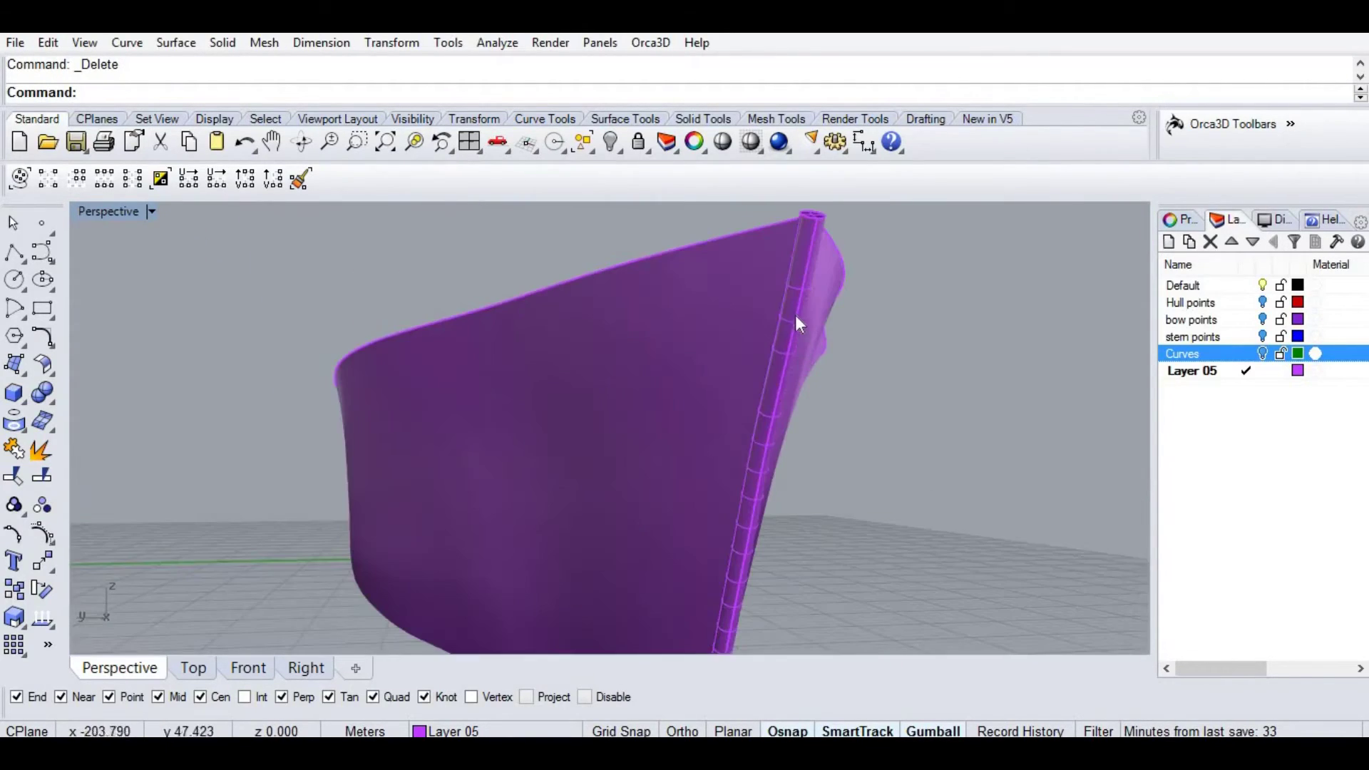
click(793, 309)
click(793, 308)
key(Delete)
click(791, 298)
click(795, 296)
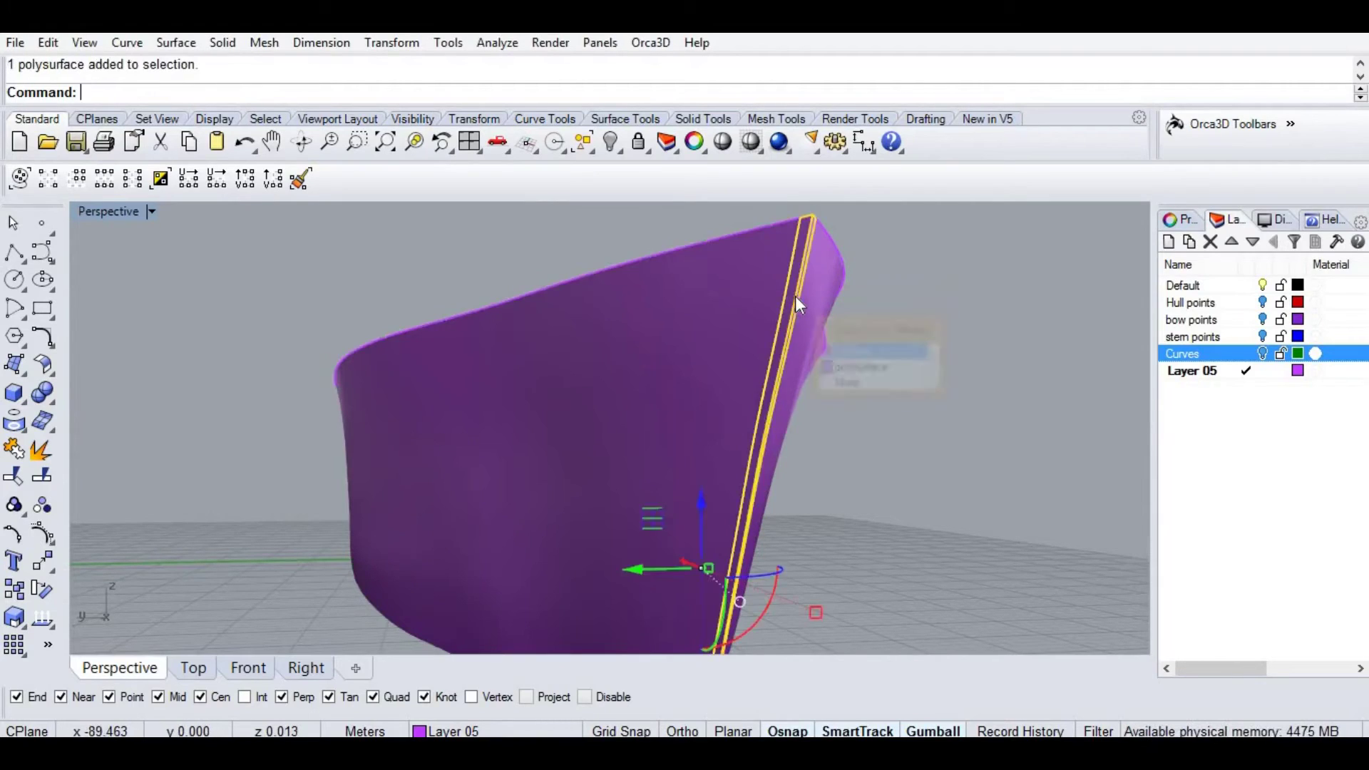
key(Delete)
Start a surface blend across the bow gap, using the two open hull edges as first and second edge.
scroll(792, 427, down, 4)
right_drag(789, 428, 679, 322)
scroll(636, 465, up, 7)
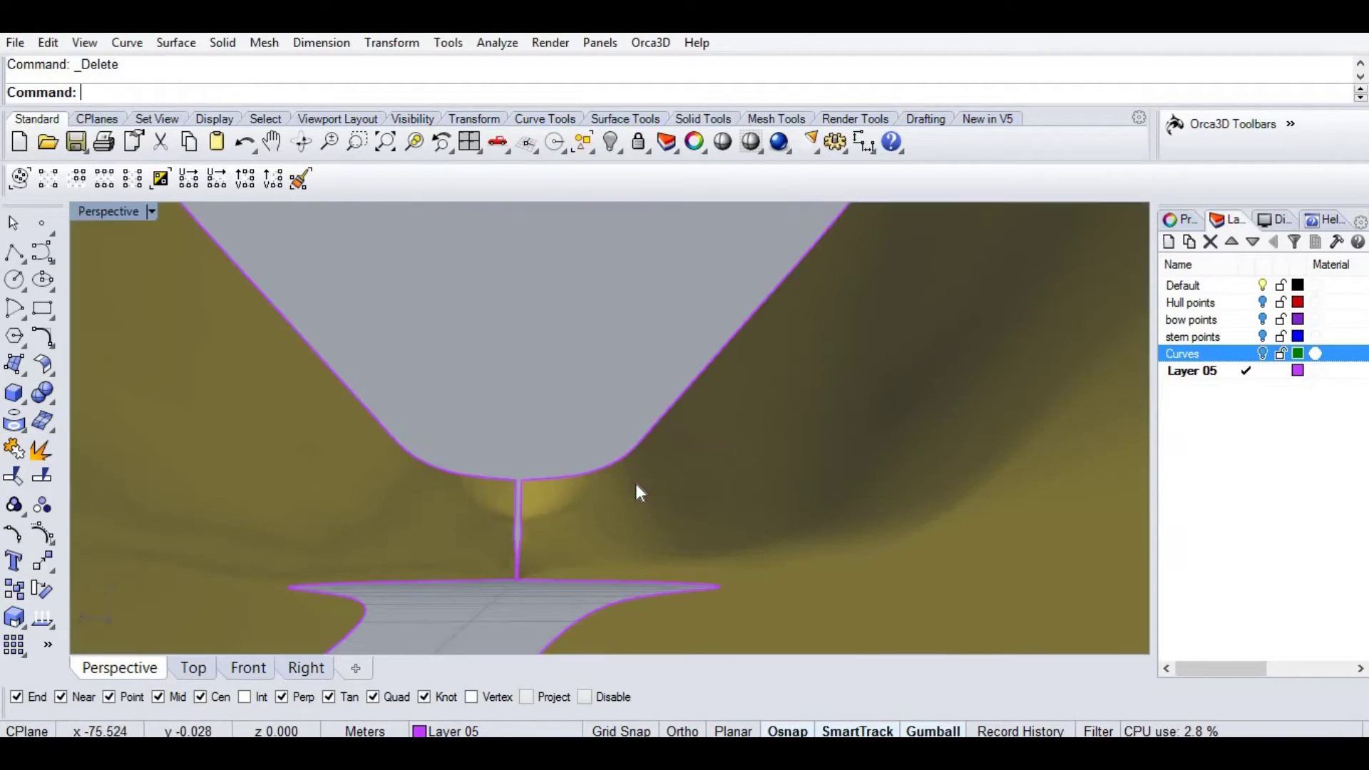
scroll(637, 491, down, 5)
right_drag(599, 413, 385, 513)
right_drag(681, 369, 461, 489)
scroll(434, 485, up, 6)
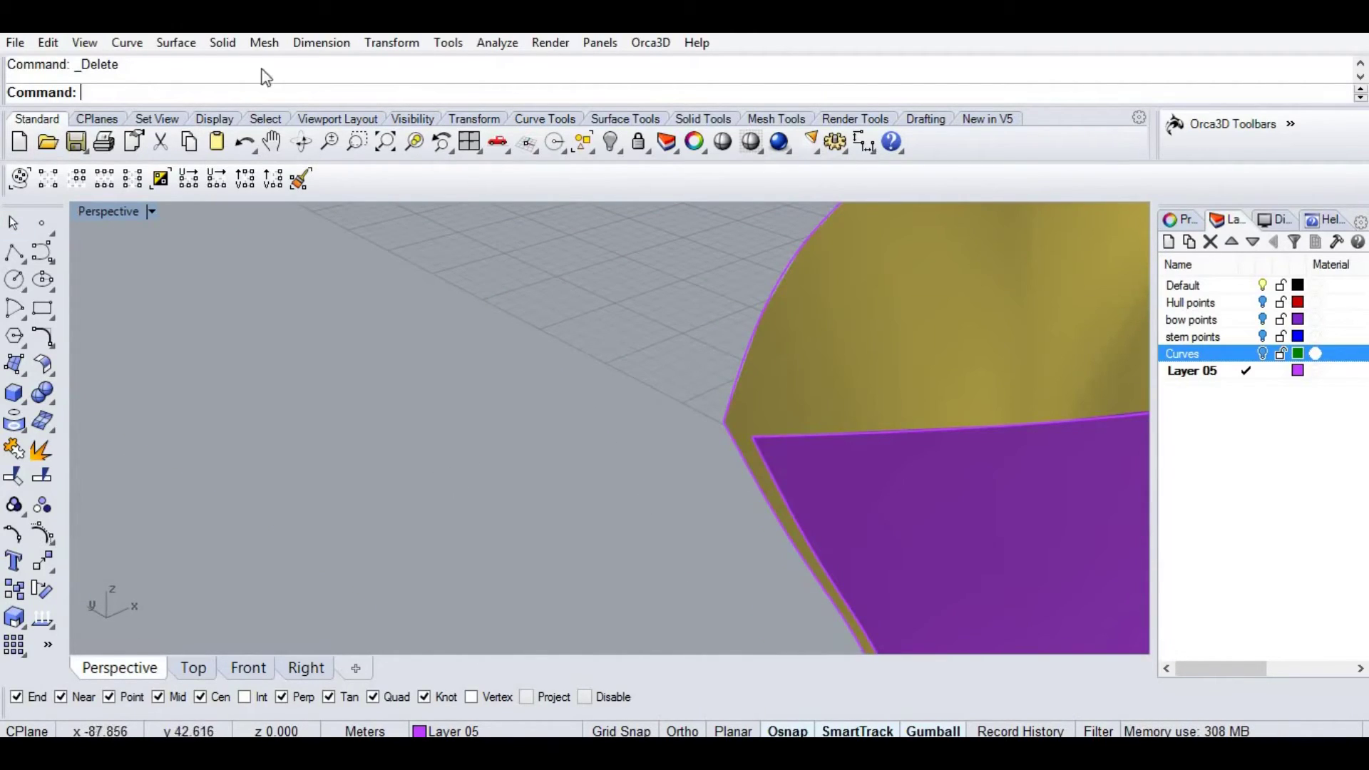
click(176, 42)
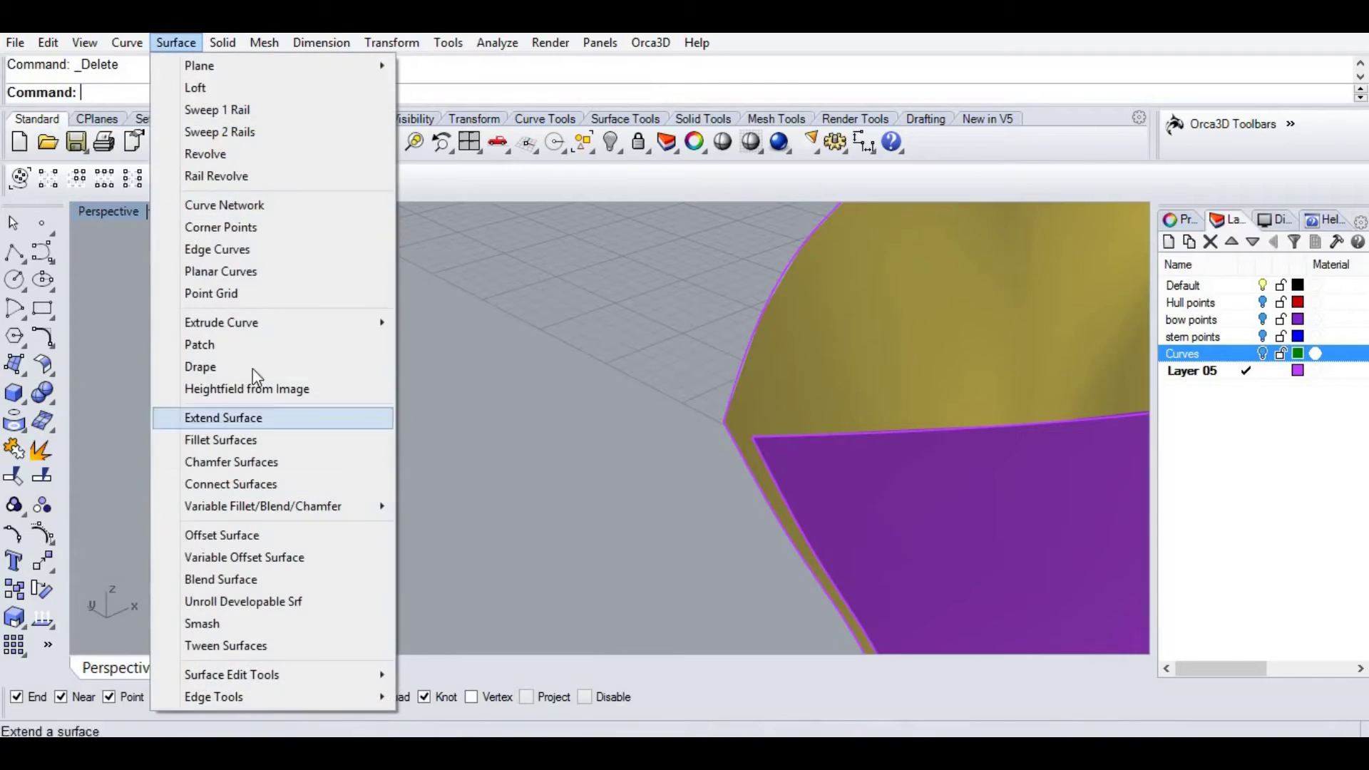
click(114, 386)
click(54, 374)
click(214, 383)
right_drag(534, 449, 532, 427)
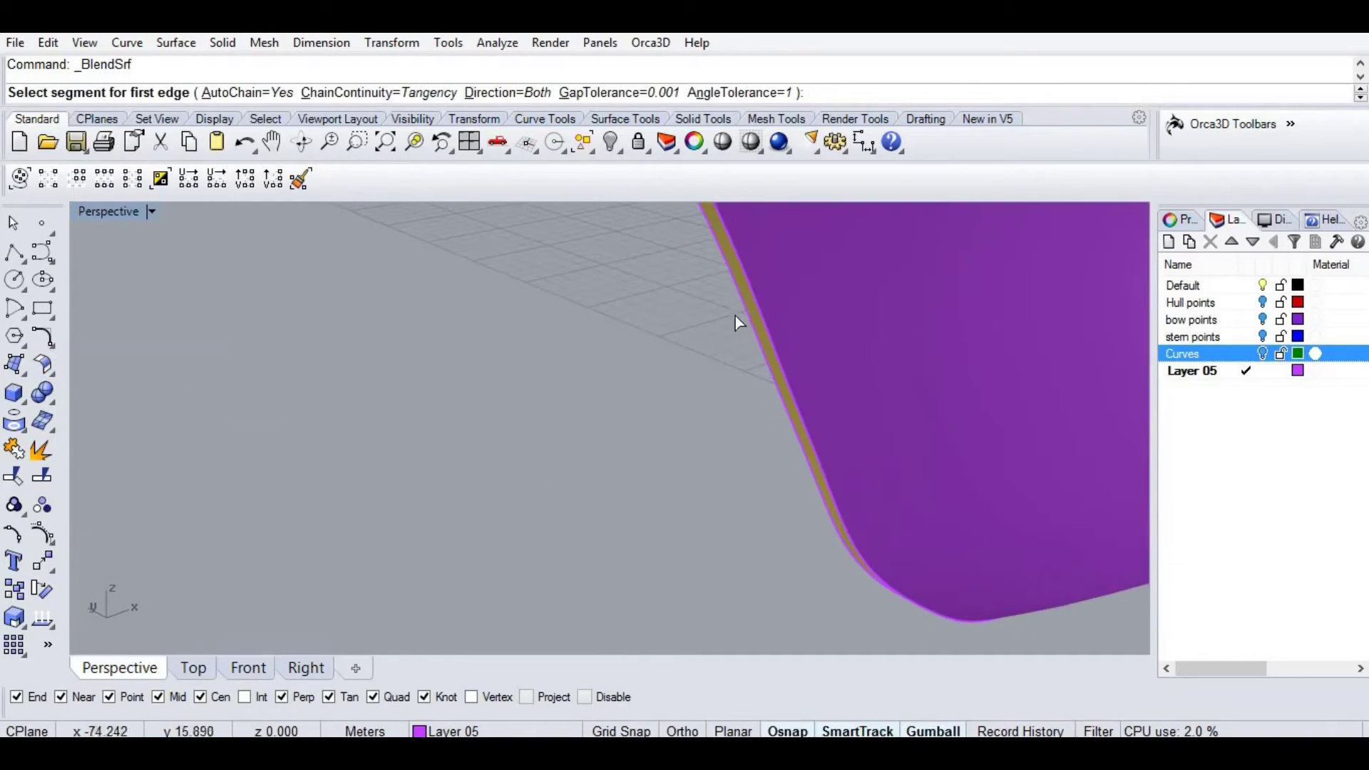
click(746, 297)
key(Return)
click(736, 300)
key(Return)
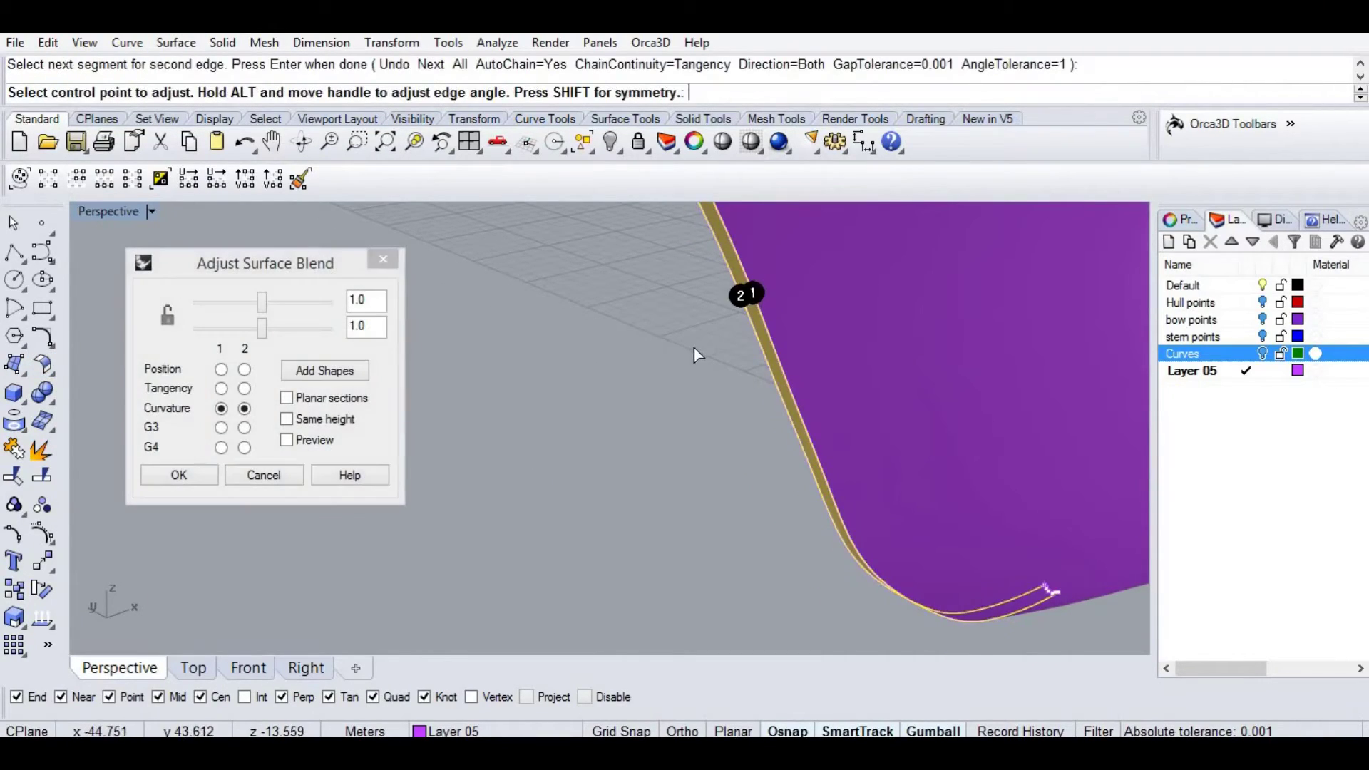
Bring up the blend's upper bow corner in the Front view and show the Curves layer as reference.
scroll(694, 347, down, 7)
scroll(662, 331, up, 8)
right_drag(651, 306, 673, 494)
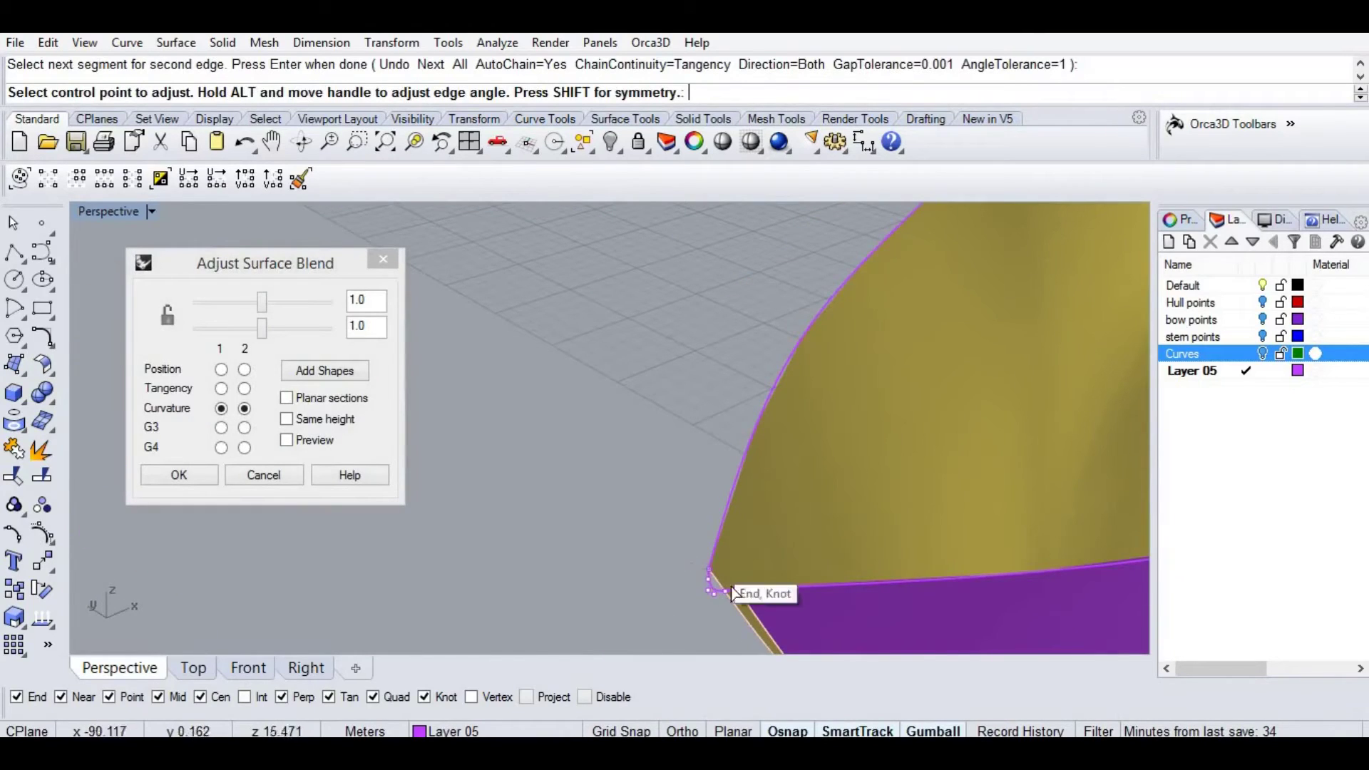
key(ctrl+F2)
right_drag(442, 468, 856, 464)
scroll(555, 460, up, 12)
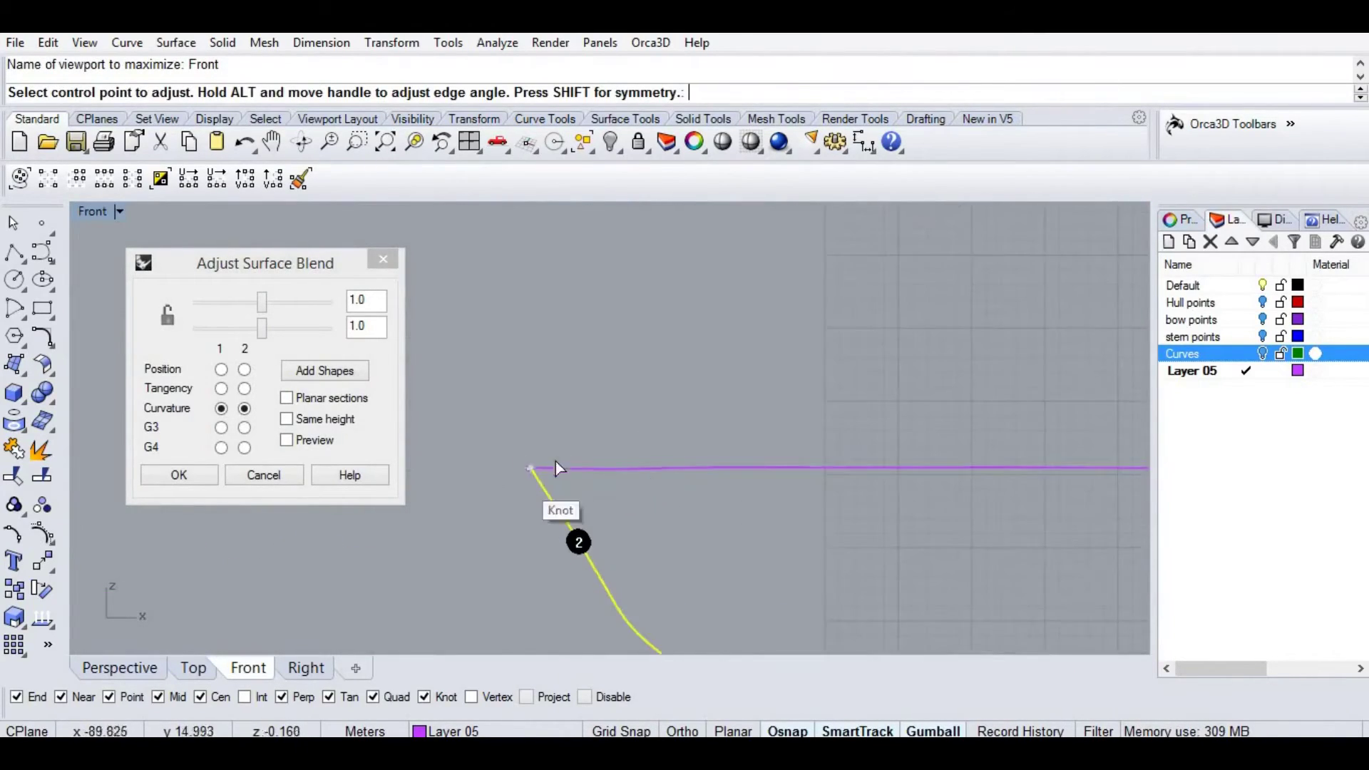
scroll(596, 405, up, 12)
right_drag(669, 464, 772, 450)
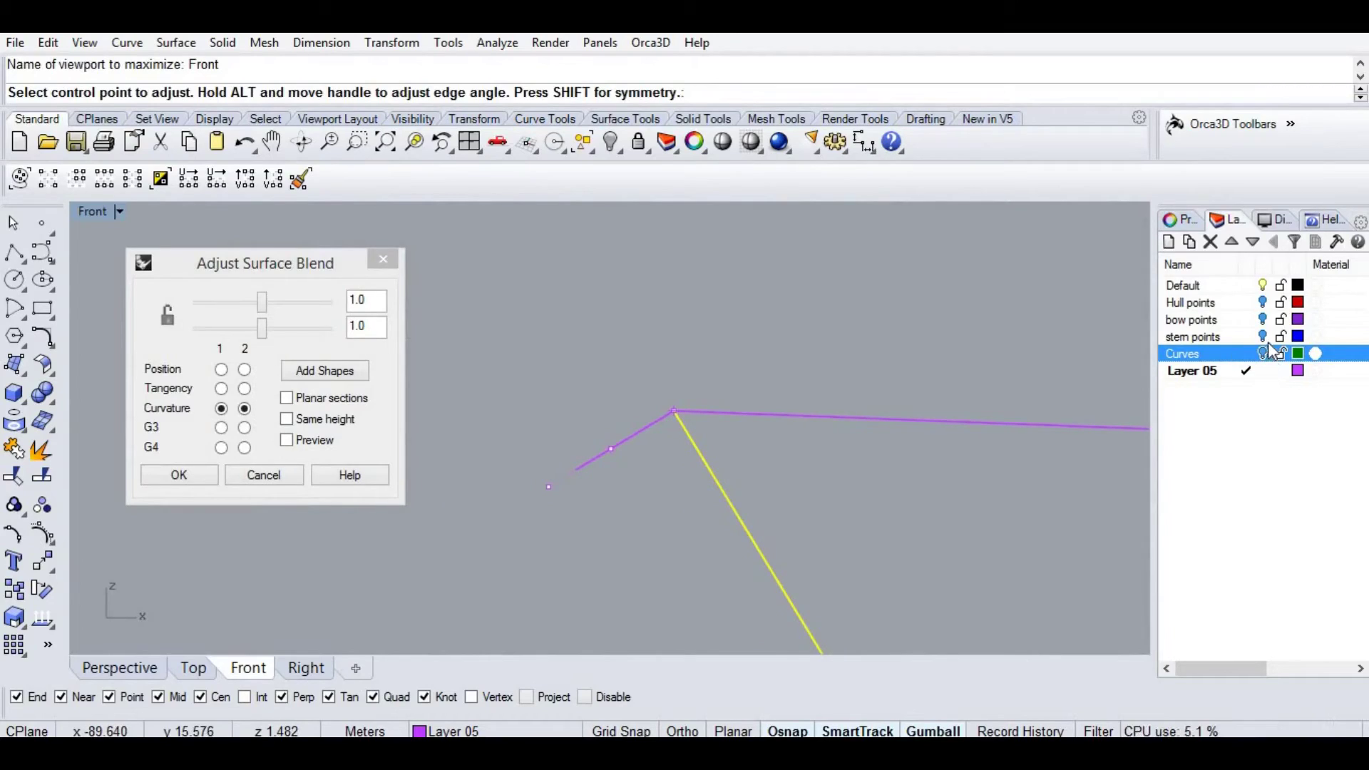
click(1264, 353)
scroll(551, 492, up, 2)
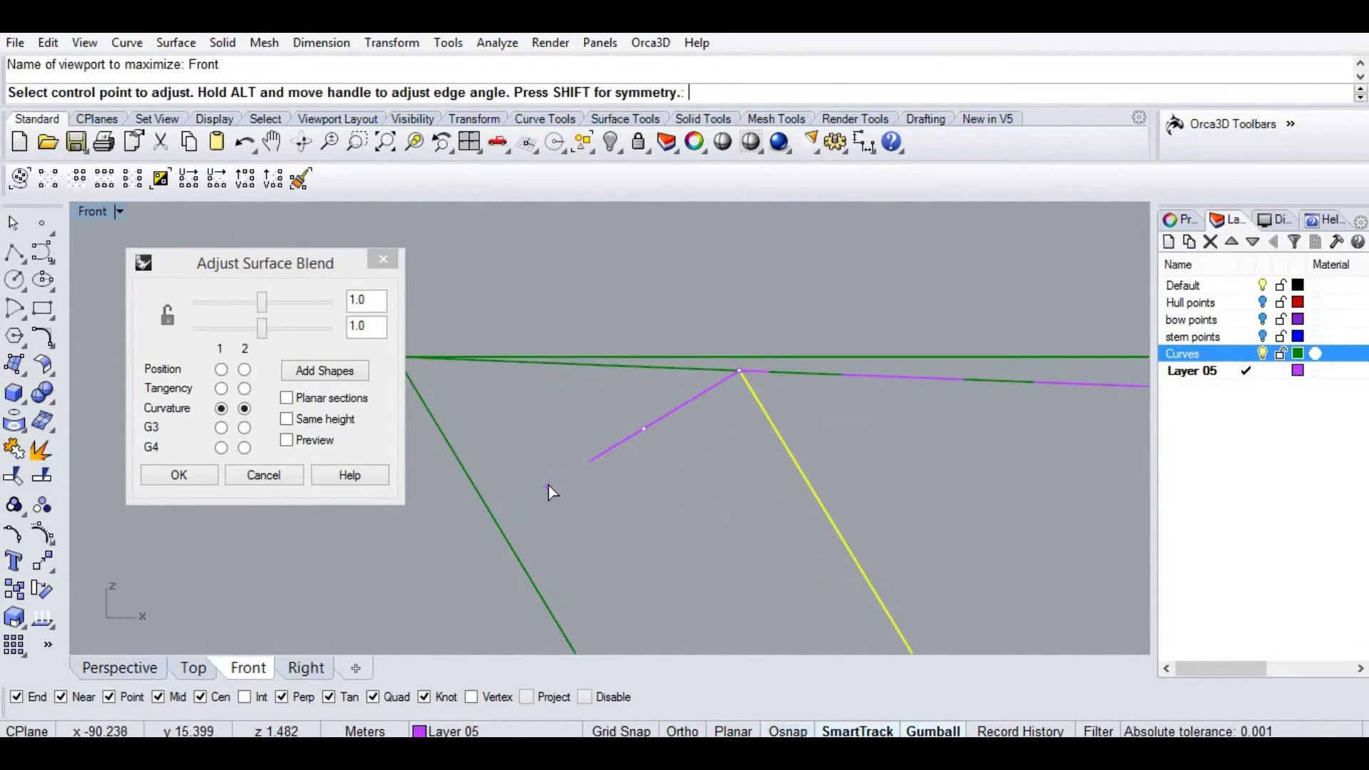
Move the blend handles at the bow's upper corner so the section follows the deck edge towards the profile curve.
click(549, 485)
click(505, 356)
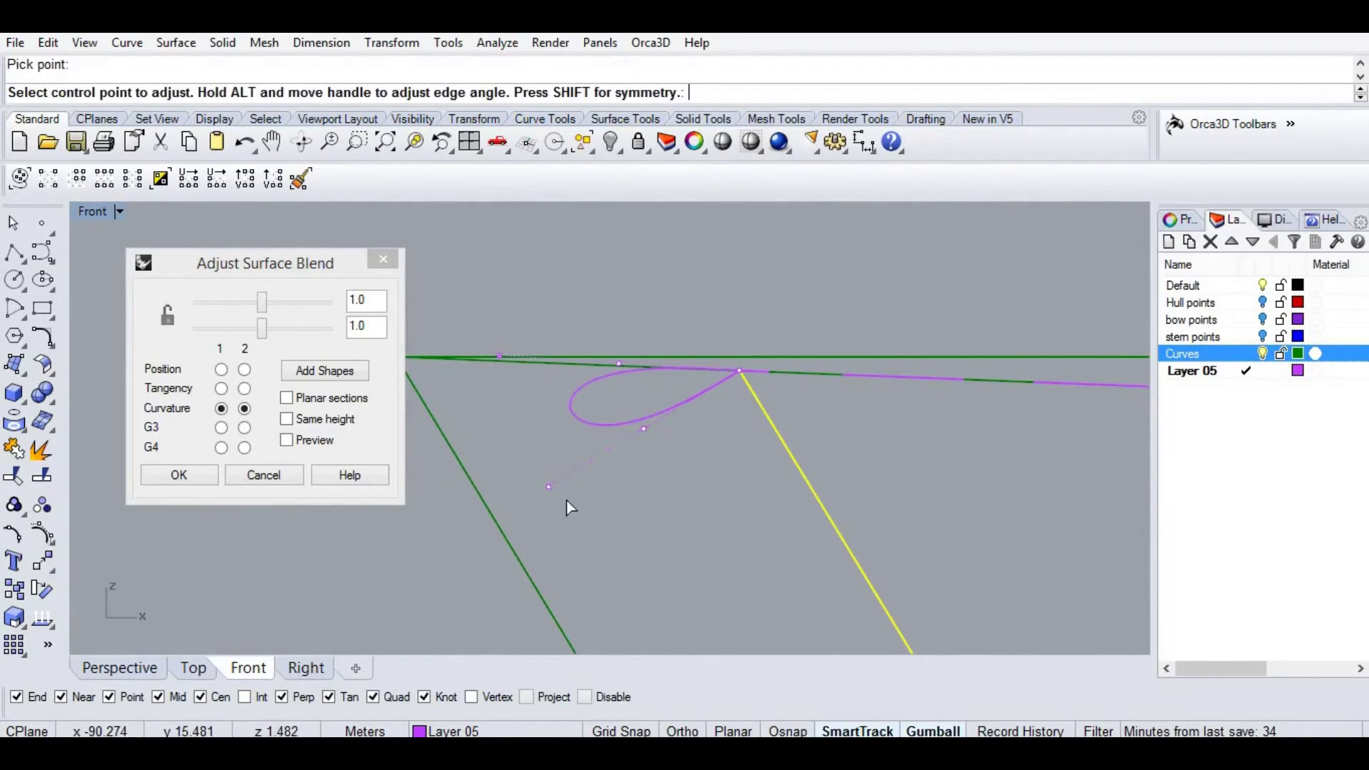
click(501, 356)
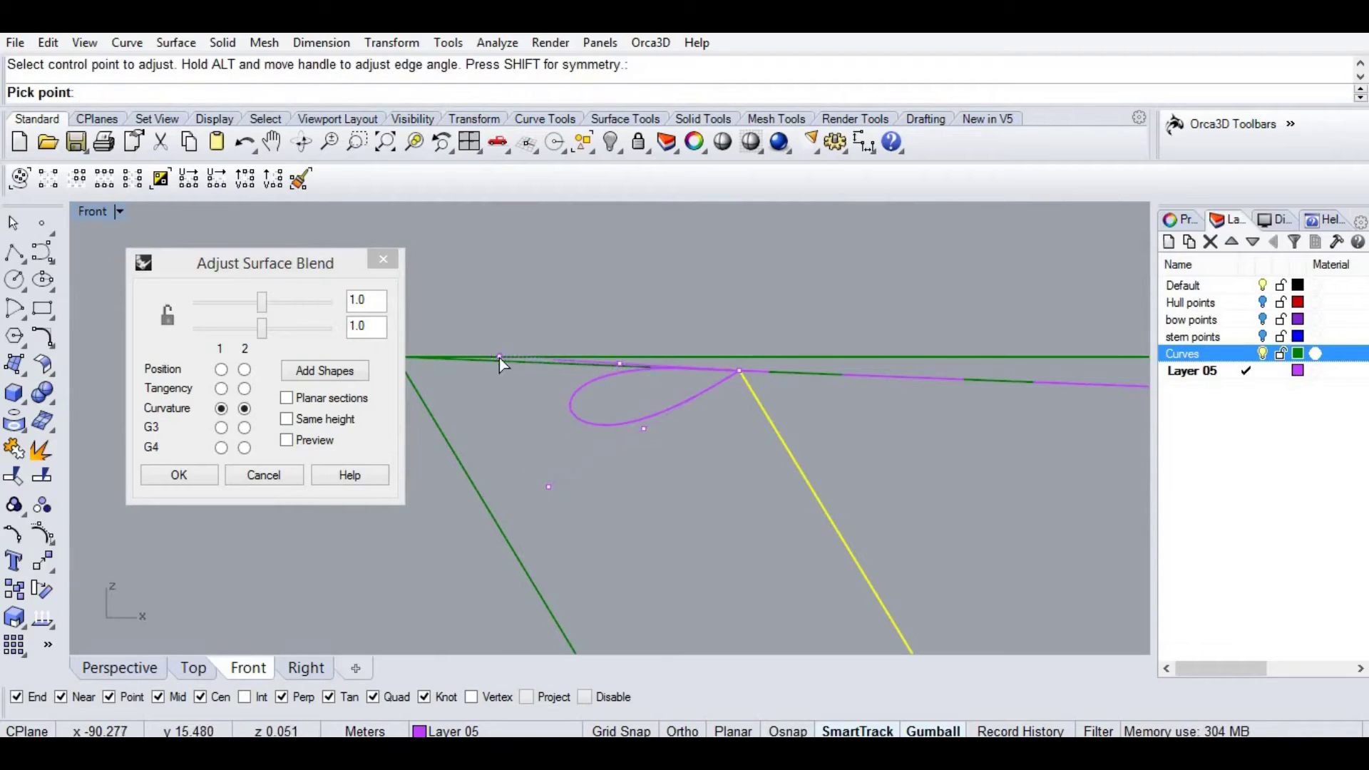
click(500, 360)
Preview the blend with both bulge values locked together and set to 1.693.
click(324, 442)
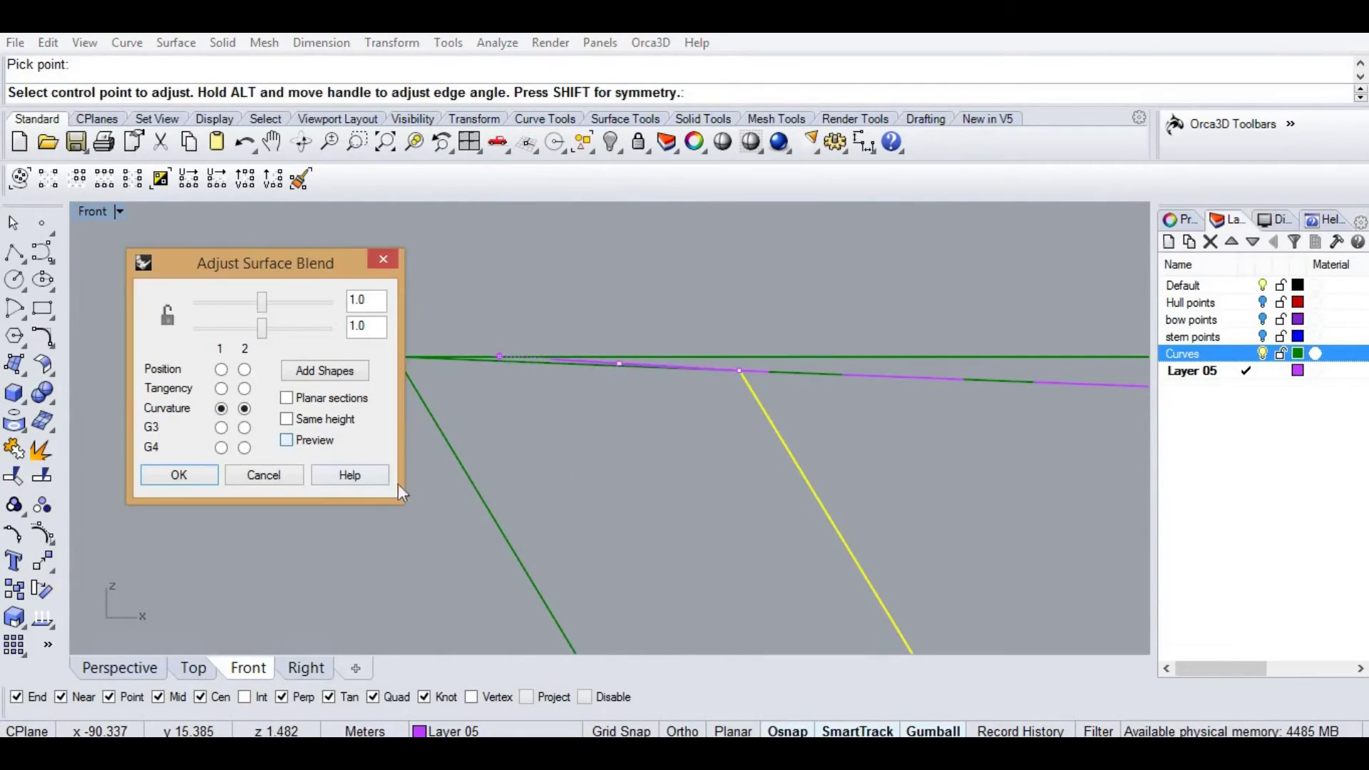
click(177, 318)
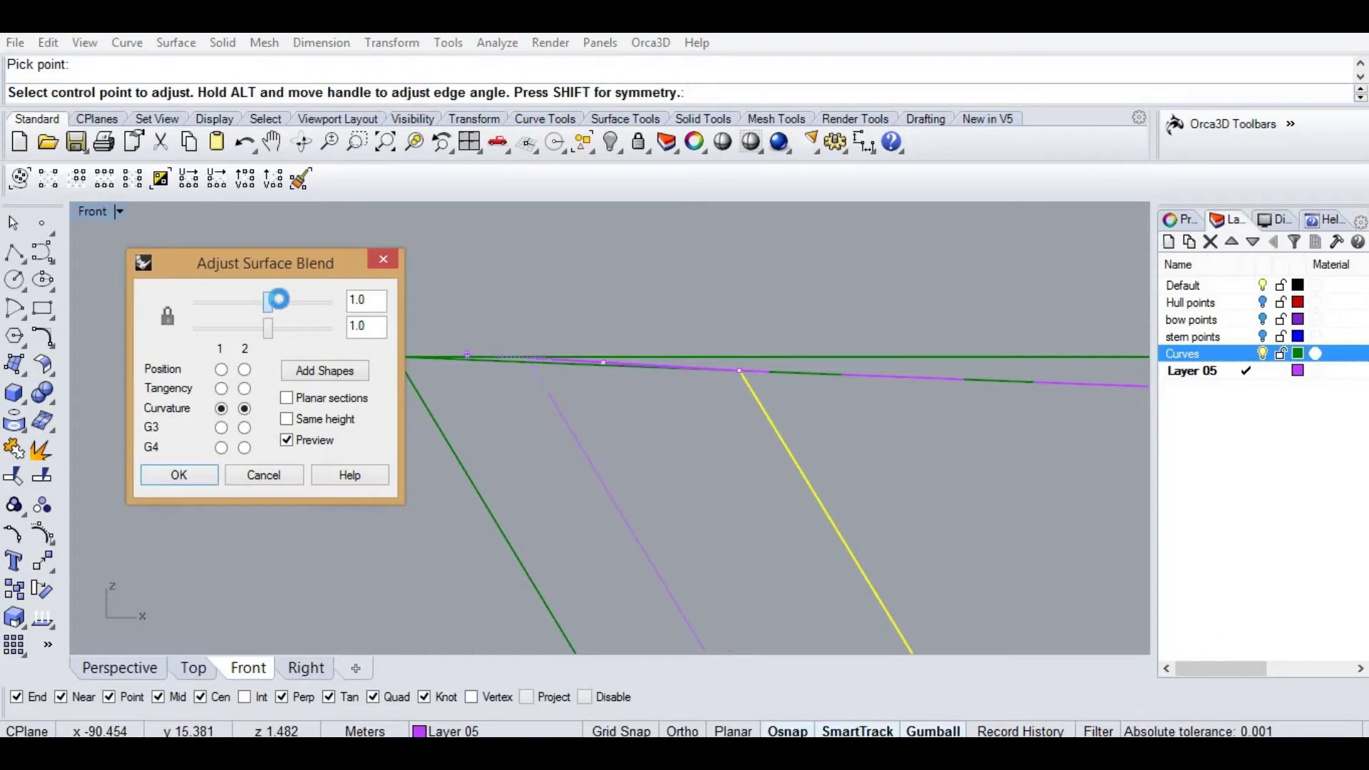
drag(291, 306, 291, 308)
Inspect the previewed bow blend in the Perspective view down to its lower end and accept it.
click(122, 665)
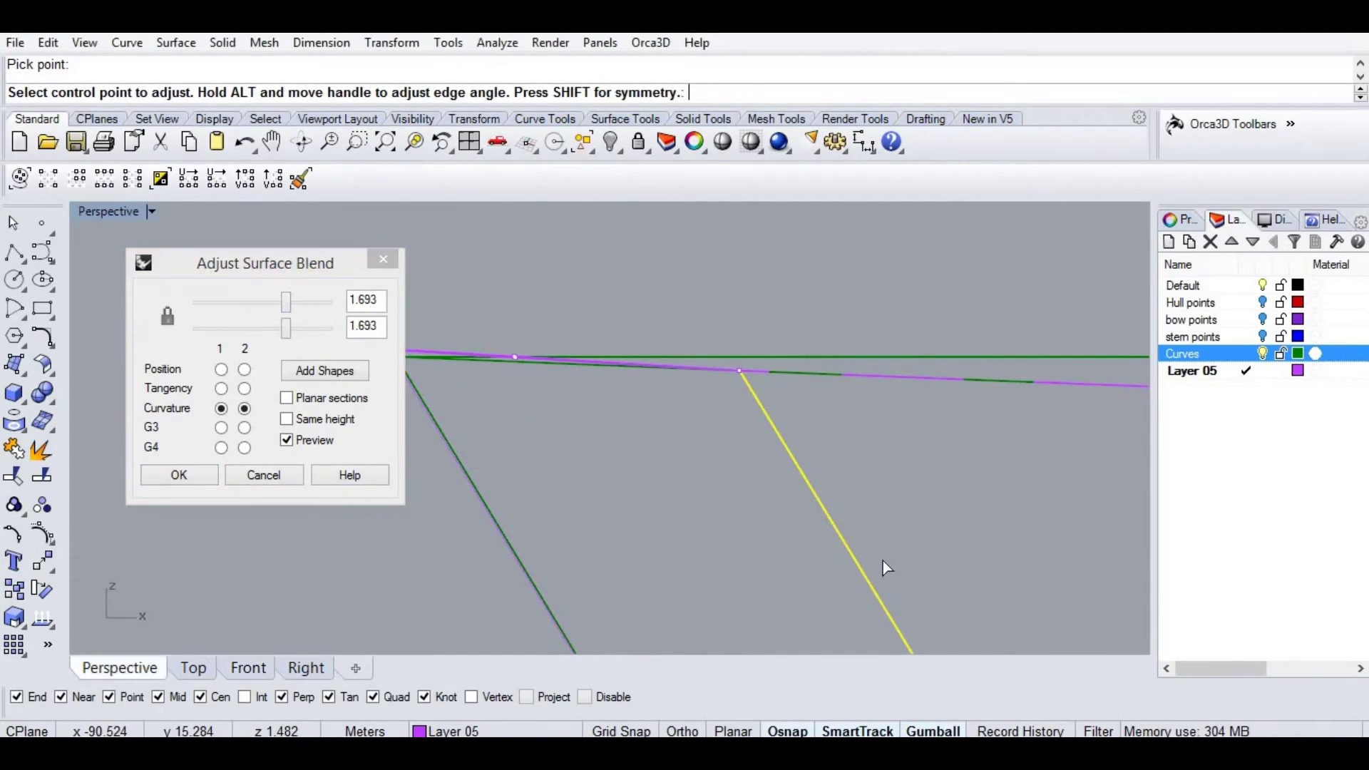
right_drag(883, 561, 735, 455)
scroll(881, 428, up, 3)
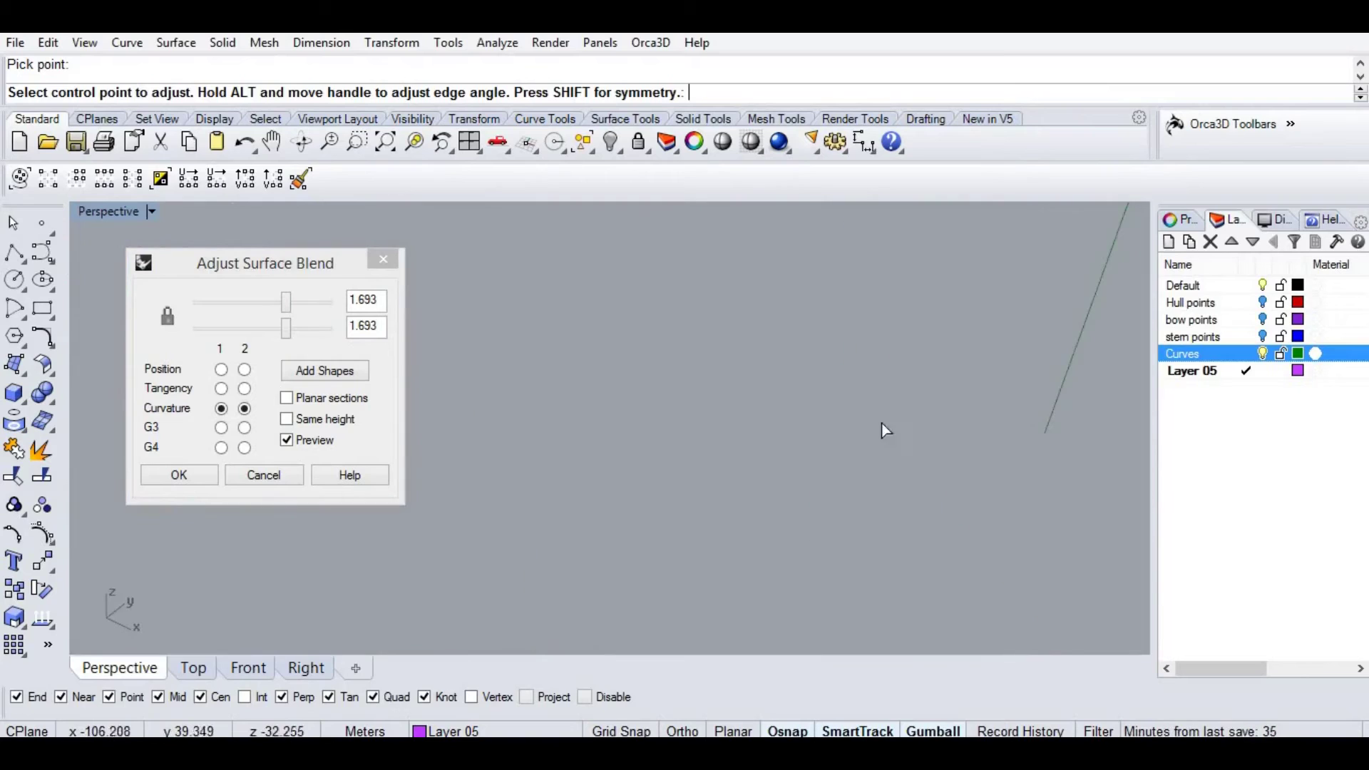
scroll(882, 428, down, 5)
scroll(820, 525, up, 5)
right_drag(691, 571, 557, 553)
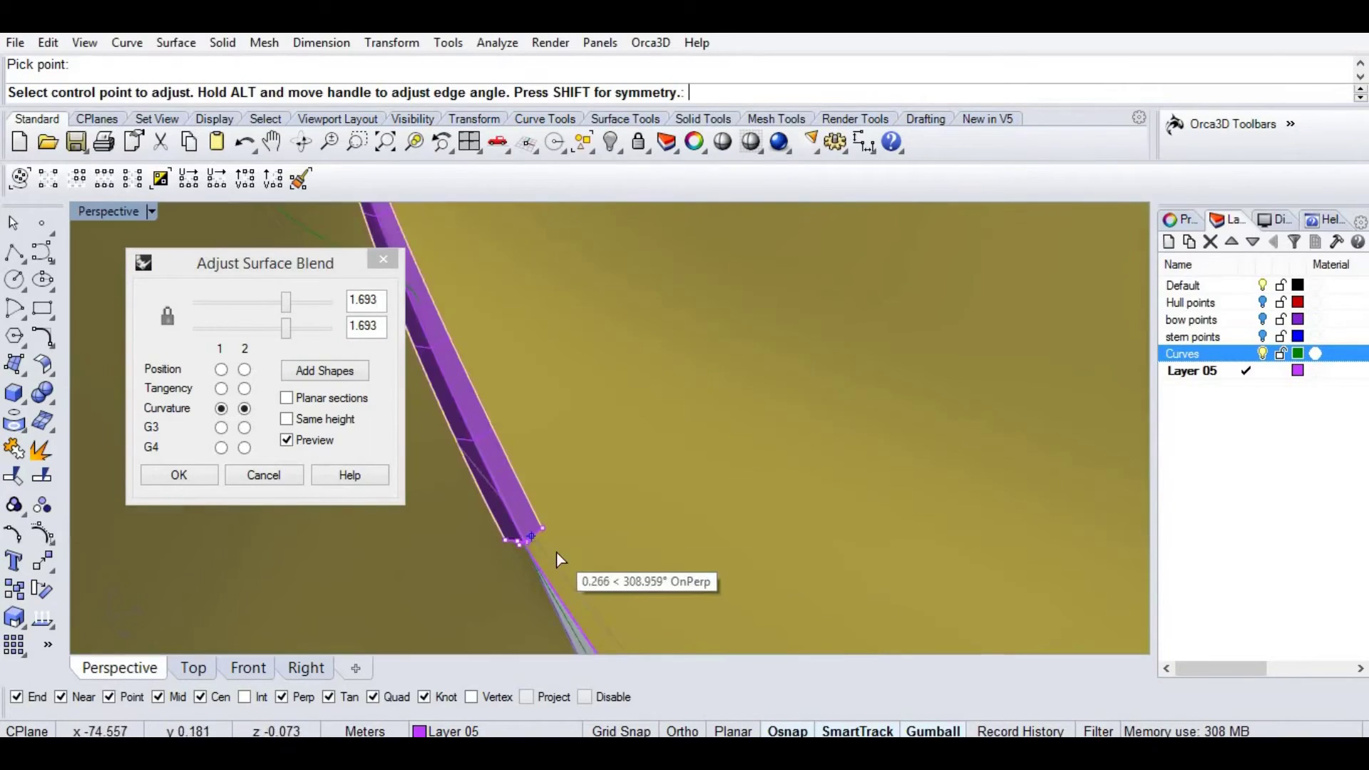
click(179, 475)
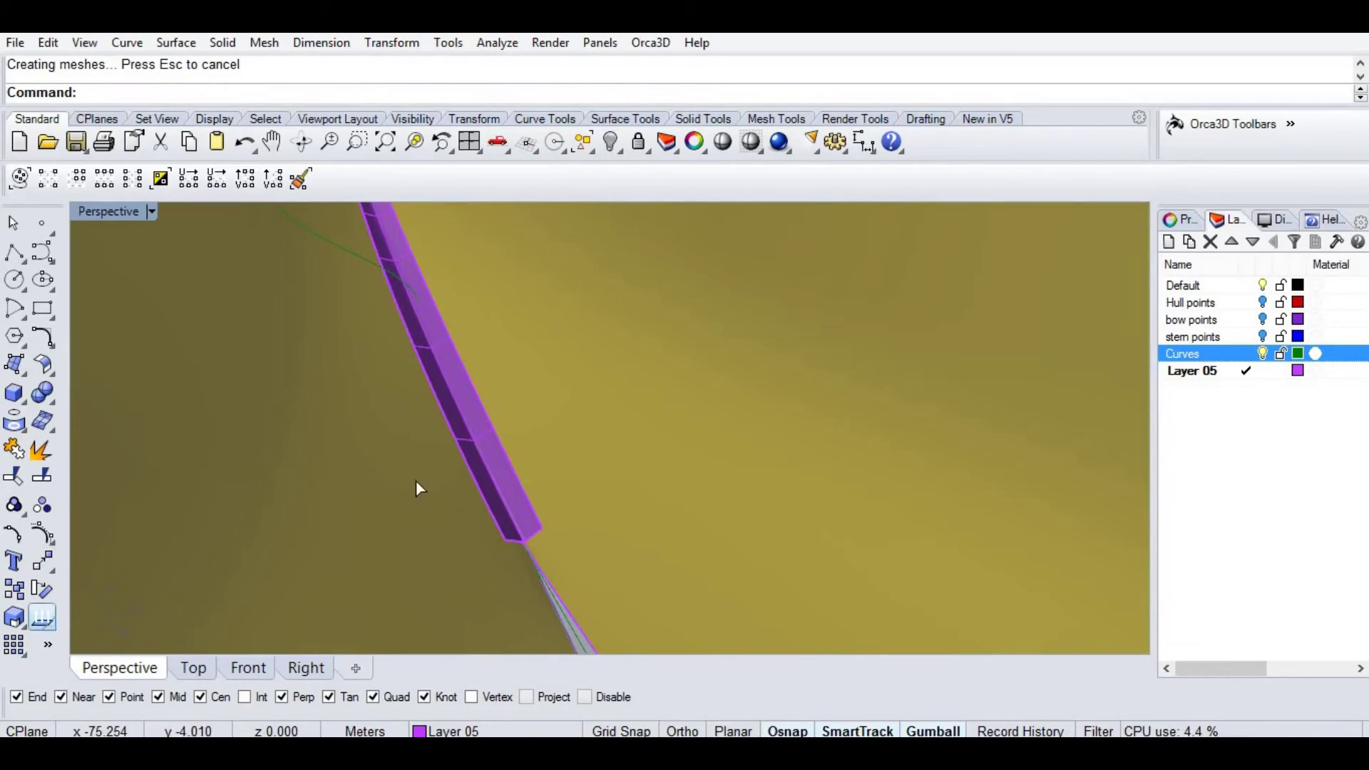
Flip the direction of the bow blend surface so its faces match the adjoining hull sides.
click(465, 415)
click(480, 410)
click(477, 422)
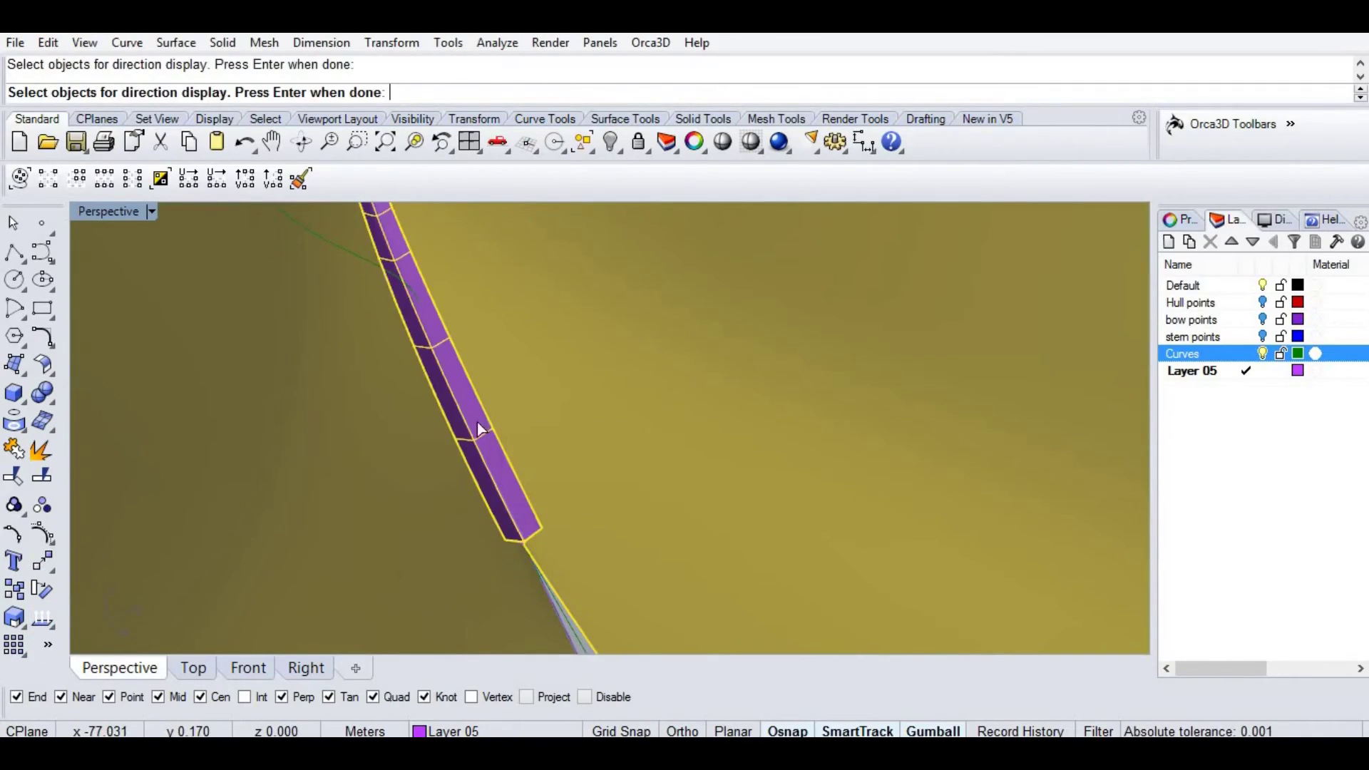
key(Escape)
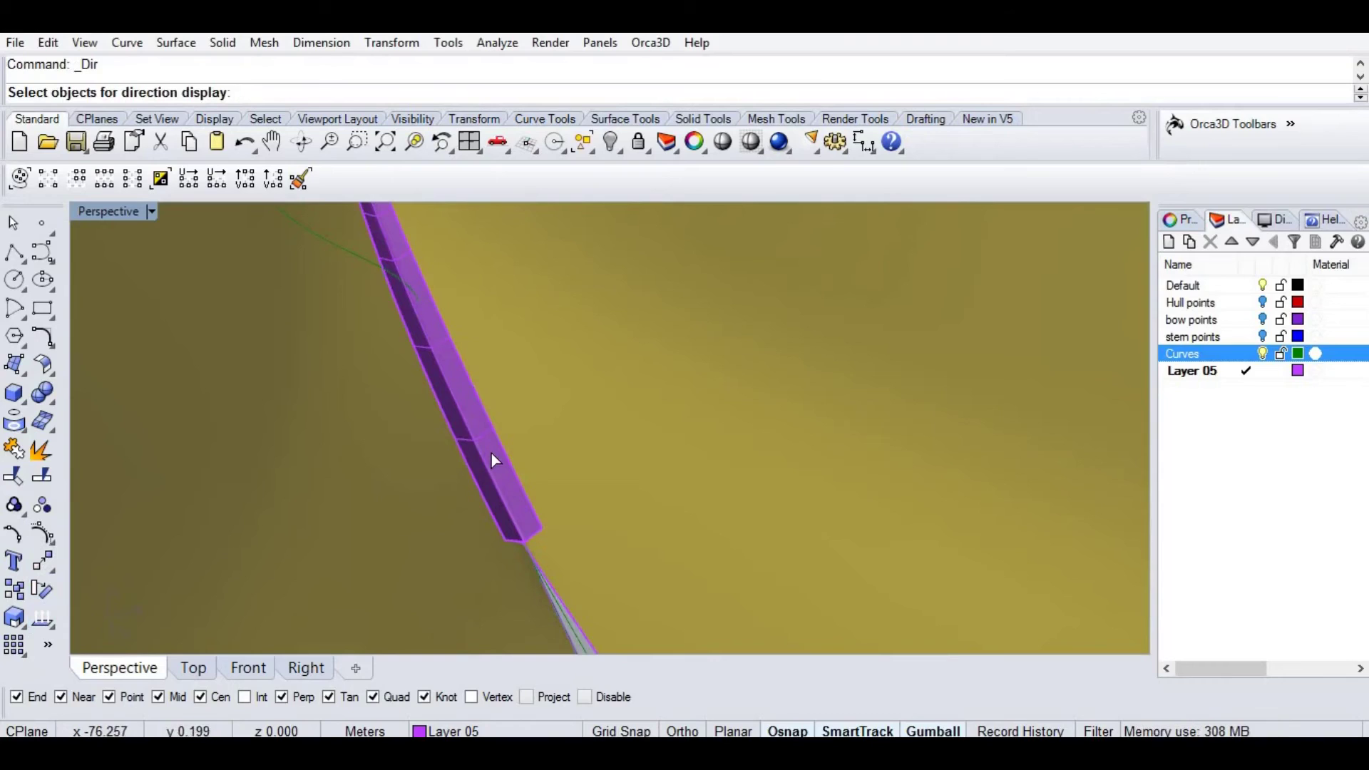
click(491, 454)
scroll(708, 301, down, 5)
scroll(627, 270, up, 6)
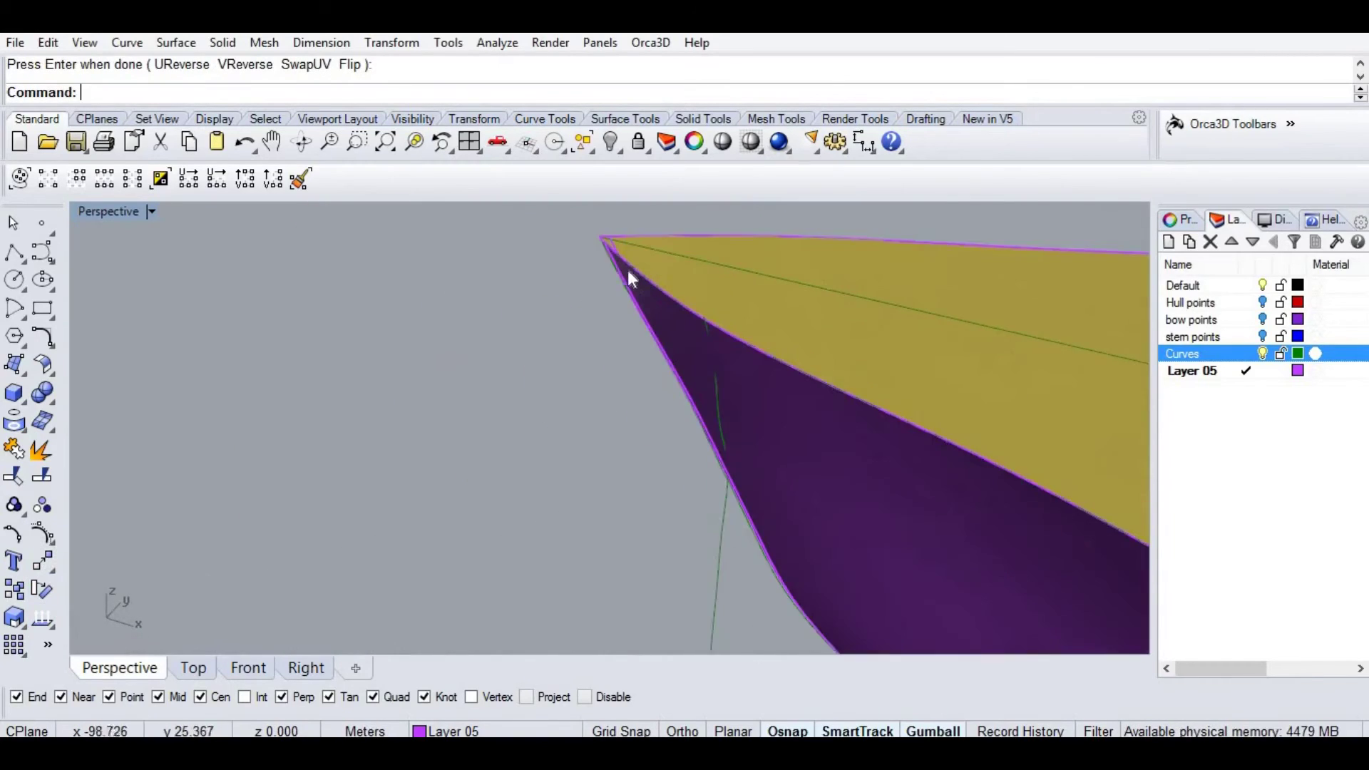
Examine the blended bow from outside and along the deck edge to check the surface orientation.
shift+right_drag(627, 268, 635, 313)
scroll(635, 485, up, 3)
shift+right_drag(683, 537, 669, 479)
right_drag(669, 480, 920, 517)
right_drag(255, 429, 308, 481)
right_click(482, 460)
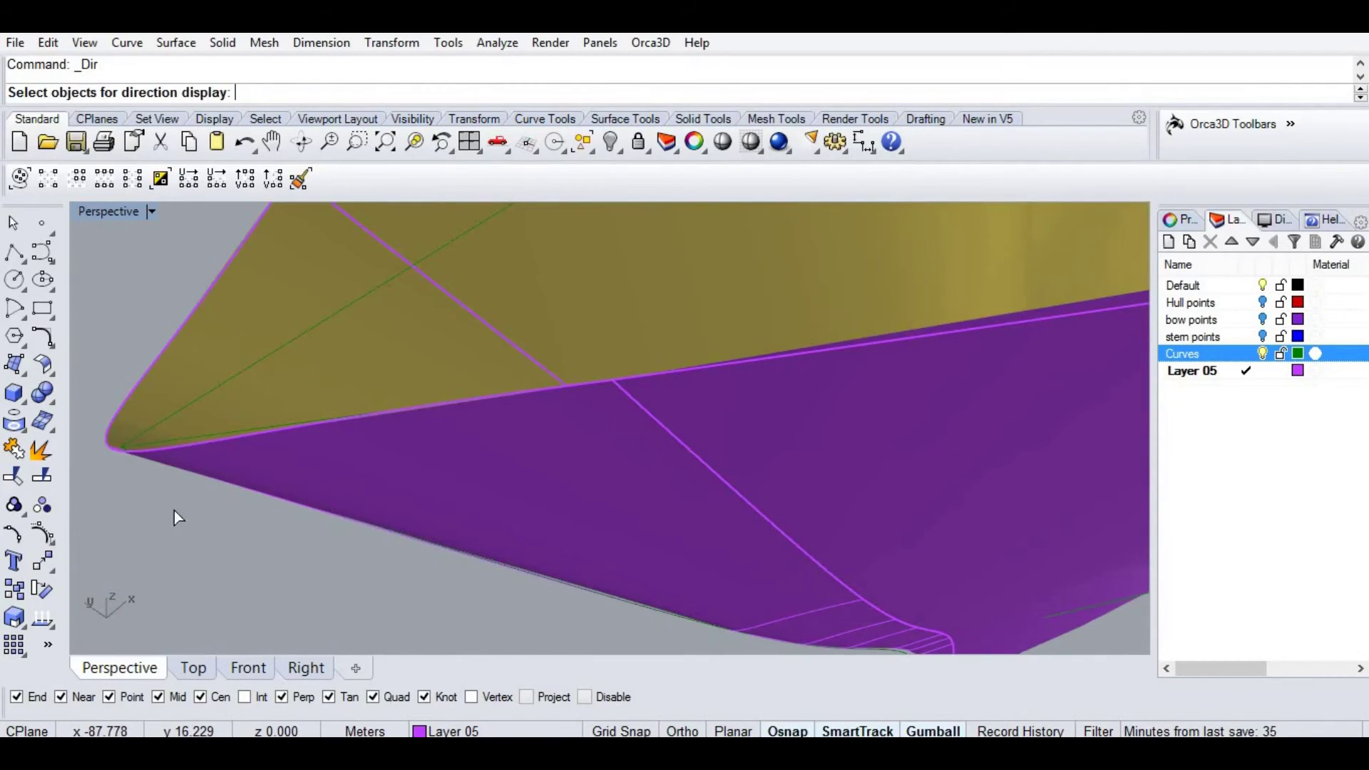
Hide the Curves layer and create a surface blend between the two open edges of the stern gap.
scroll(629, 400, down, 8)
right_drag(543, 477, 1266, 361)
scroll(523, 482, up, 10)
scroll(768, 506, up, 10)
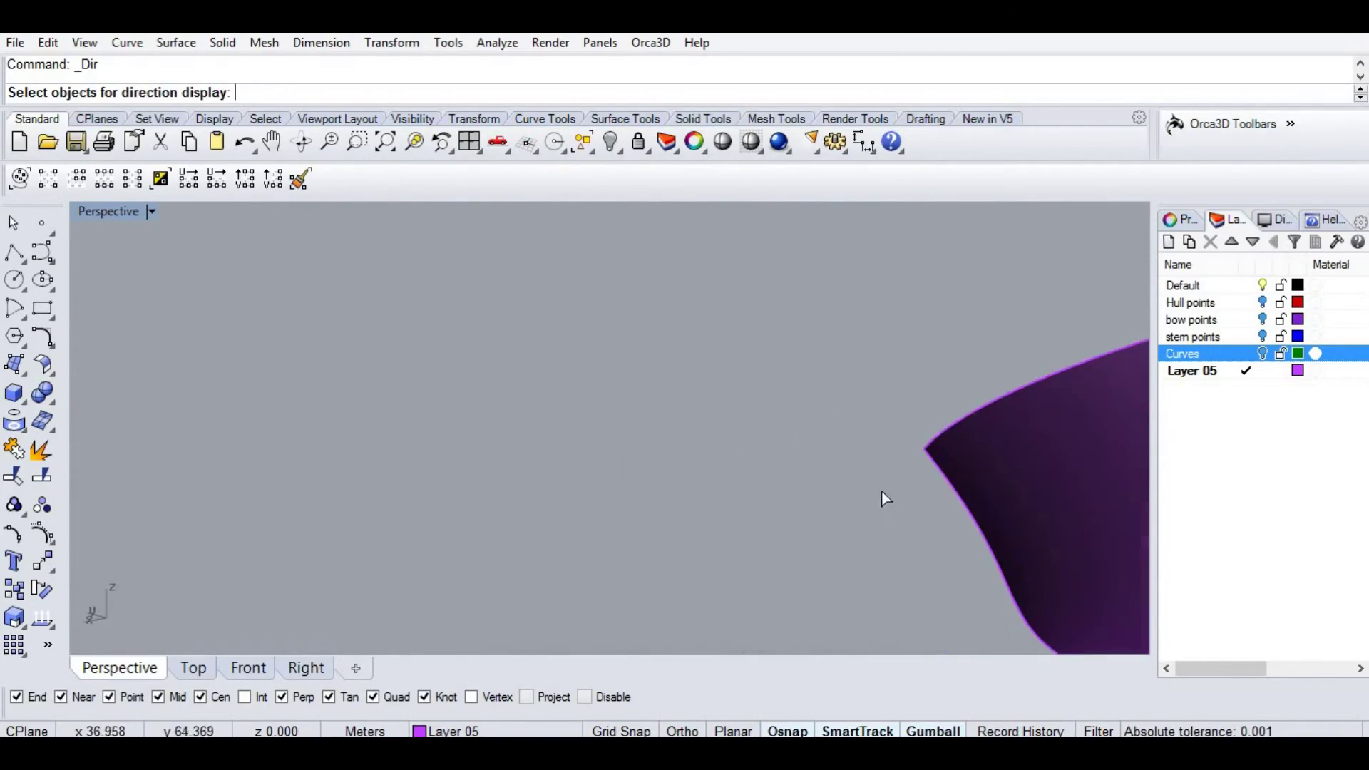
right_drag(1052, 522, 160, 311)
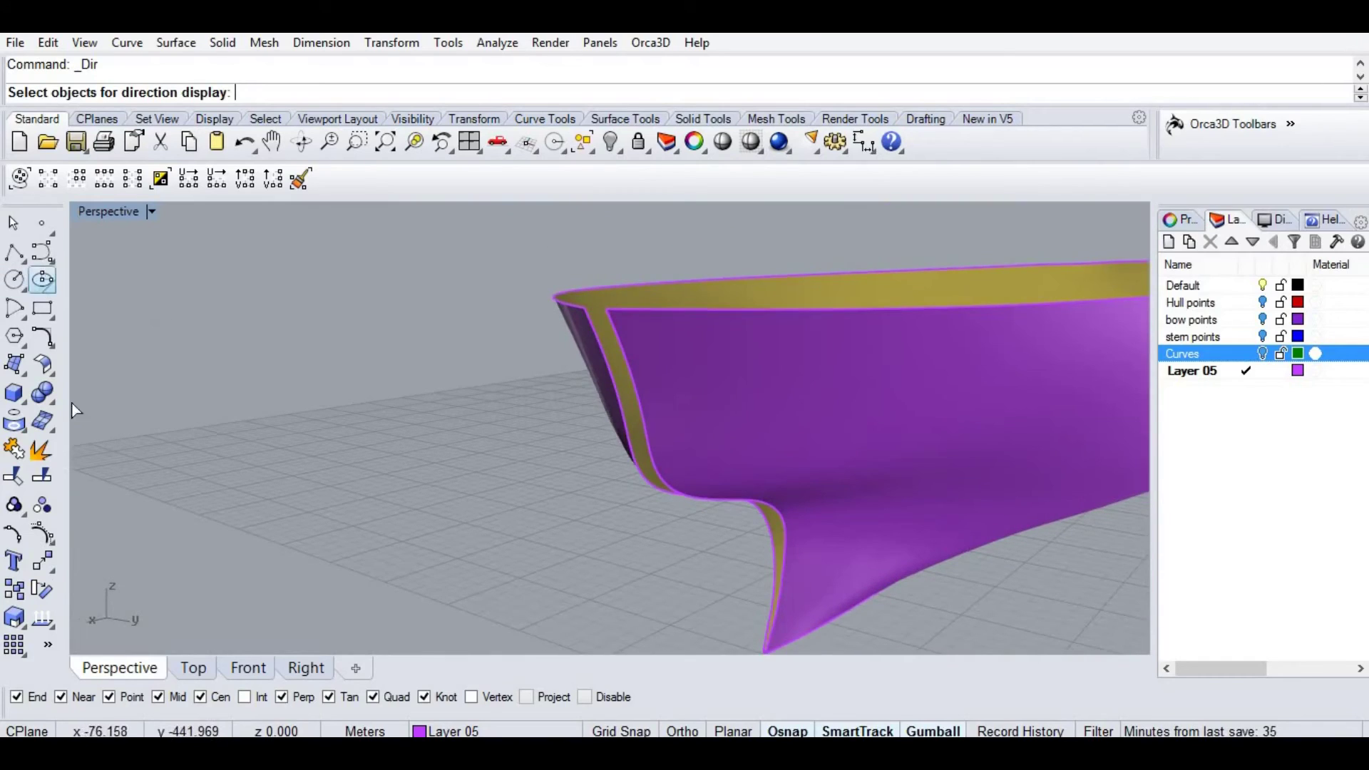
click(56, 378)
click(207, 373)
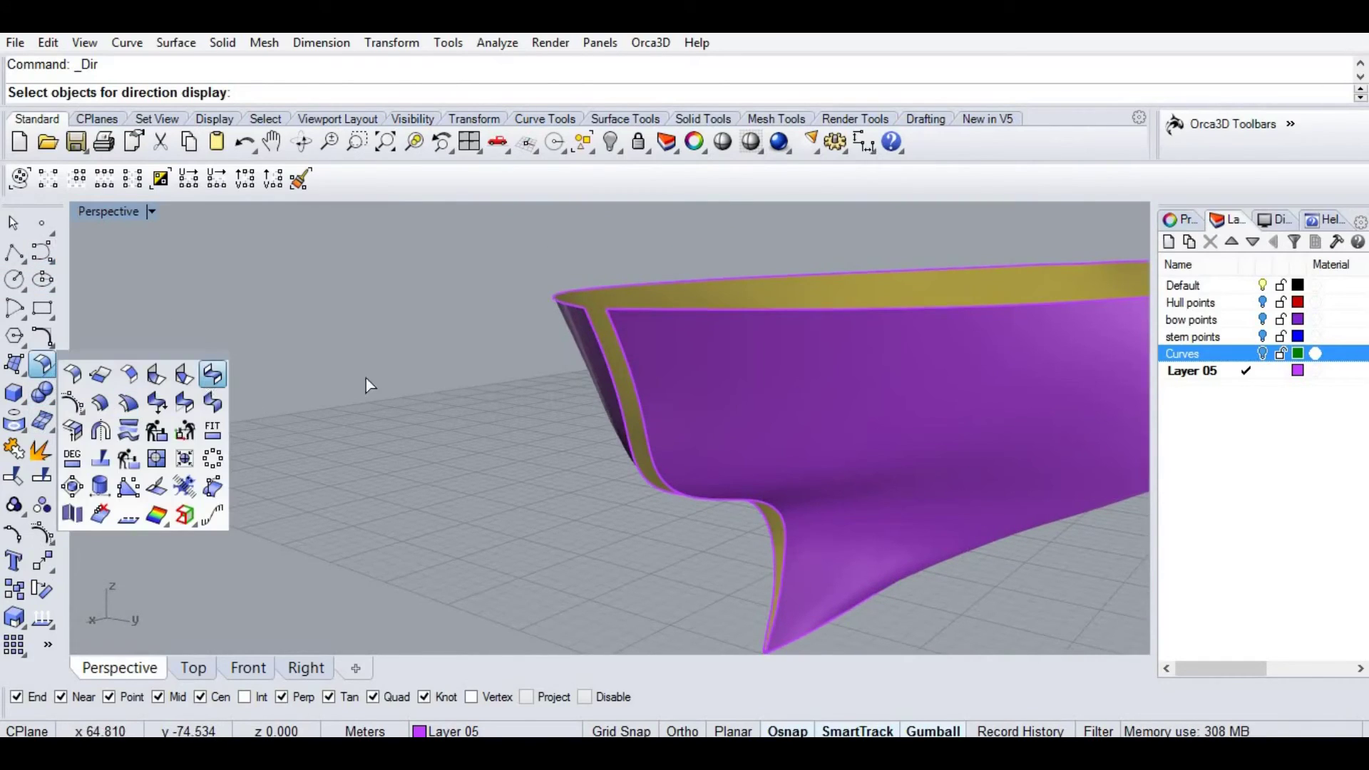
click(600, 345)
click(631, 364)
right_click(688, 533)
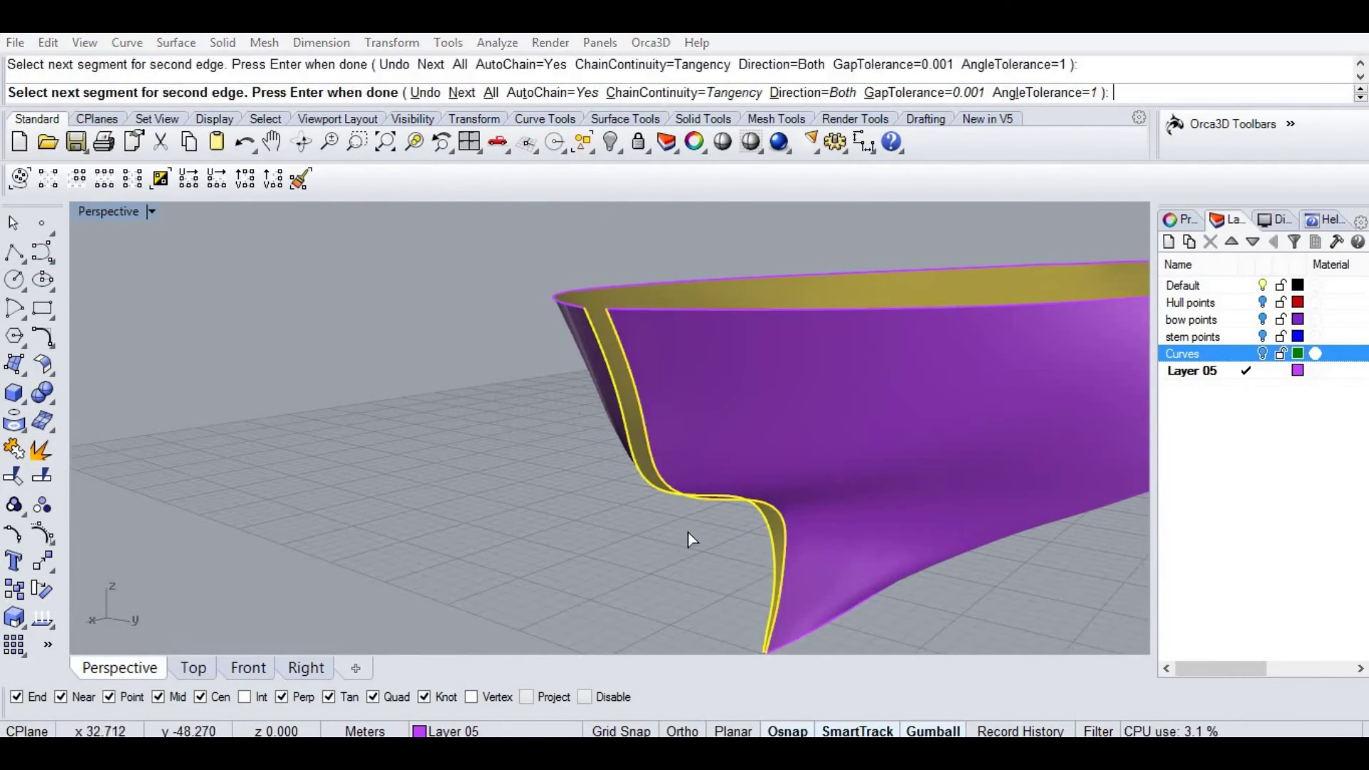
Show the Curves layer in the Front view and move the stern blend's upper handle onto the deck line.
scroll(658, 372, up, 5)
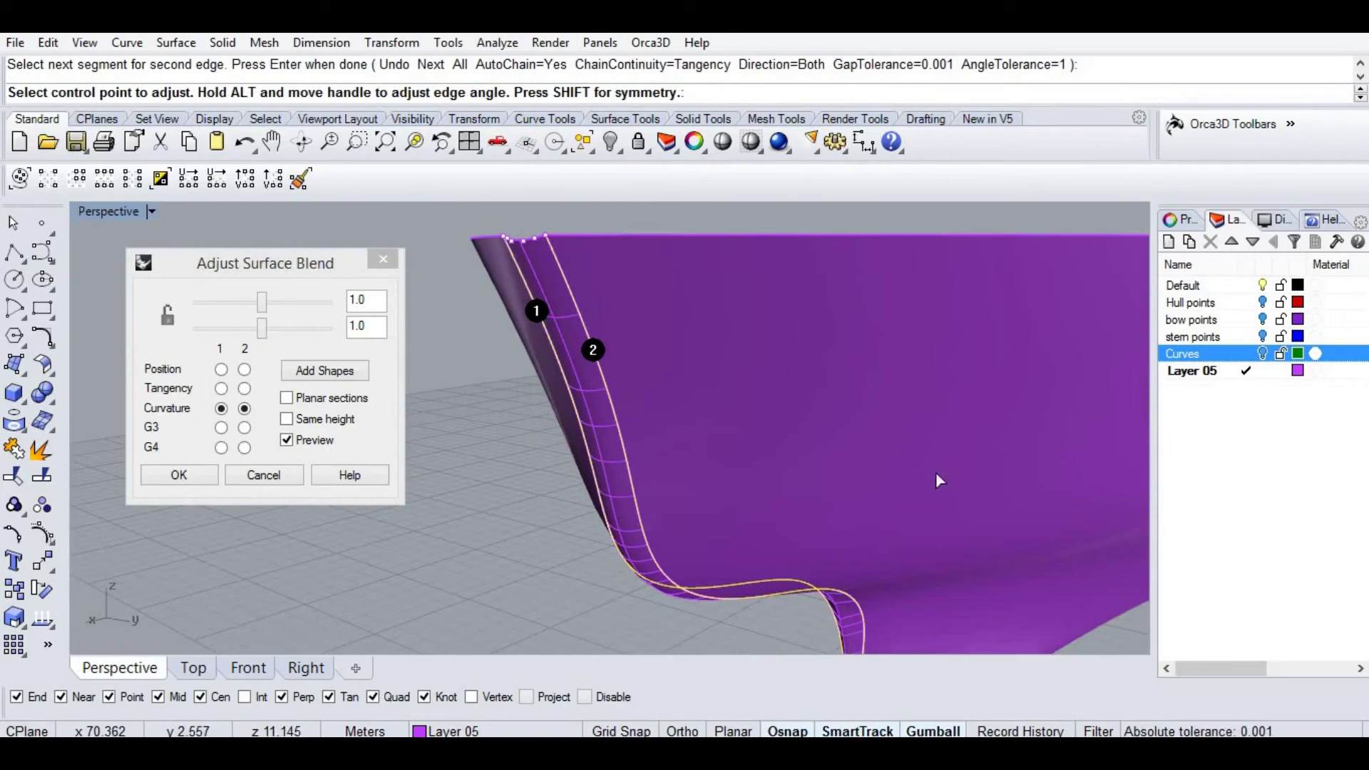
key(ctrl+F2)
right_drag(1034, 464, 561, 426)
scroll(1024, 426, down, 12)
right_drag(879, 419, 528, 417)
scroll(888, 405, up, 9)
scroll(890, 412, up, 3)
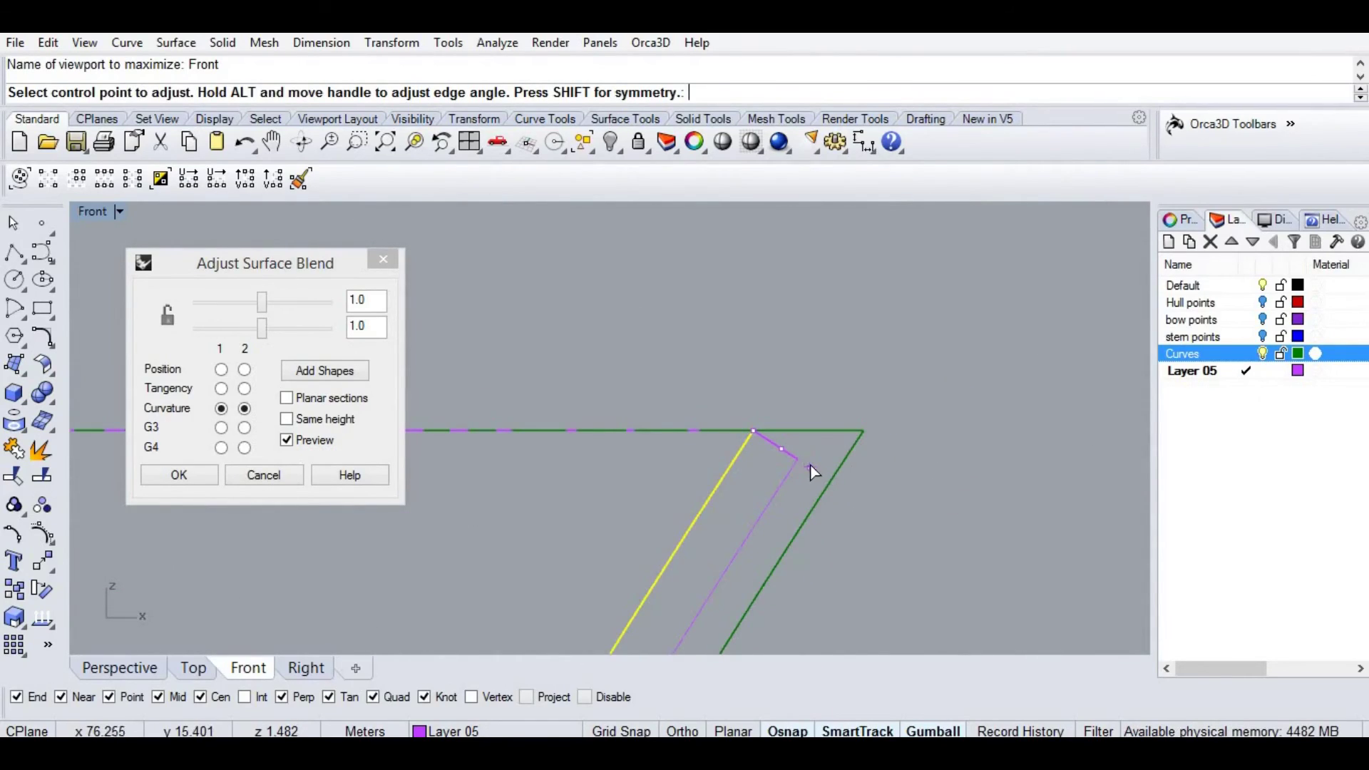
click(839, 430)
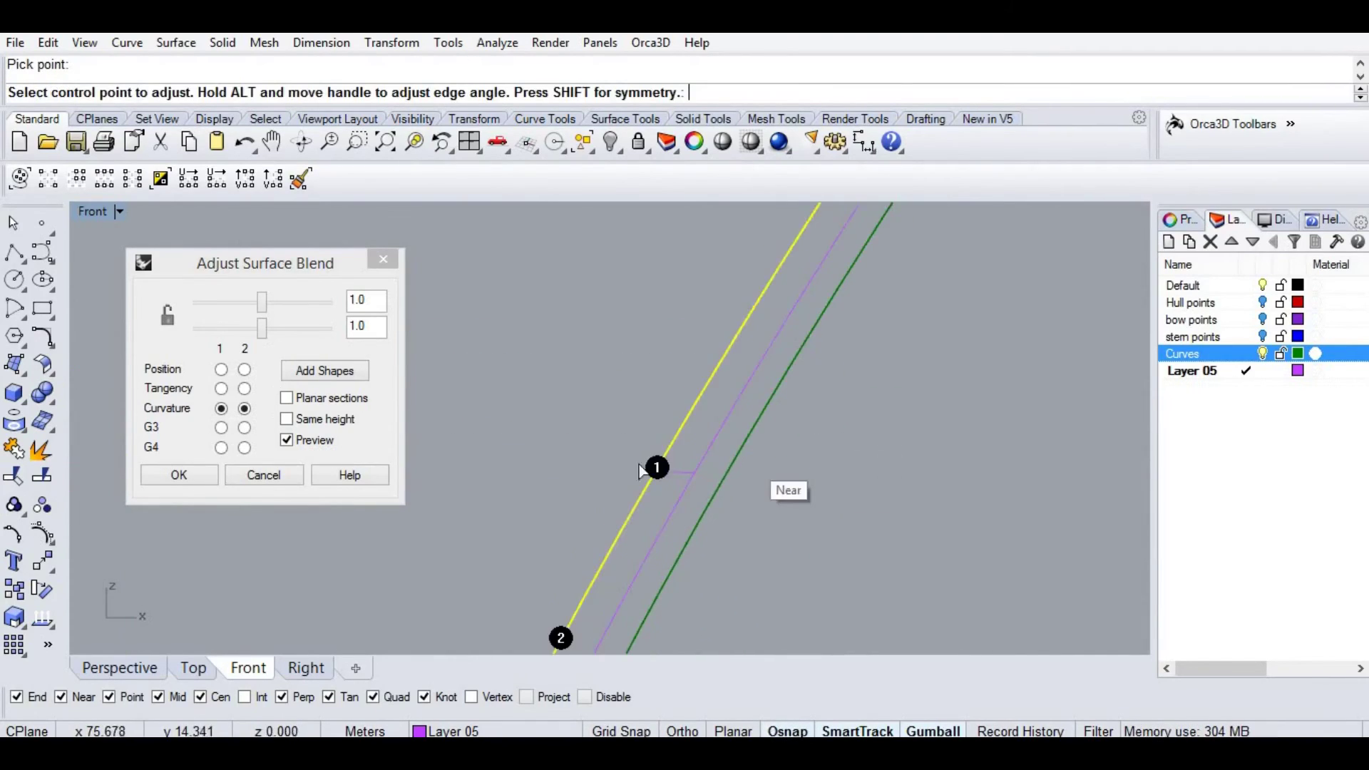
Inspect the stern blend in the Perspective view and accept it with curvature continuity on both edges.
scroll(659, 502, down, 3)
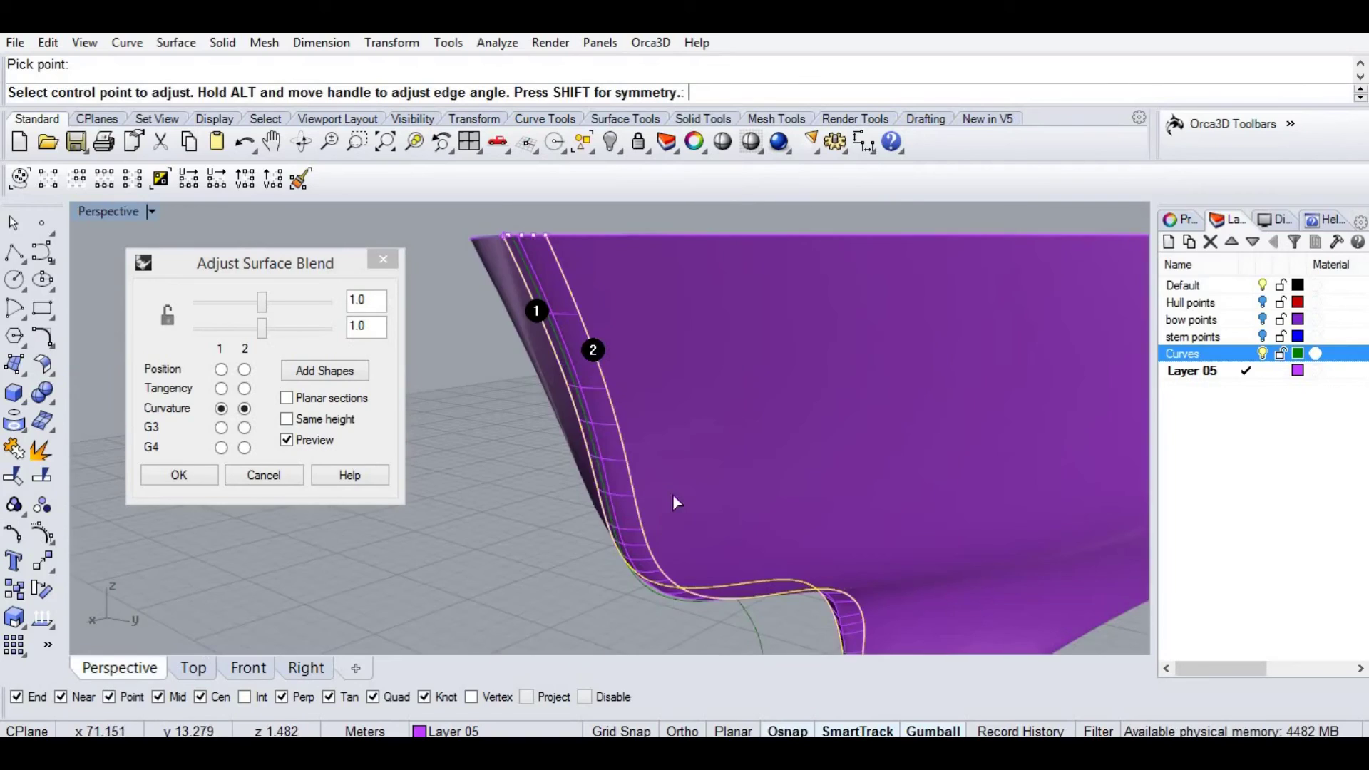
scroll(667, 464, up, 4)
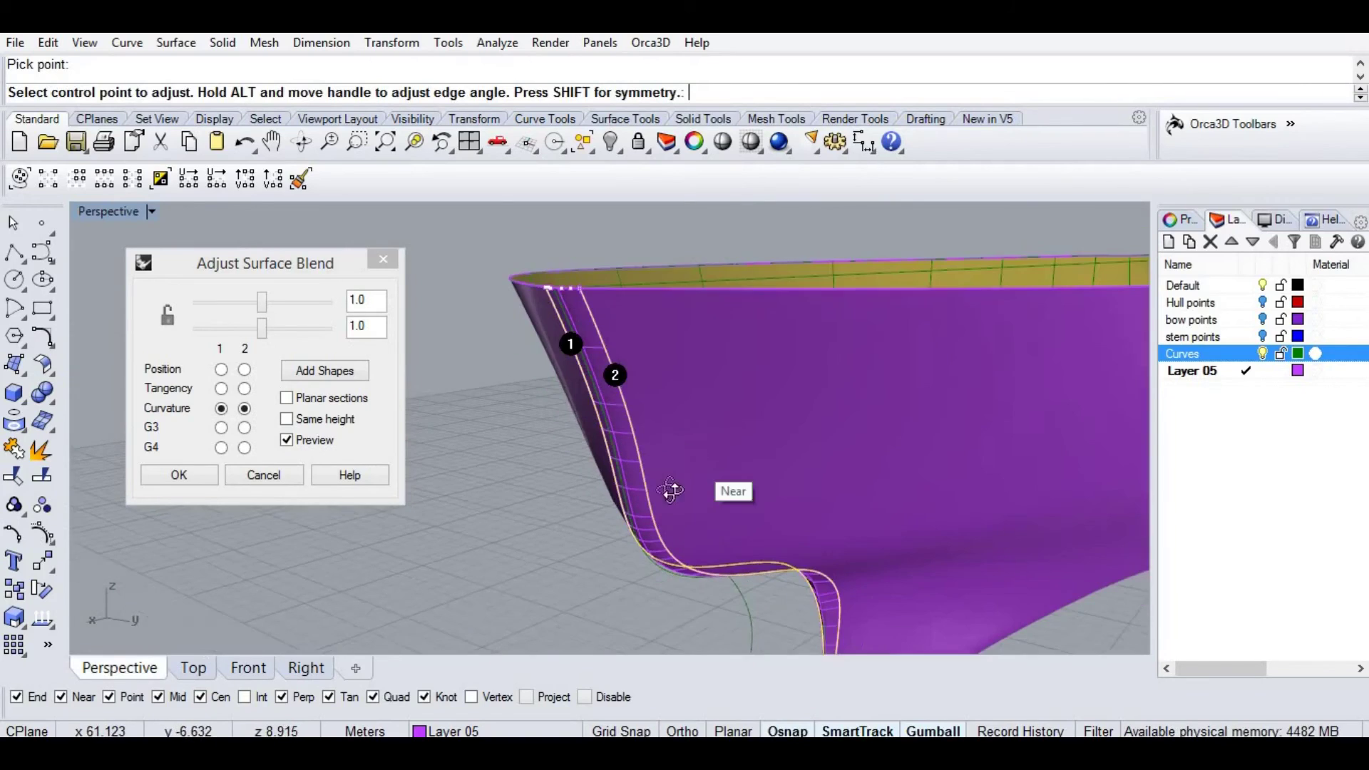
right_drag(659, 438, 801, 402)
right_click(800, 402)
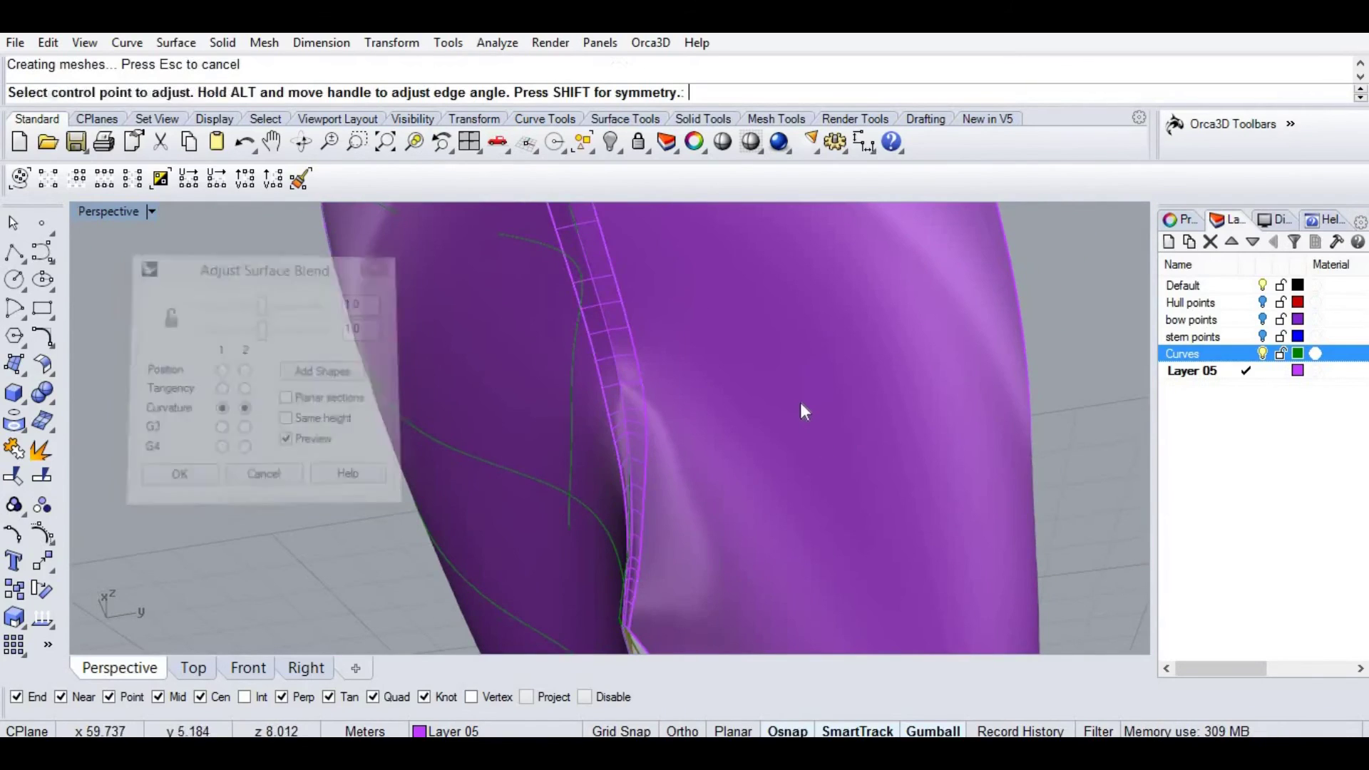
Select the stern blend surface and examine how it meets the hull sides and the lower stern.
scroll(661, 439, up, 5)
click(653, 440)
scroll(748, 443, down, 9)
right_drag(749, 443, 626, 438)
key(Escape)
scroll(626, 446, up, 5)
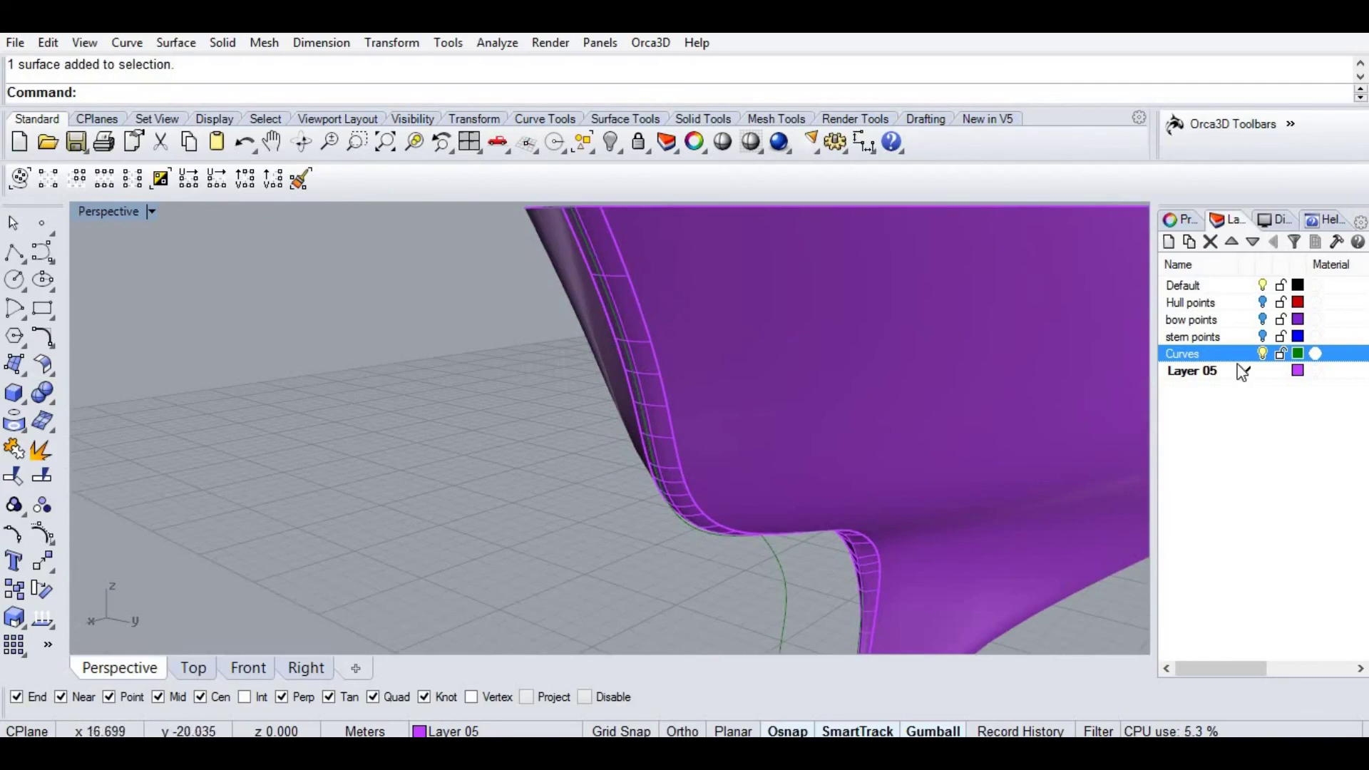
Hide the Curves layer, join the hull sides with both blends and select the resulting polysurface to check it.
right_drag(597, 351, 396, 276)
key(ctrl+j)
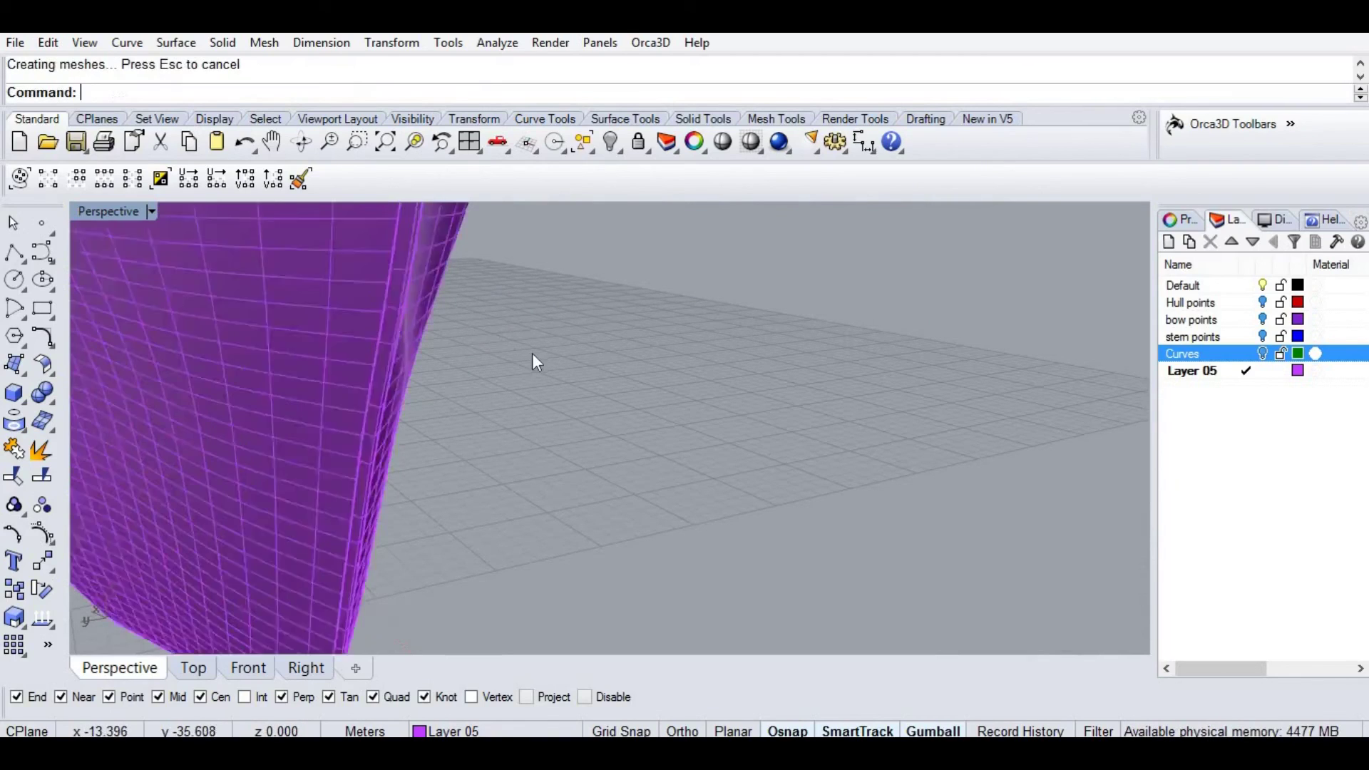
click(386, 339)
scroll(386, 339, down, 3)
right_drag(386, 339, 594, 560)
shift+right_drag(593, 559, 809, 441)
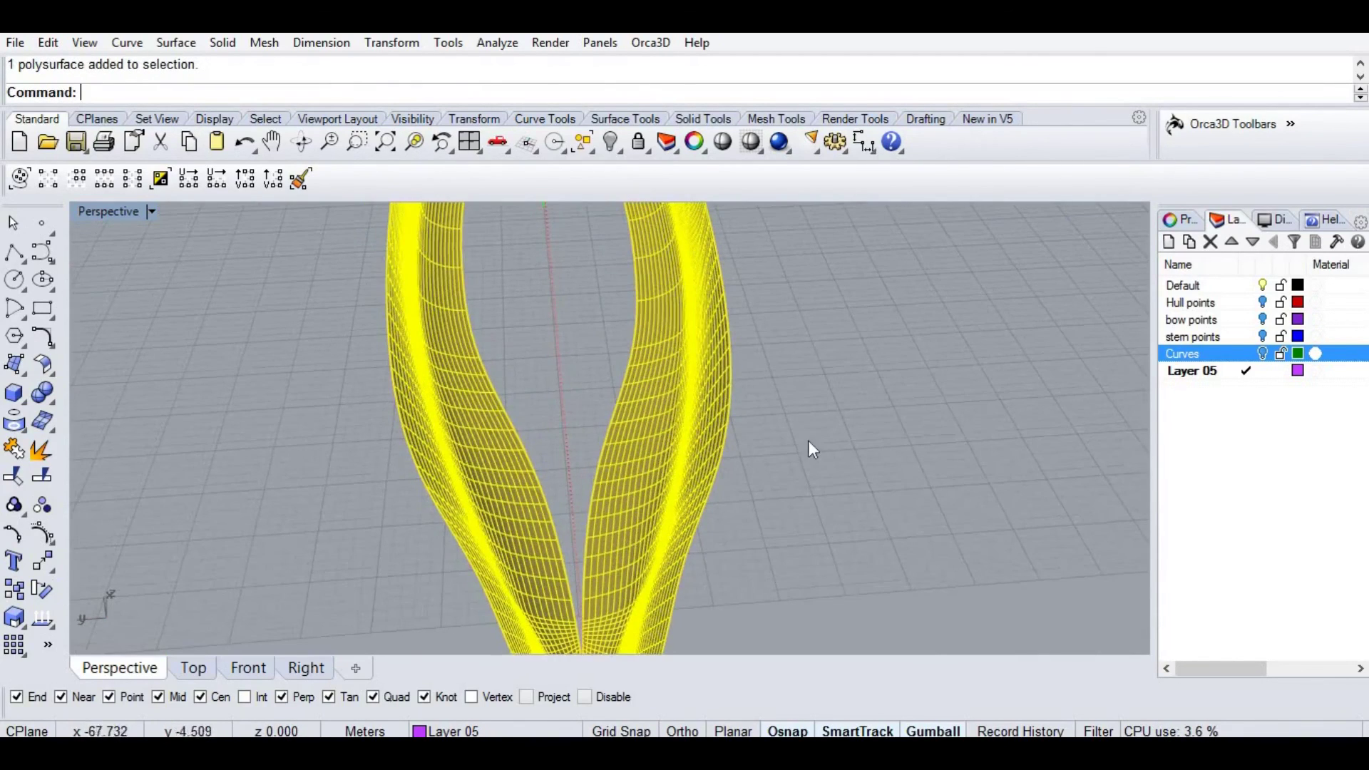
Show the hidden objects and select the flat surface between the hull sides.
click(809, 440)
click(611, 142)
click(572, 314)
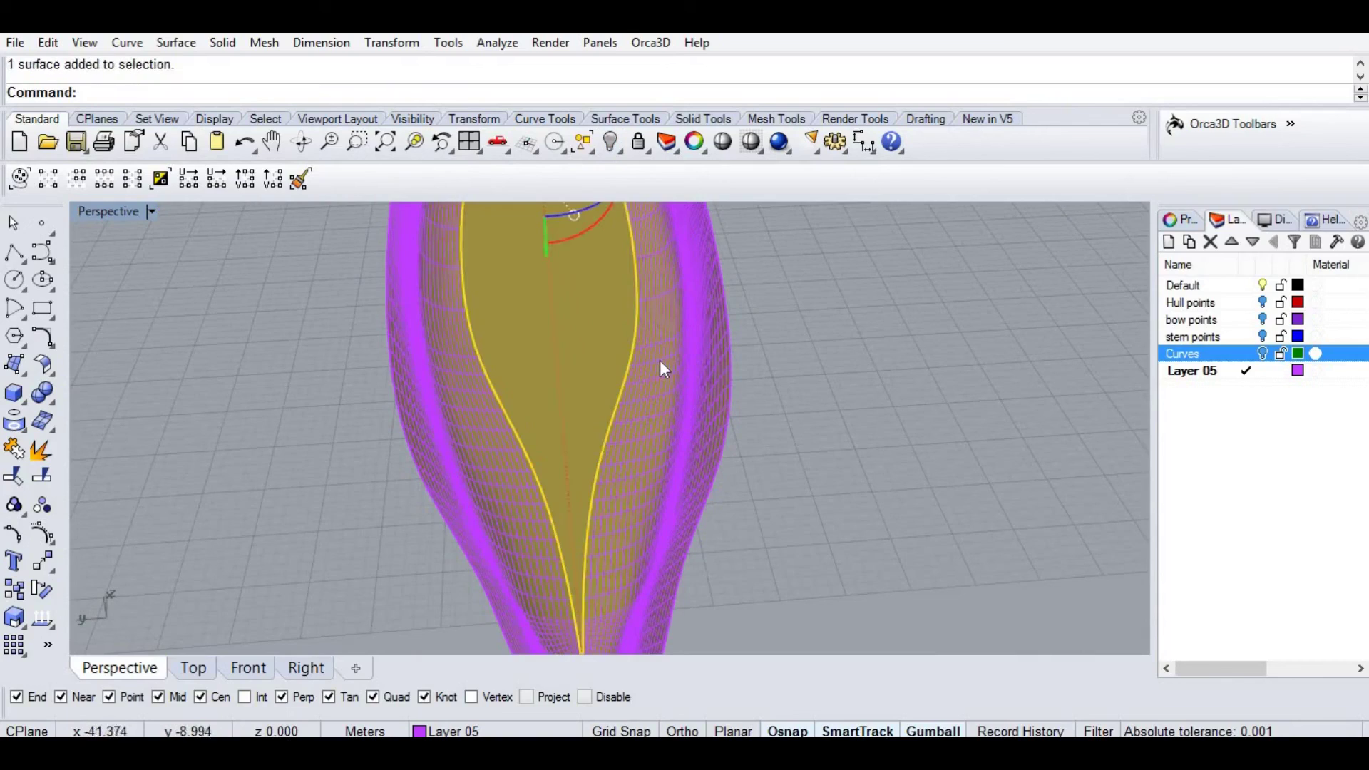
Select the joined hull polysurface to check which surfaces belong to it and view the hull from the side.
click(667, 367)
click(743, 433)
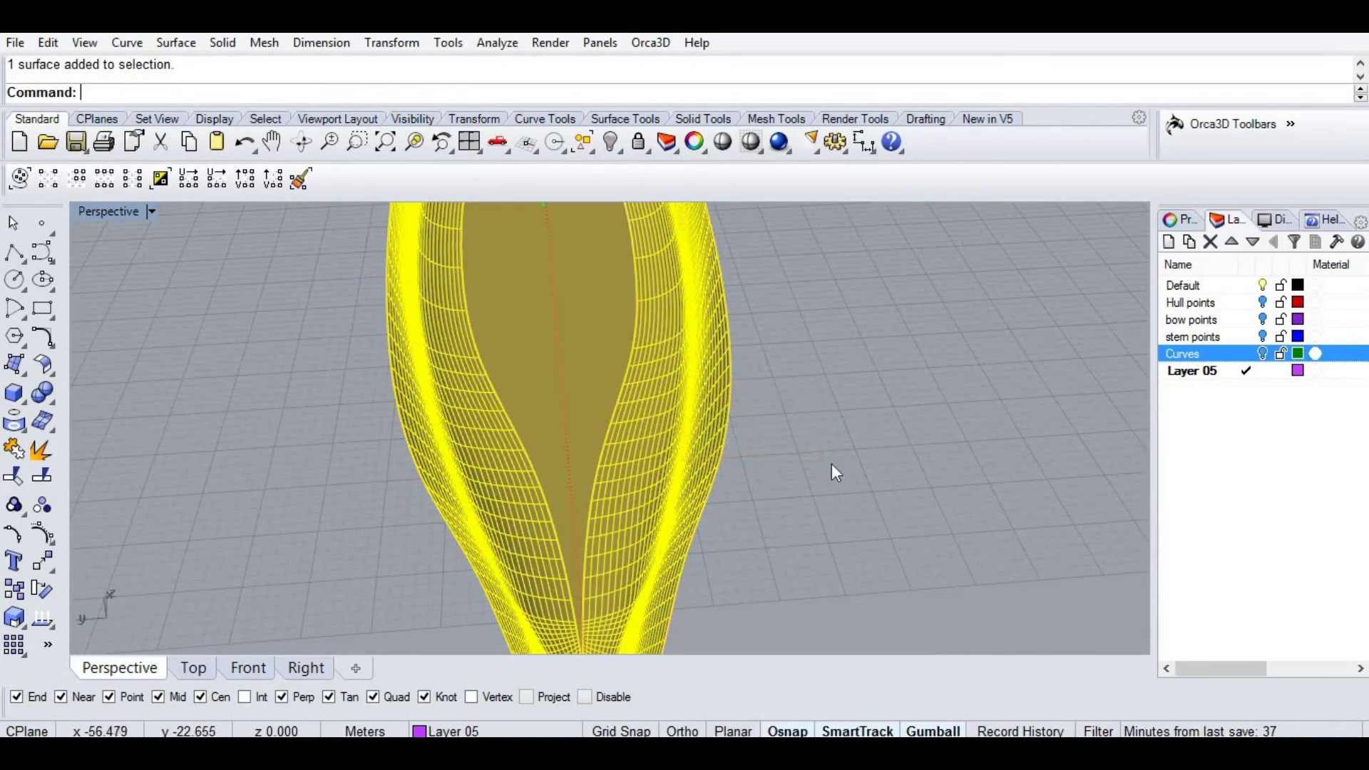
click(831, 462)
click(624, 361)
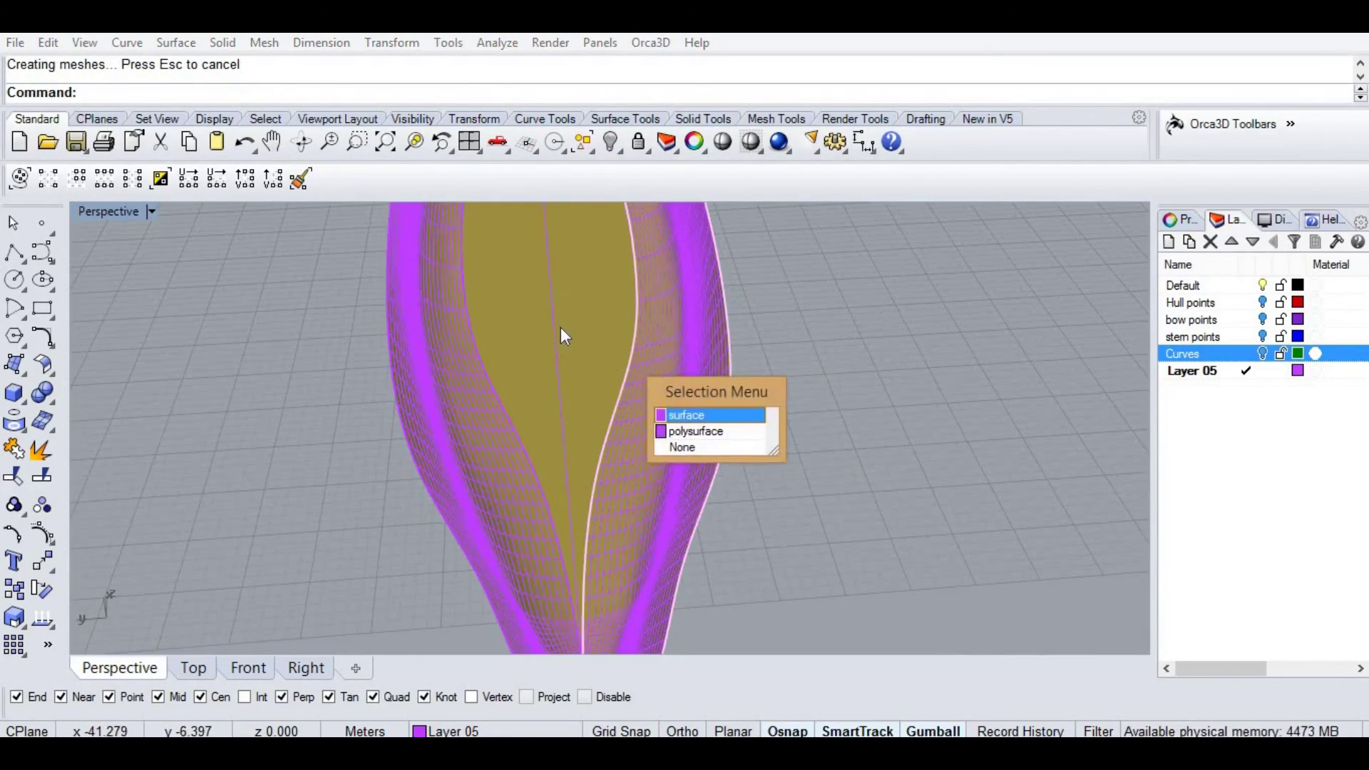
click(717, 431)
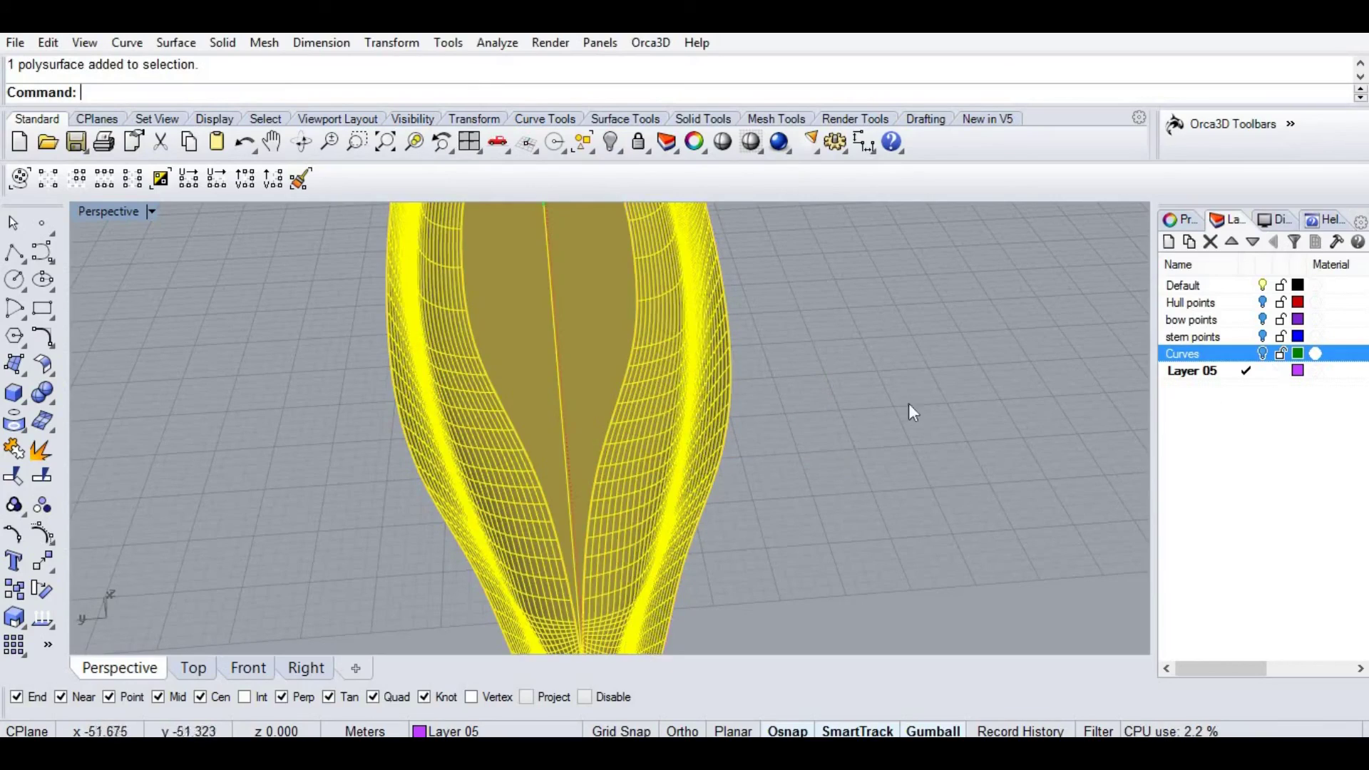
right_drag(910, 406, 782, 440)
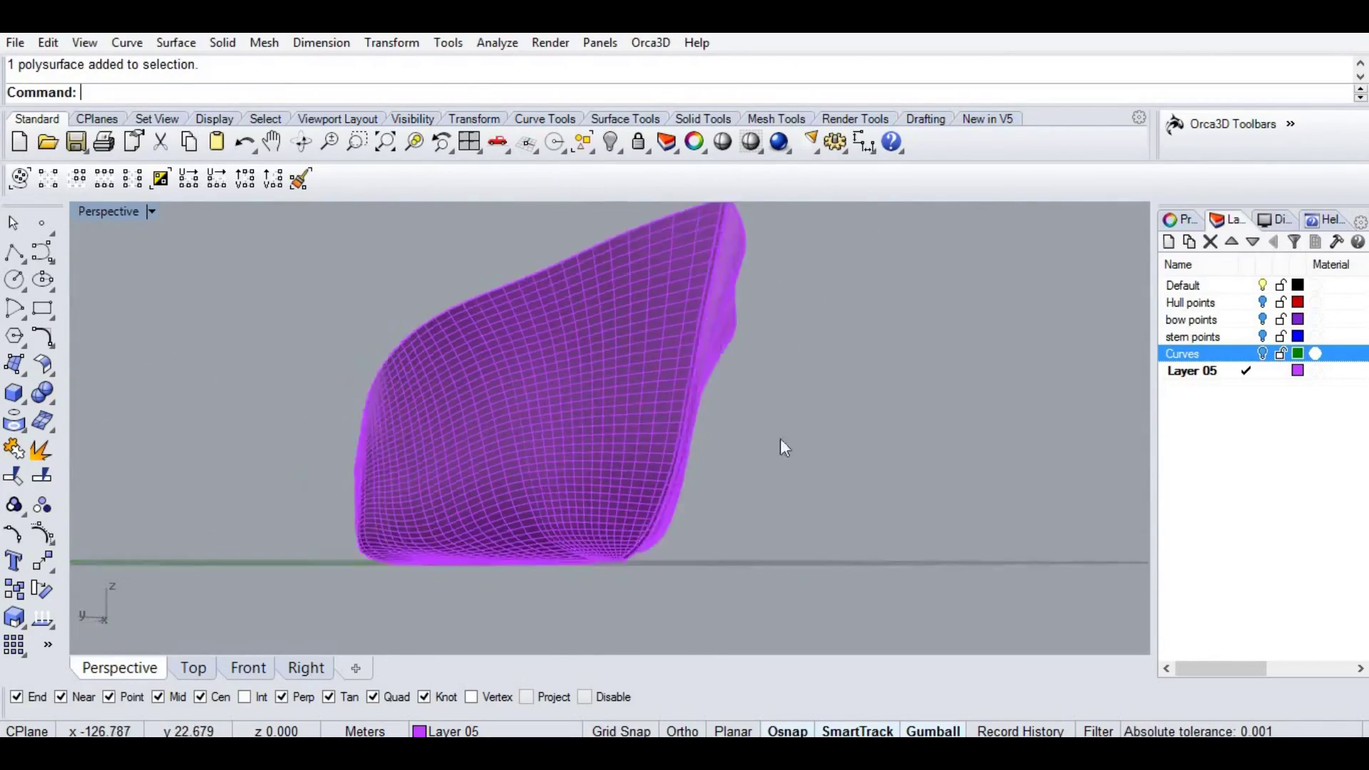